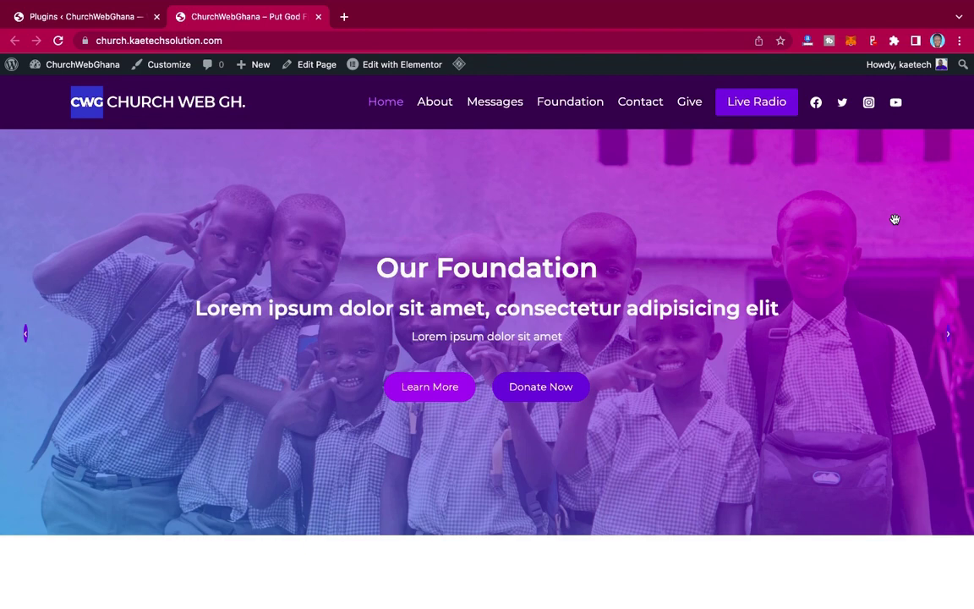
- Go to the Plugins admin page, refresh it, and open the Add Plugins page
scroll(895, 222, "down", 7)
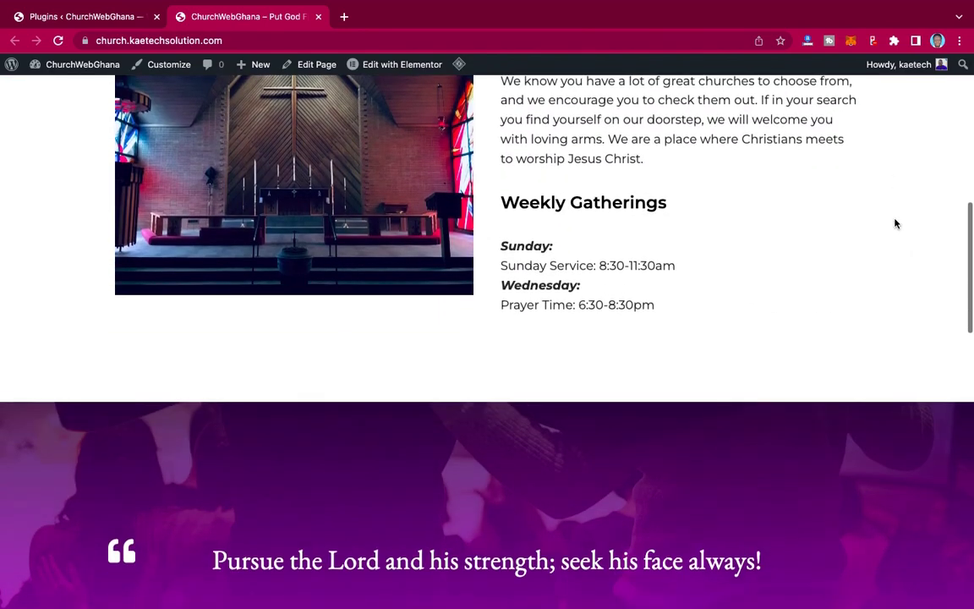
scroll(894, 222, "up", 7)
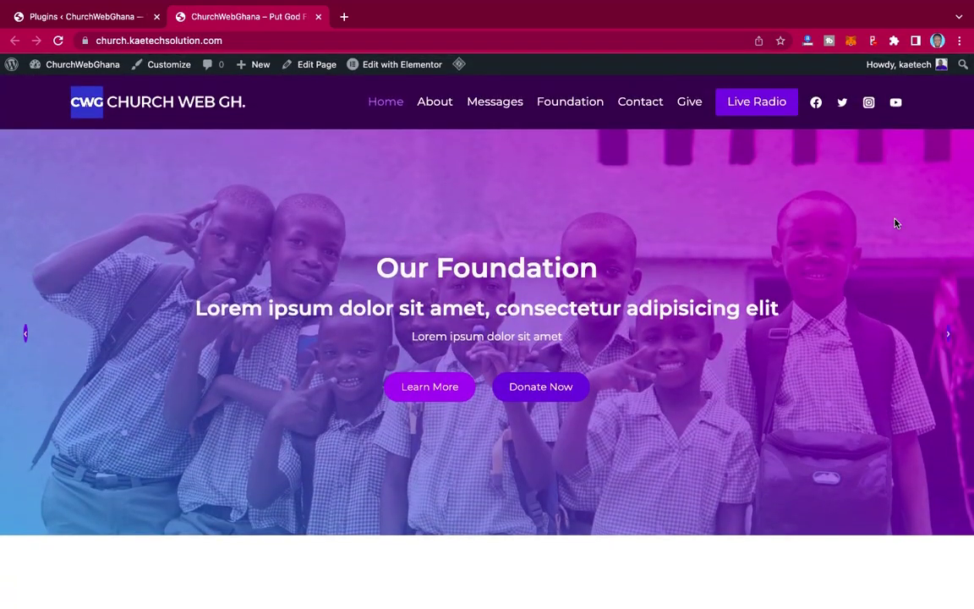
scroll(896, 223, "down", 15)
scroll(896, 223, "up", 5)
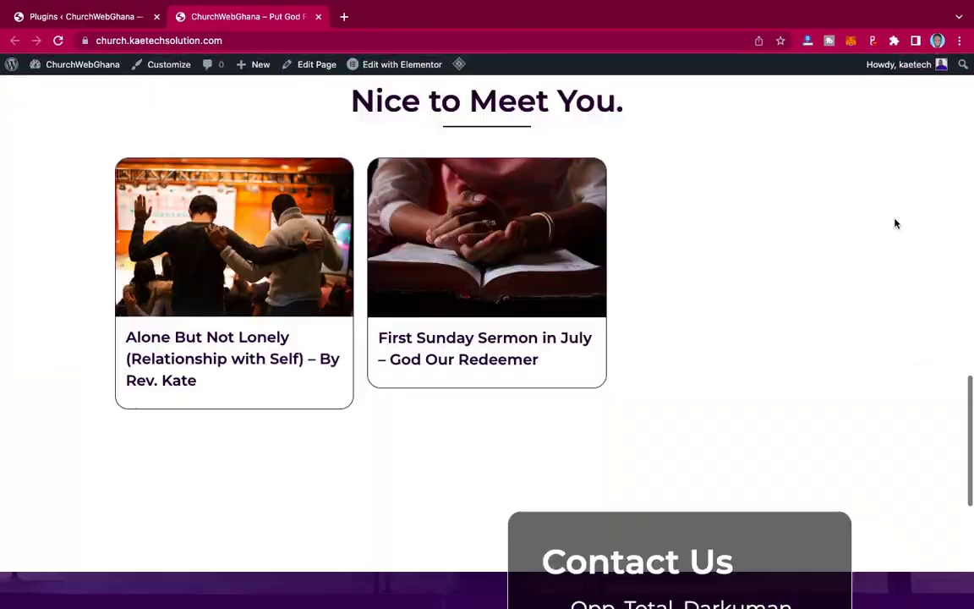
scroll(896, 223, "up", 10)
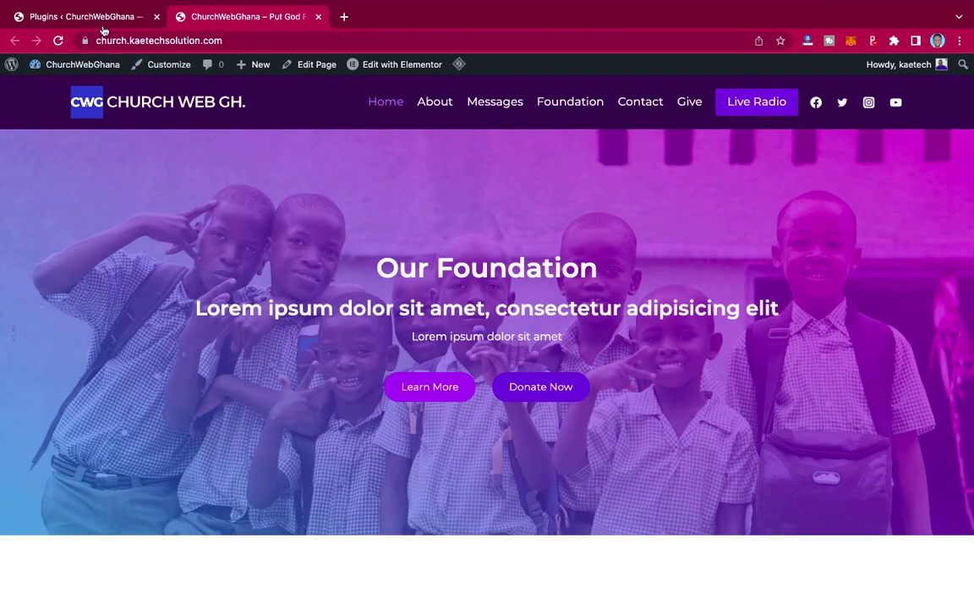
left_click(101, 19)
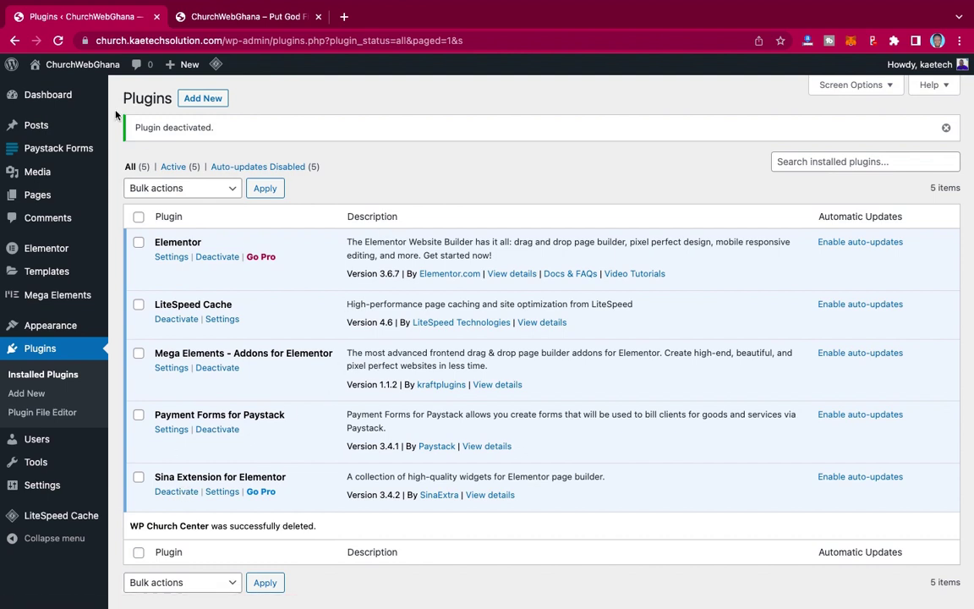
left_click(57, 40)
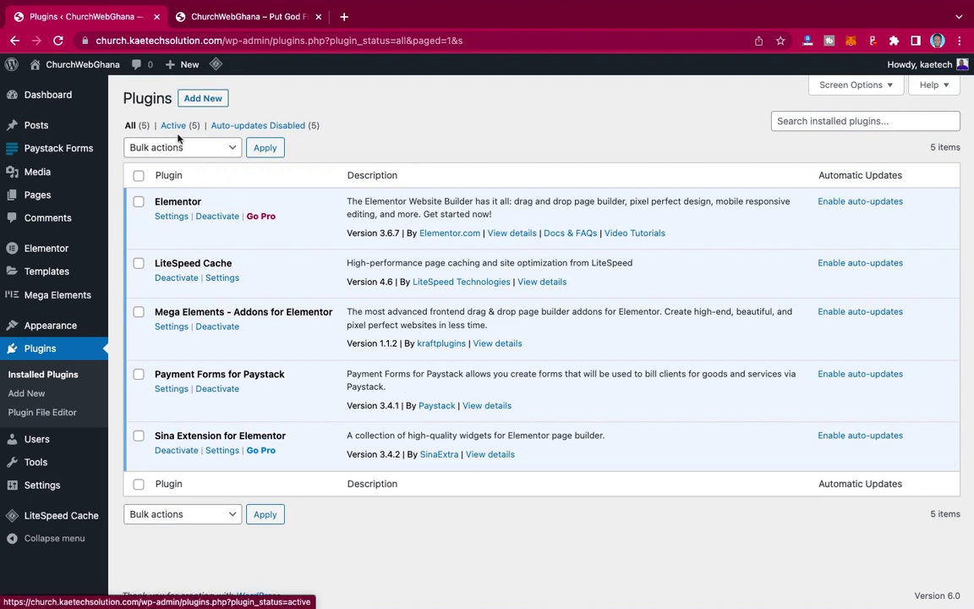
left_click(24, 393)
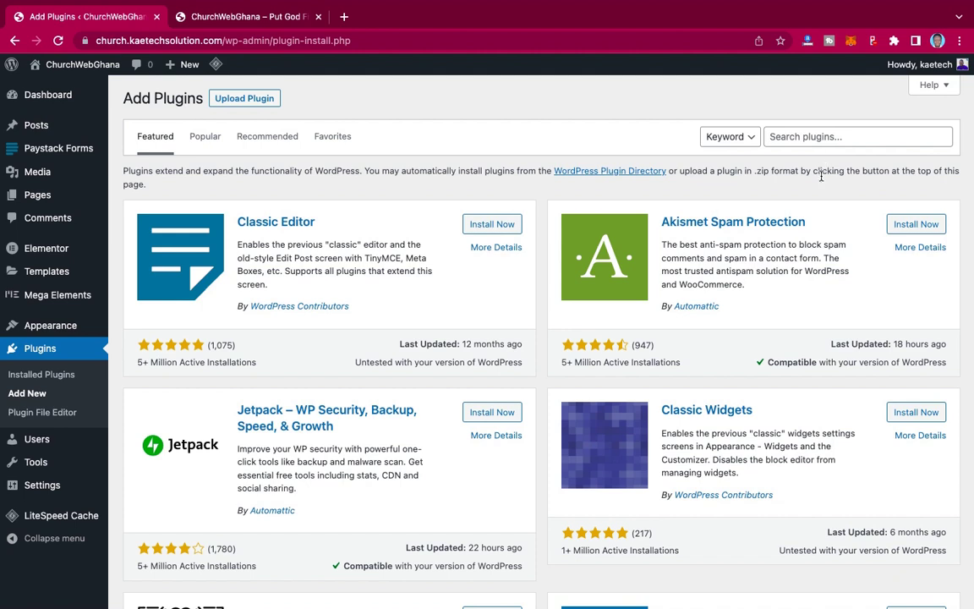
- Search plugins for 'church center', then install and activate WP Church Center
left_click(801, 138)
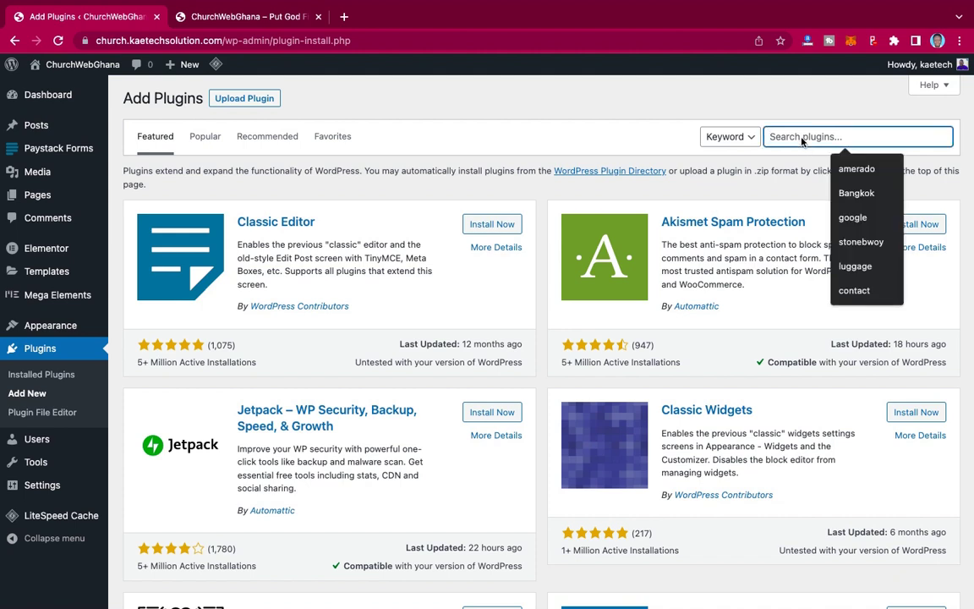
type("church cent")
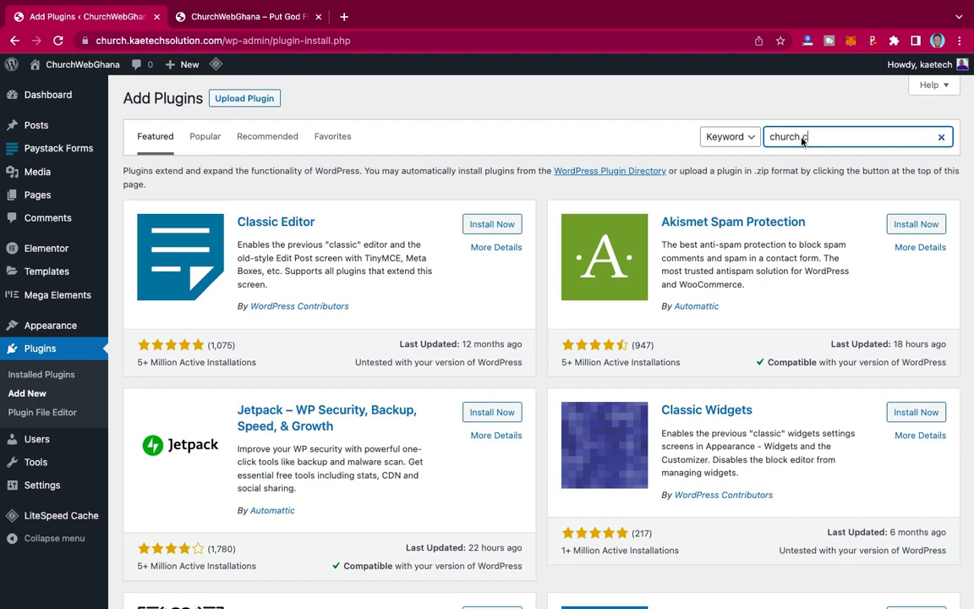
type("er")
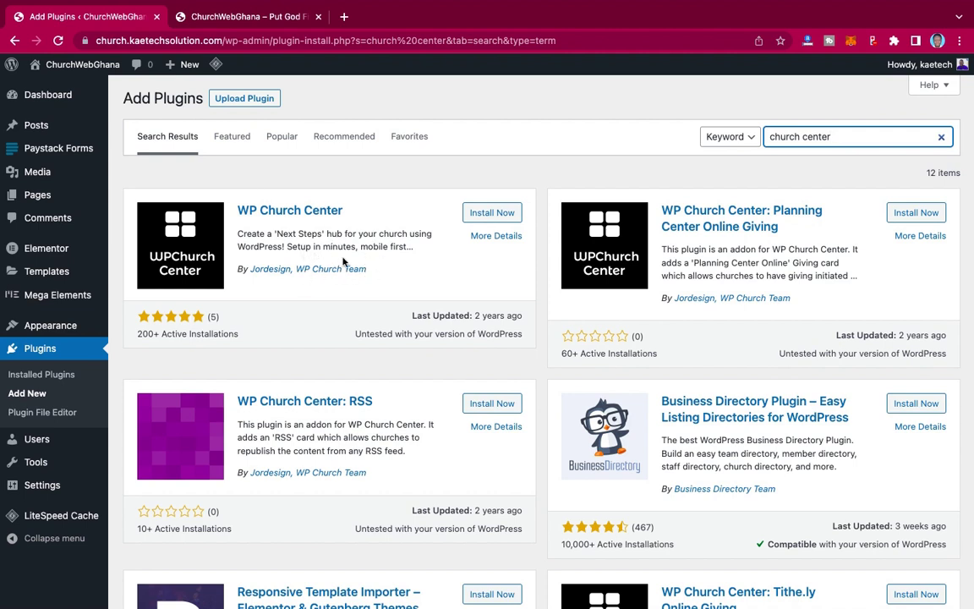
left_click(498, 213)
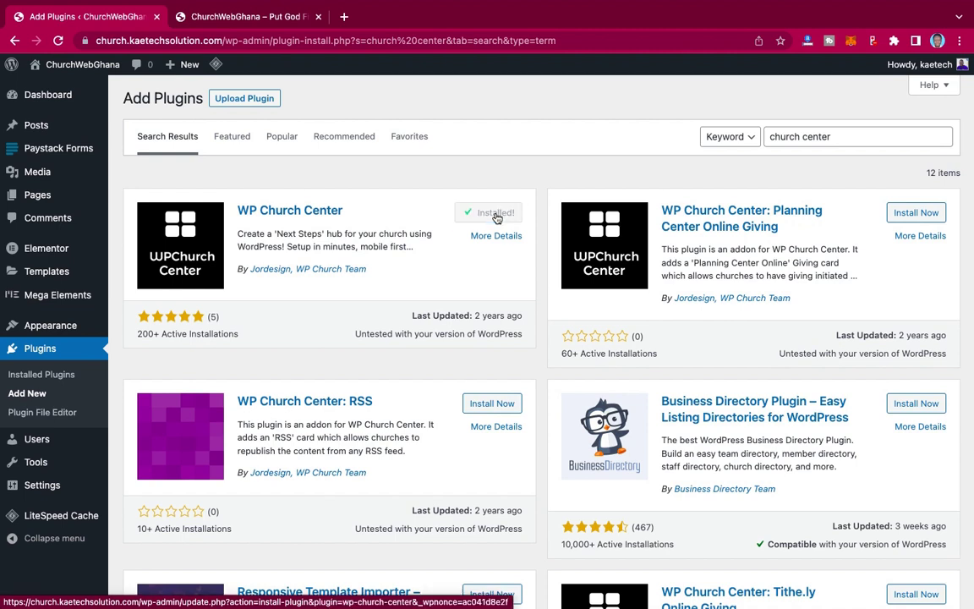
left_click(492, 214)
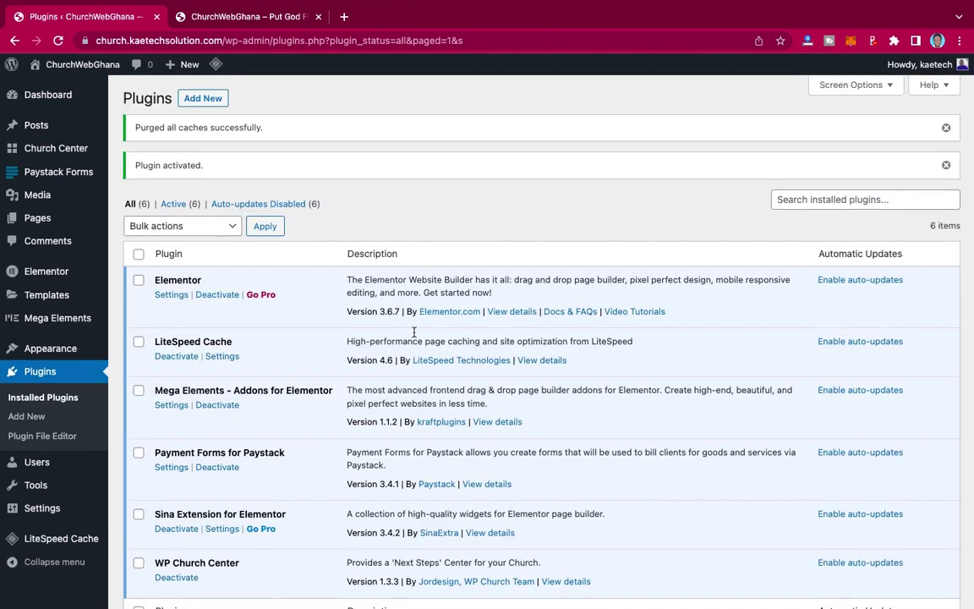
scroll(414, 332, "down", 3)
scroll(414, 332, "up", 3)
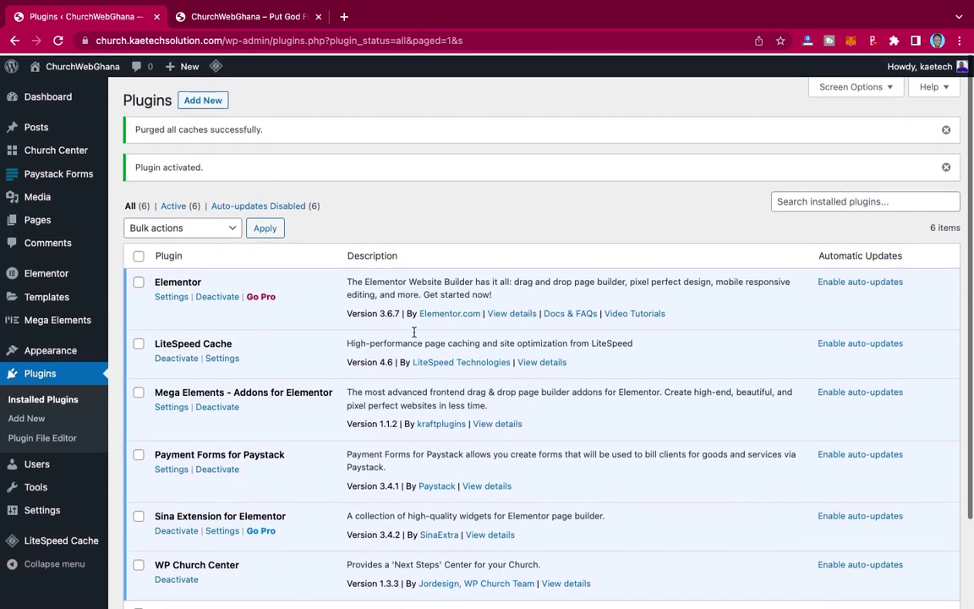
mouse_move(46, 152)
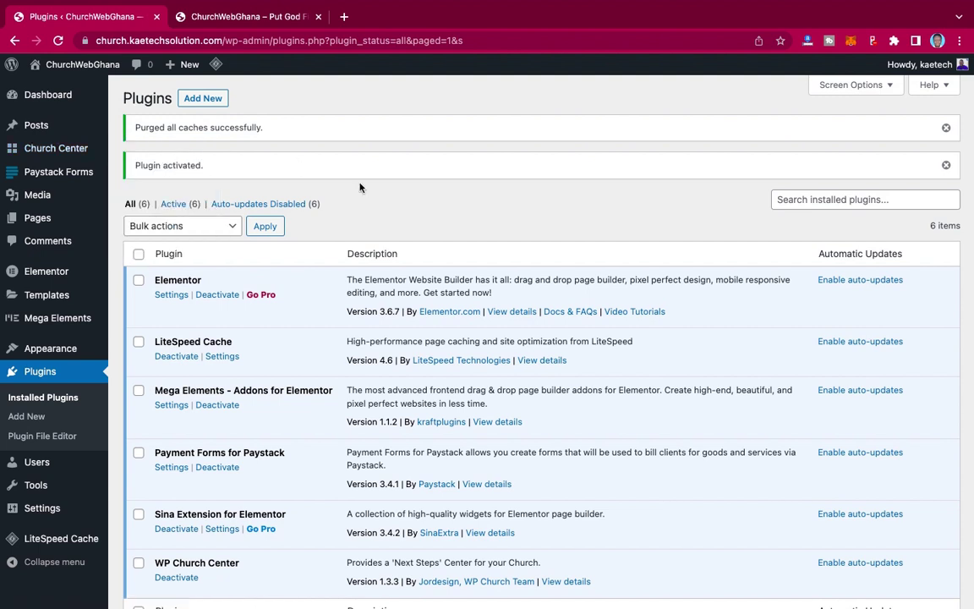
scroll(324, 184, "down", 3)
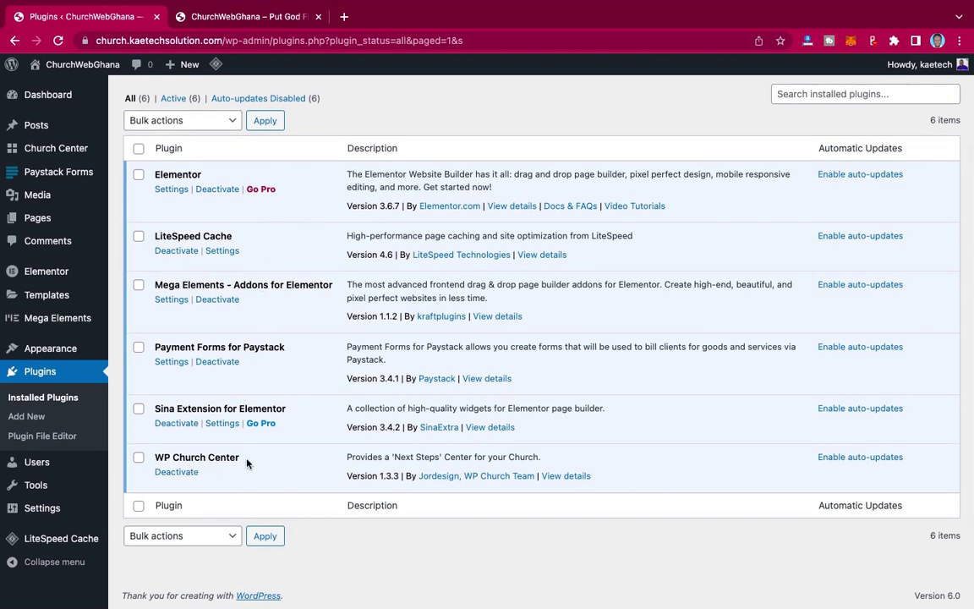
- Read the WP Church Center plugin details and open its online demo hub
left_click(569, 476)
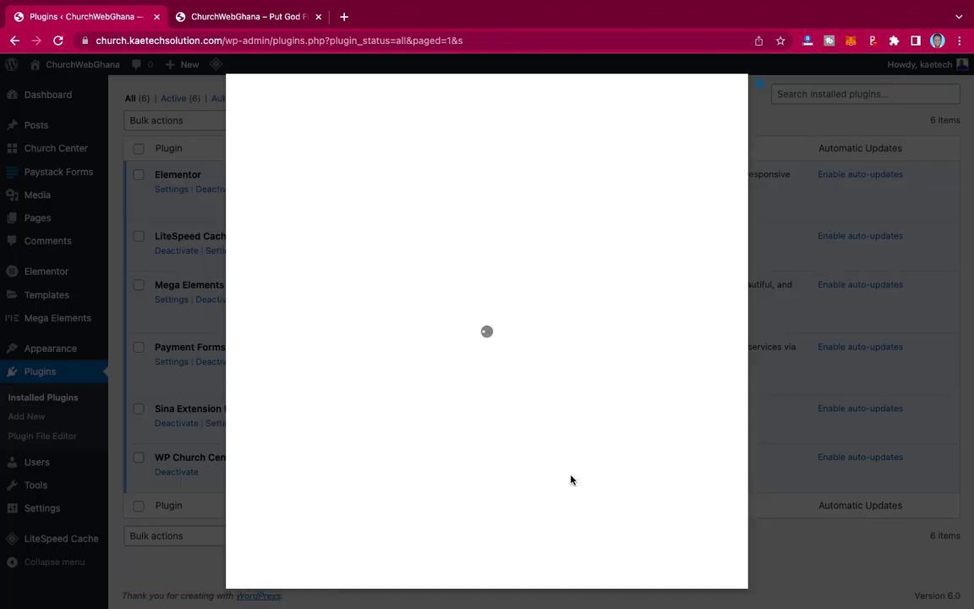
scroll(476, 430, "down", 3)
scroll(476, 431, "down", 2)
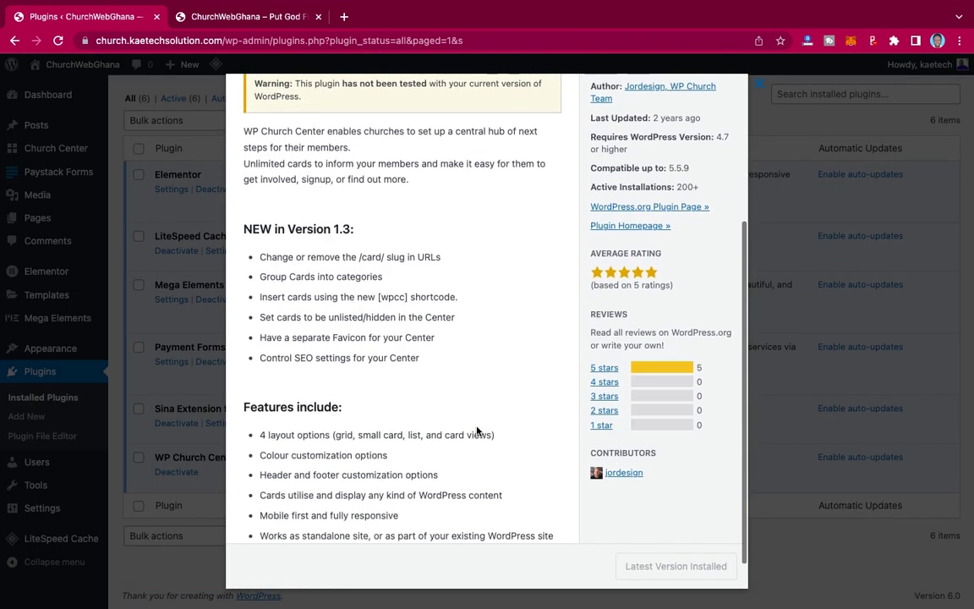
scroll(476, 431, "up", 1)
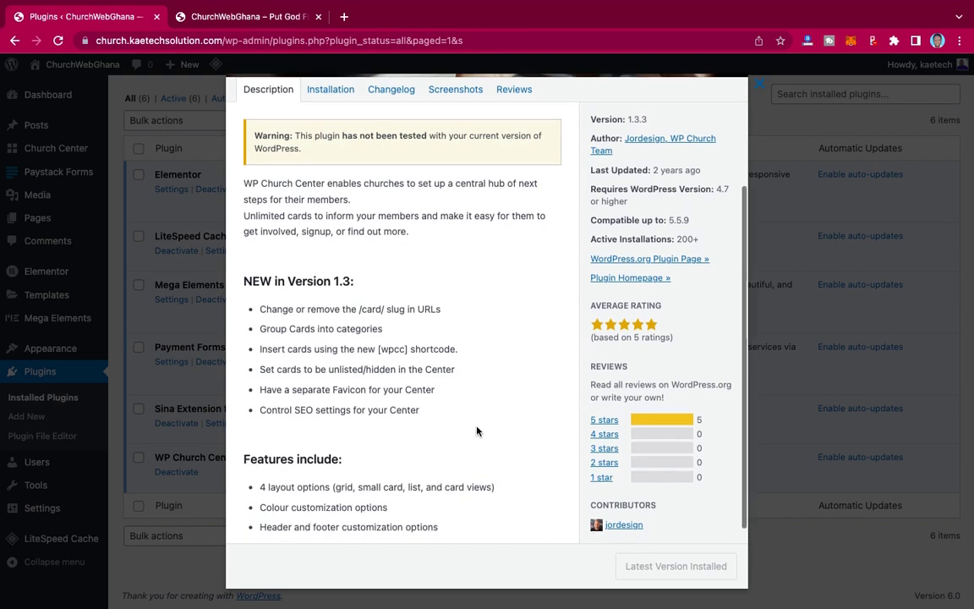
scroll(476, 431, "up", 1)
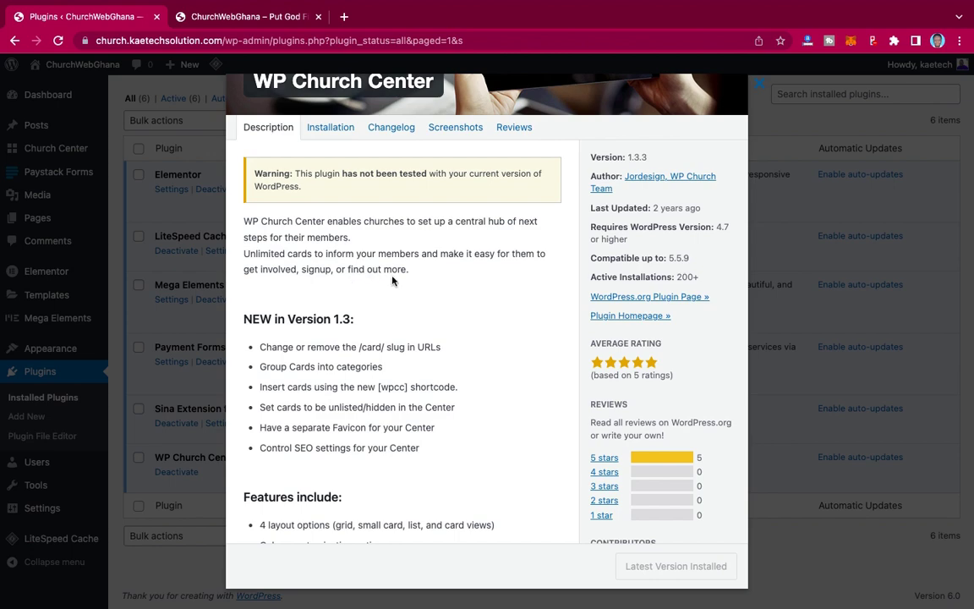
scroll(391, 281, "up", 3)
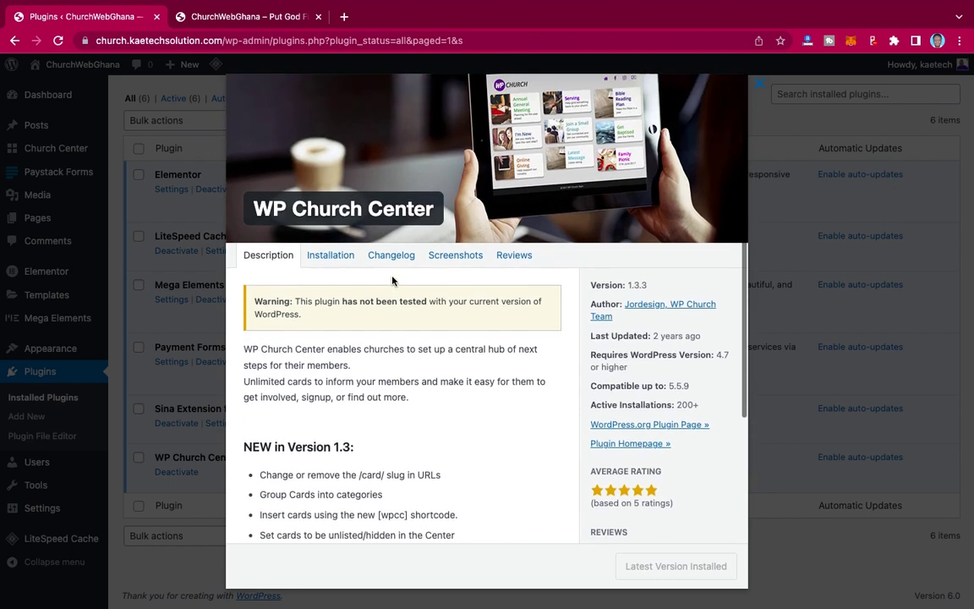
scroll(396, 313, "down", 5)
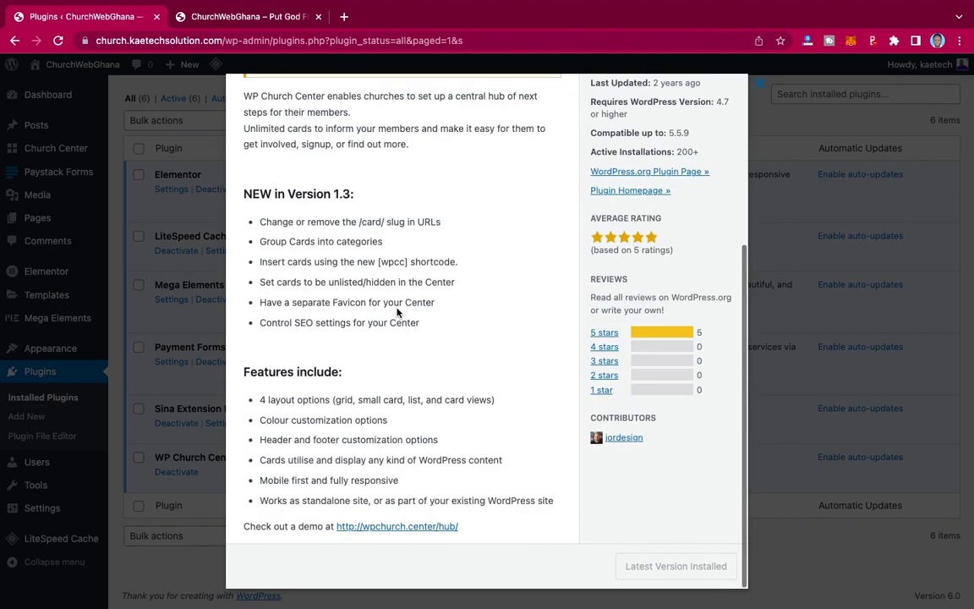
left_click(391, 527)
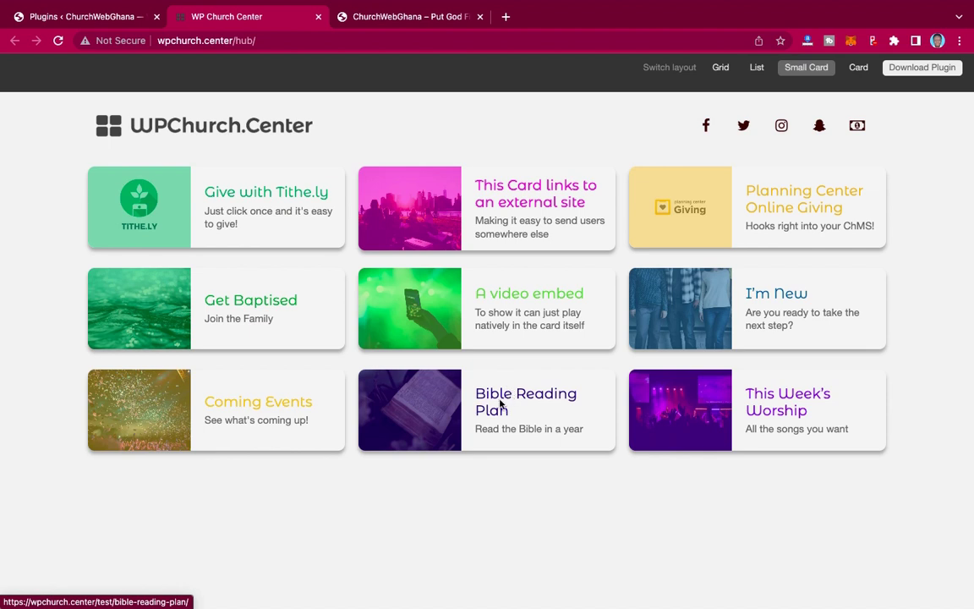
- Open the This Week's Worship sample card in the demo hub
left_click(778, 397)
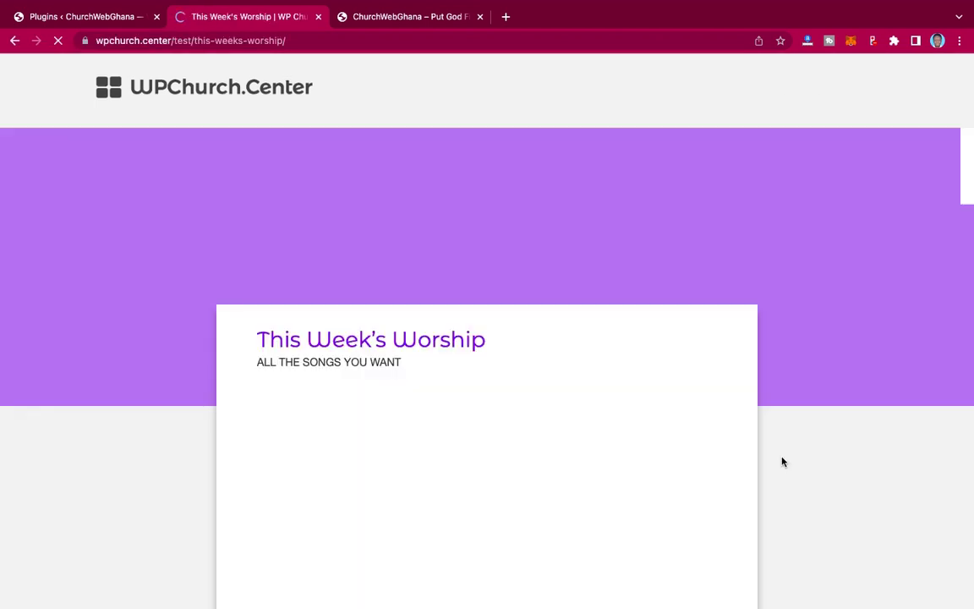
- Look over the worship card page, go back to the hub, and close the demo tab
scroll(781, 459, "down", 3)
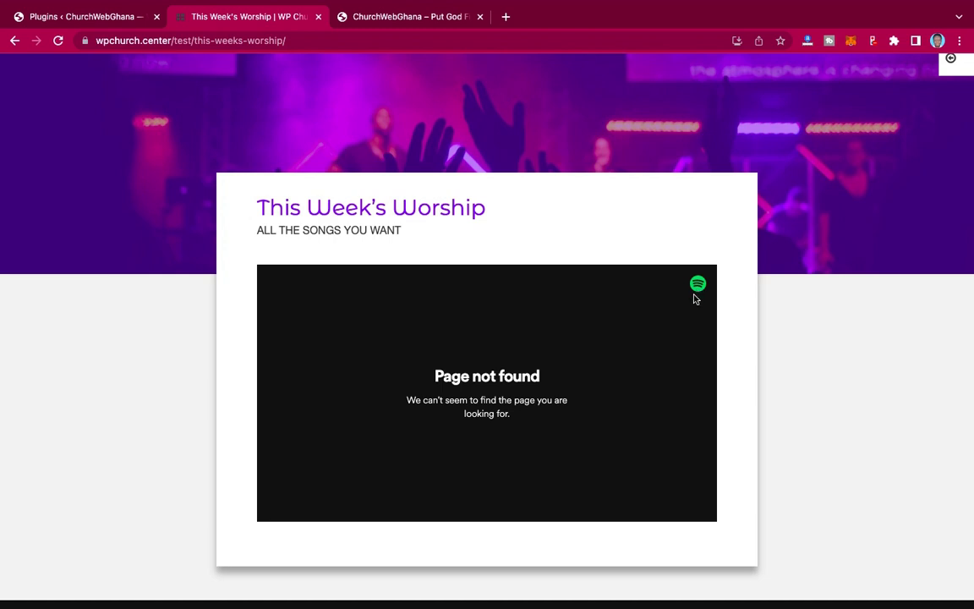
scroll(740, 328, "up", 3)
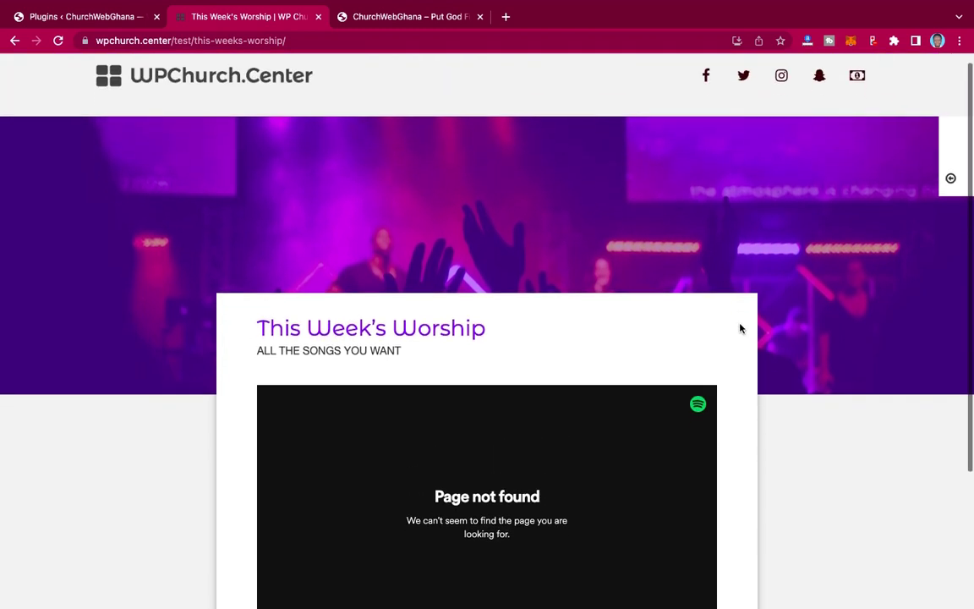
scroll(739, 328, "down", 2)
scroll(695, 370, "up", 2)
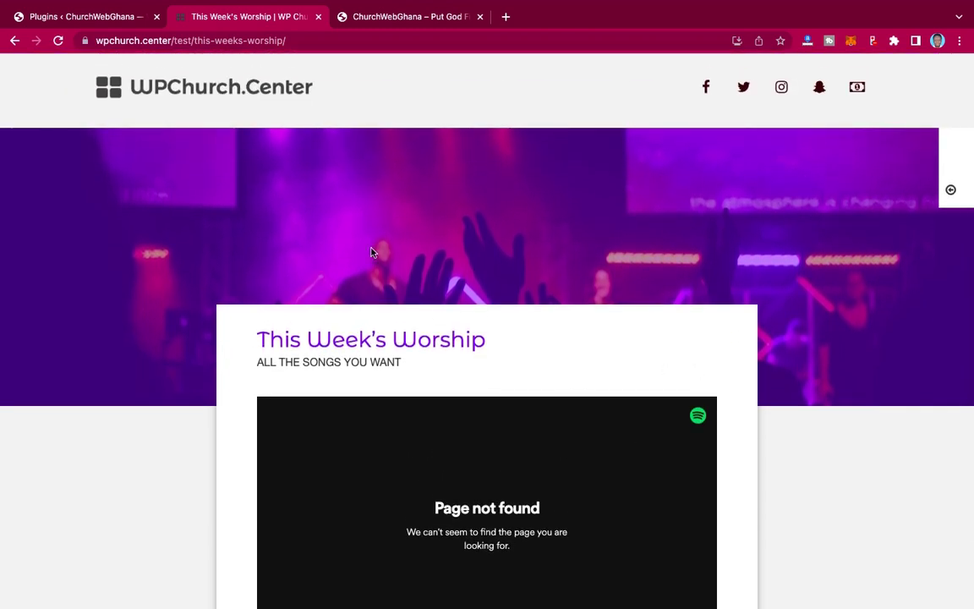
left_click(14, 39)
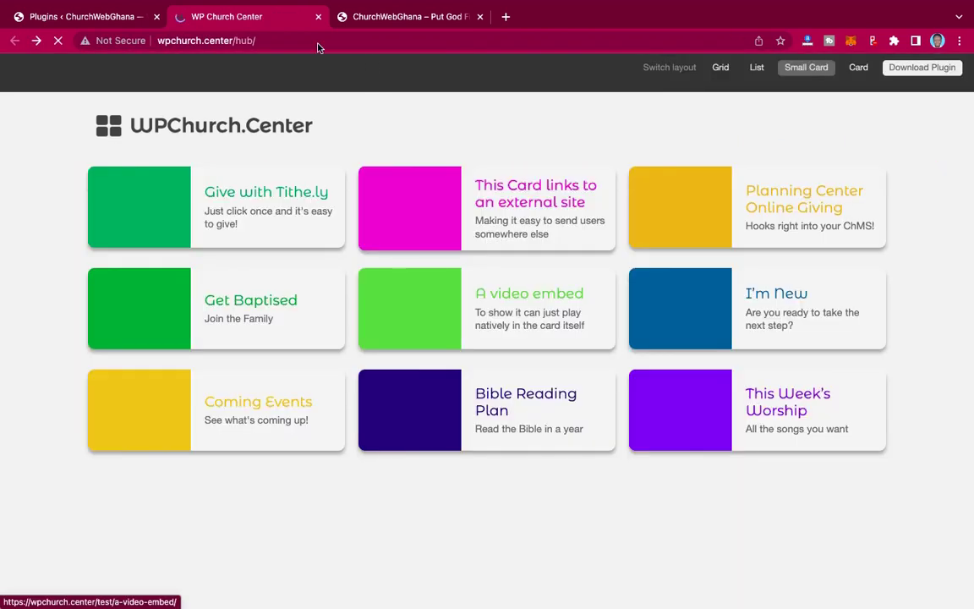
left_click(319, 19)
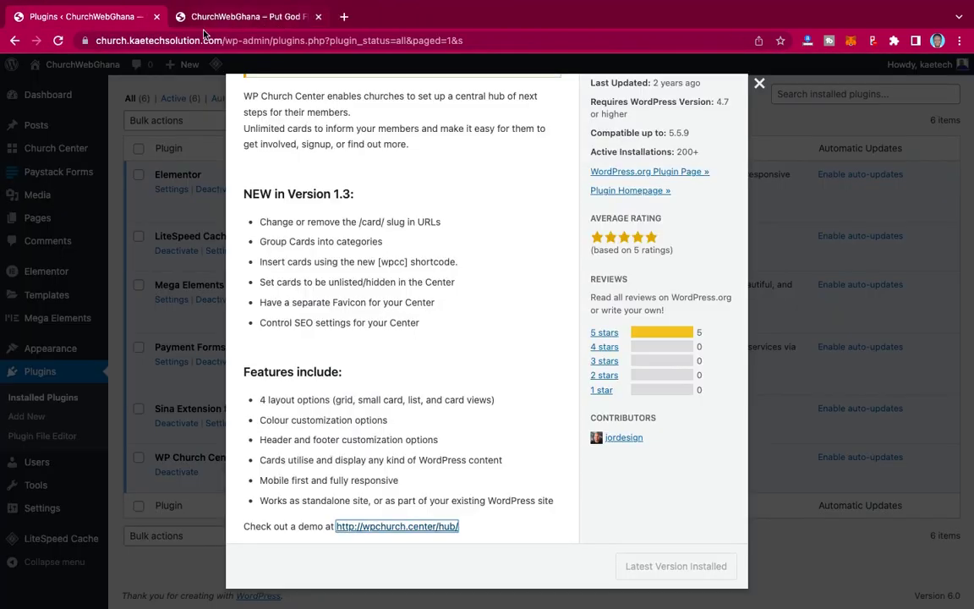
- Close the plugin details and open Church Center's Center Settings in the Customizer
left_click(936, 280)
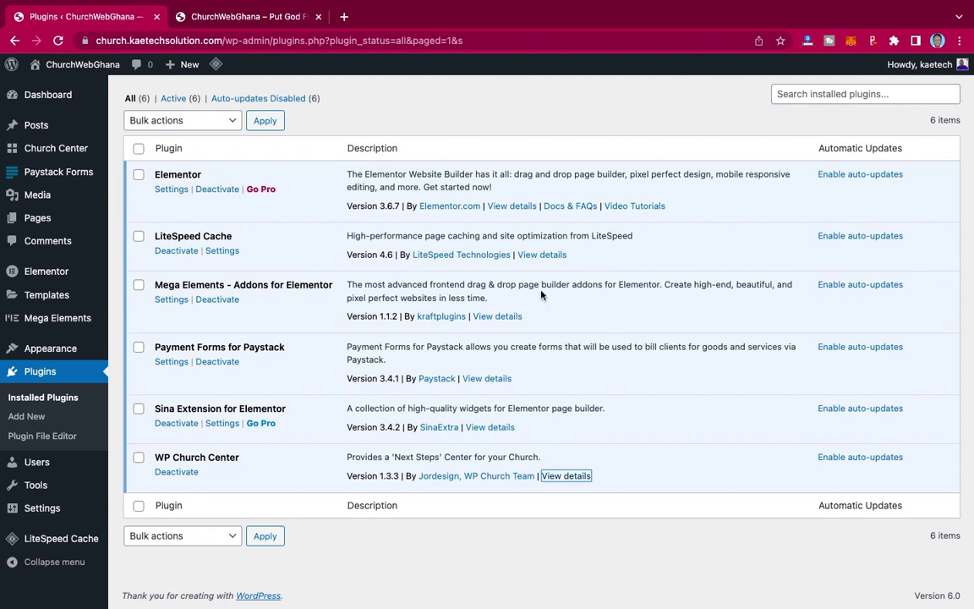
mouse_move(61, 150)
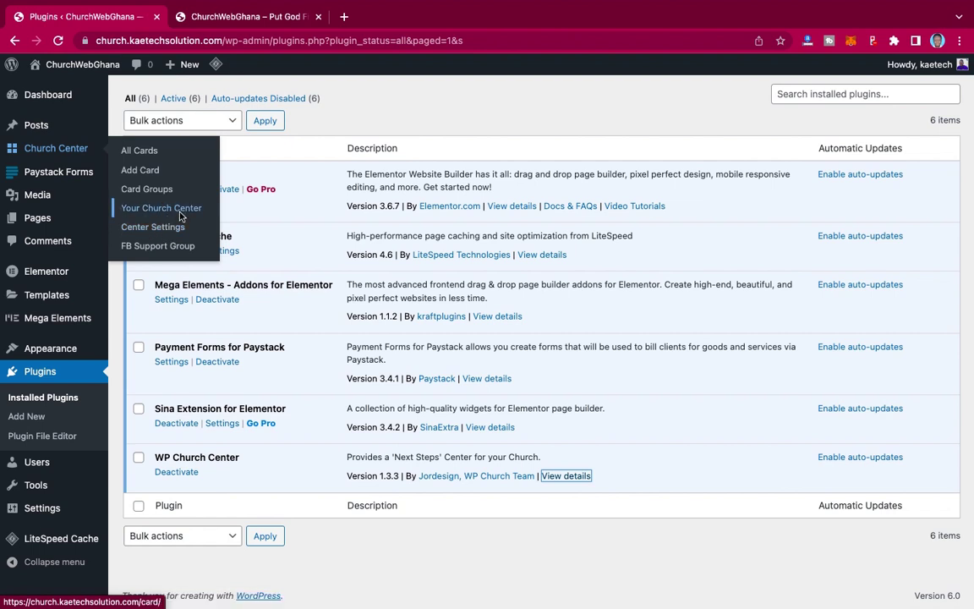
left_click(162, 231)
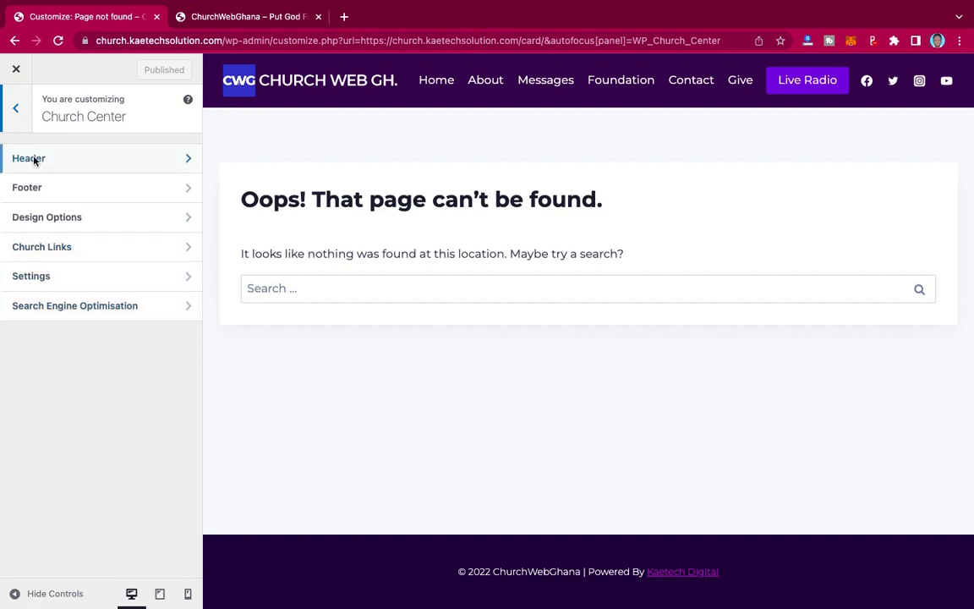
left_click(136, 162)
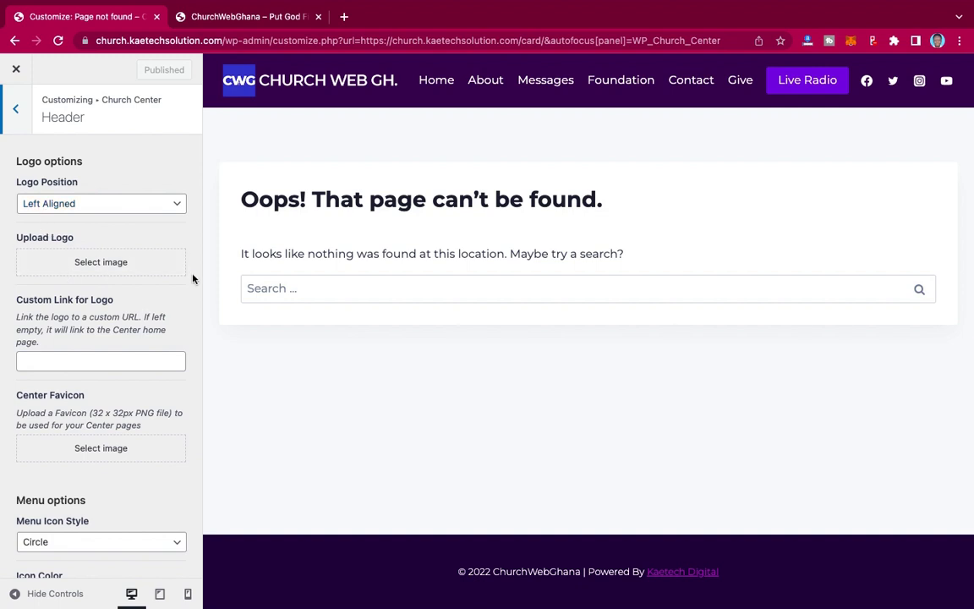
scroll(193, 279, "down", 2)
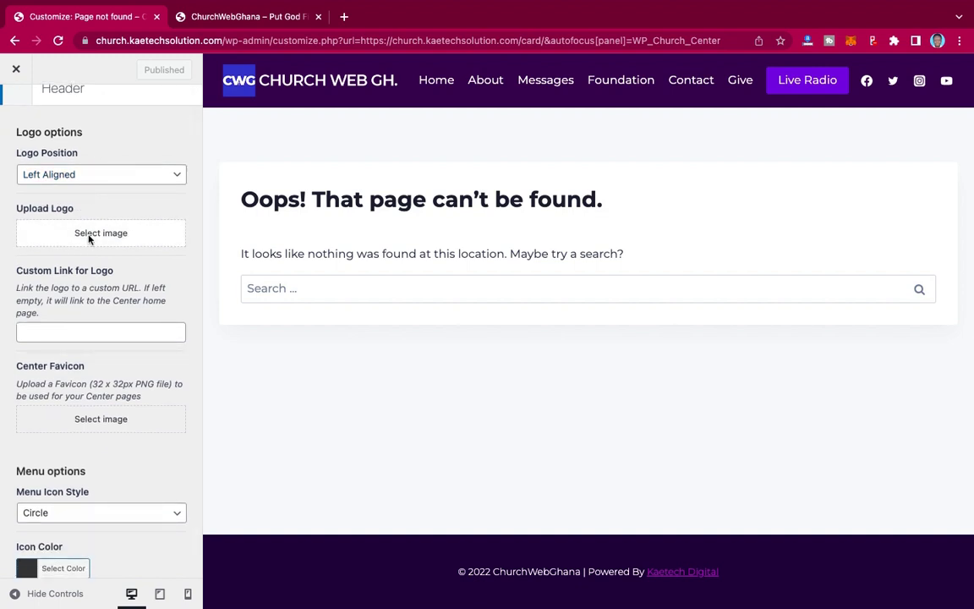
scroll(97, 241, "down", 5)
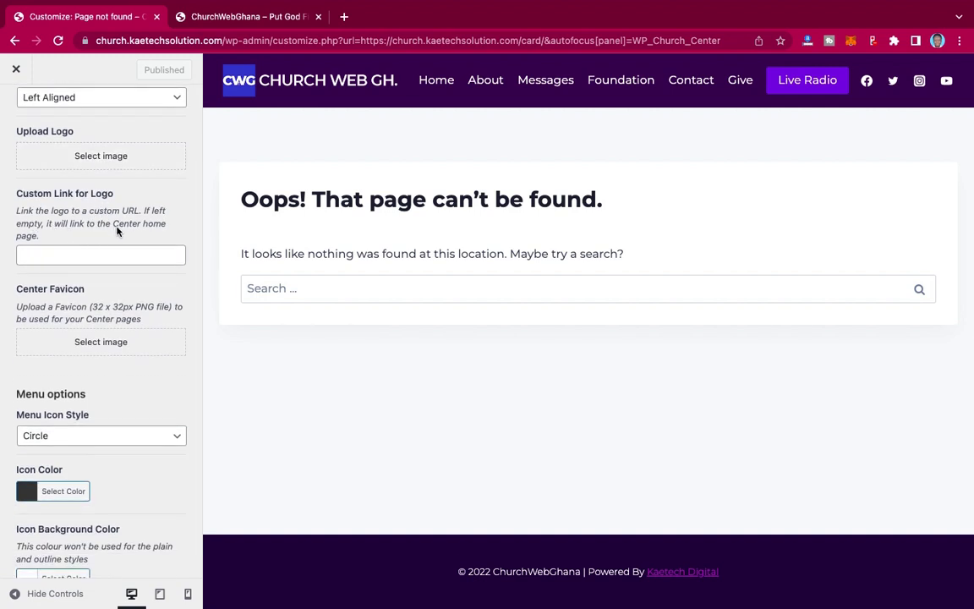
scroll(116, 231, "down", 2)
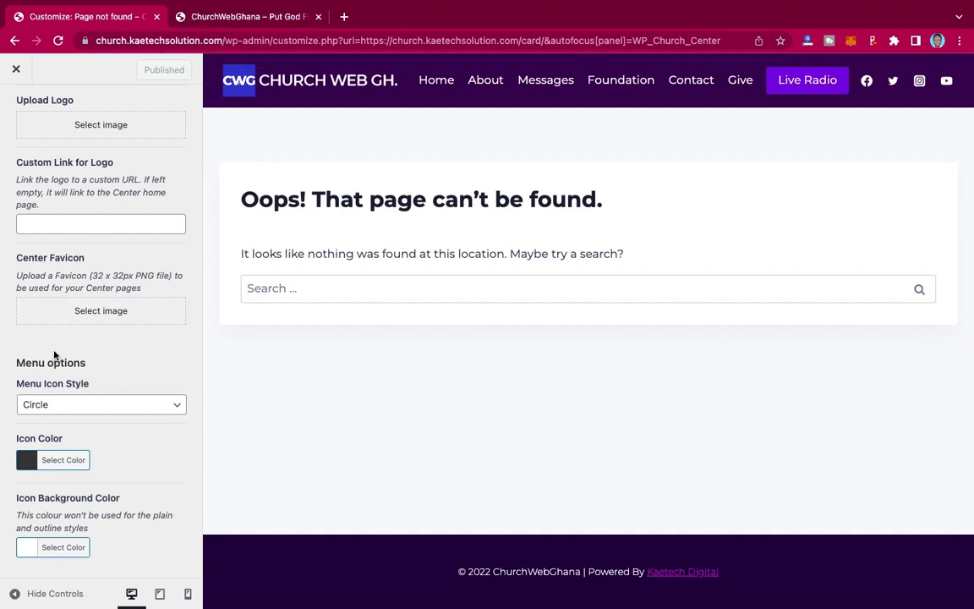
left_click(76, 405)
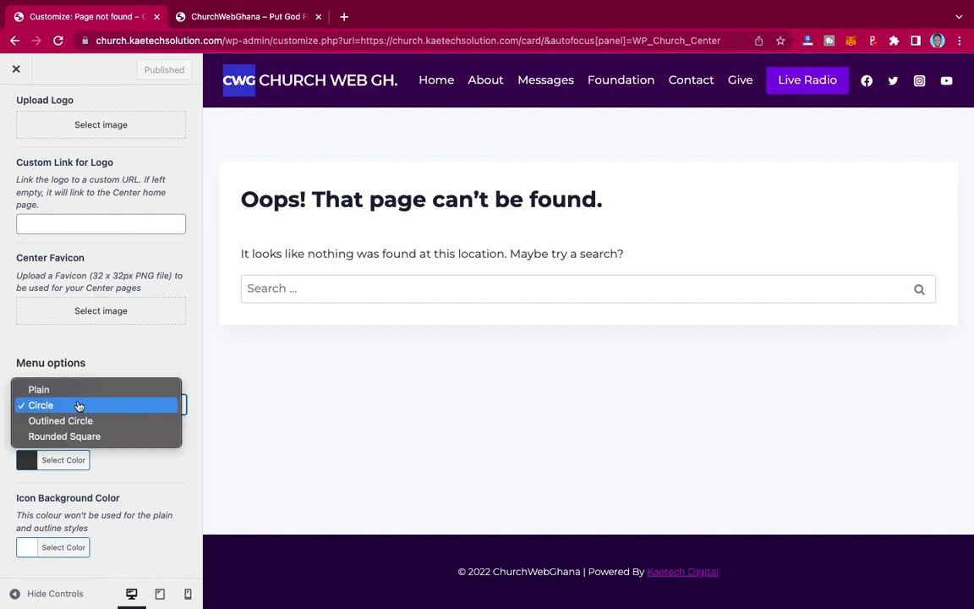
left_click(128, 354)
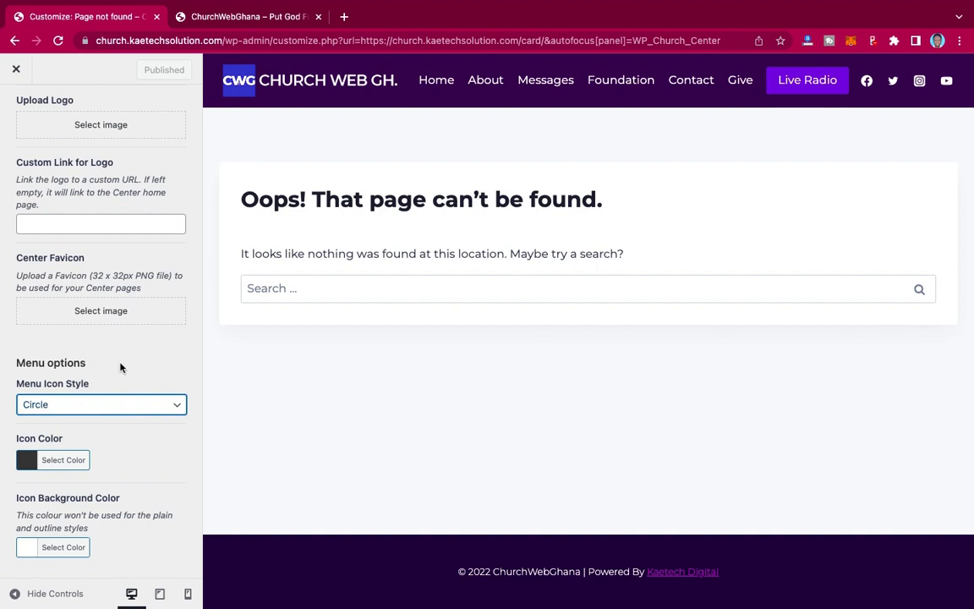
scroll(119, 366, "up", 3)
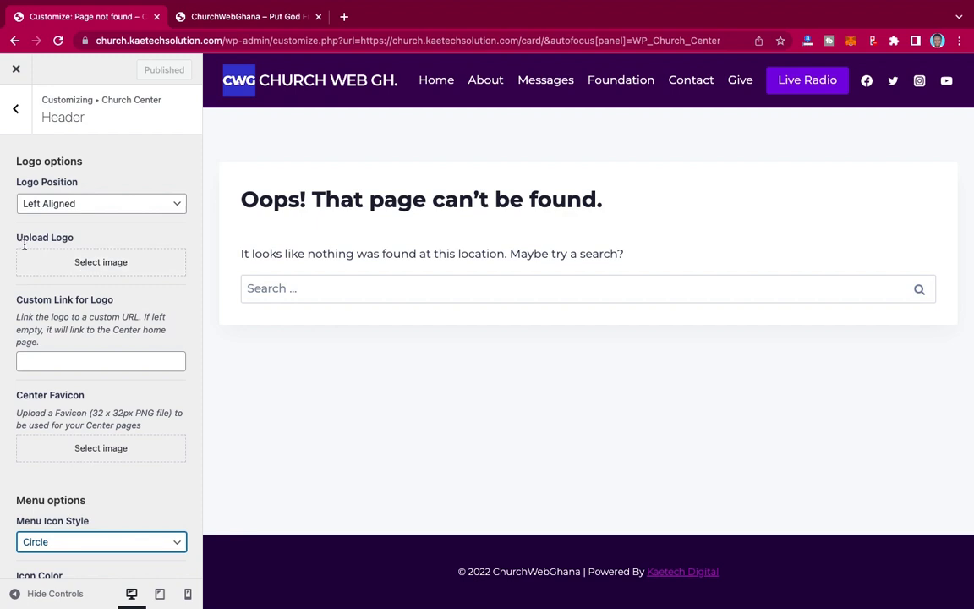
- Set CHURCH-LOGO-WHITE-1.png from the Media Library as the Church Center header logo
left_click(99, 263)
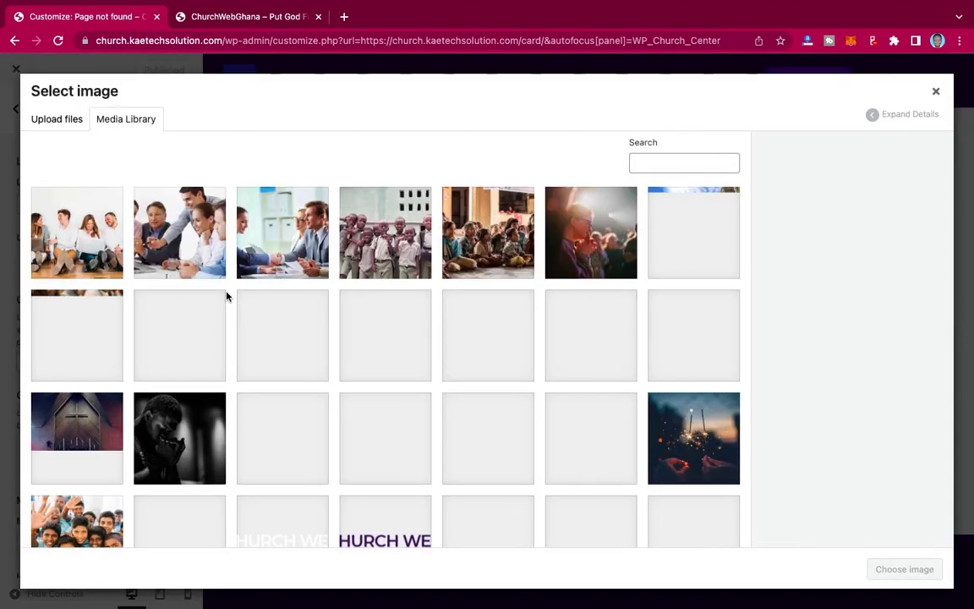
scroll(468, 359, "down", 4)
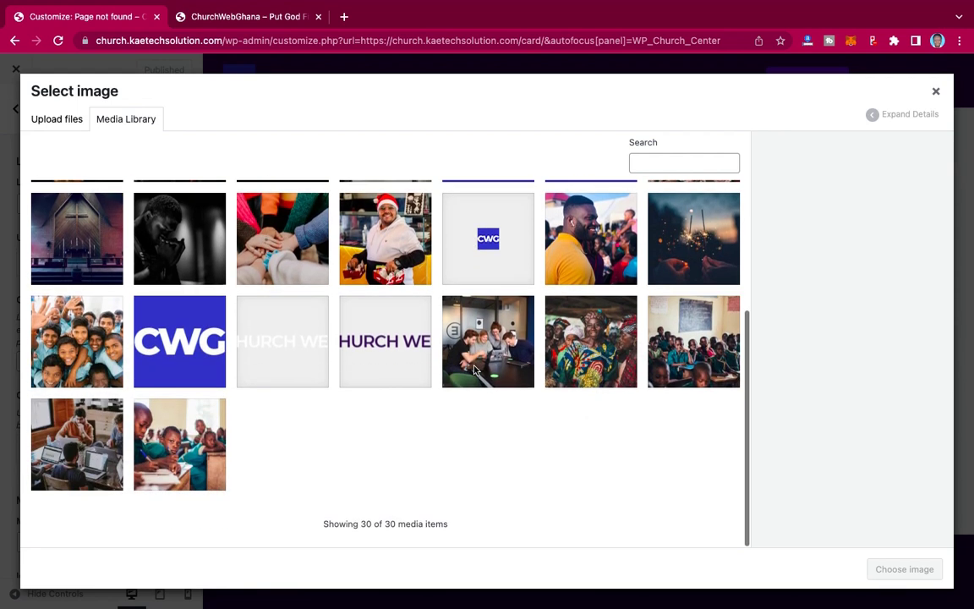
left_click(293, 344)
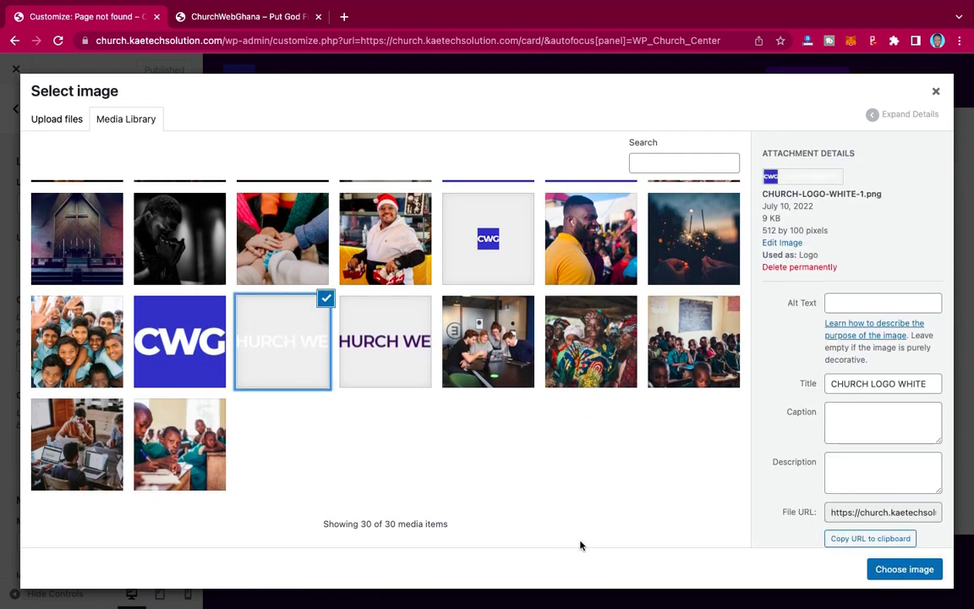
left_click(923, 569)
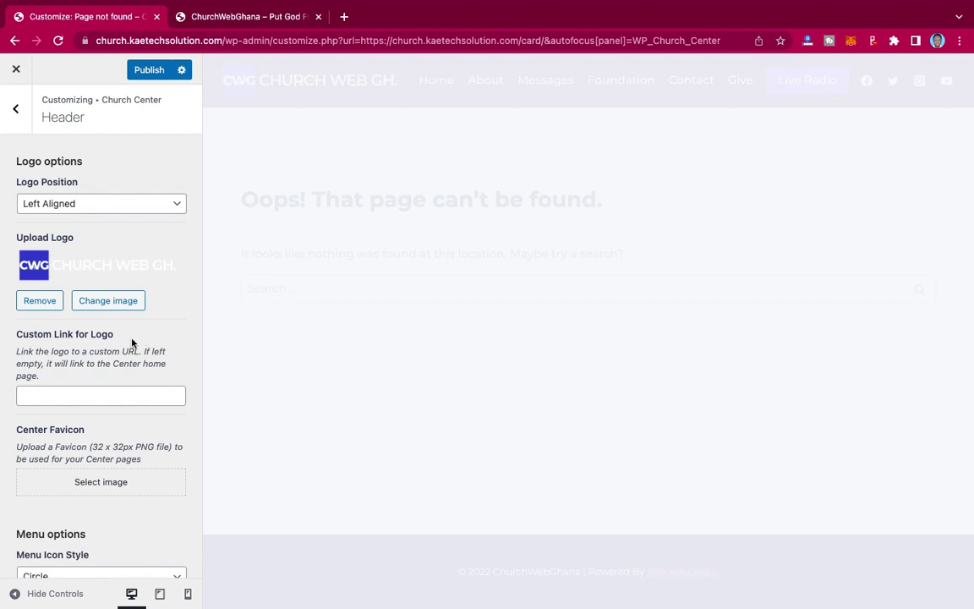
scroll(95, 360, "down", 5)
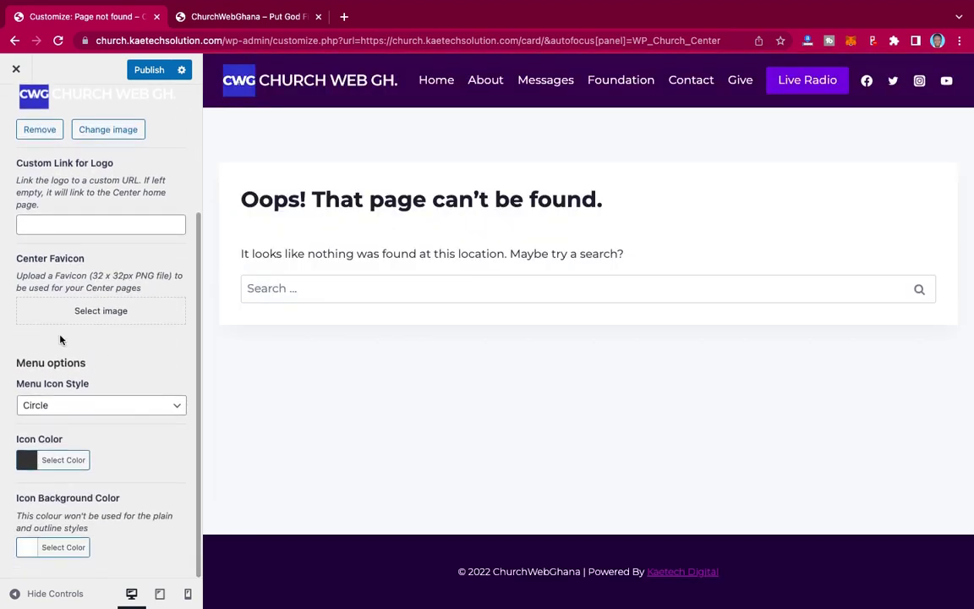
- Set the small CWG icon as the Center favicon and publish the header changes
left_click(98, 313)
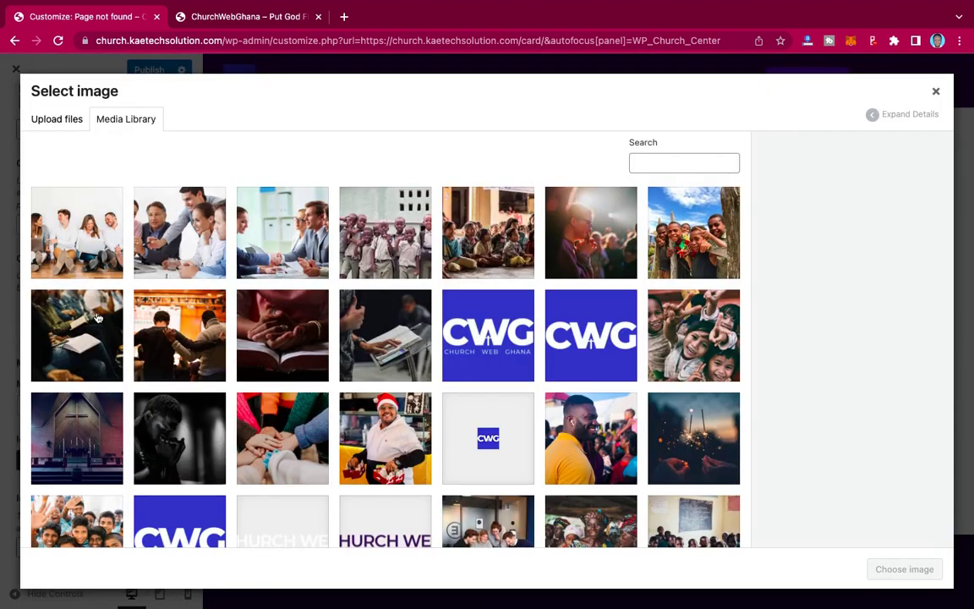
left_click(492, 450)
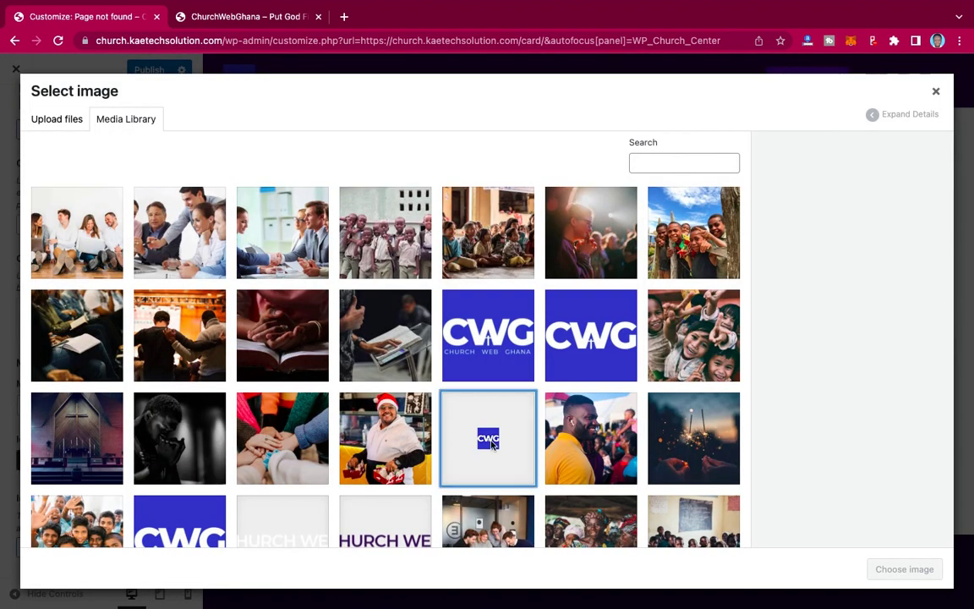
left_click(921, 572)
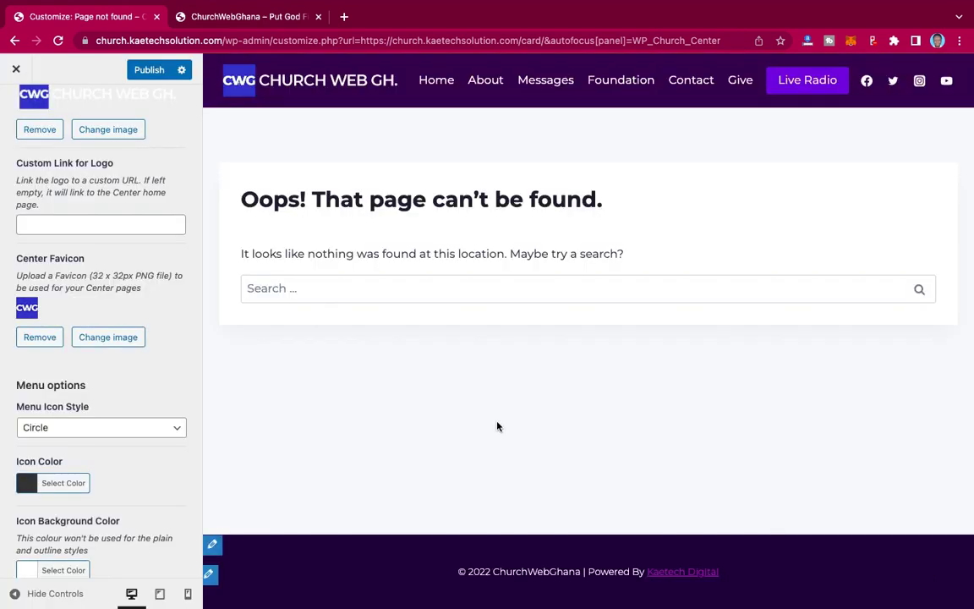
scroll(98, 380, "down", 1)
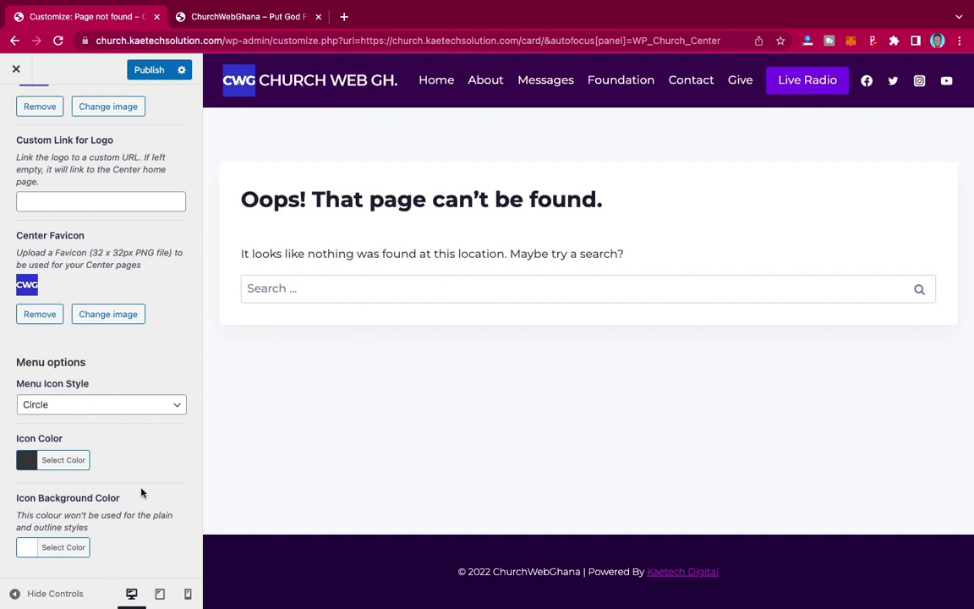
scroll(126, 420, "up", 5)
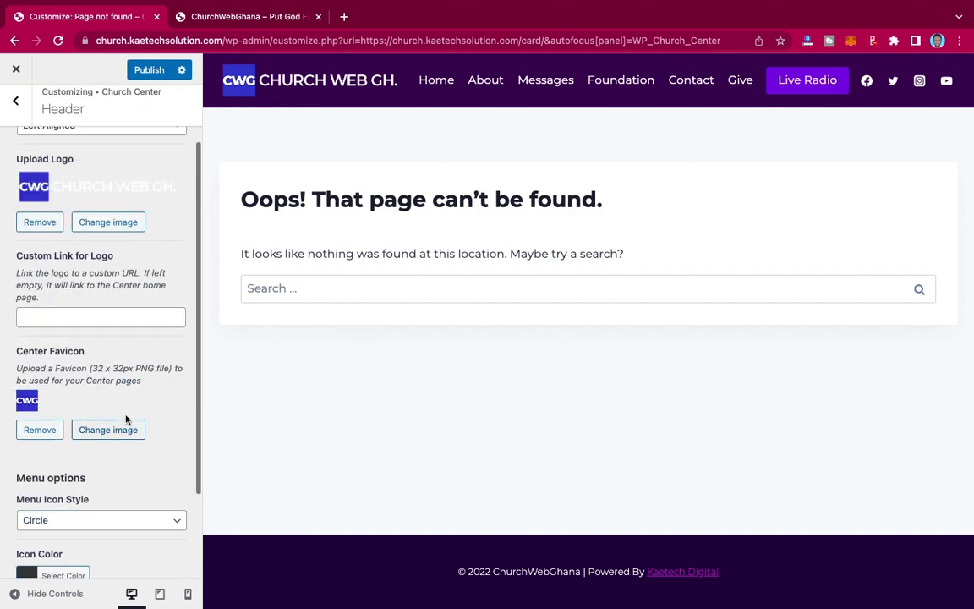
scroll(126, 421, "down", 5)
scroll(126, 419, "up", 5)
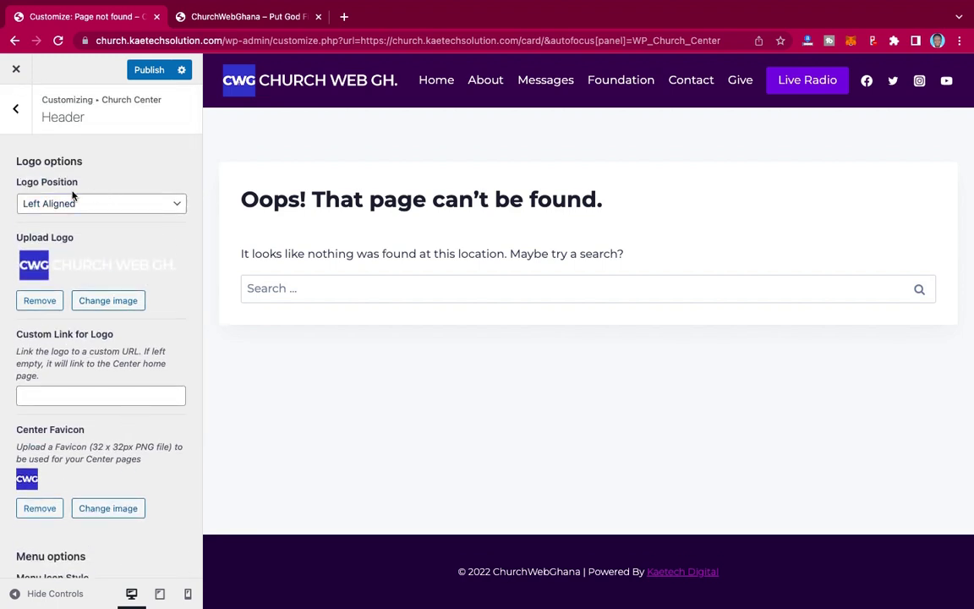
left_click(140, 70)
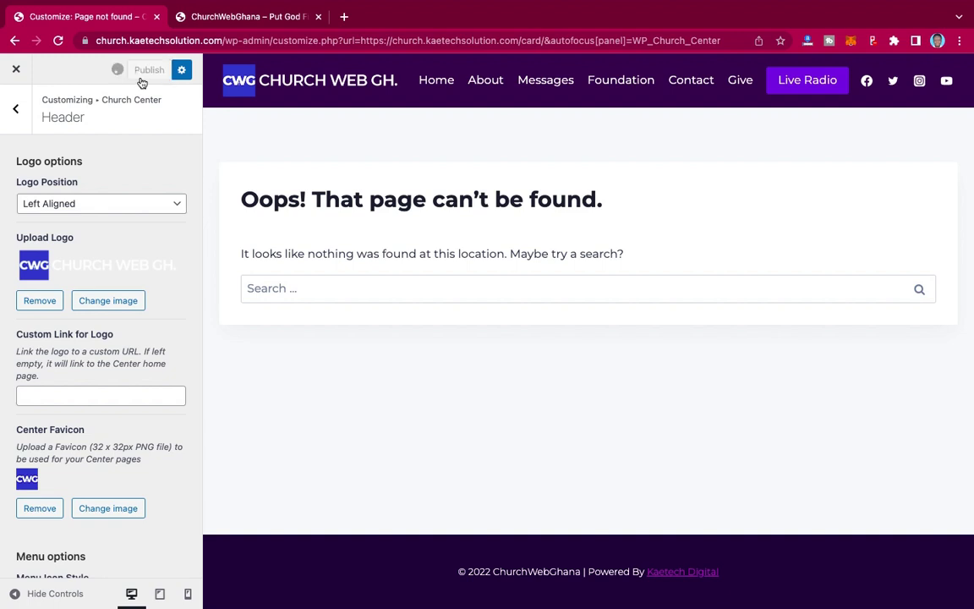
left_click(16, 111)
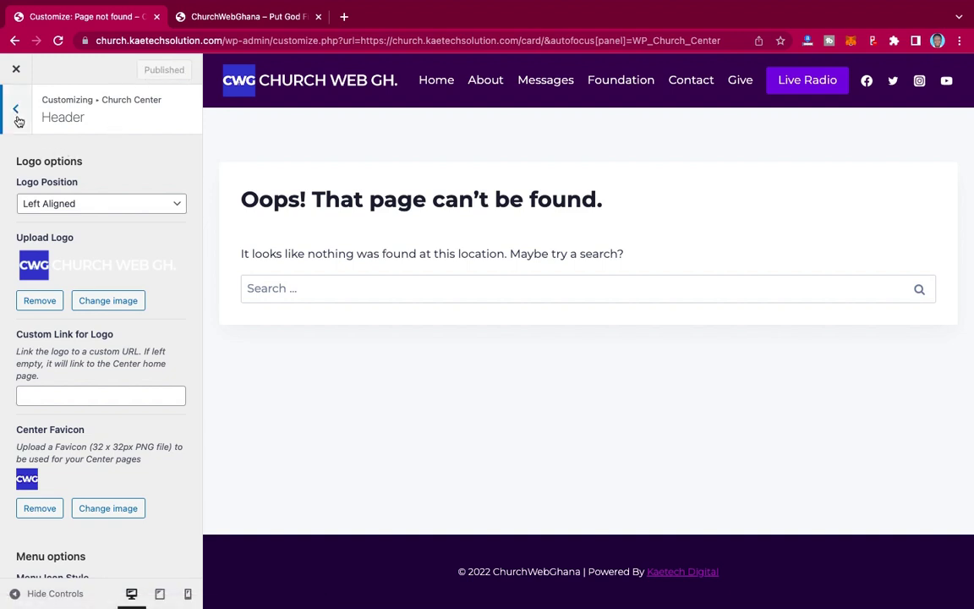
- Enter footer copyright text 'ChurchWebGhana, Put God First' and make the footer text white (#ffffff)
left_click(51, 188)
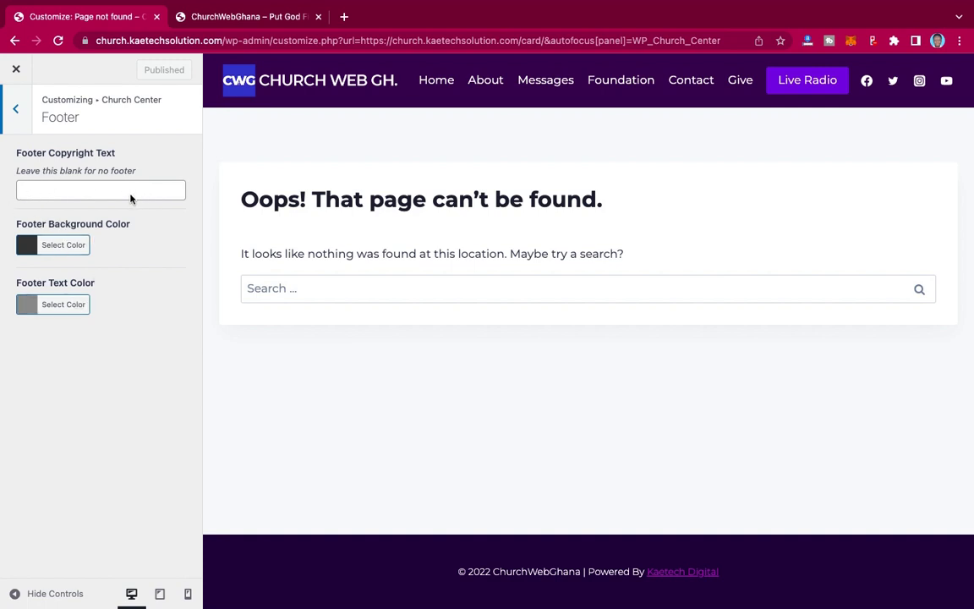
left_click(100, 193)
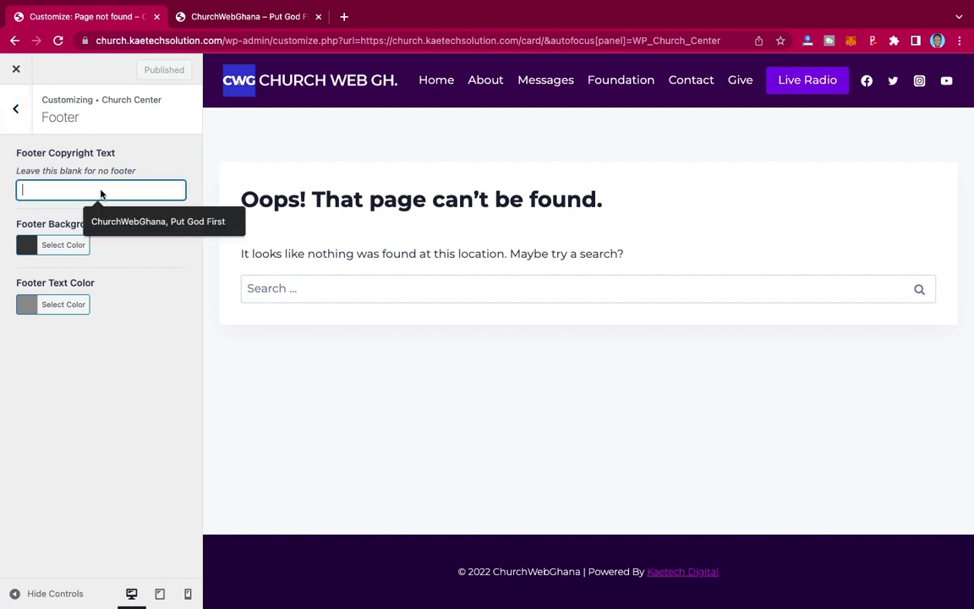
left_click(111, 219)
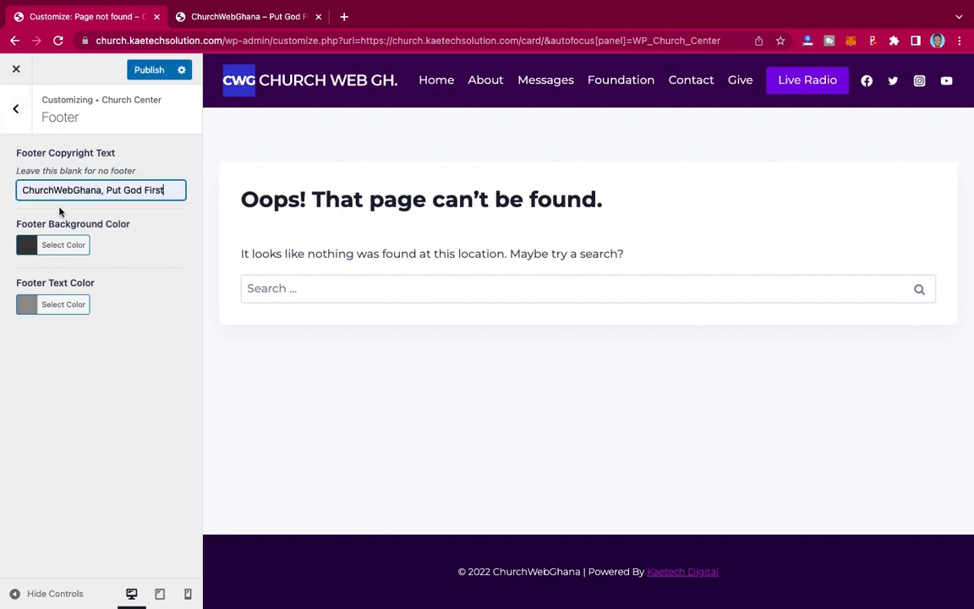
left_click(23, 306)
left_click(23, 306)
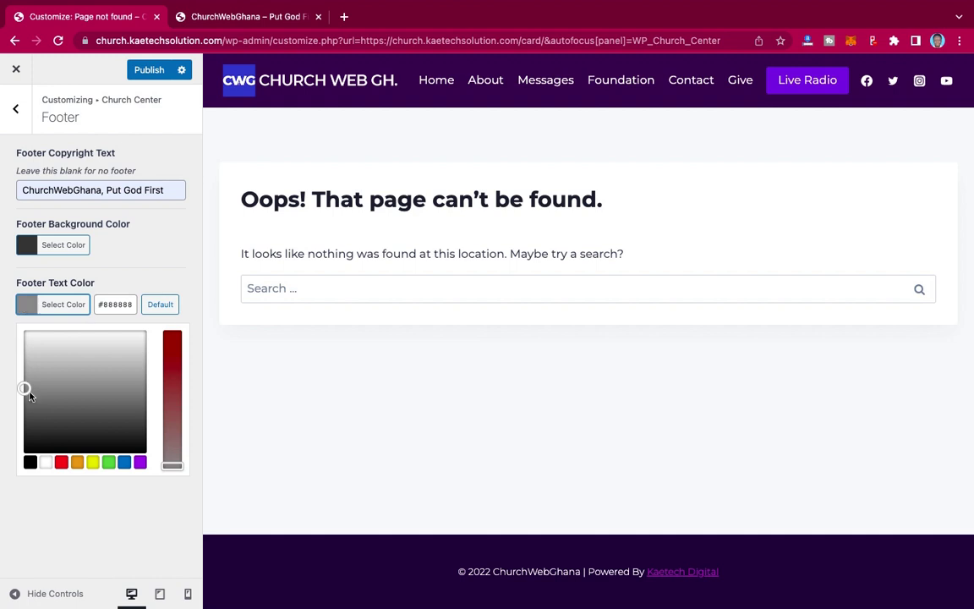
left_click_drag(30, 343, 29, 334)
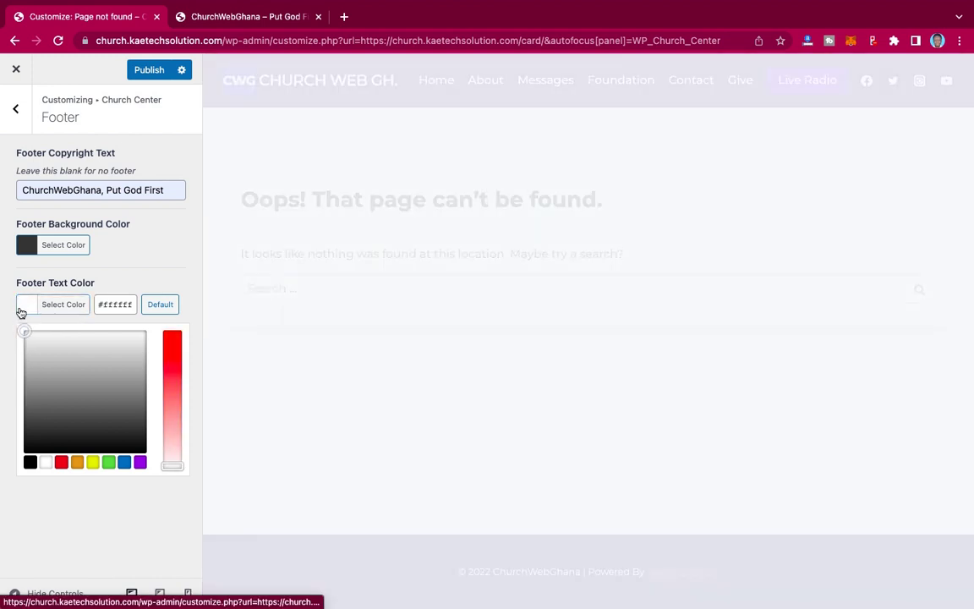
left_click(19, 309)
- Set the footer background colour to dark purple #32066b
left_click(25, 247)
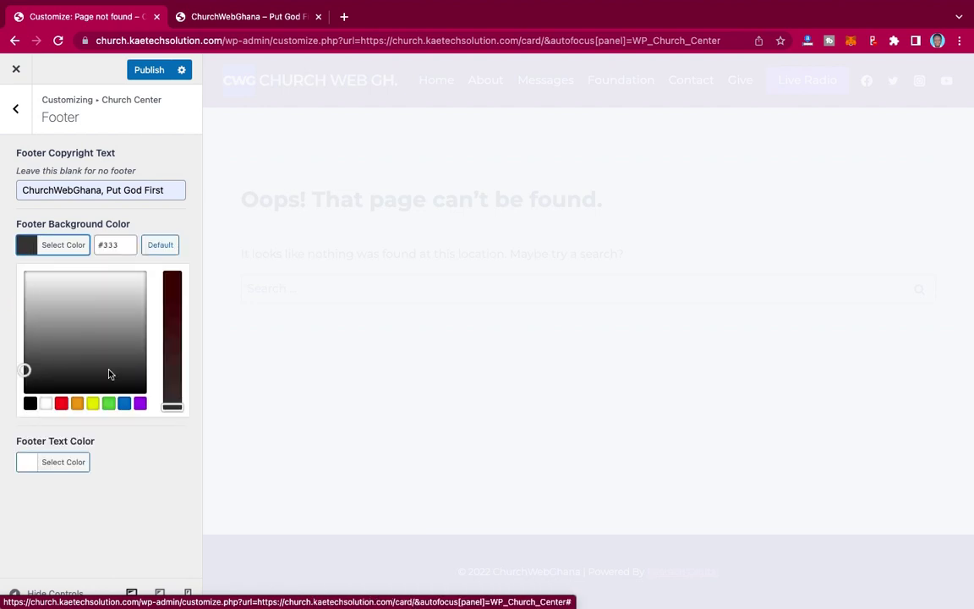
left_click(139, 406)
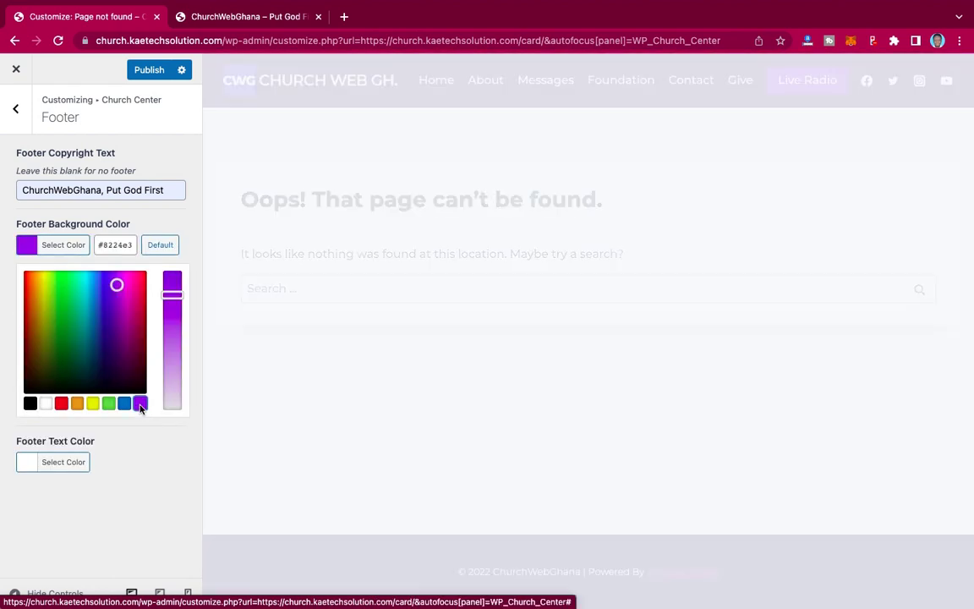
left_click(110, 324)
left_click_drag(110, 324, 115, 342)
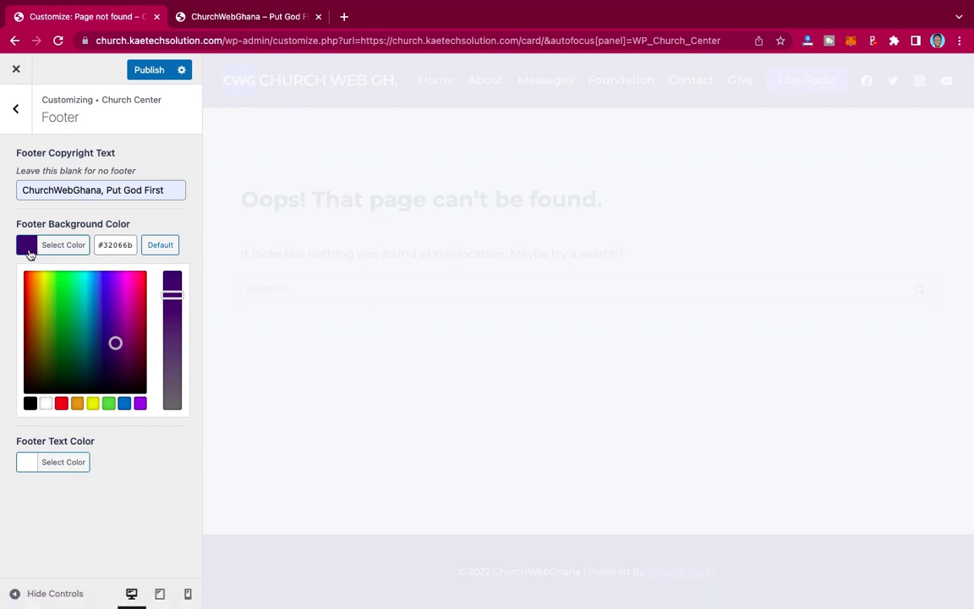
left_click(26, 244)
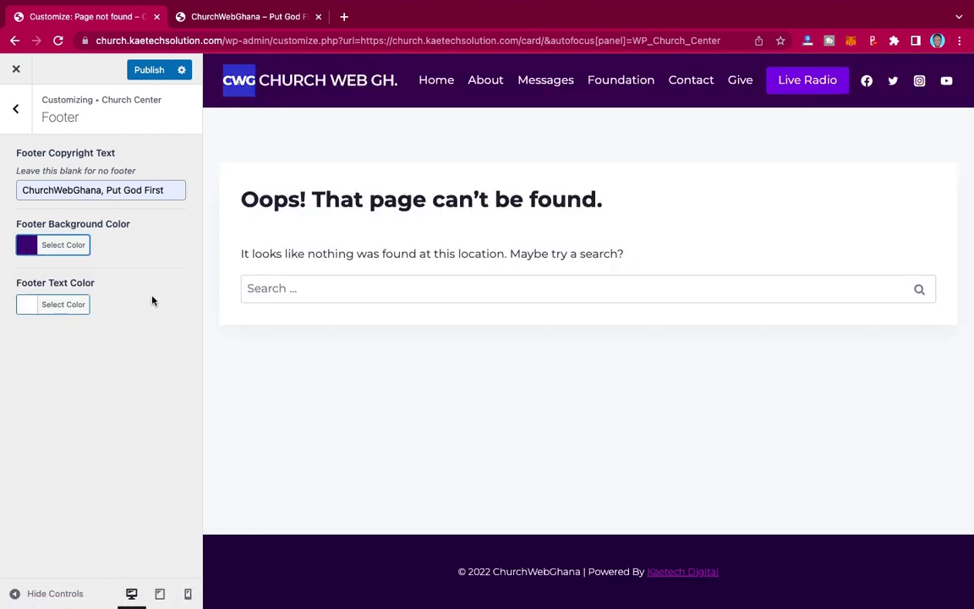
left_click(16, 112)
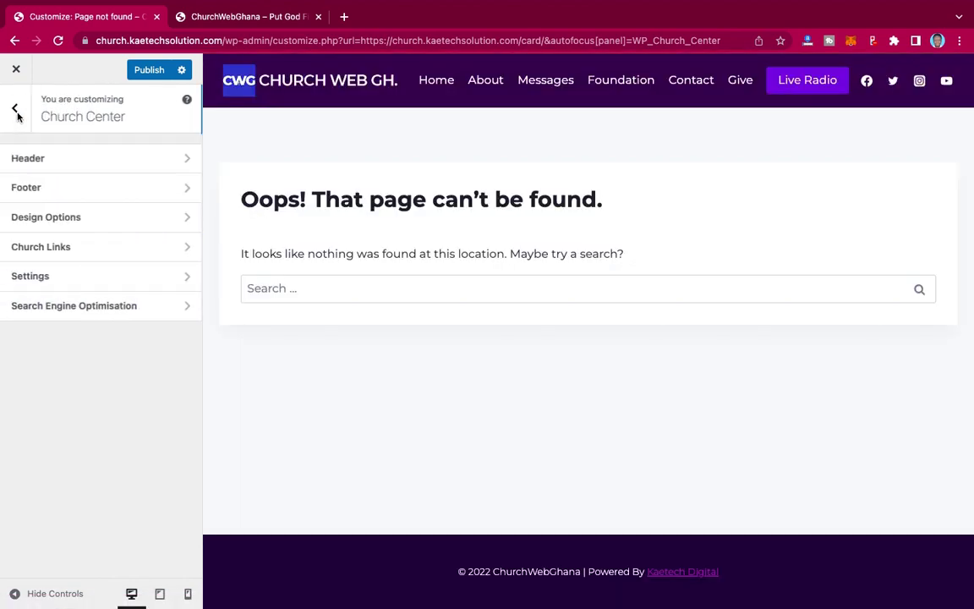
- Paste the site's base address from the address bar into Church Links' Church Website URL
left_click(84, 194)
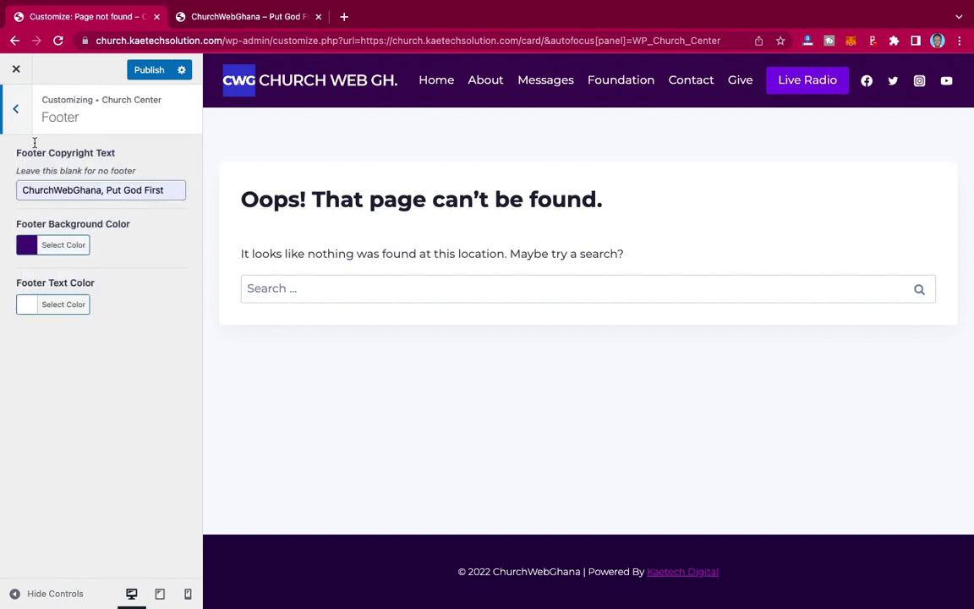
left_click(19, 112)
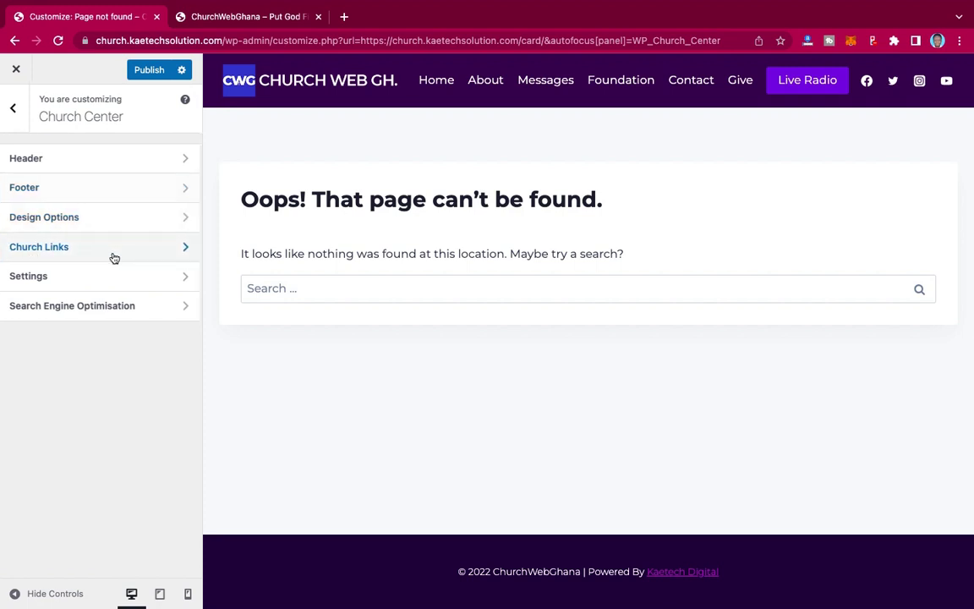
left_click(114, 258)
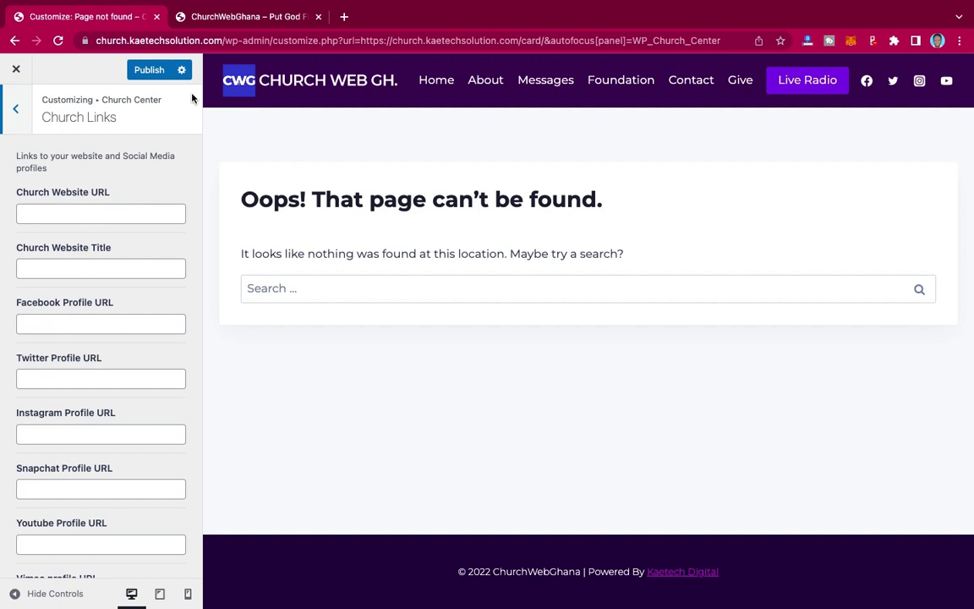
left_click(224, 42)
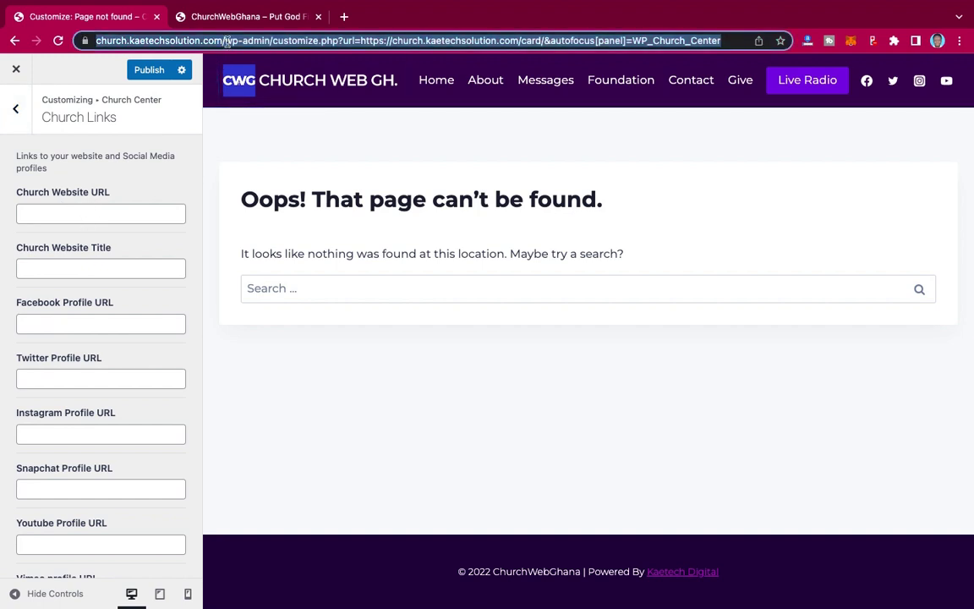
left_click(225, 42)
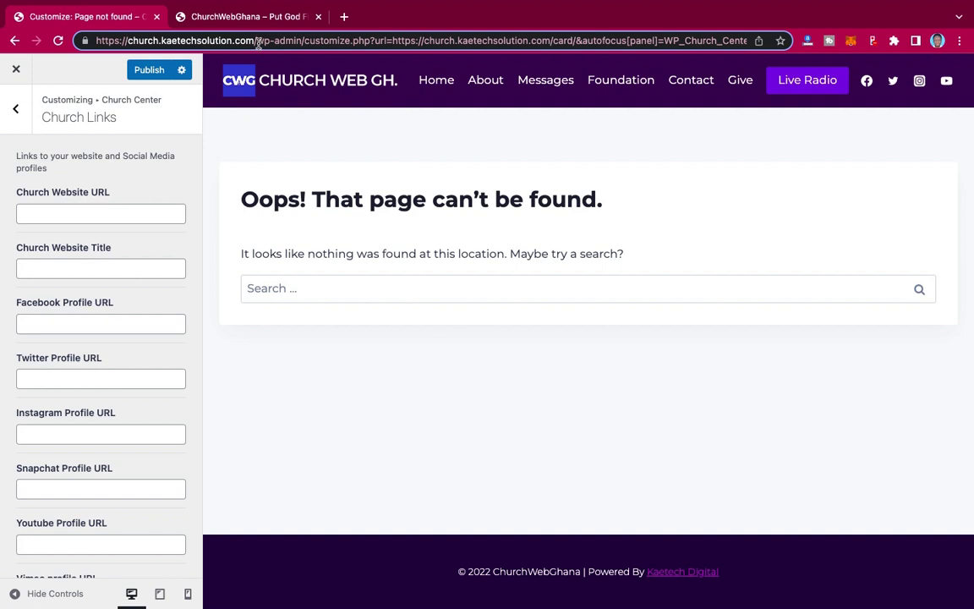
left_click_drag(258, 42, 94, 44)
key("ctrl+c")
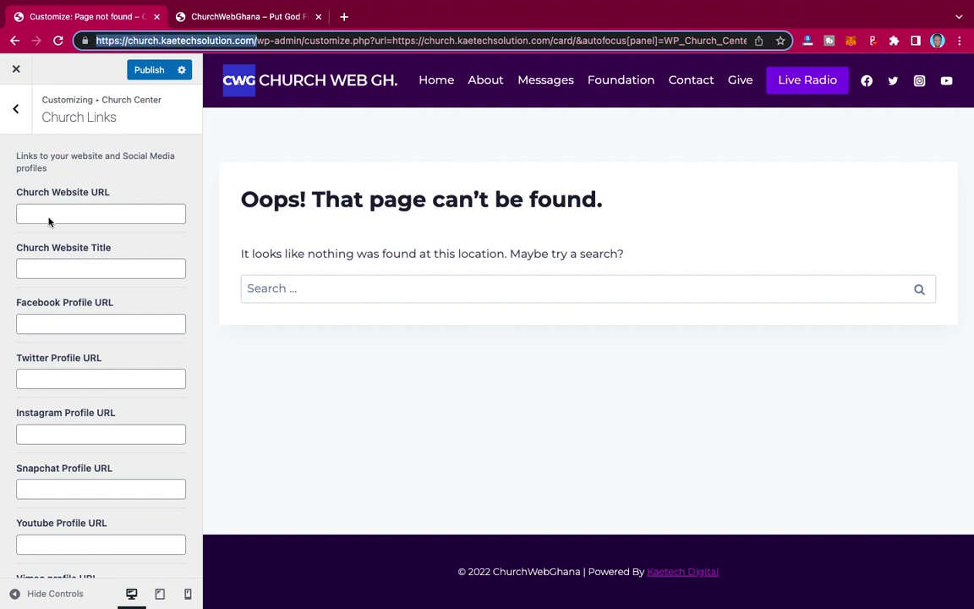
left_click(49, 221)
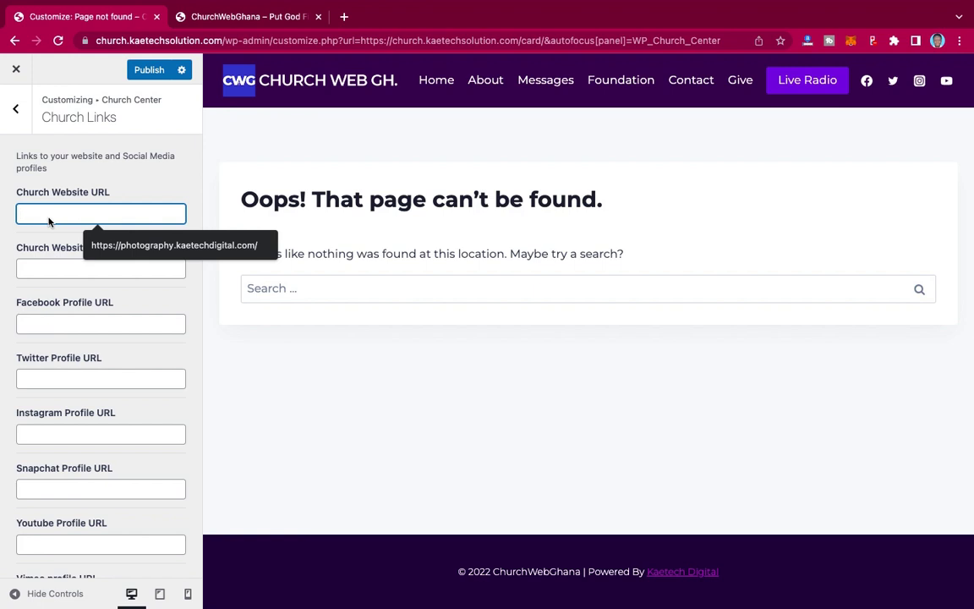
key("ctrl+v")
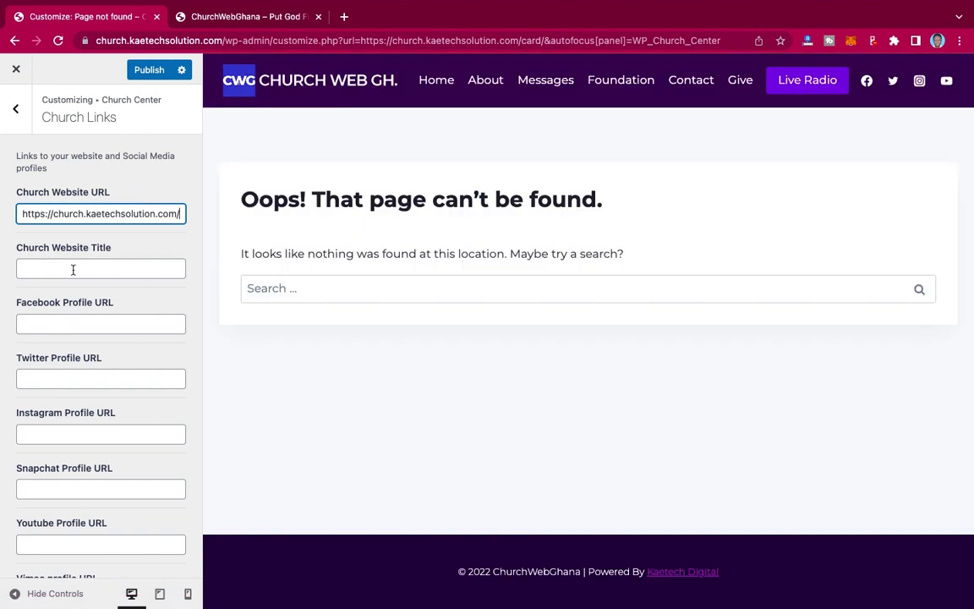
- Enter 'ChurchWeb Ghana' as website title and # for Facebook, Twitter, Instagram and Youtube URLs
left_click(73, 269)
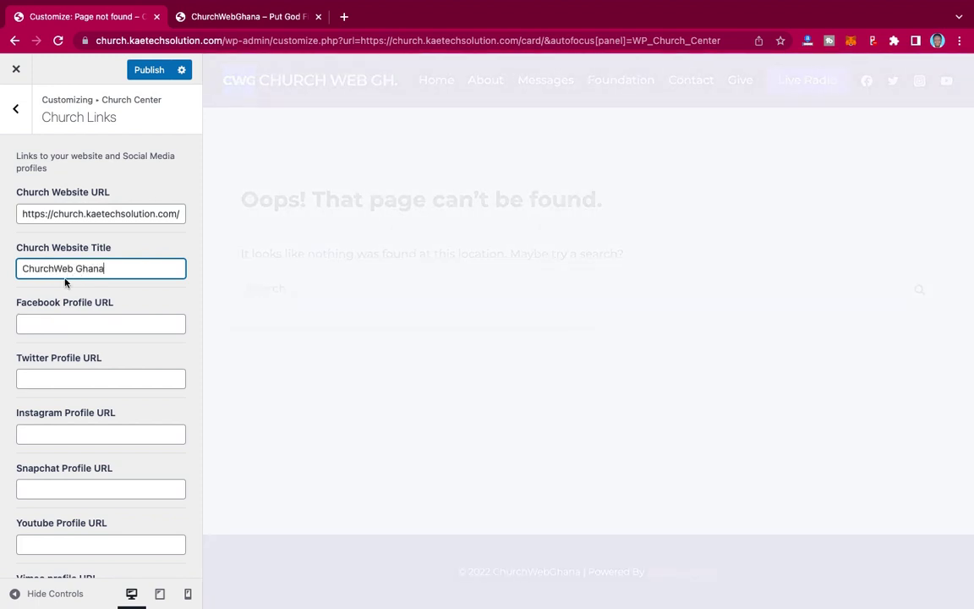
left_click(67, 324)
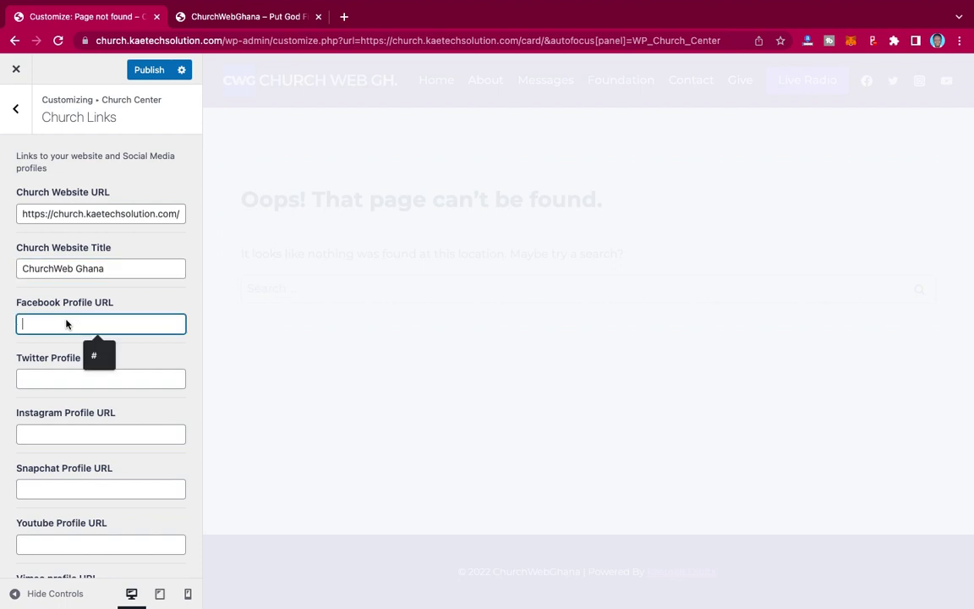
left_click(91, 355)
left_click(72, 381)
left_click(94, 411)
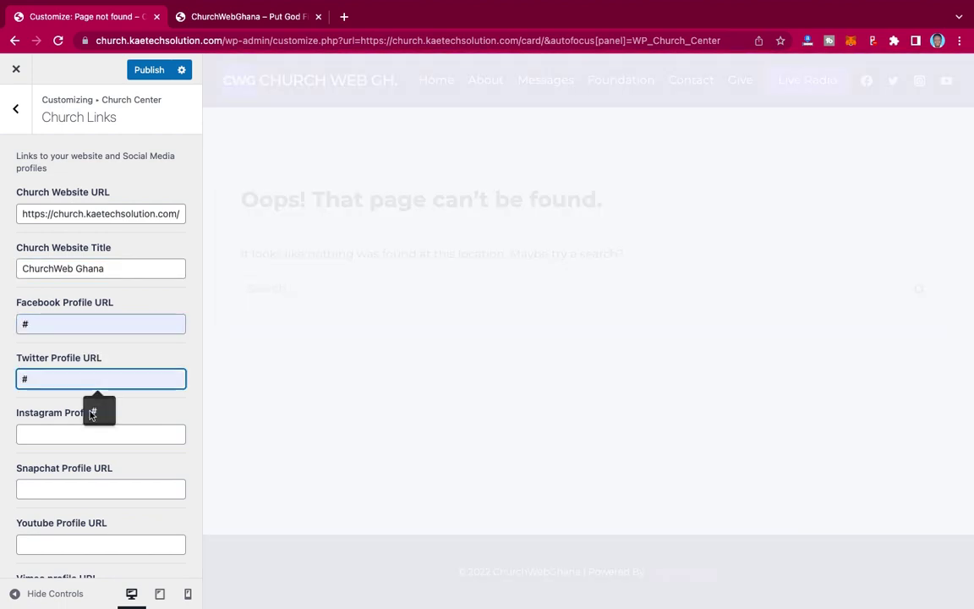
left_click(46, 434)
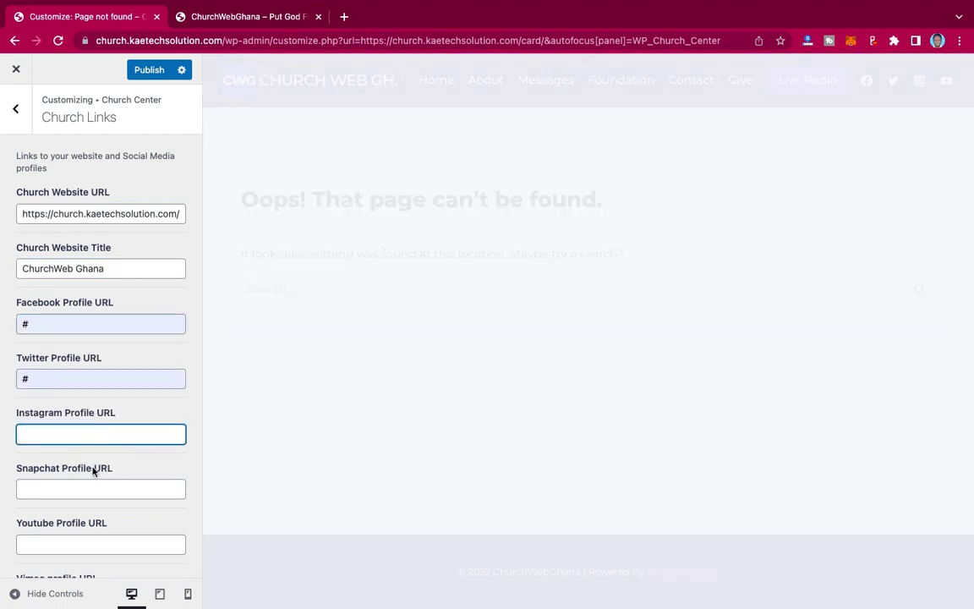
left_click(93, 465)
scroll(80, 449, "down", 3)
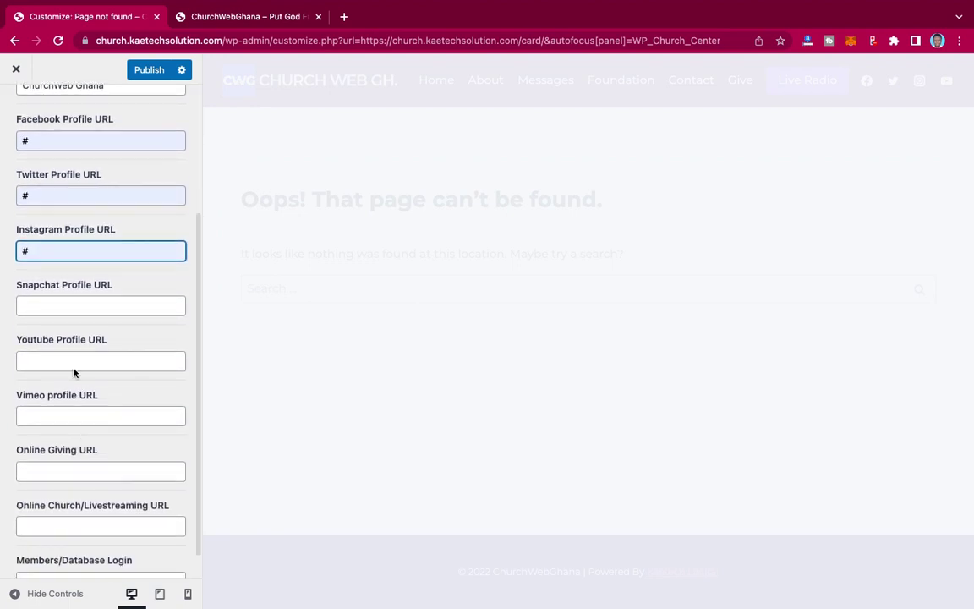
left_click(73, 365)
type("#")
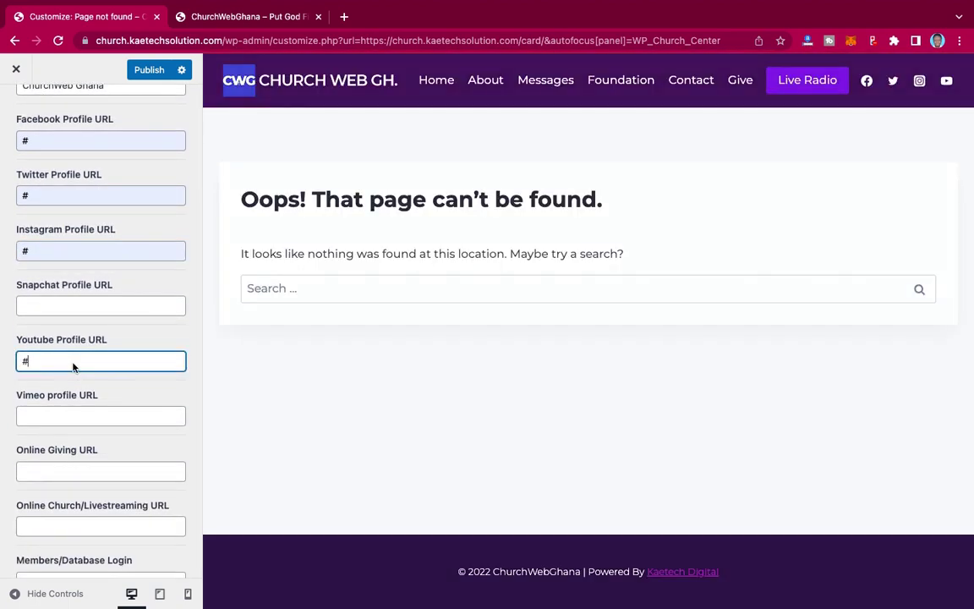
scroll(95, 397, "down", 1)
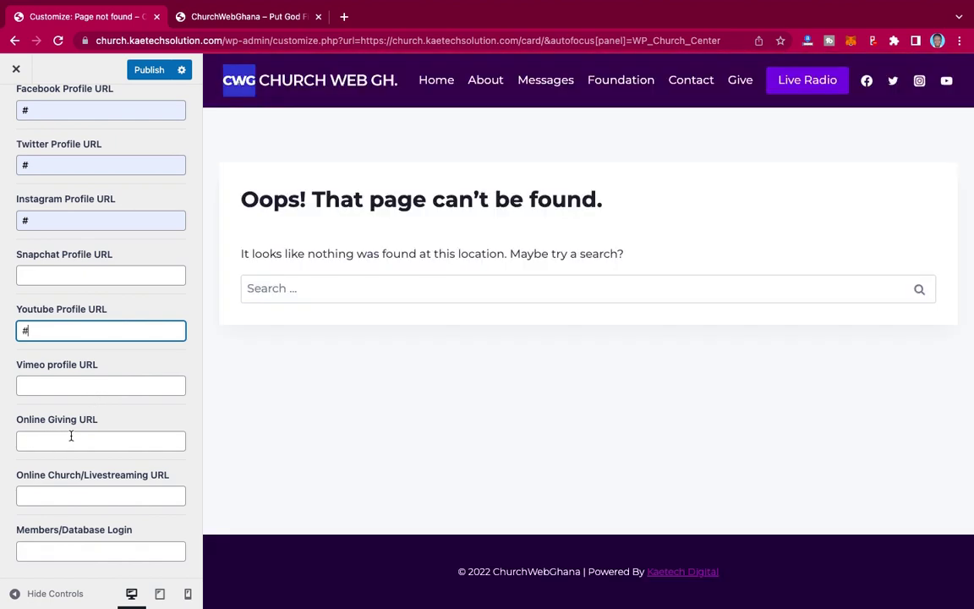
left_click(227, 17)
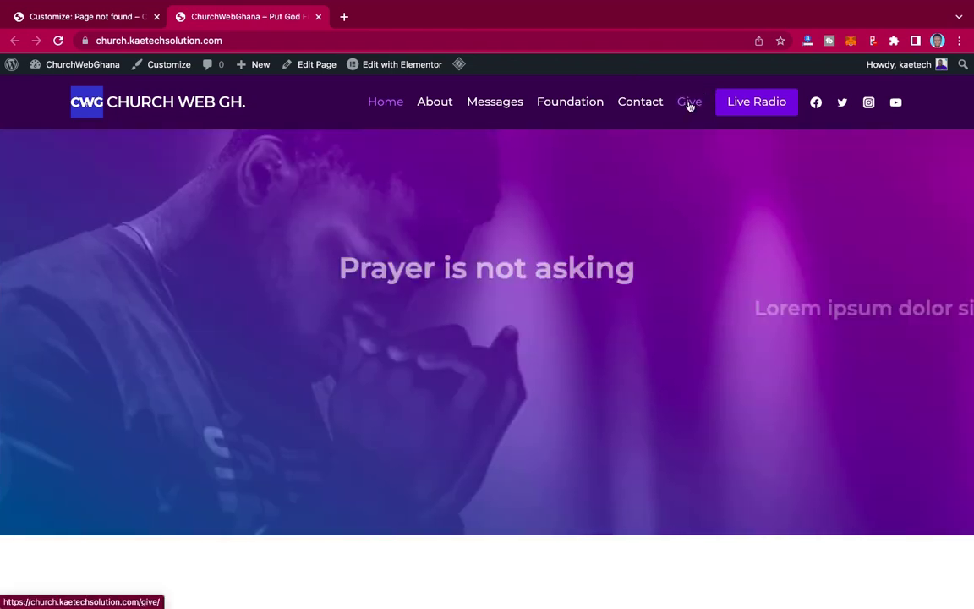
- Copy the Give page's link from the homepage and paste it as the Online Giving URL
right_click(688, 105)
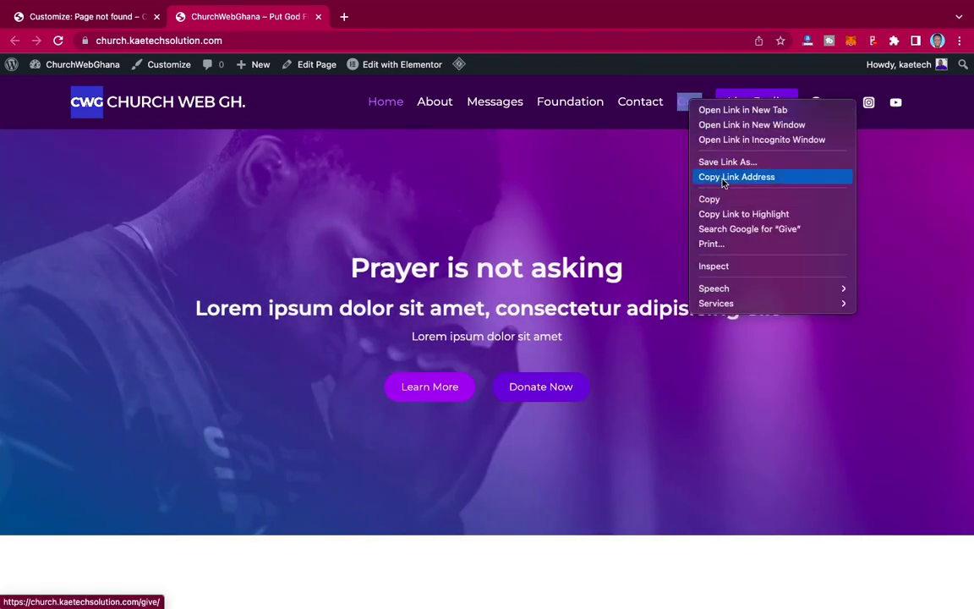
left_click(735, 177)
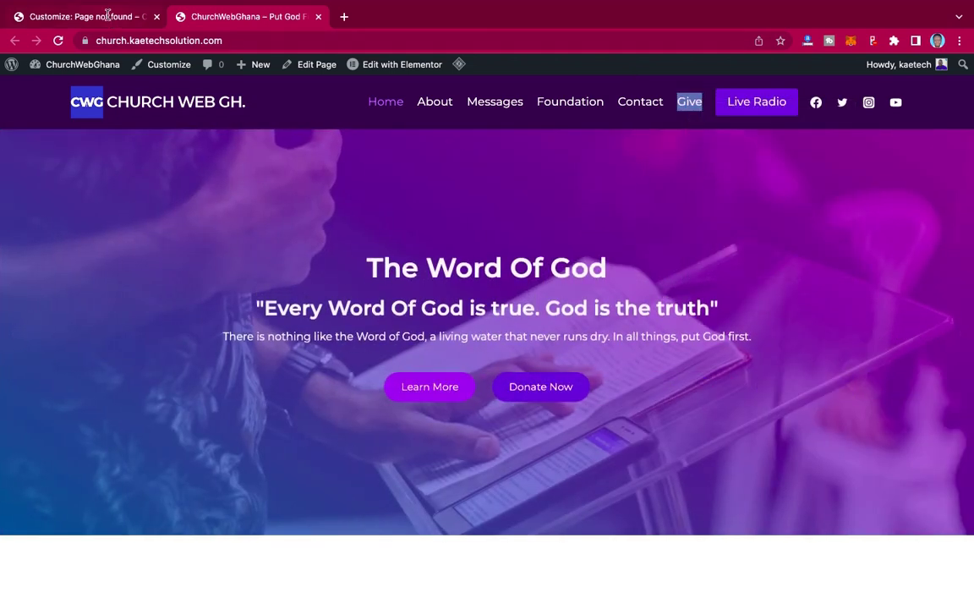
left_click(96, 17)
left_click(47, 443)
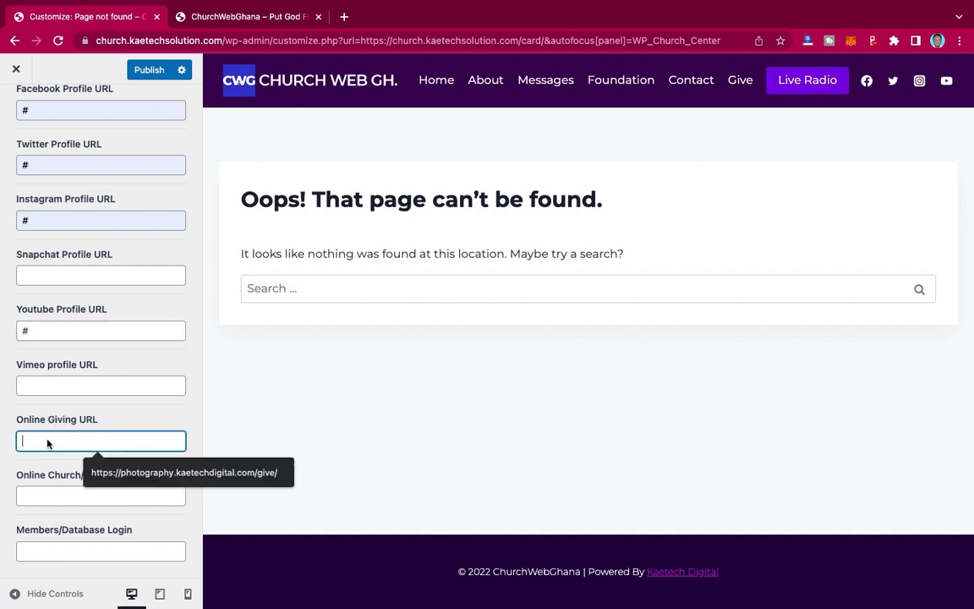
key("super+v")
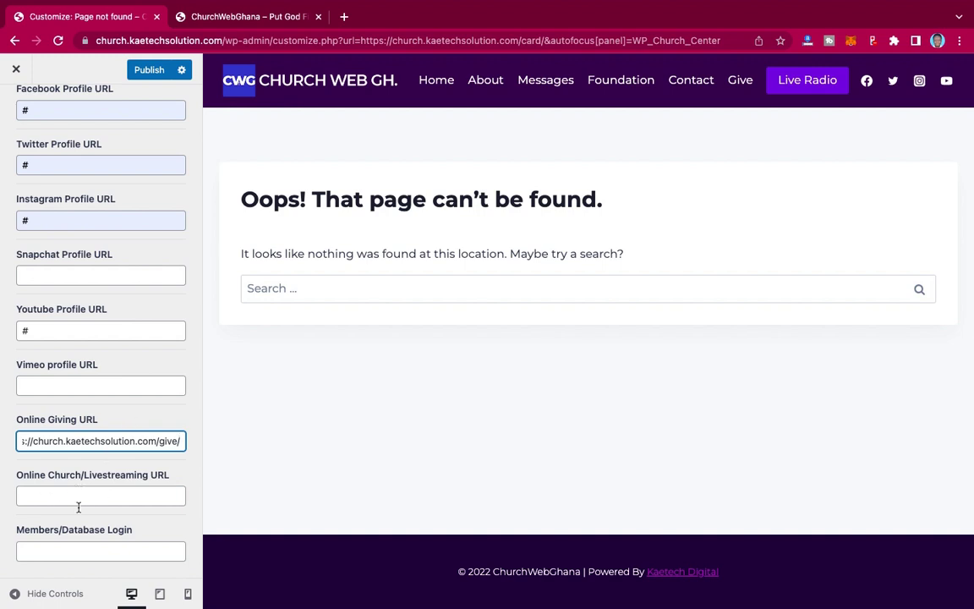
- Set the saved YouTube channel as the livestream link and # as Members Login, then publish
left_click(80, 503)
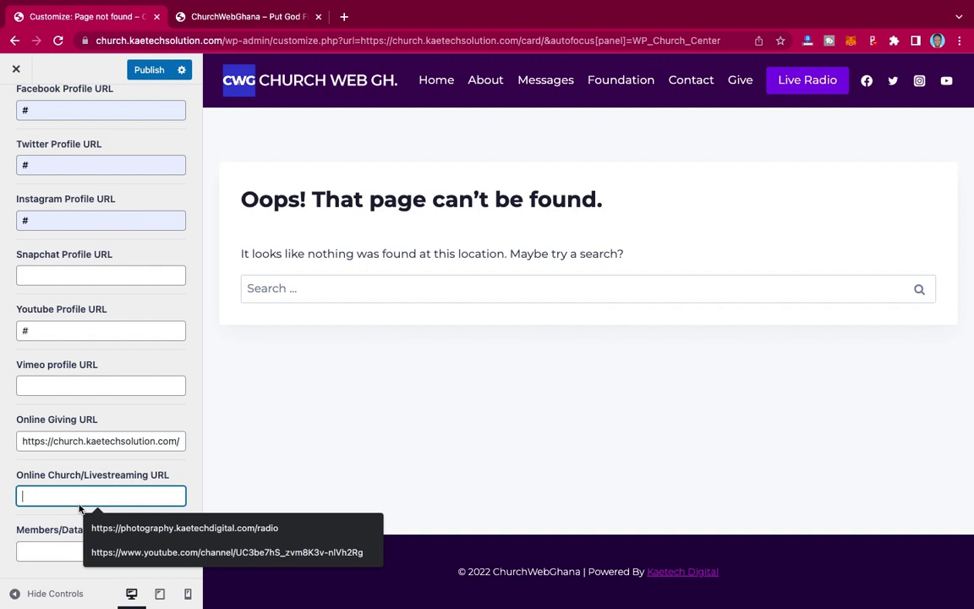
left_click(119, 552)
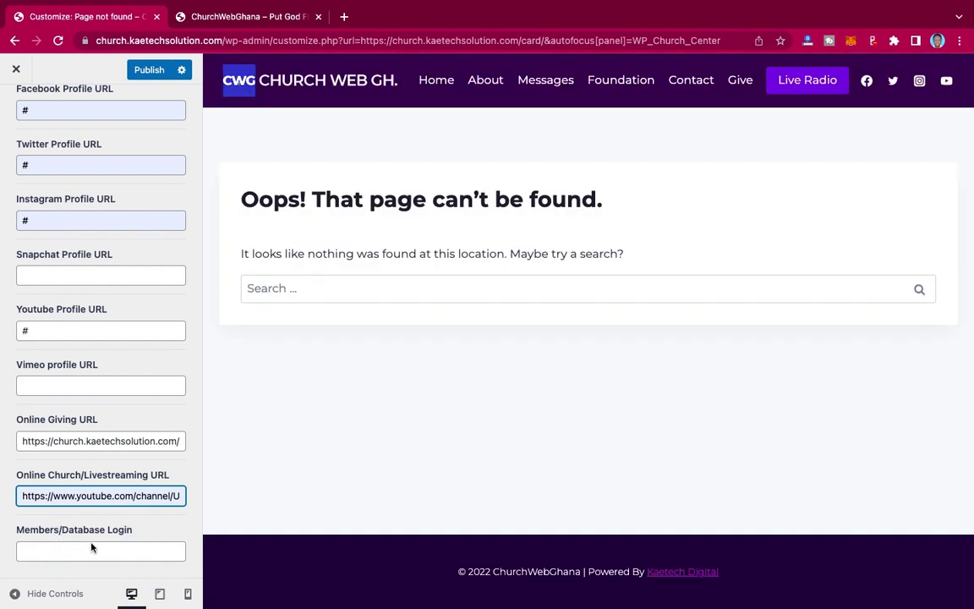
scroll(108, 433, "up", 5)
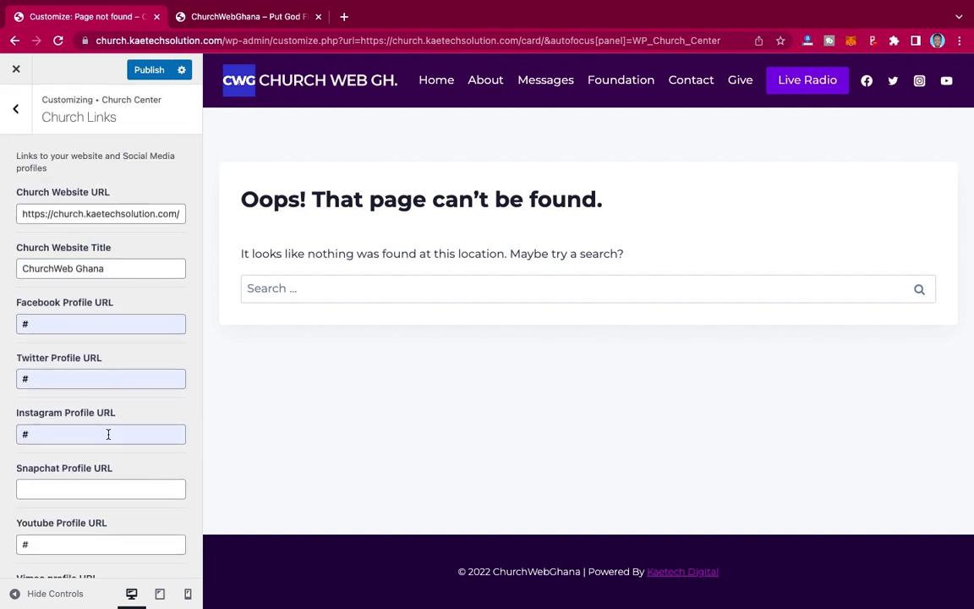
scroll(108, 434, "down", 5)
left_click(50, 552)
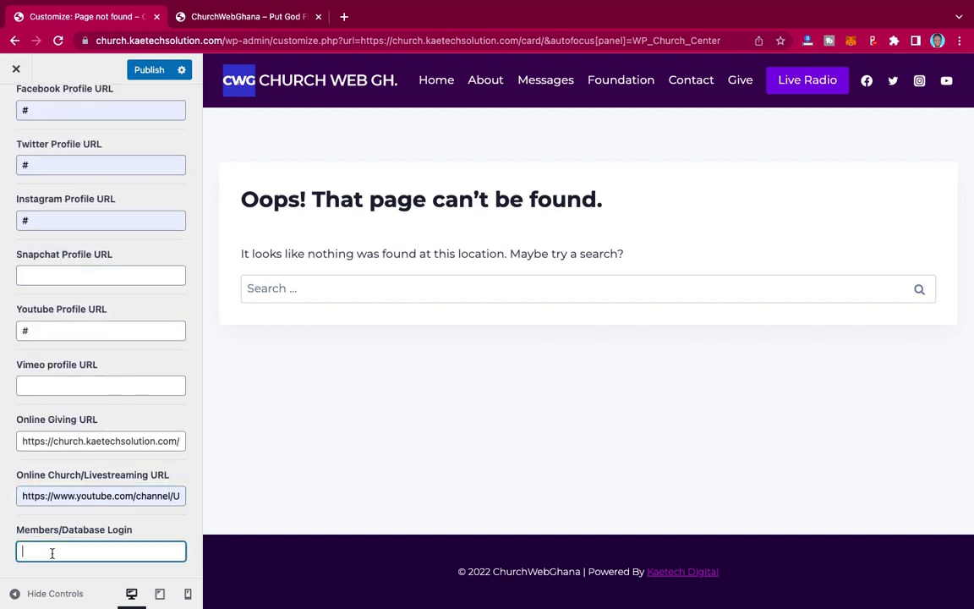
type("#")
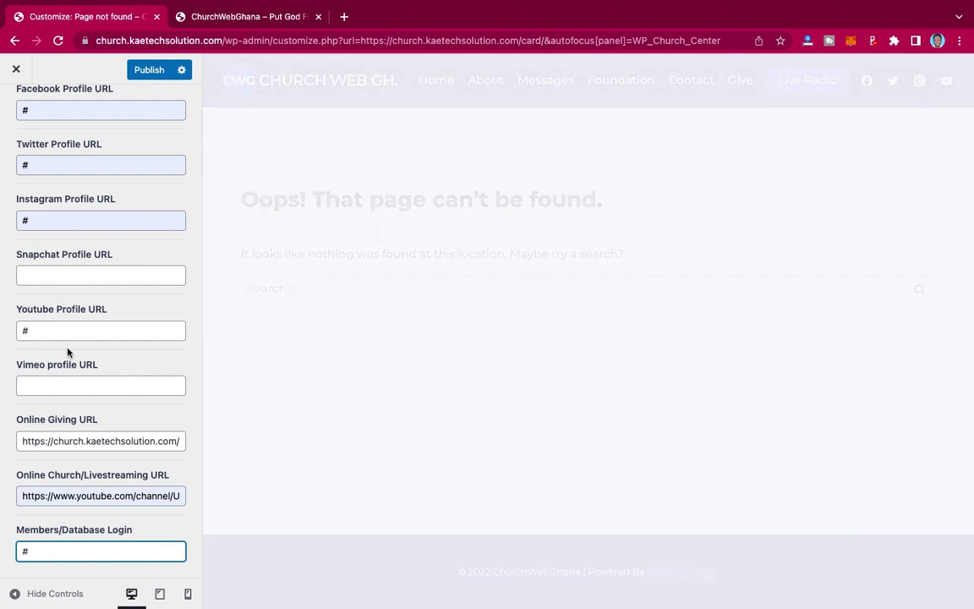
scroll(64, 330, "up", 5)
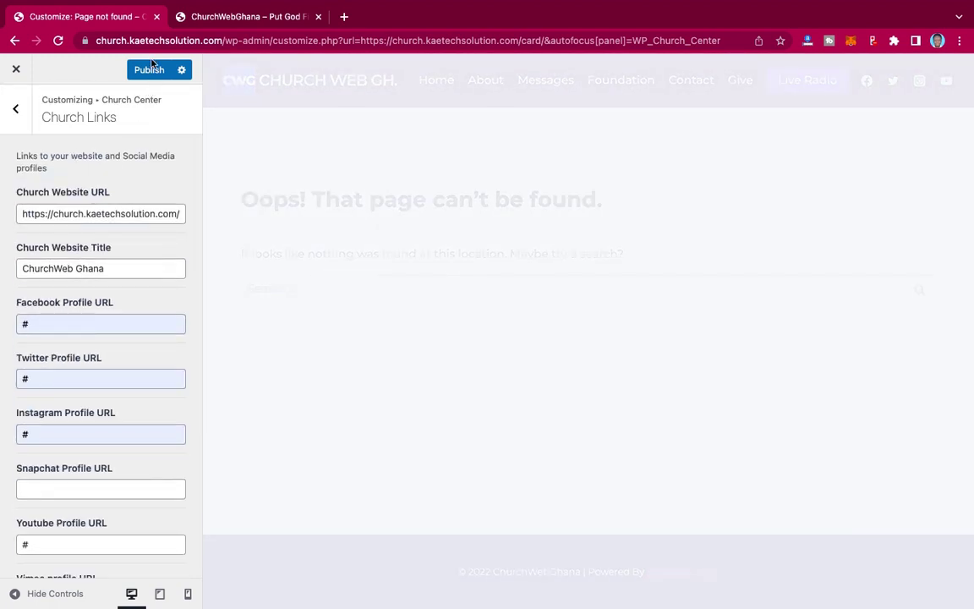
left_click(150, 70)
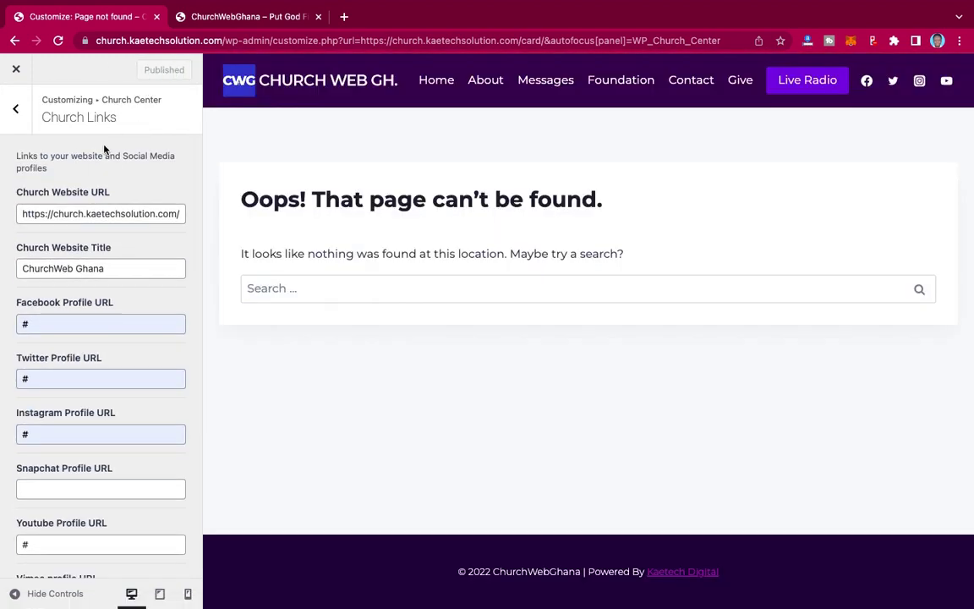
left_click(17, 113)
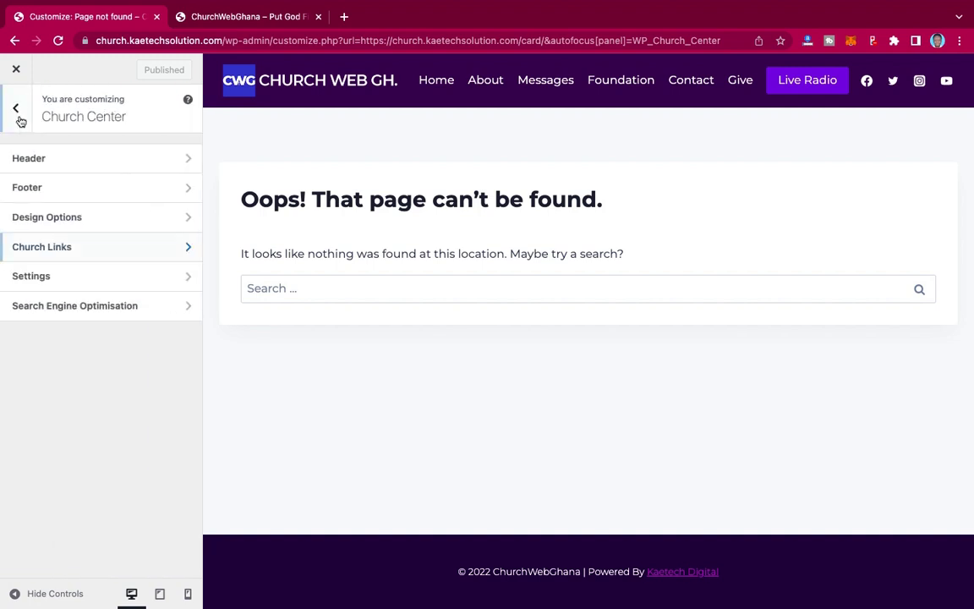
- In Church Center Settings, set the Custom Slug for Cards to info-center
left_click(66, 279)
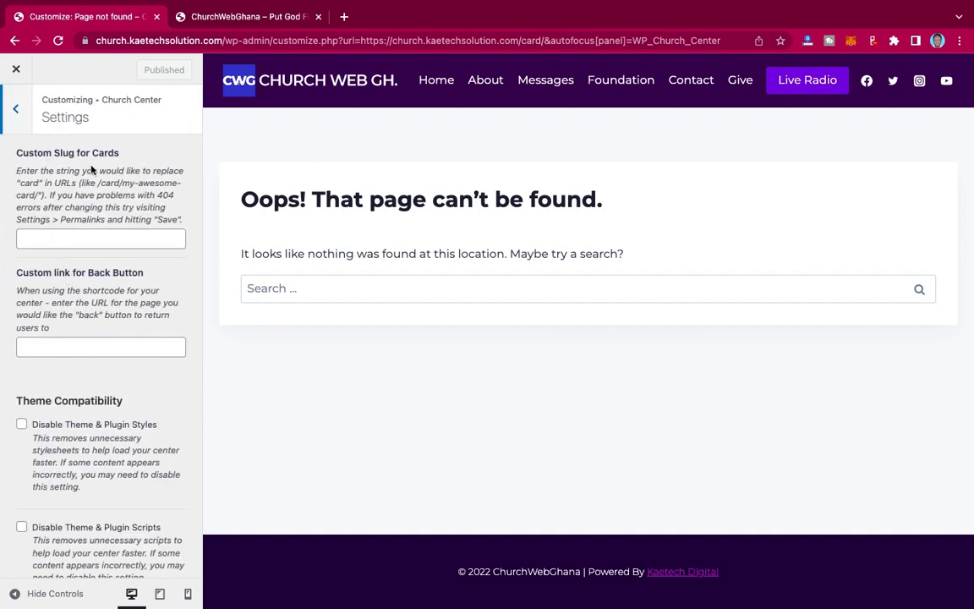
left_click(66, 239)
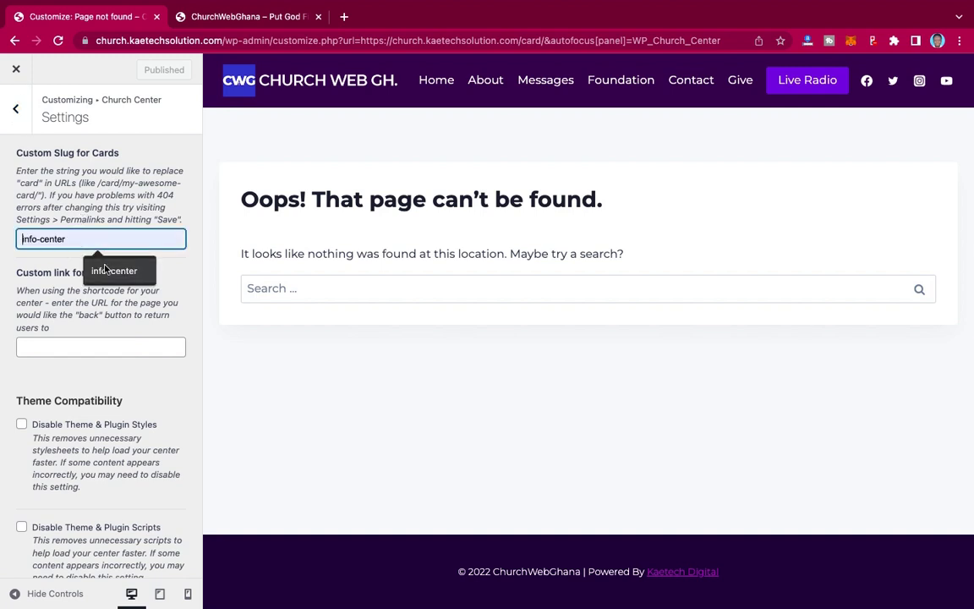
left_click(99, 263)
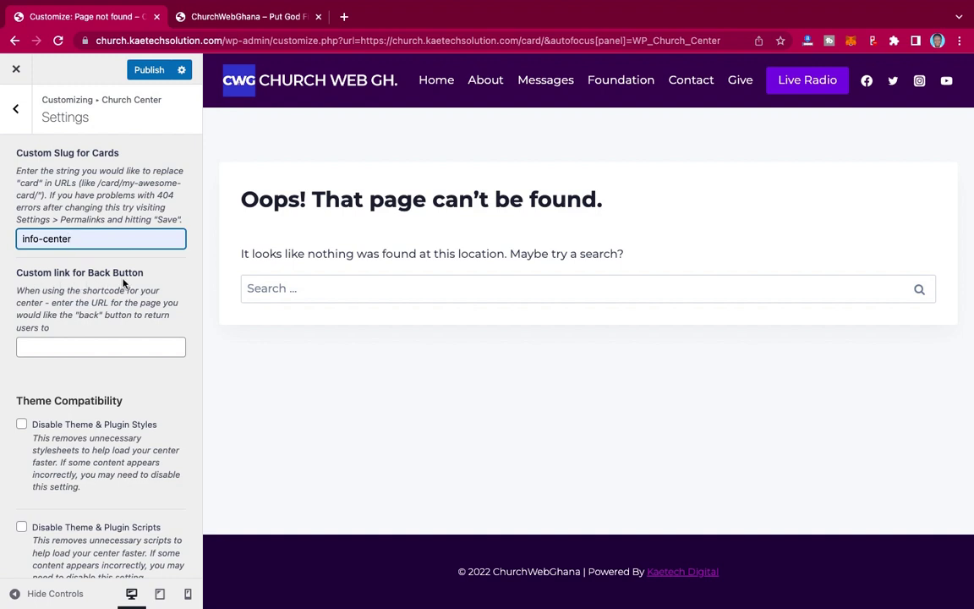
- Set the Back Button link to the site's base address plus info-center, and publish
left_click(59, 347)
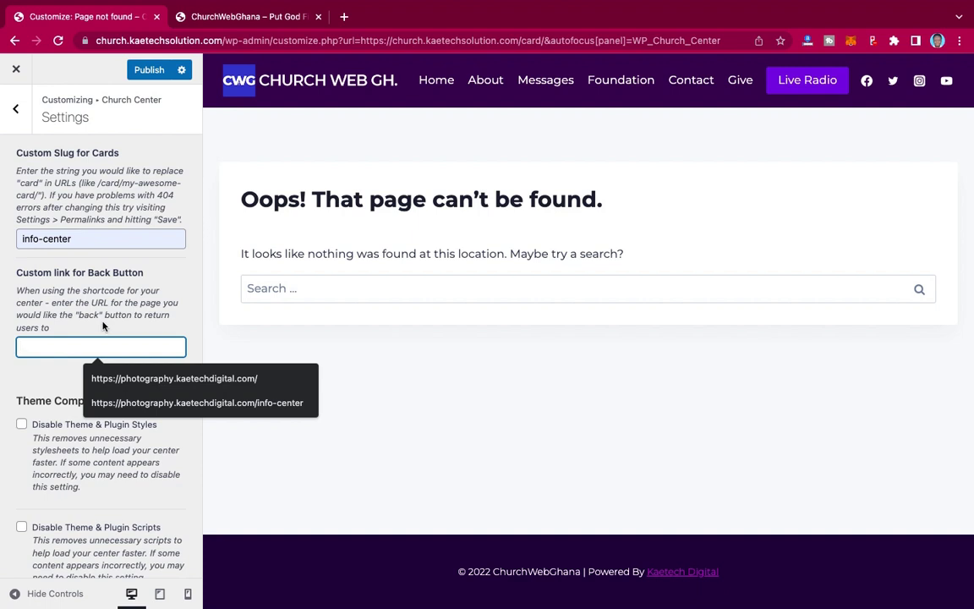
left_click(108, 381)
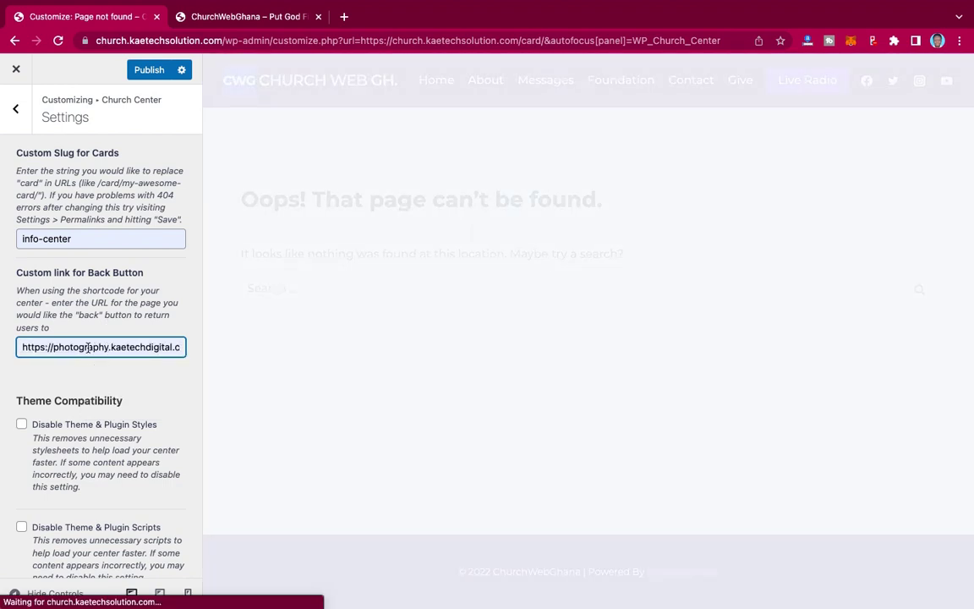
left_click_drag(108, 347, 67, 347)
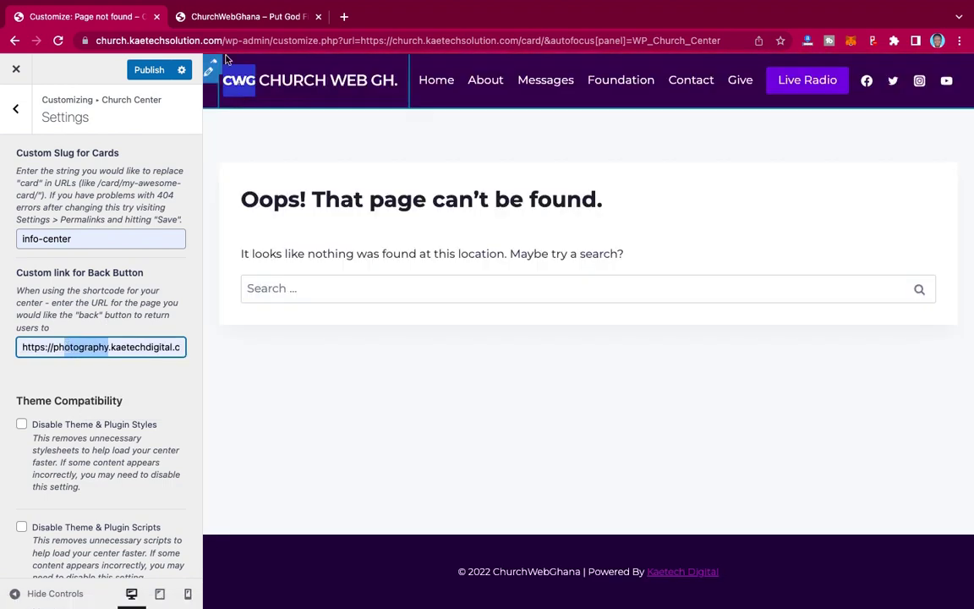
left_click(222, 41)
left_click_drag(221, 41, 88, 44)
key("super+c")
left_click(112, 350)
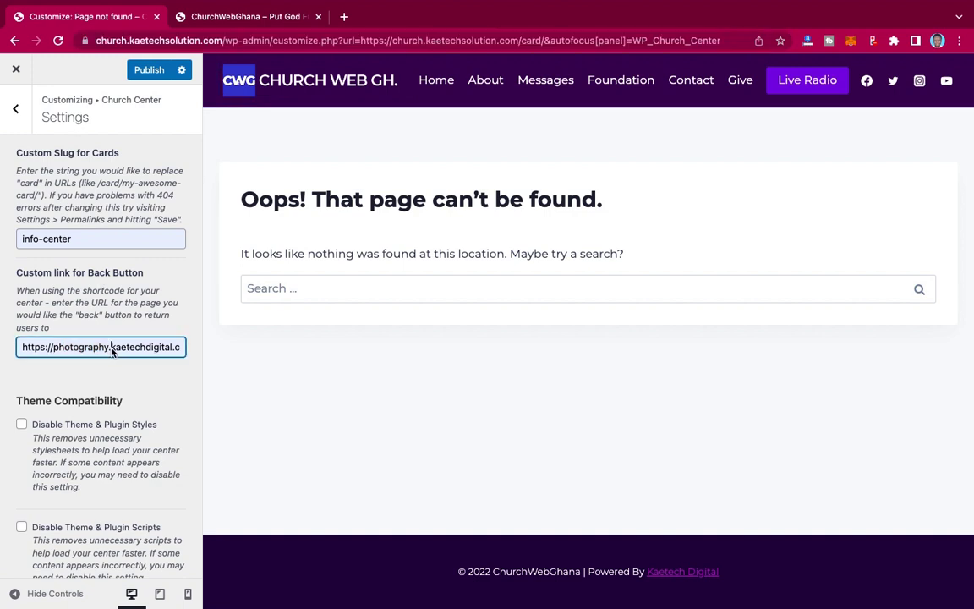
key("super+a")
key("super+v")
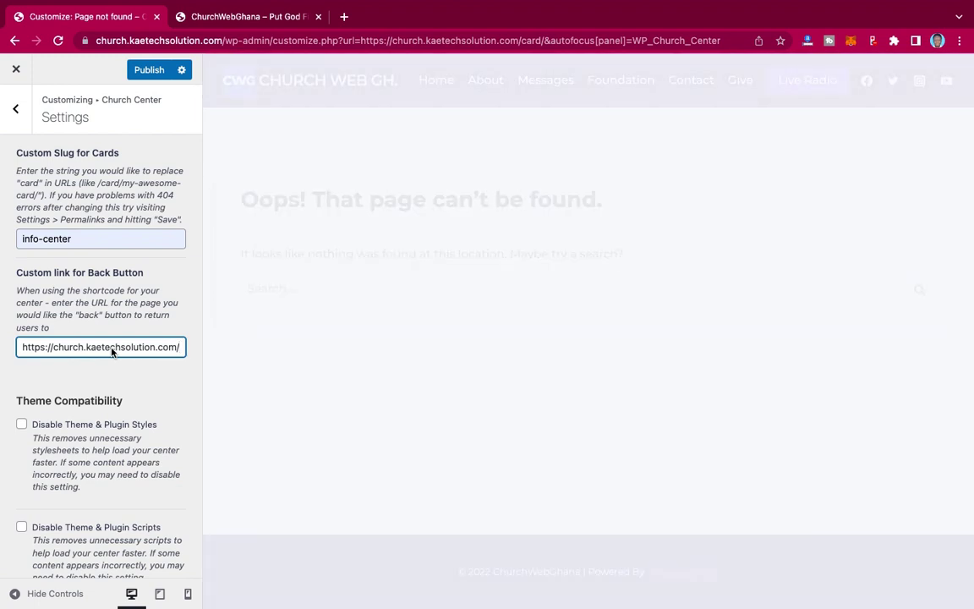
type("info-center")
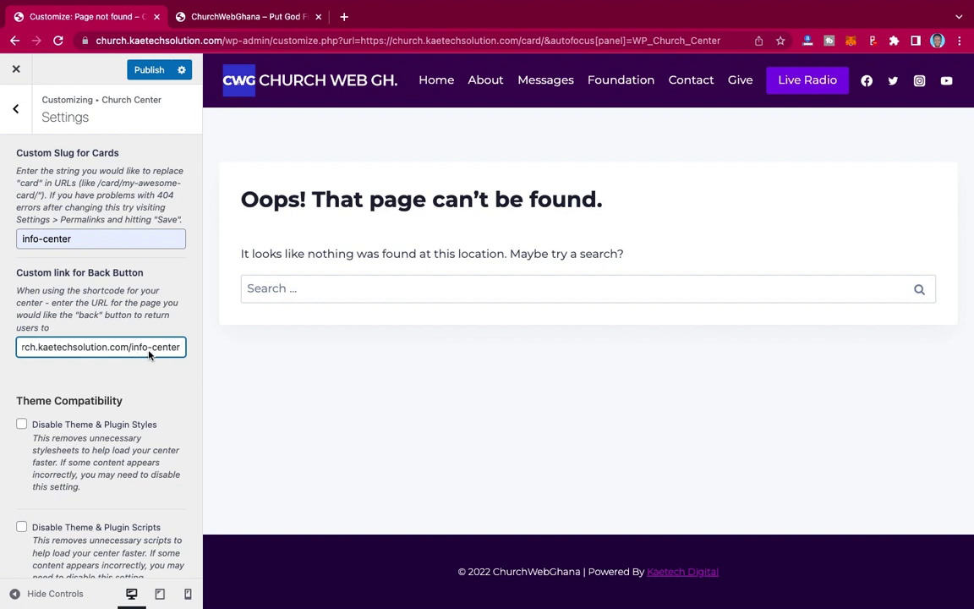
scroll(157, 347, "down", 1)
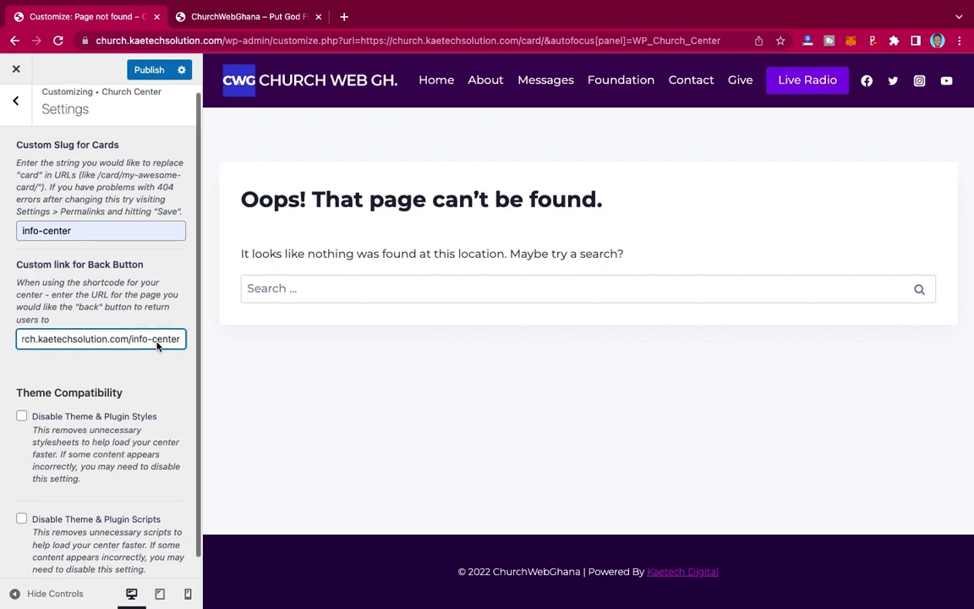
scroll(144, 194, "up", 1)
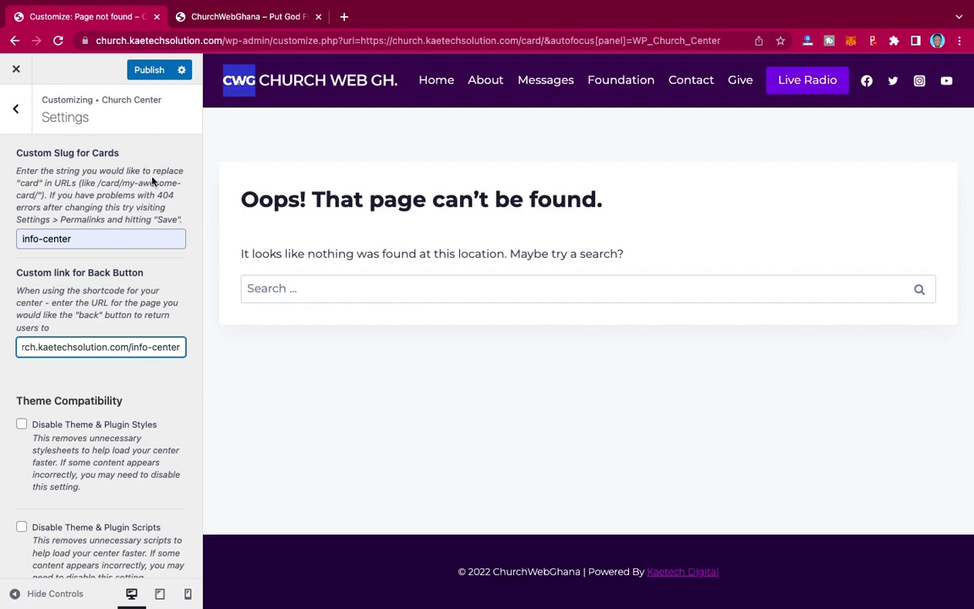
left_click(147, 73)
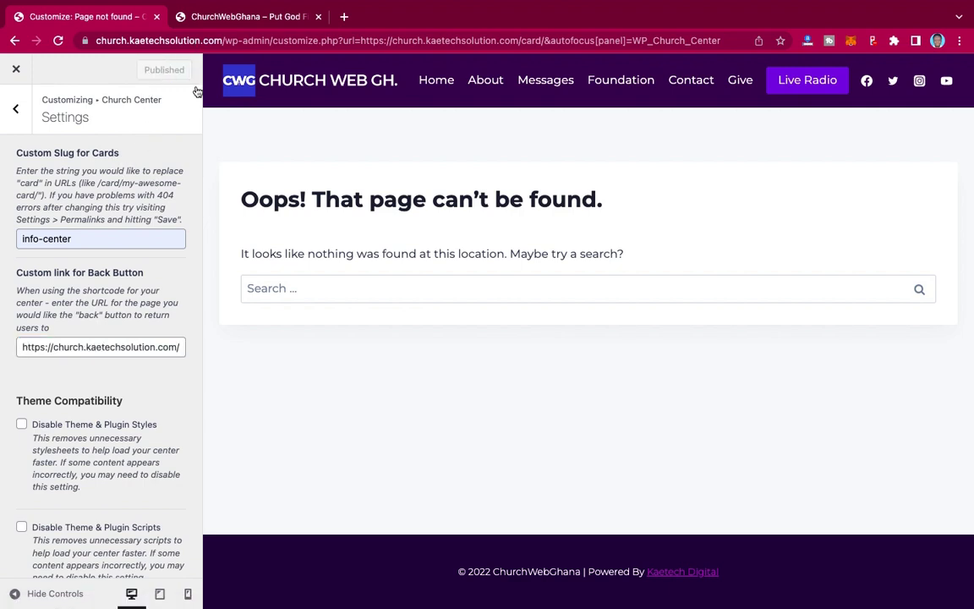
- In Settings > Permalinks, keep the Post name structure selected and save the changes
left_click(229, 19)
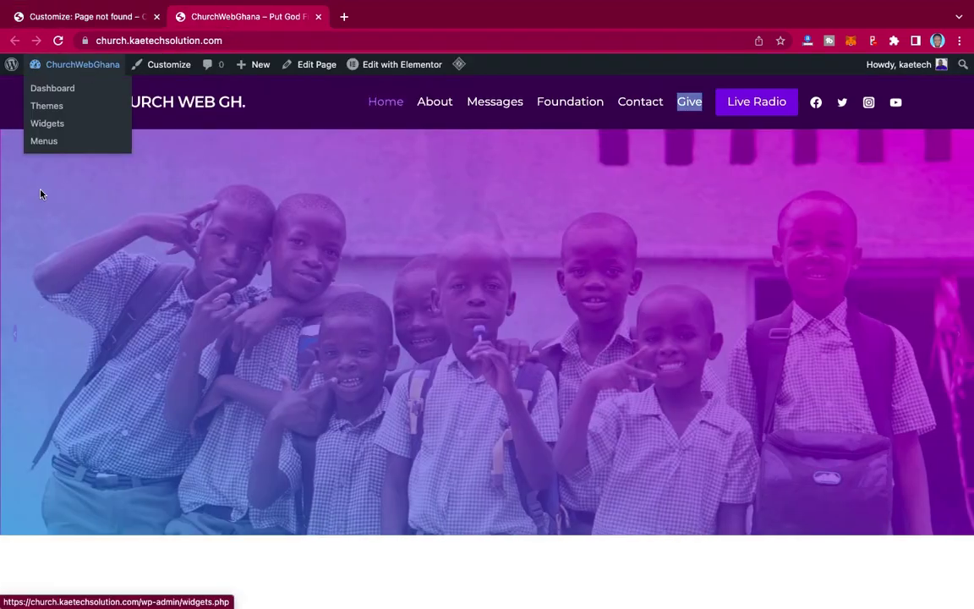
left_click(53, 93)
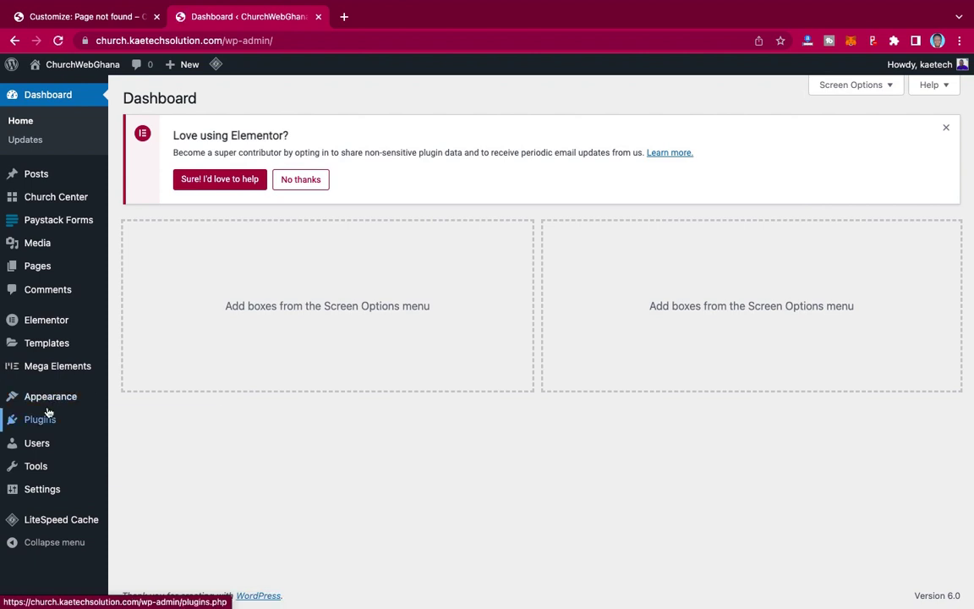
mouse_move(37, 490)
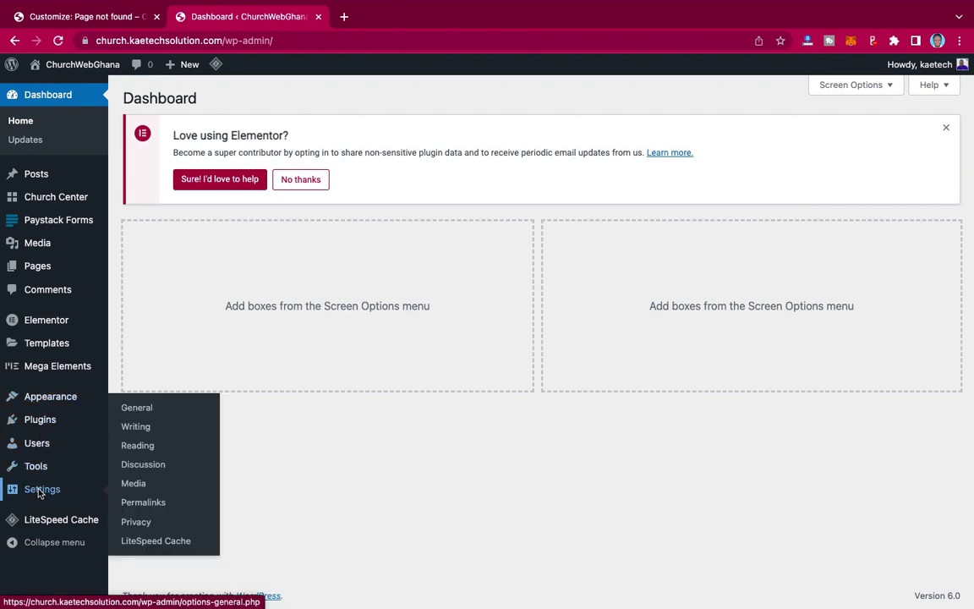
left_click(180, 504)
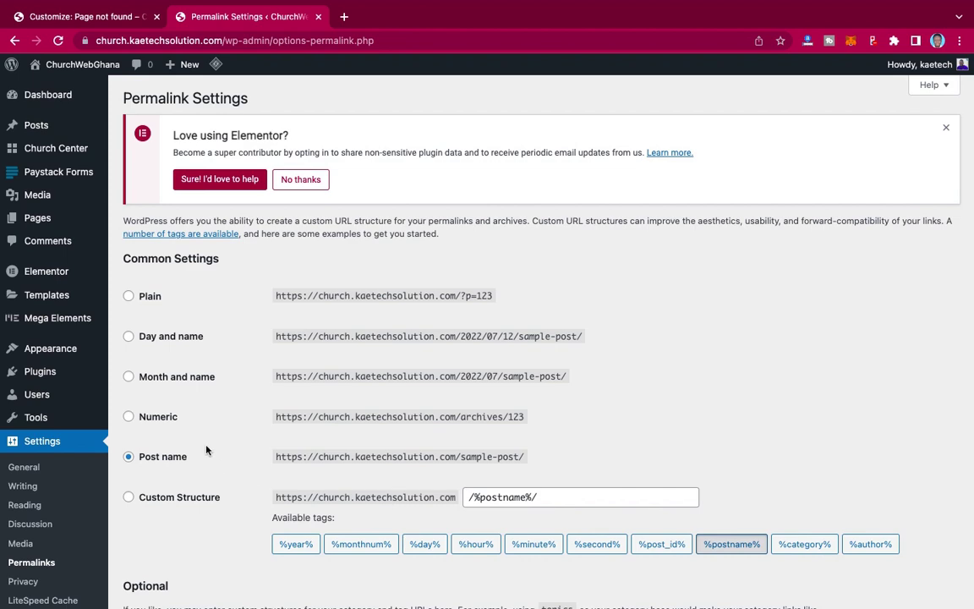
scroll(206, 450, "down", 3)
scroll(178, 372, "up", 1)
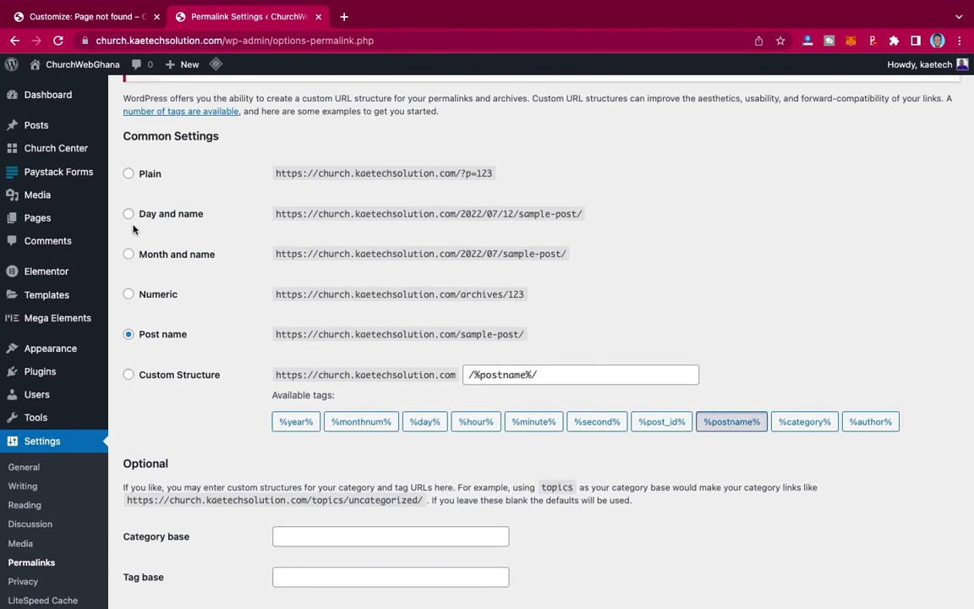
left_click(128, 214)
left_click(128, 334)
scroll(195, 380, "down", 2)
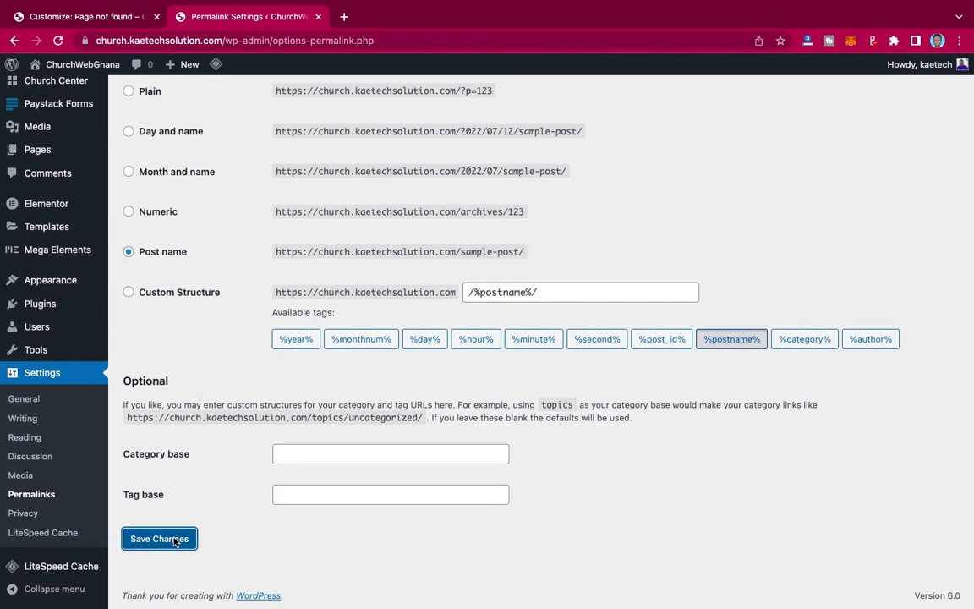
left_click(160, 538)
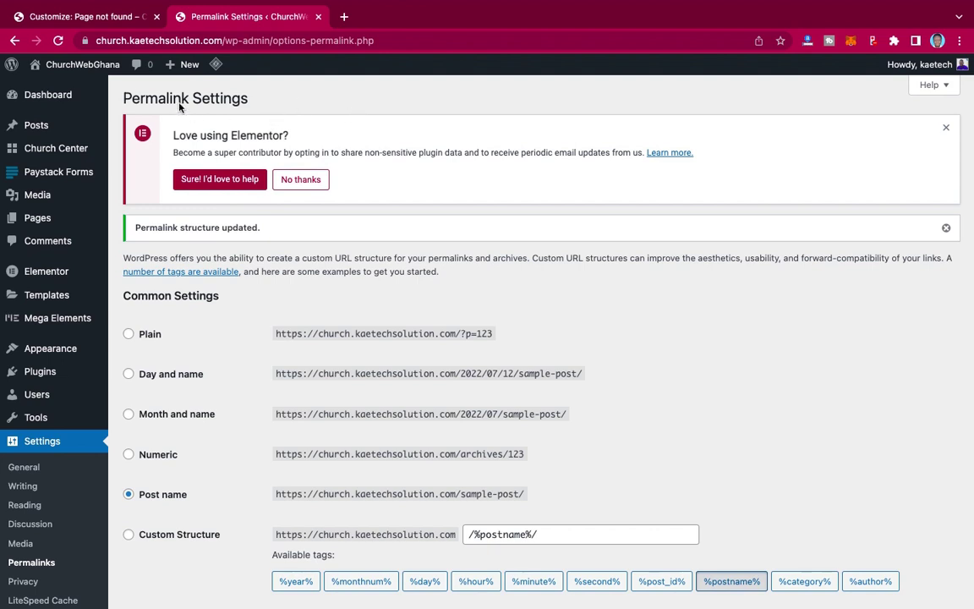
- Load the Back Button's info-center link in a new browser tab
left_click(87, 16)
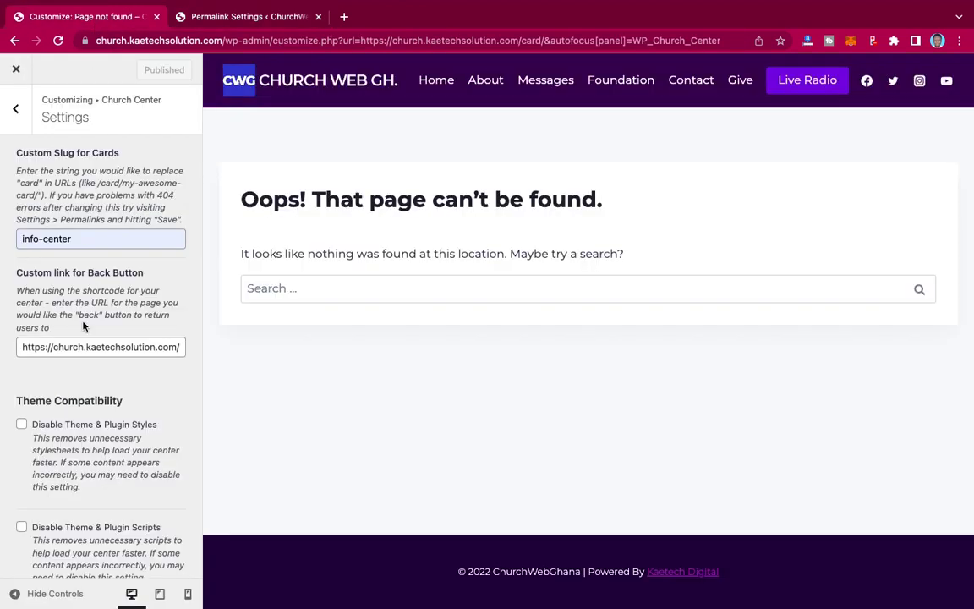
left_click(95, 346)
key("super+a")
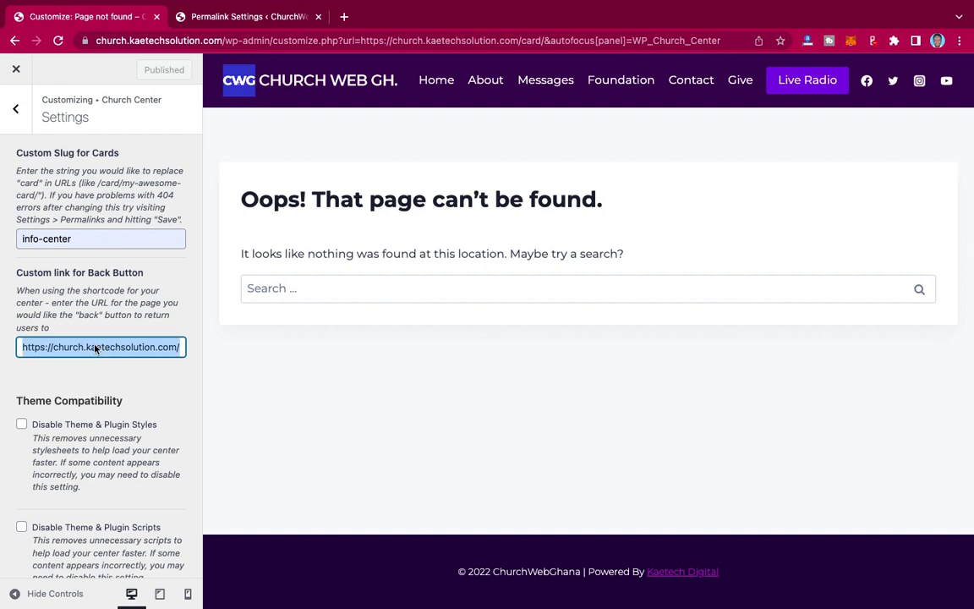
left_click(343, 16)
type("https://church.kaetechsolution.com/info-center")
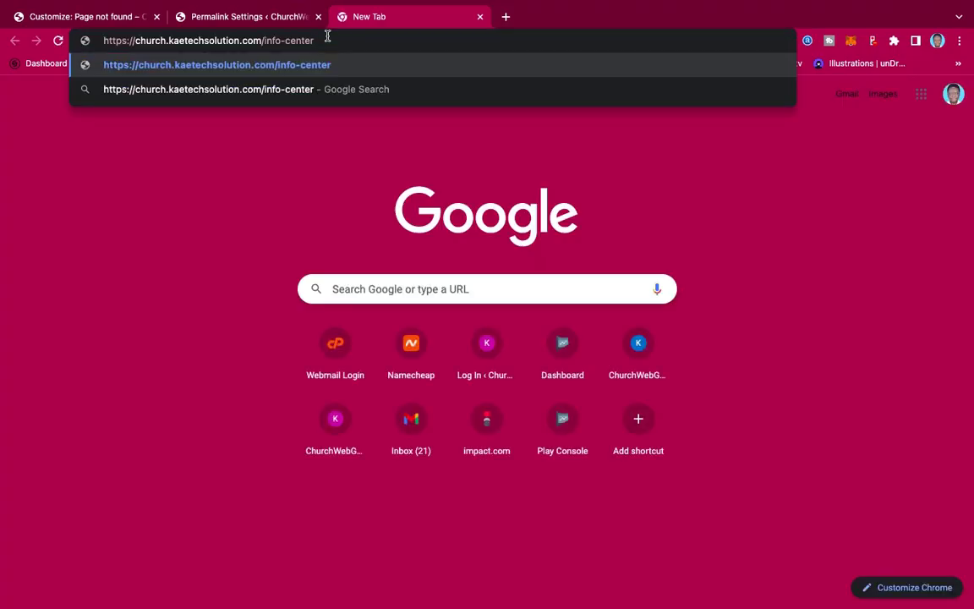
key("Return")
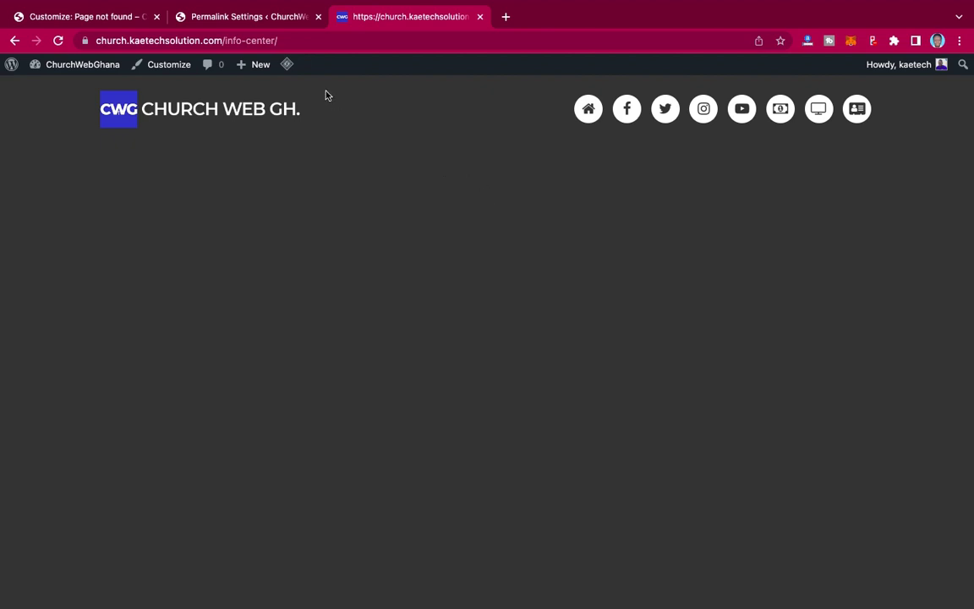
- Review the info-center page, then return to the Church Center sections list in the Customizer
left_click(78, 17)
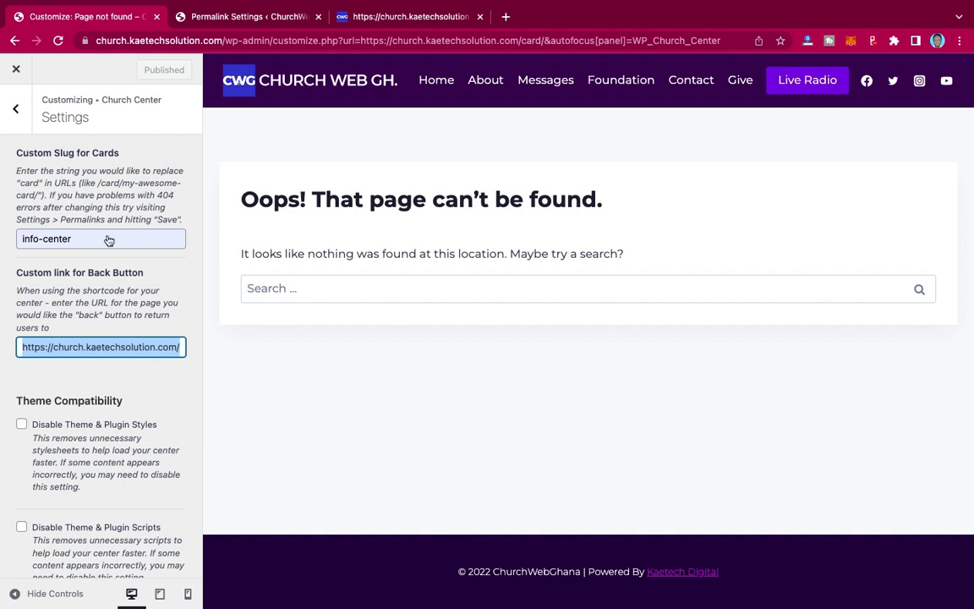
scroll(71, 271, "down", 1)
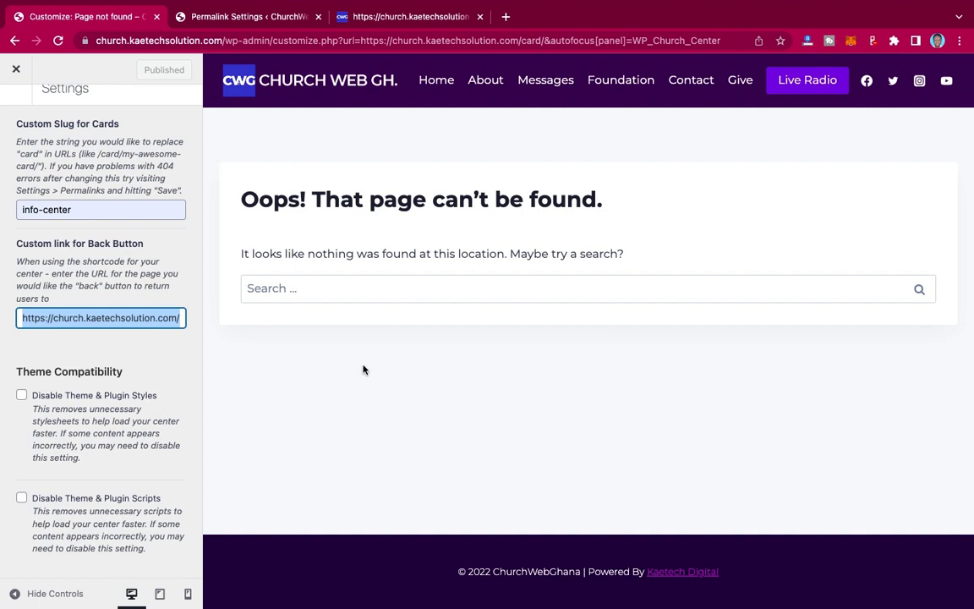
left_click(406, 21)
scroll(514, 307, "down", 3)
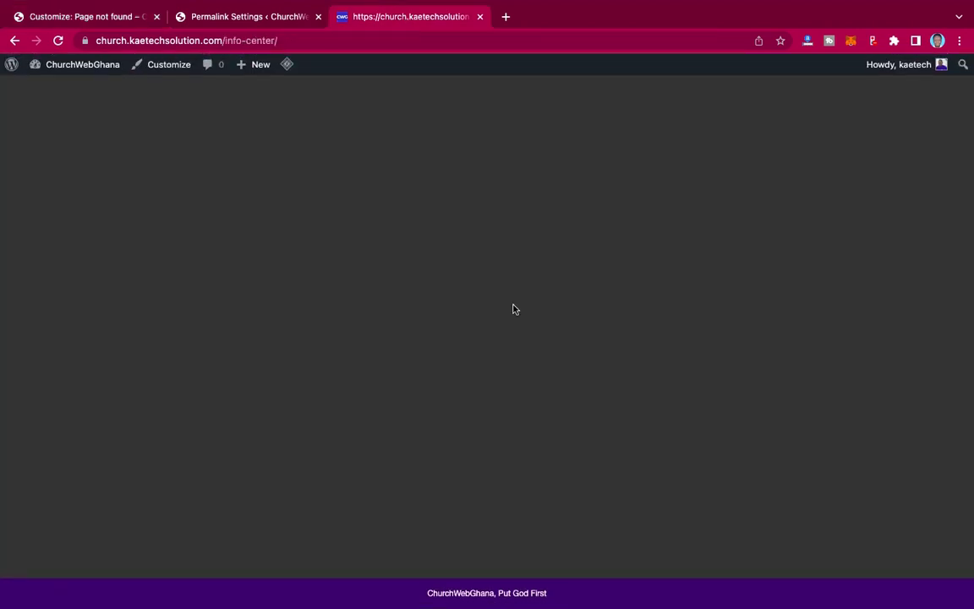
scroll(513, 308, "up", 2)
scroll(513, 309, "down", 3)
scroll(550, 372, "up", 3)
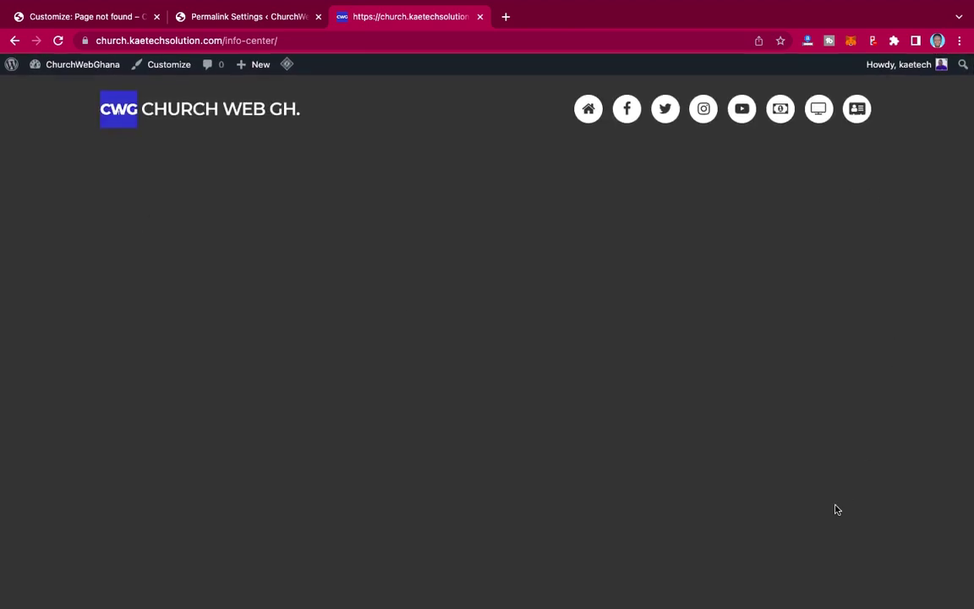
scroll(567, 492, "down", 5)
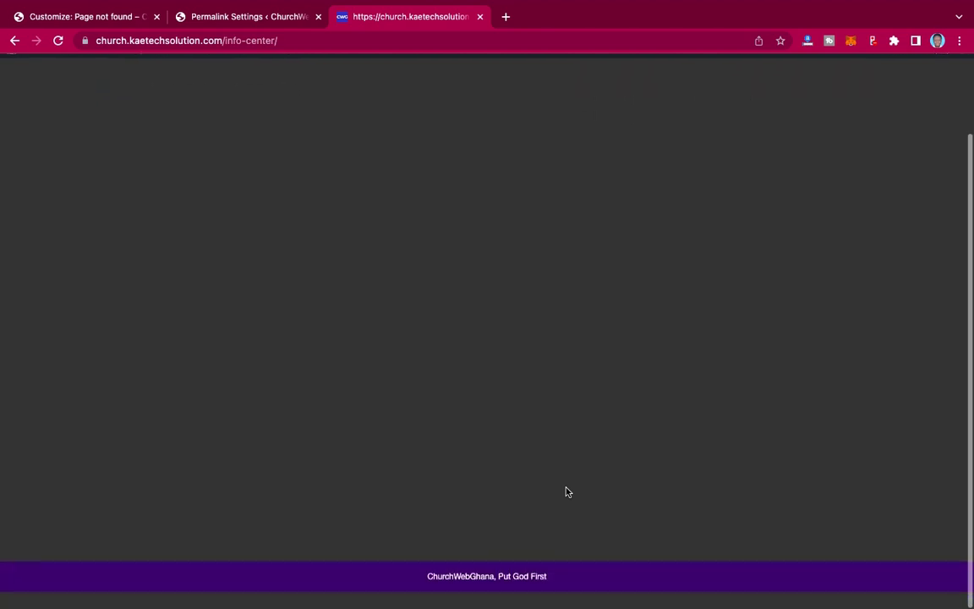
scroll(567, 492, "up", 5)
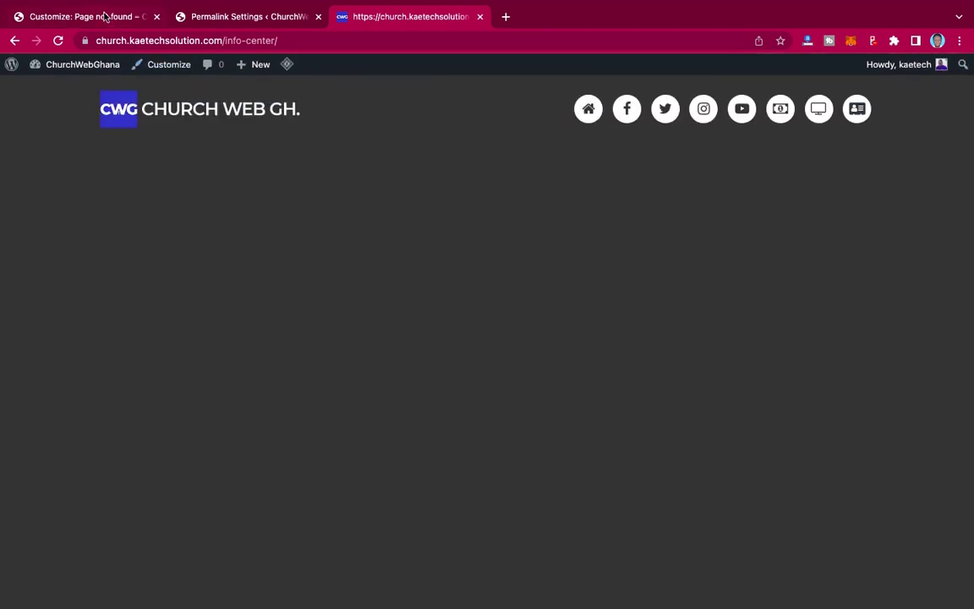
left_click(104, 16)
scroll(108, 152, "up", 1)
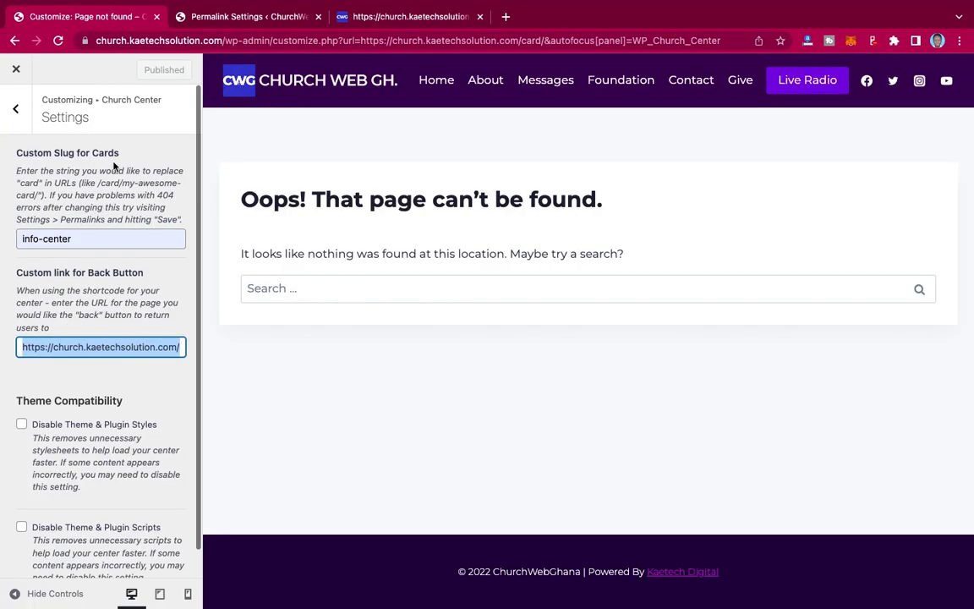
left_click(106, 152)
left_click(15, 108)
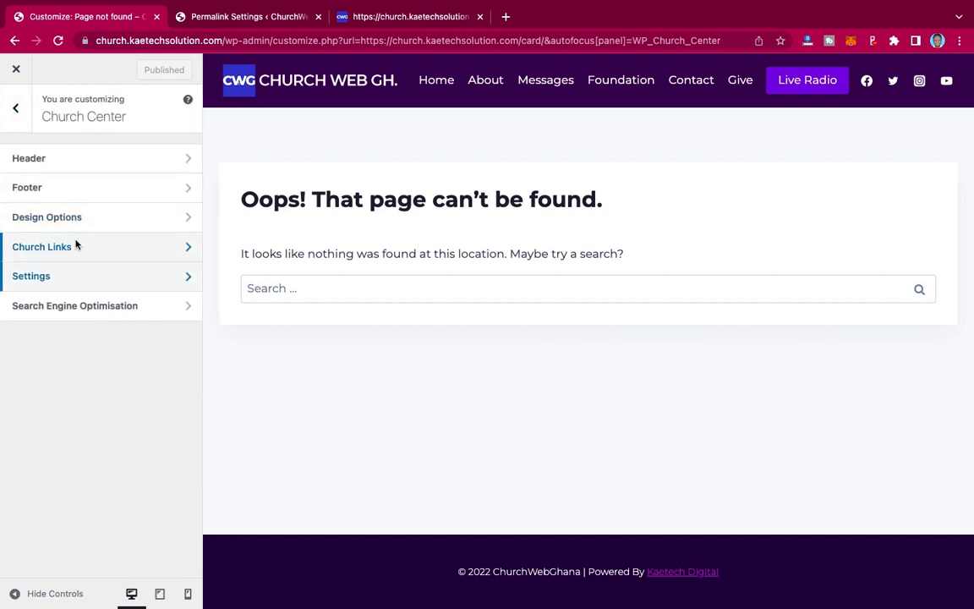
- Set the Church Center Title under Search Engine Optimisation to 'ChurchWeb Info Center' and publish
left_click(135, 309)
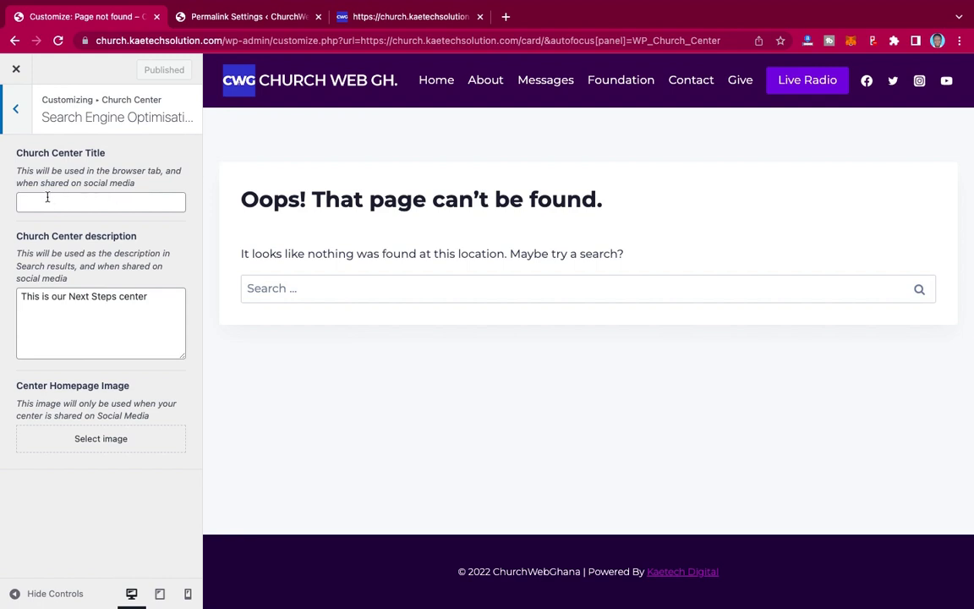
left_click(127, 202)
left_click(103, 236)
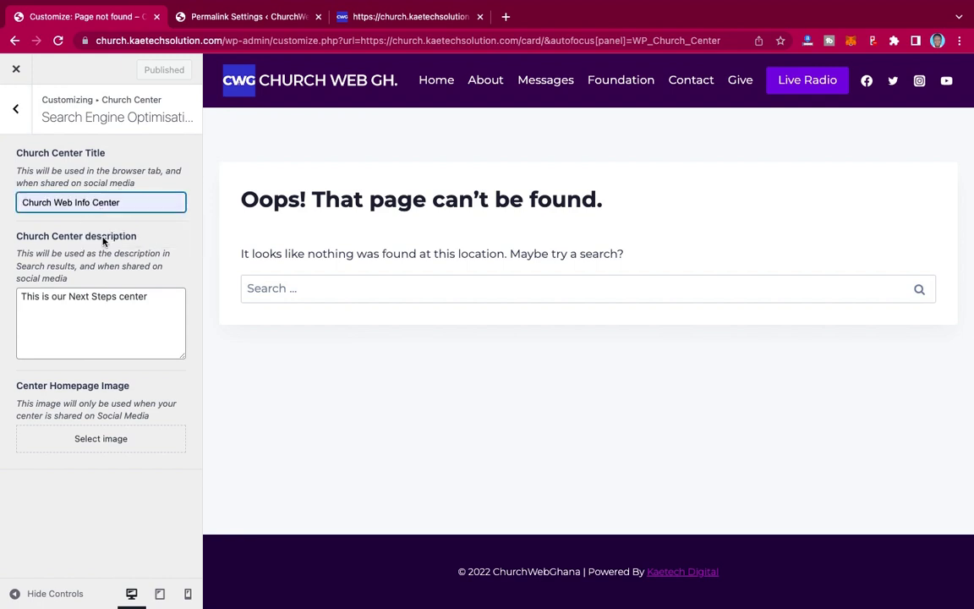
left_click(56, 203)
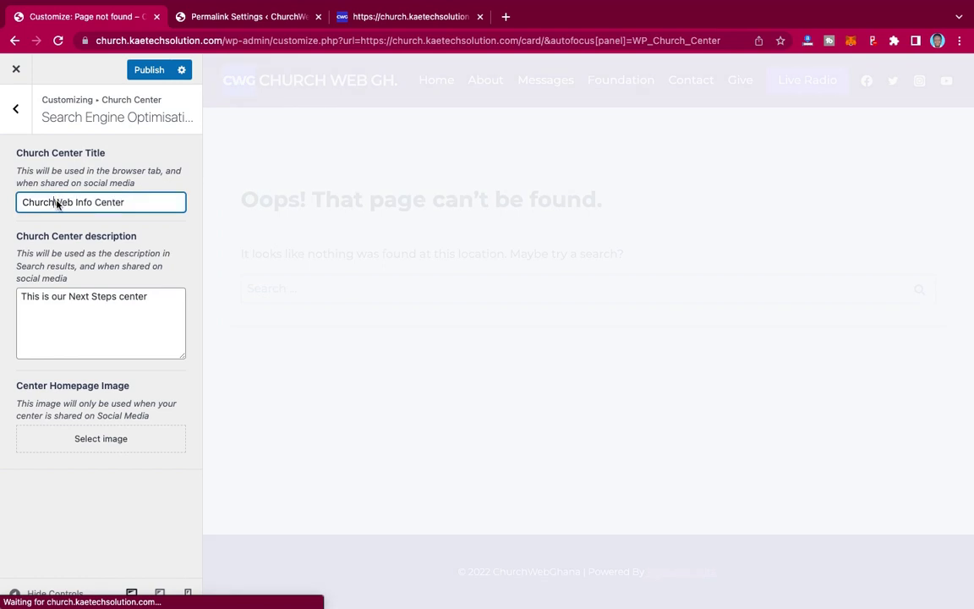
key("BackSpace")
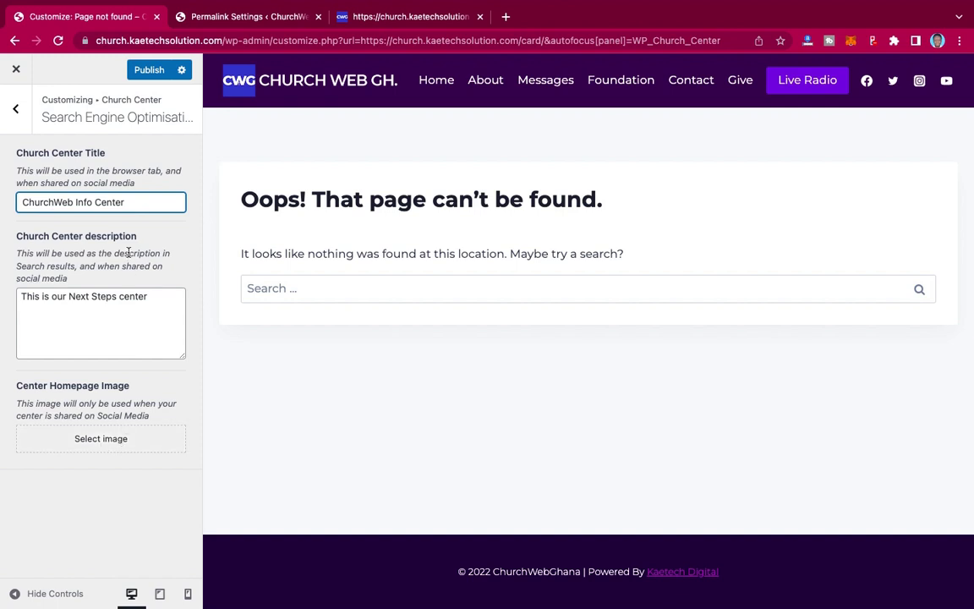
left_click(142, 71)
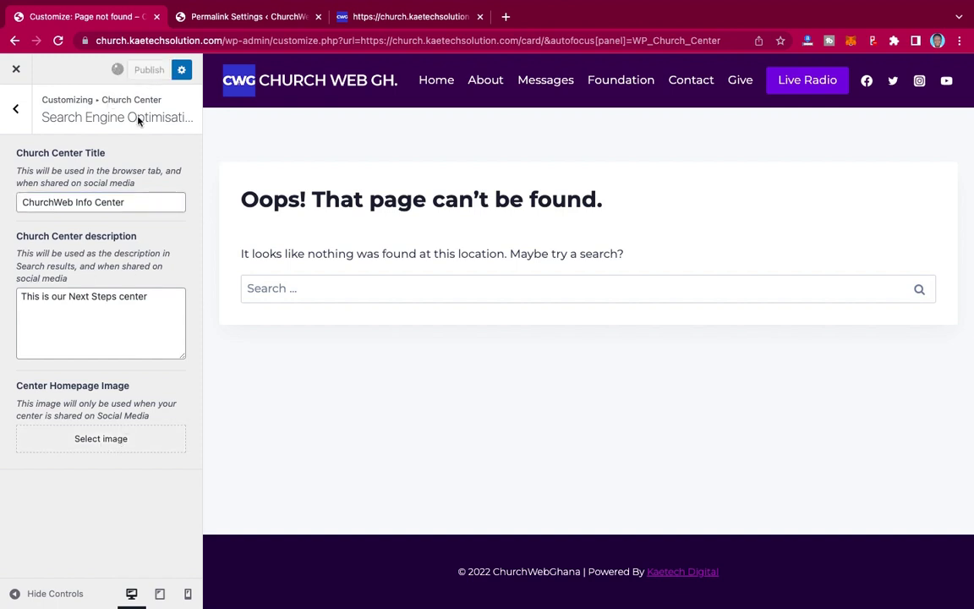
left_click(16, 108)
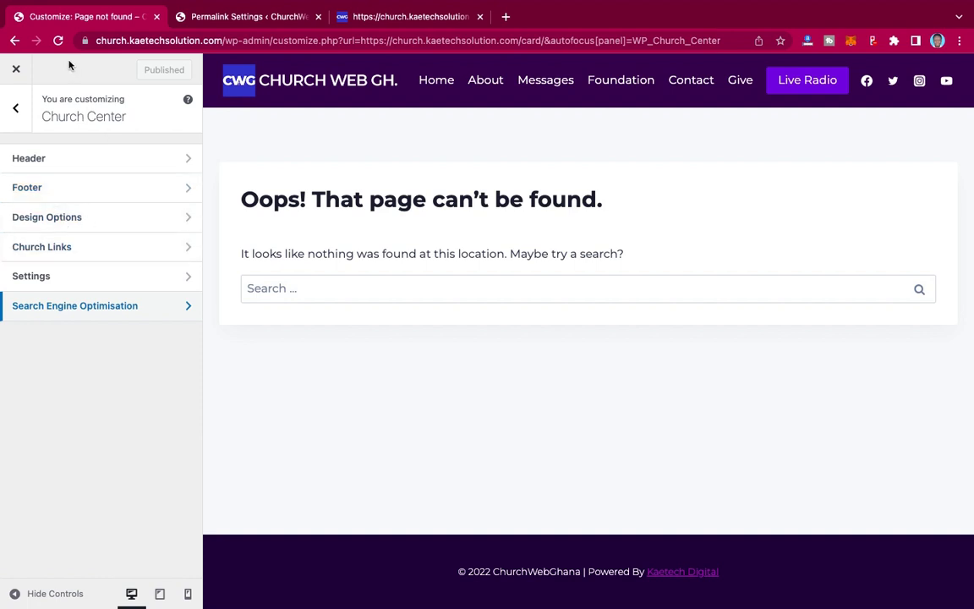
- Compare the Header logo and menu icon options with the live info-center page, then go back
left_click(56, 42)
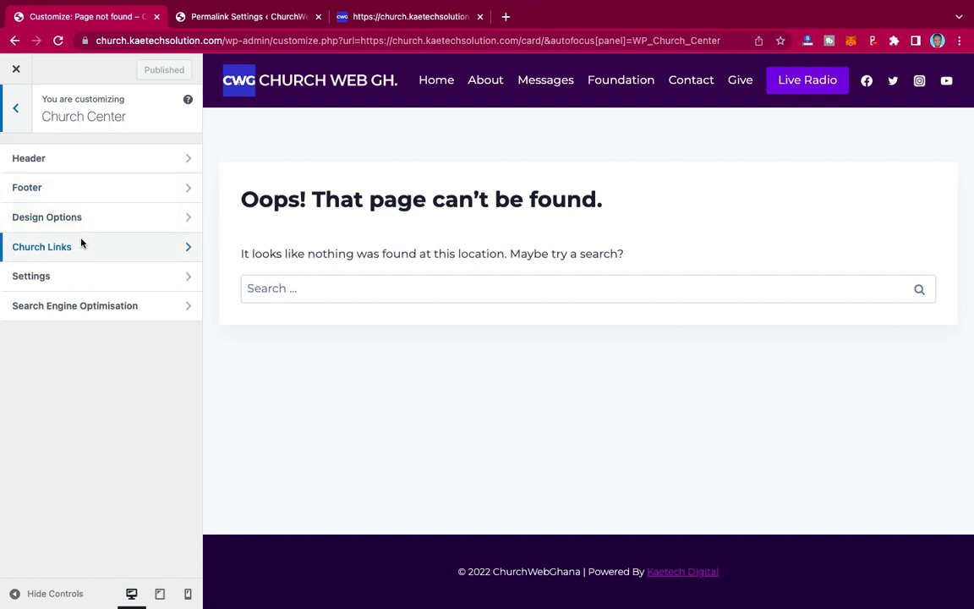
left_click(389, 18)
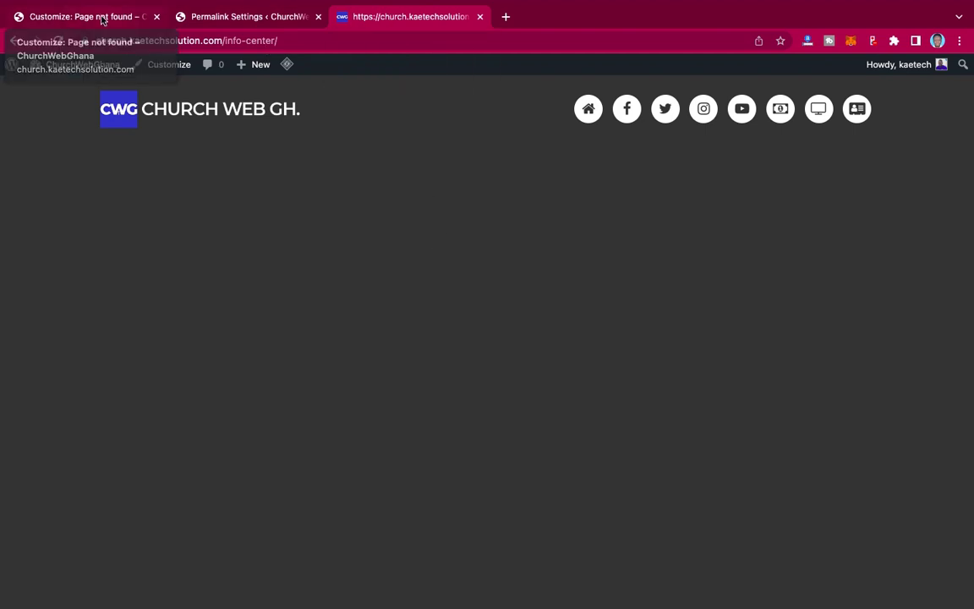
left_click(119, 17)
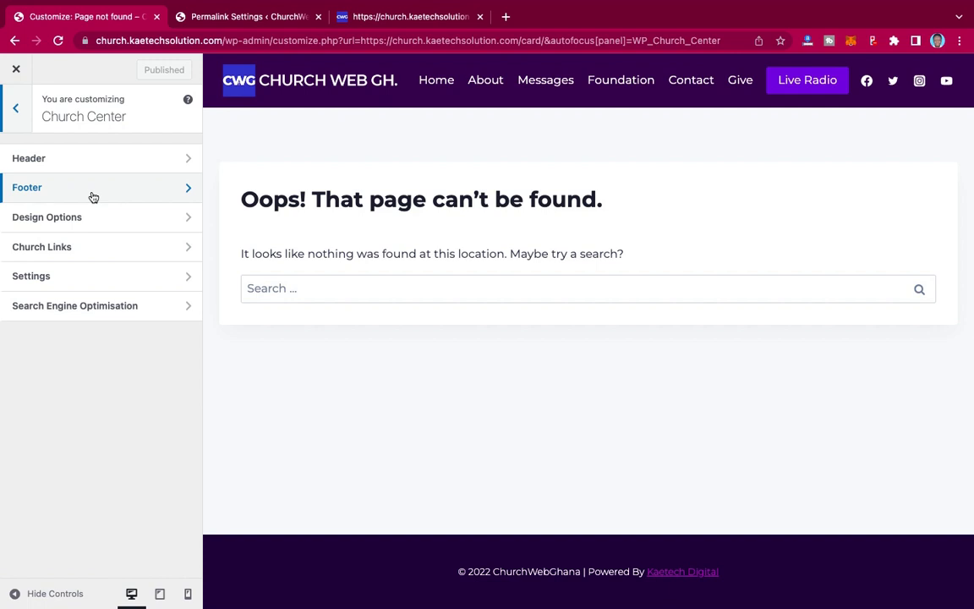
left_click(103, 157)
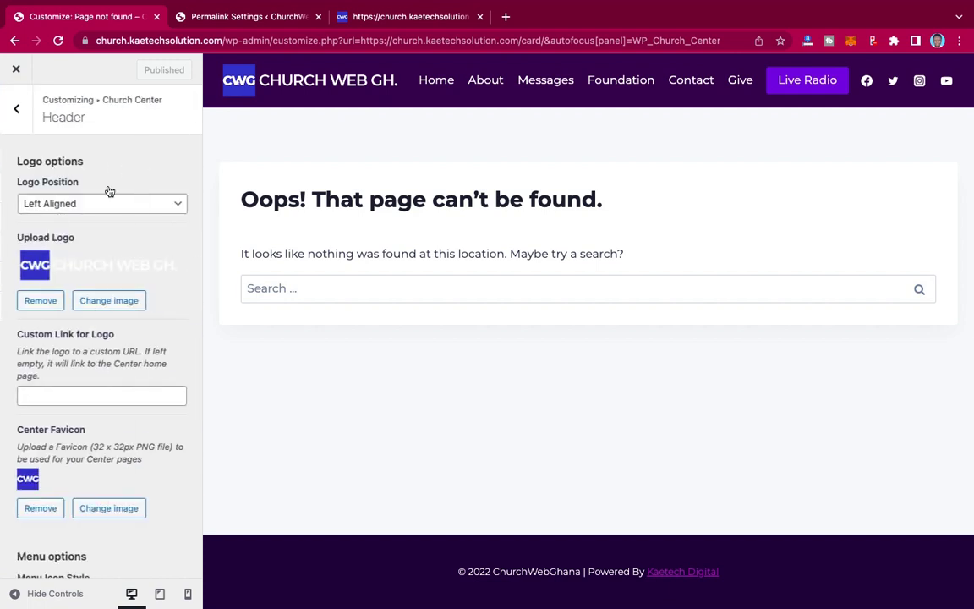
scroll(90, 313, "down", 5)
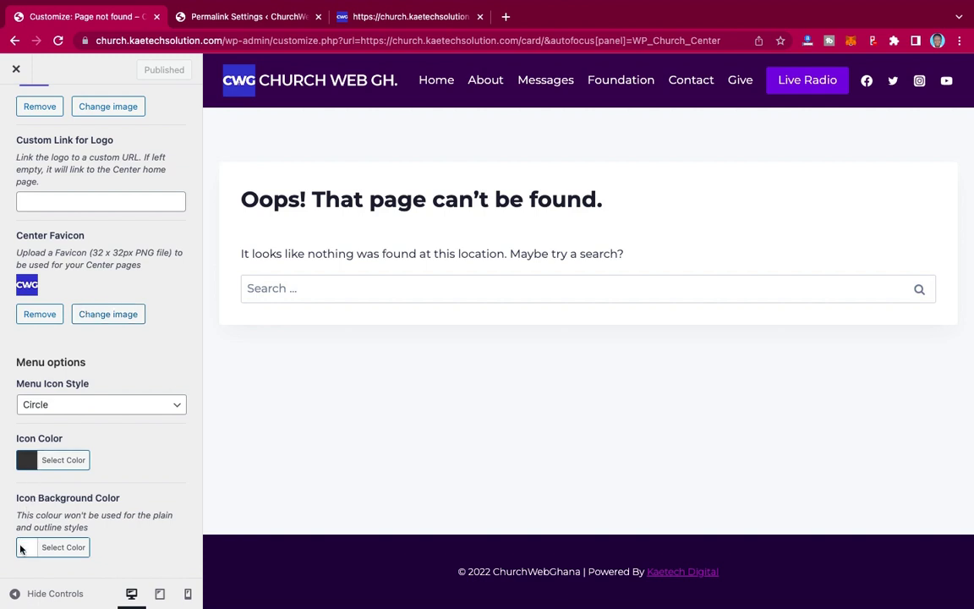
scroll(102, 409, "up", 5)
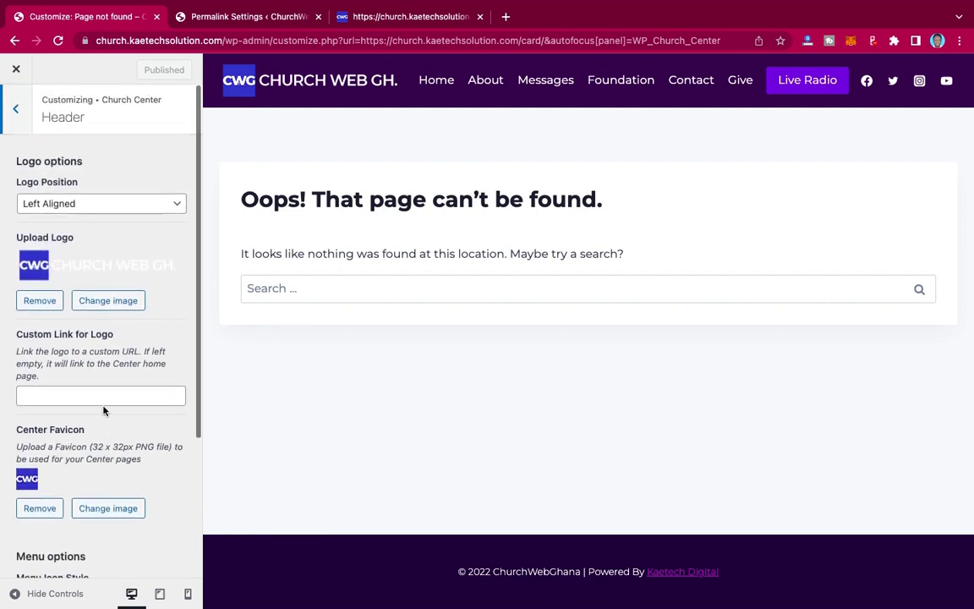
scroll(72, 274, "down", 5)
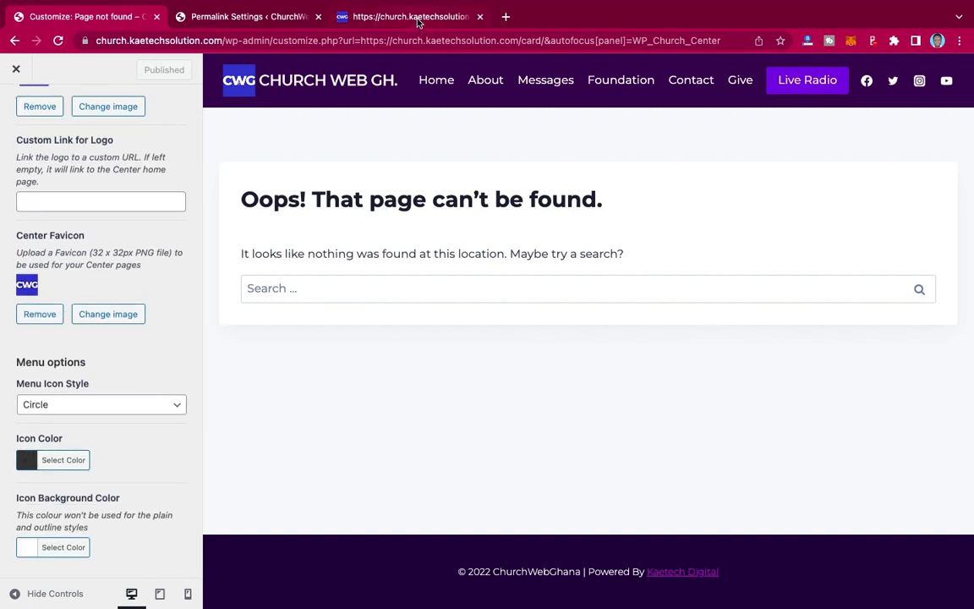
left_click(376, 17)
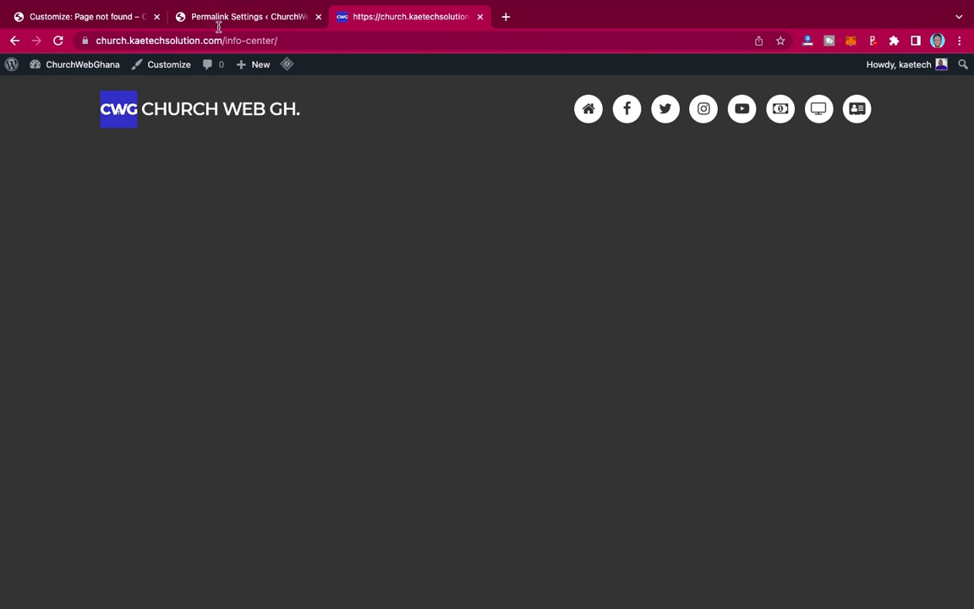
left_click(80, 17)
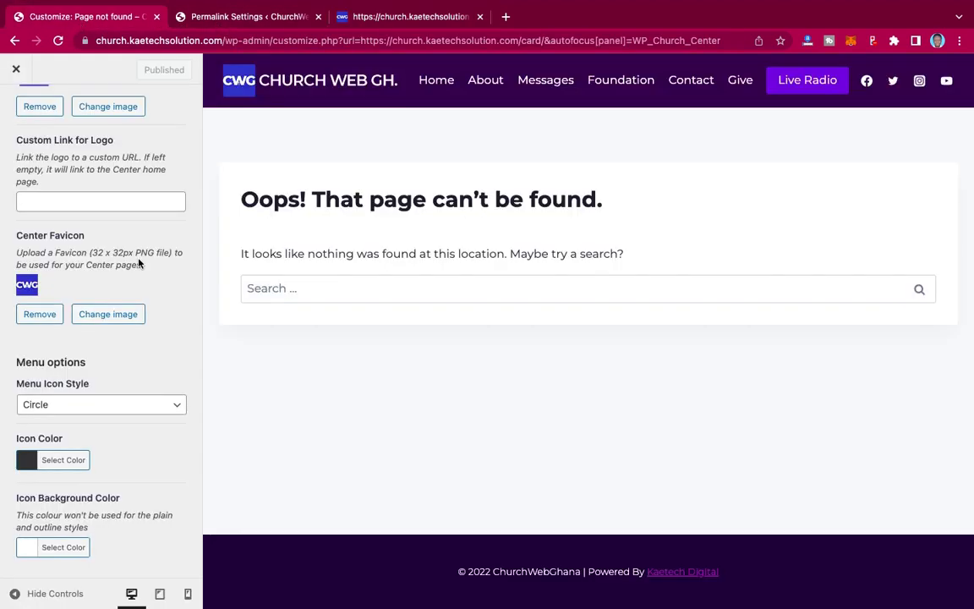
scroll(66, 253, "up", 3)
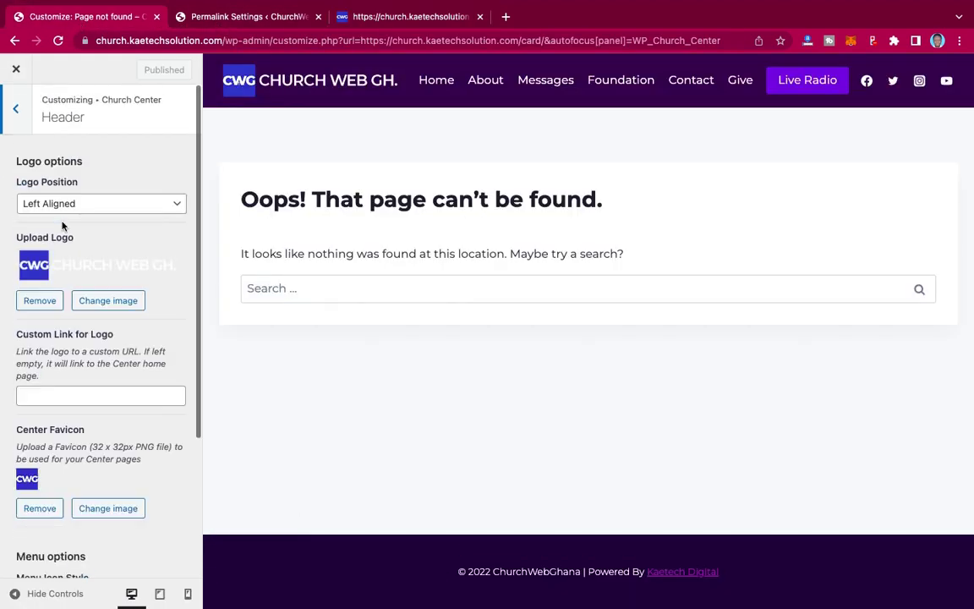
left_click(15, 108)
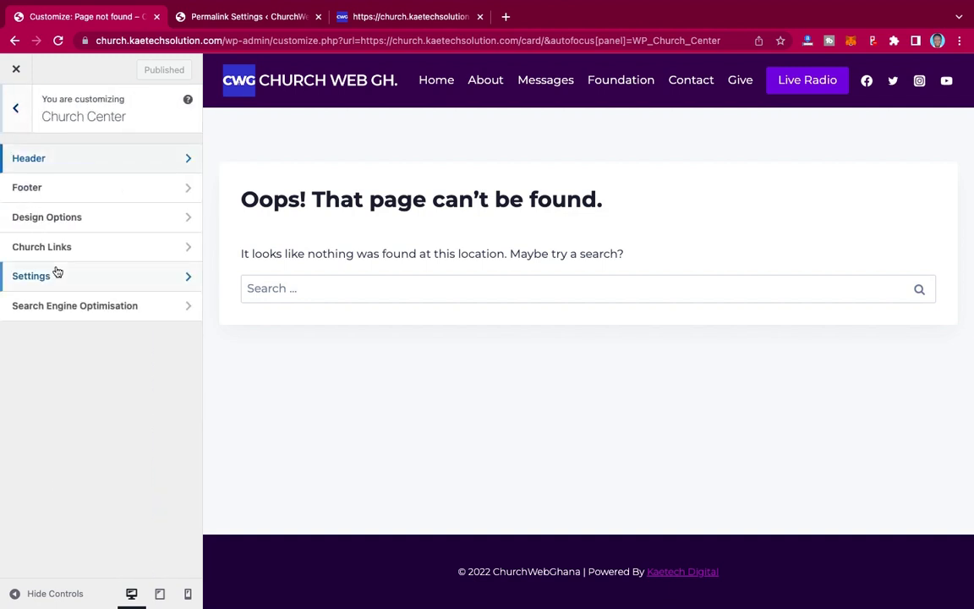
- Enable Convert Images to Greyscale and Tint Images with Feature Color, keep Dark Theme, and publish
left_click(99, 218)
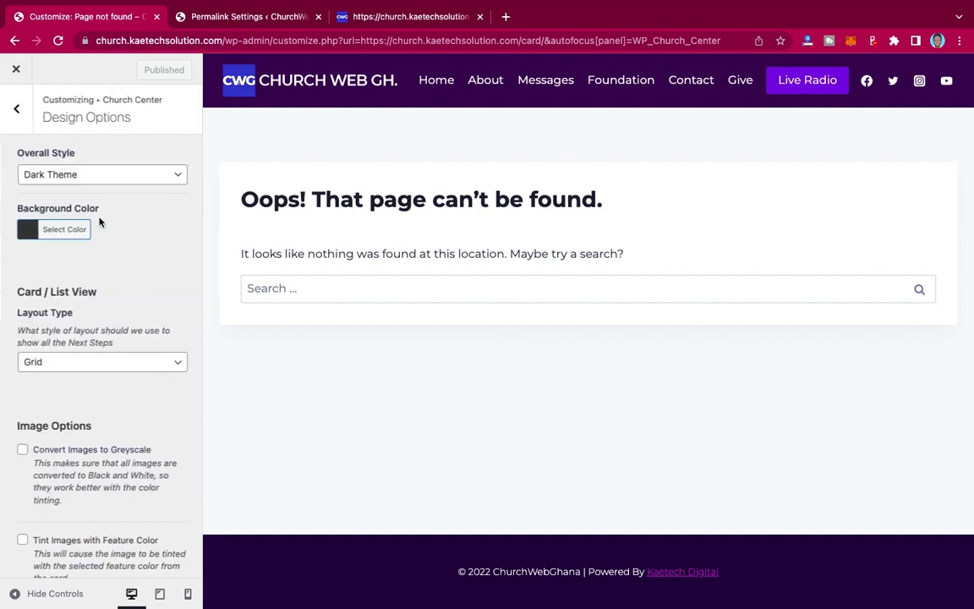
scroll(99, 221, "down", 1)
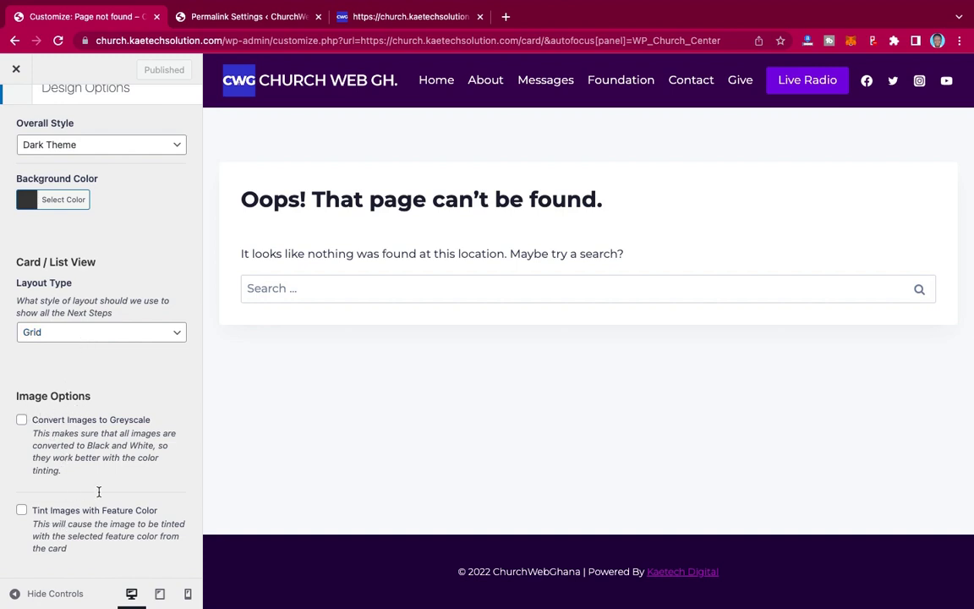
left_click(22, 419)
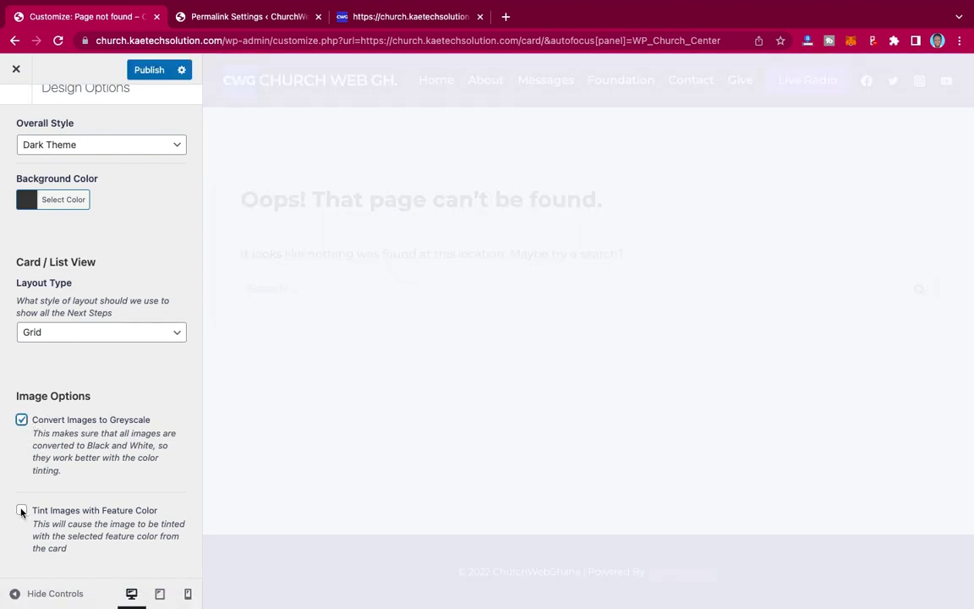
left_click(21, 510)
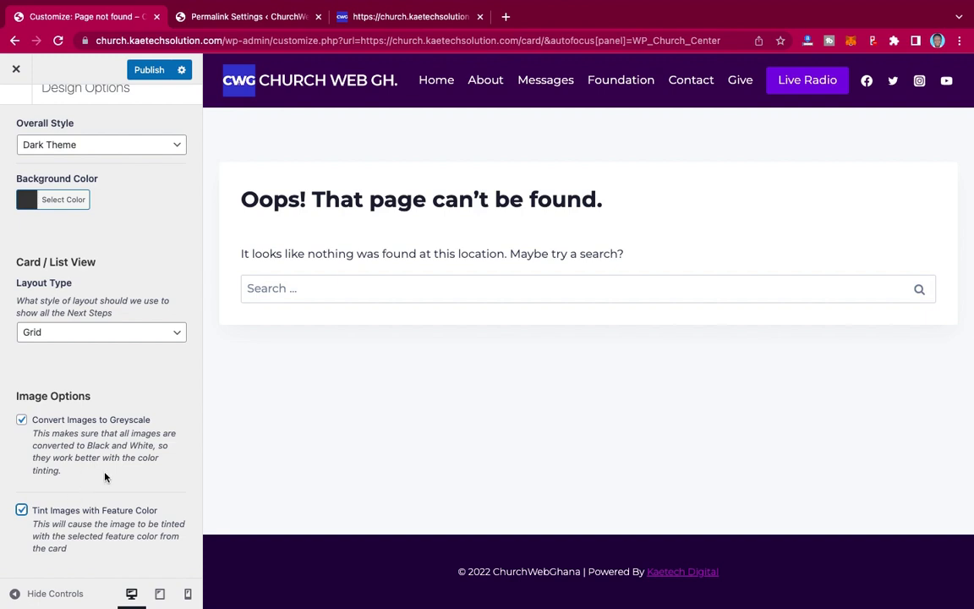
scroll(104, 439, "up", 1)
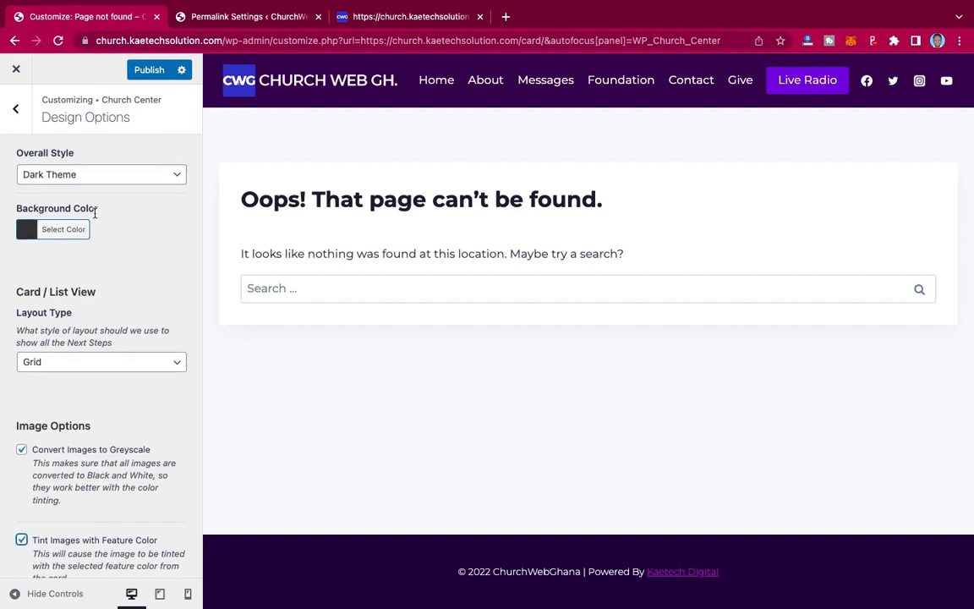
left_click(152, 72)
left_click(128, 174)
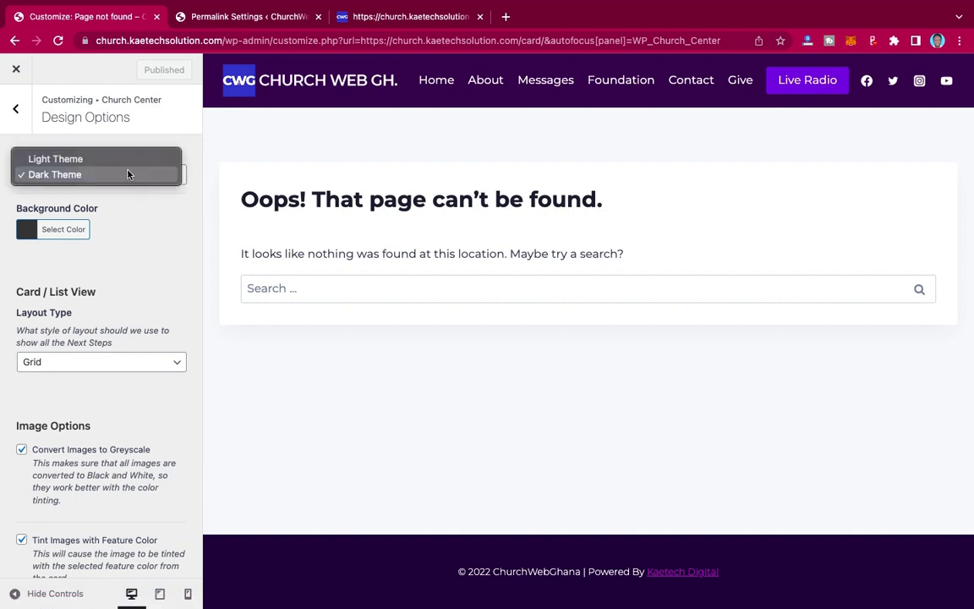
left_click(35, 139)
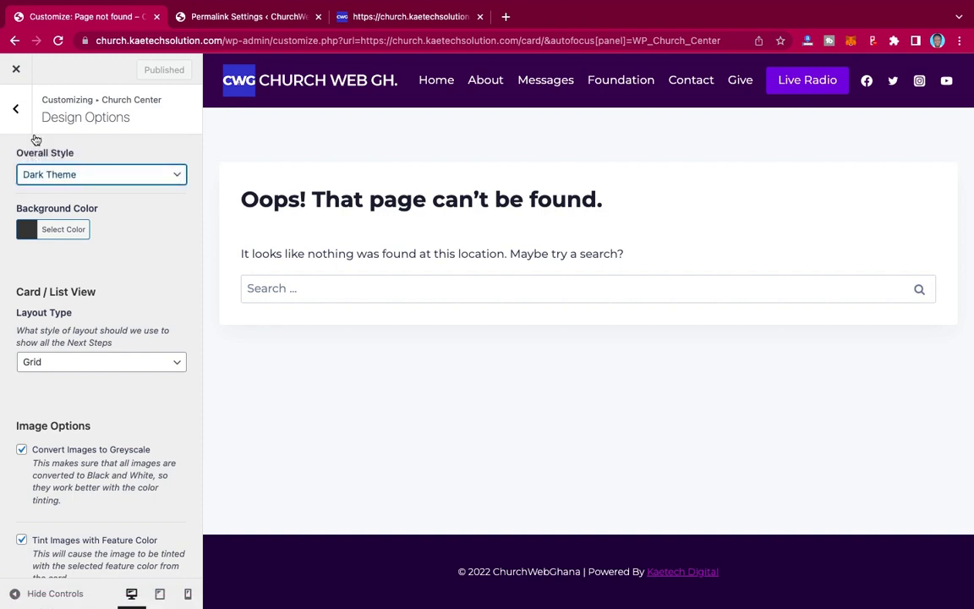
left_click(16, 108)
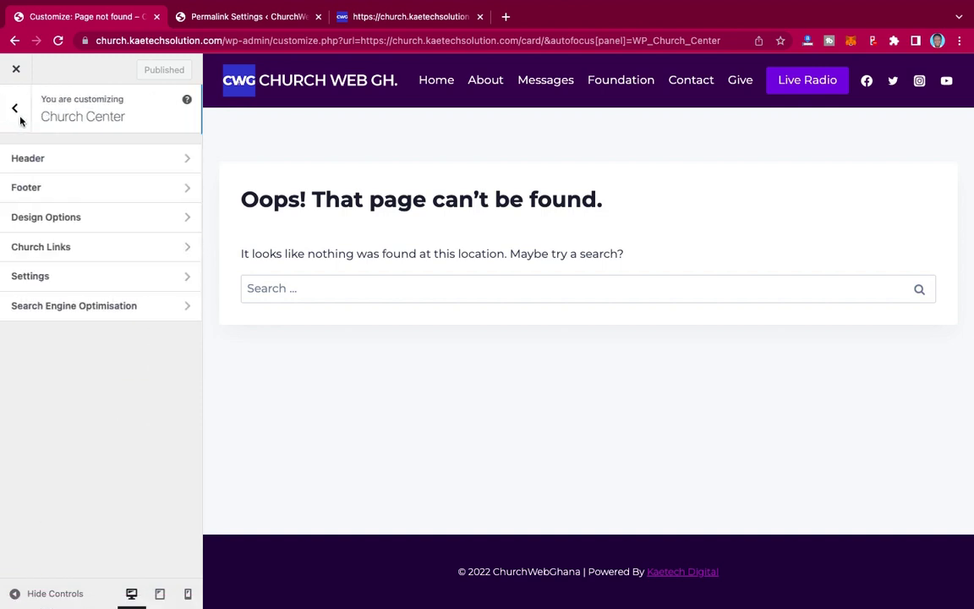
left_click(86, 189)
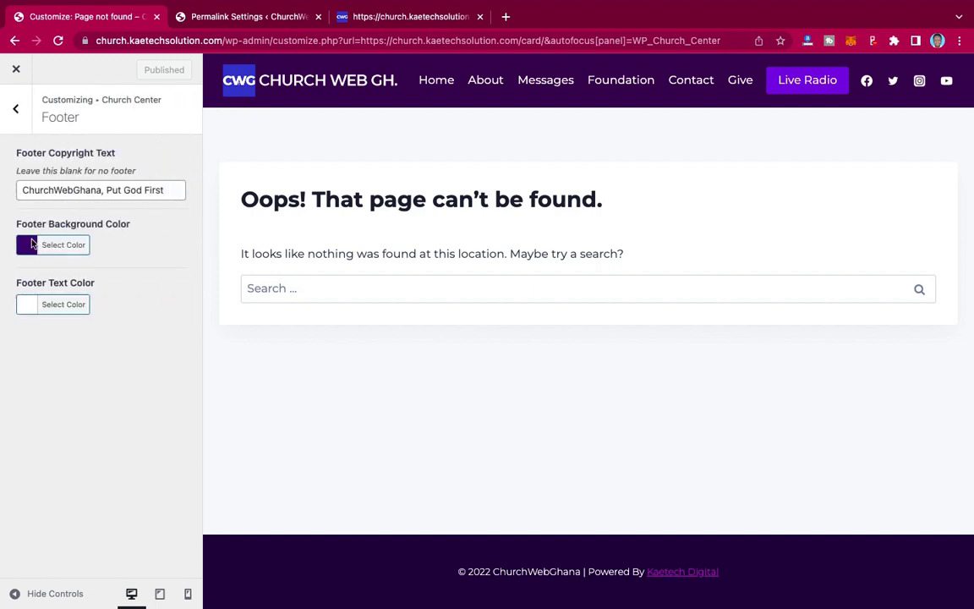
left_click(31, 245)
left_click(123, 244)
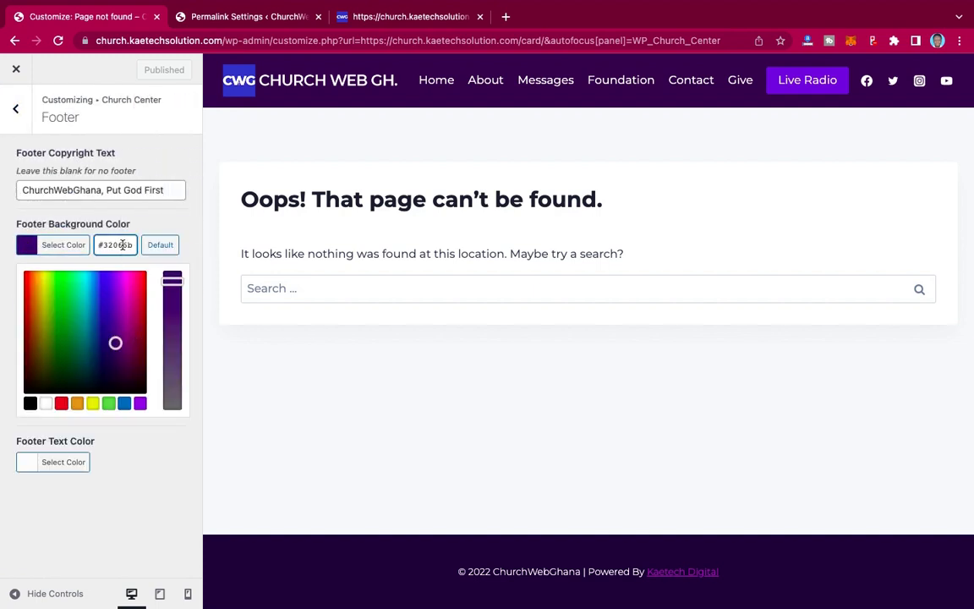
triple_click(122, 244)
key("super+c")
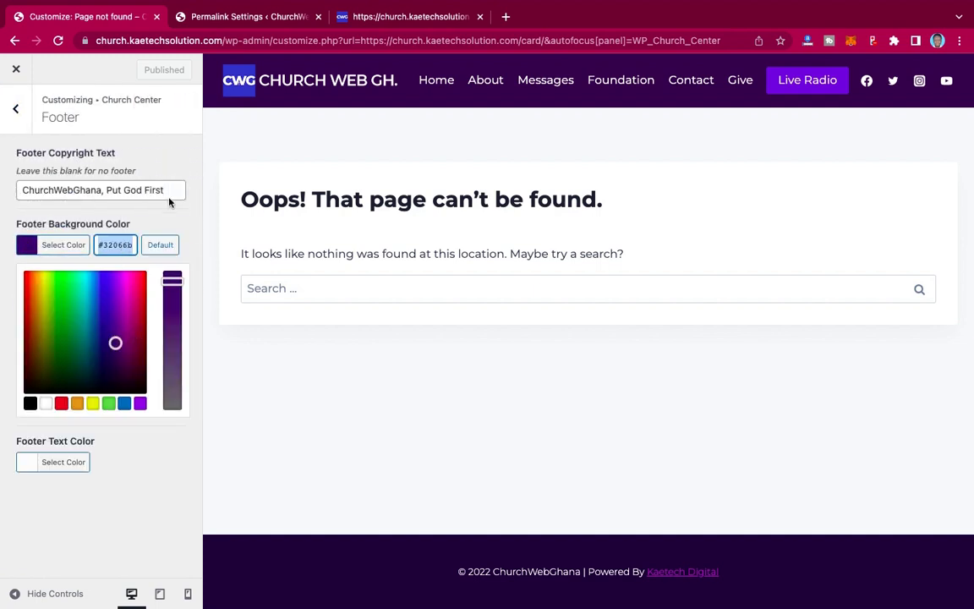
left_click(171, 217)
left_click(17, 111)
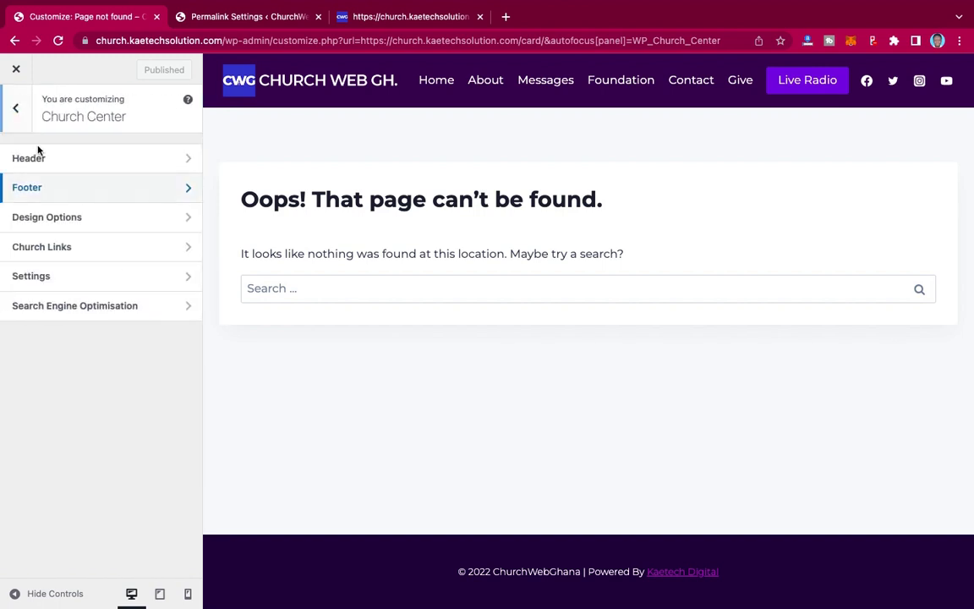
- Change the header Icon Color from #333 to #32066b, publish, and view the info-center page
left_click(104, 160)
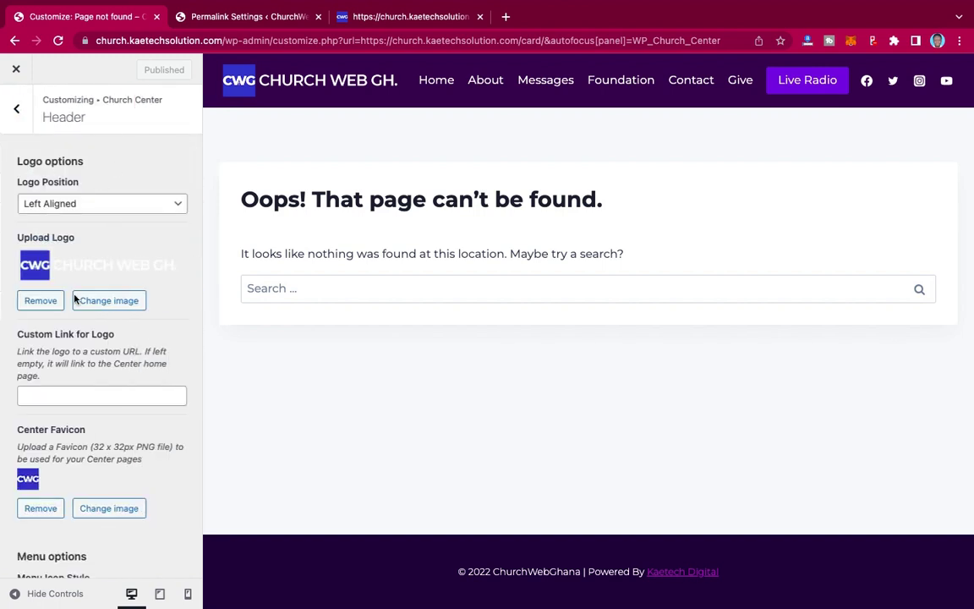
scroll(76, 321, "down", 5)
left_click(32, 460)
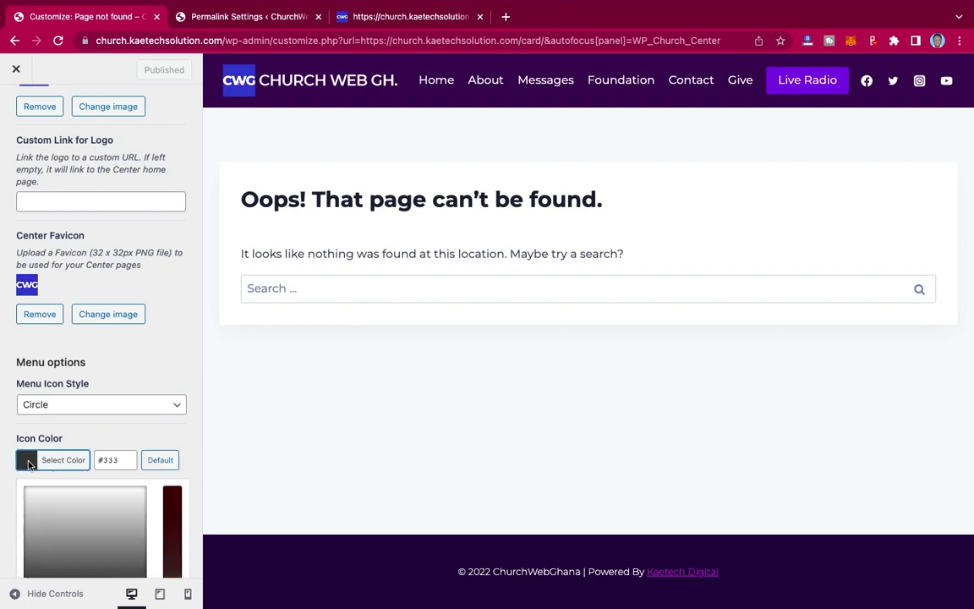
left_click(118, 463)
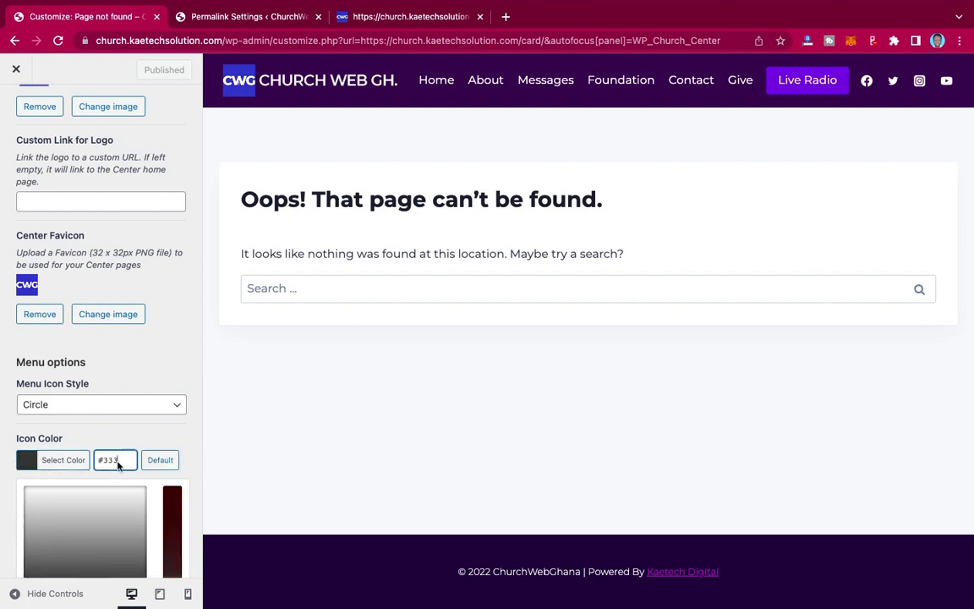
key("super+a")
key("super+v")
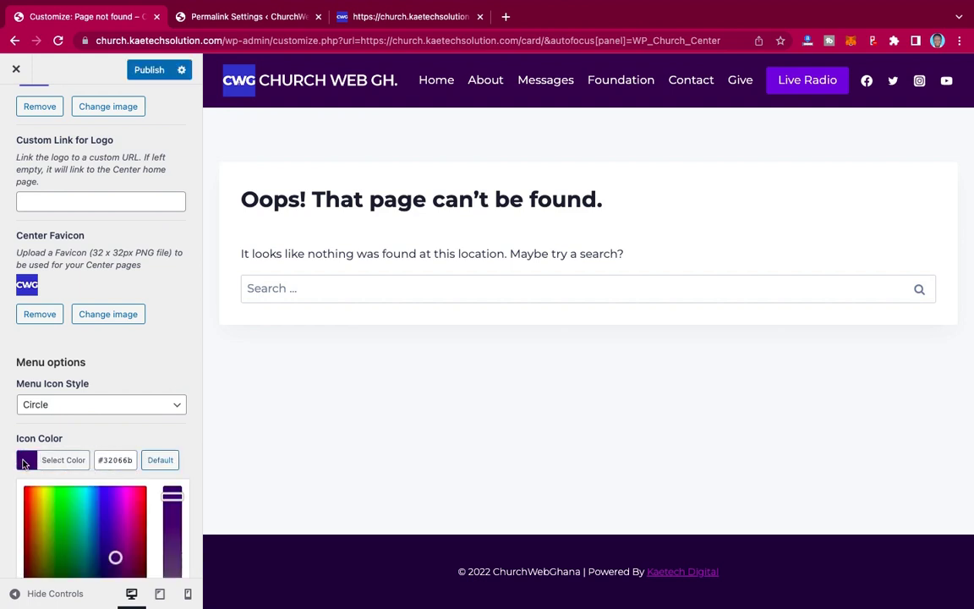
left_click(24, 462)
left_click(149, 70)
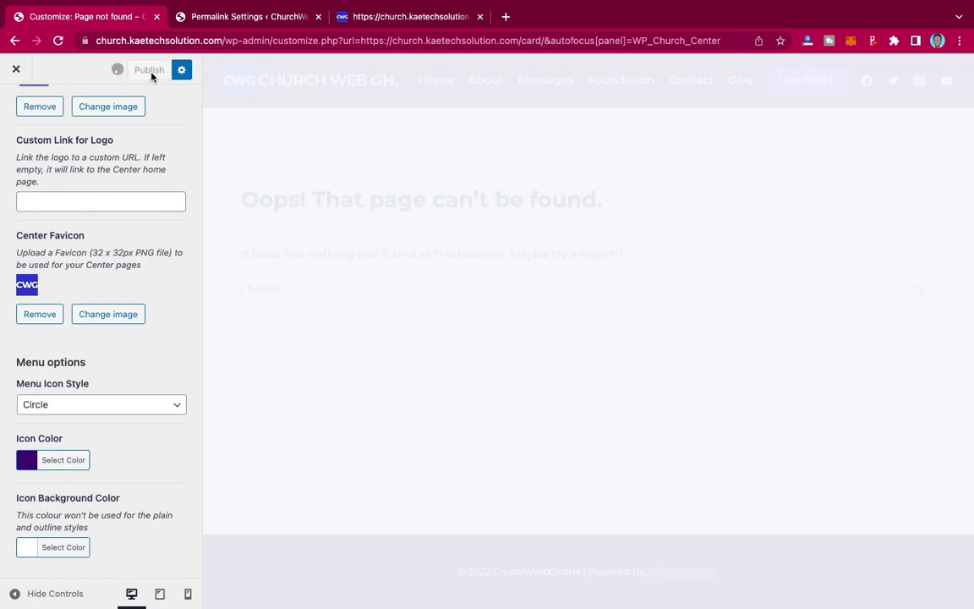
left_click(385, 26)
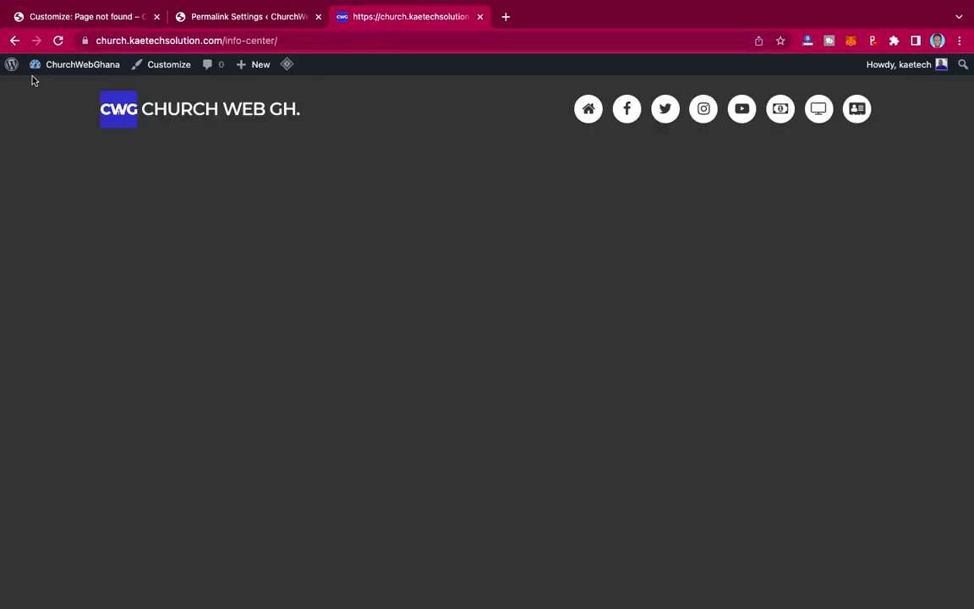
- Reload the info-center page, run LiteSpeed Cache Purge All, then return to the Customizer
left_click(58, 39)
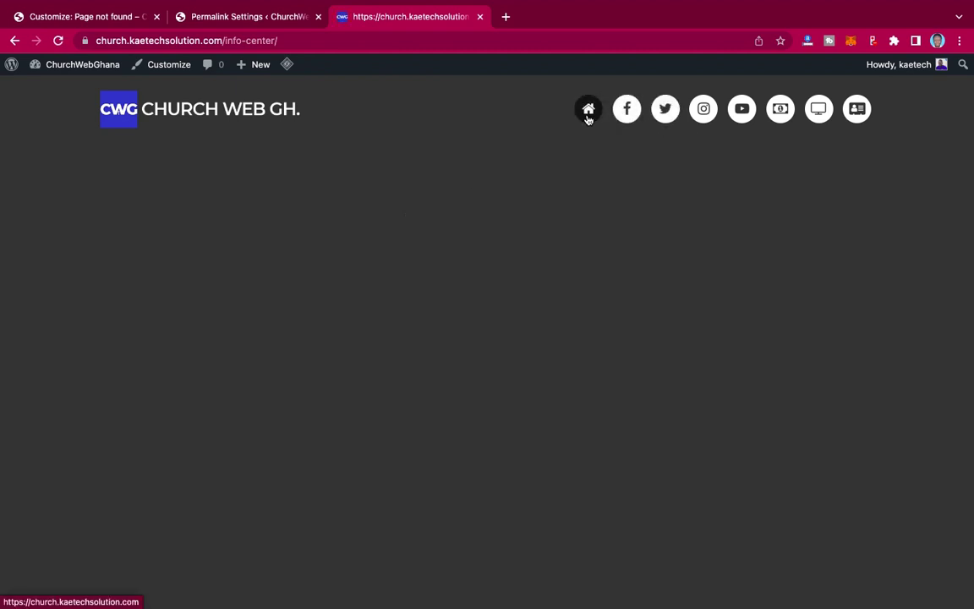
mouse_move(289, 68)
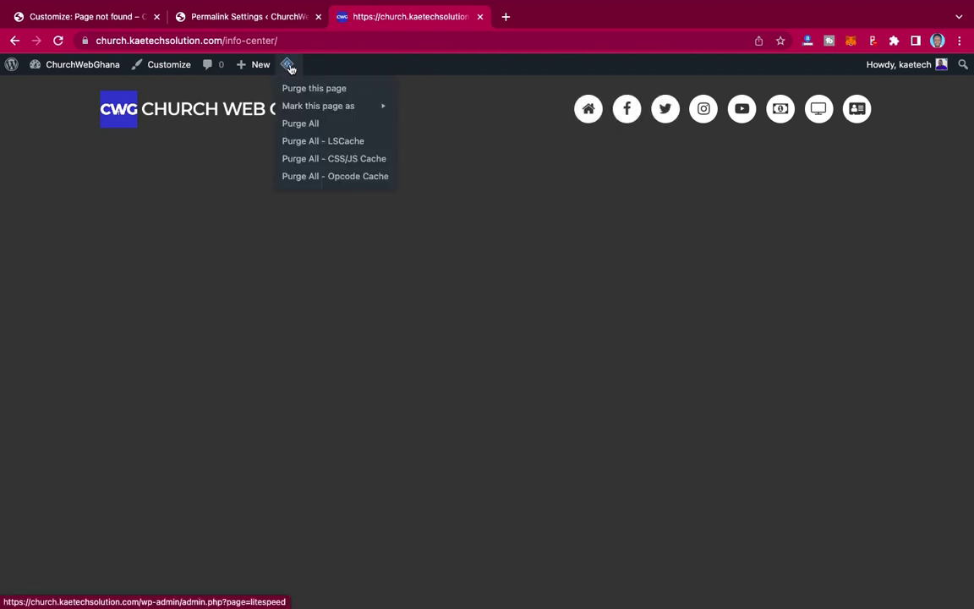
left_click(303, 125)
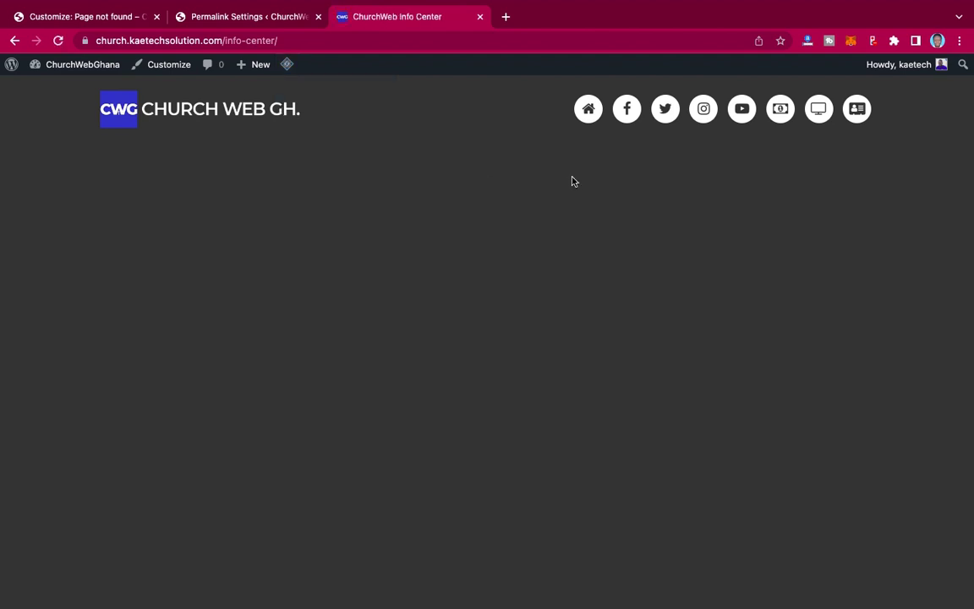
scroll(534, 267, "down", 5)
scroll(535, 267, "up", 5)
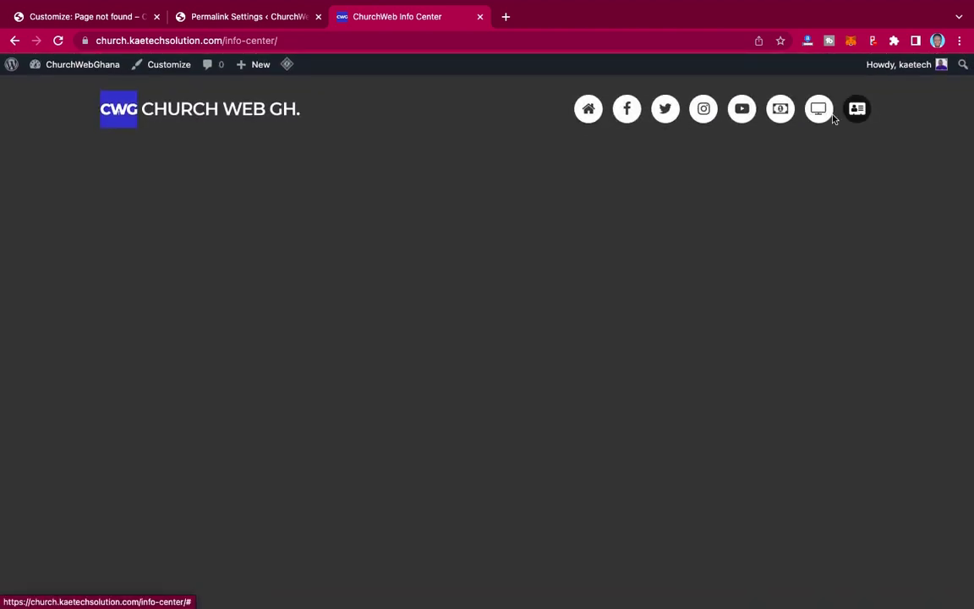
left_click(117, 19)
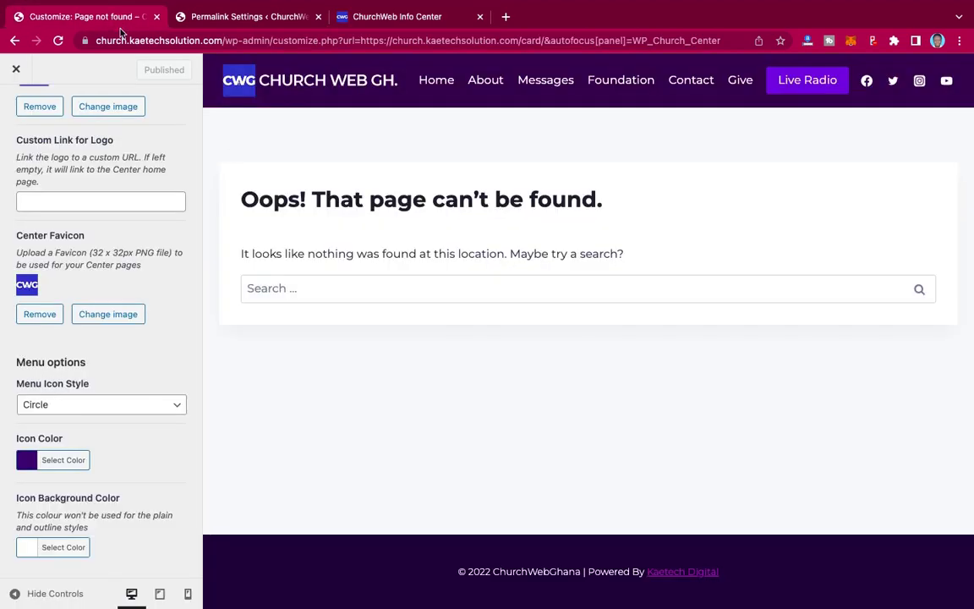
- Set the Menu Icon Style to Plain and publish
left_click(113, 409)
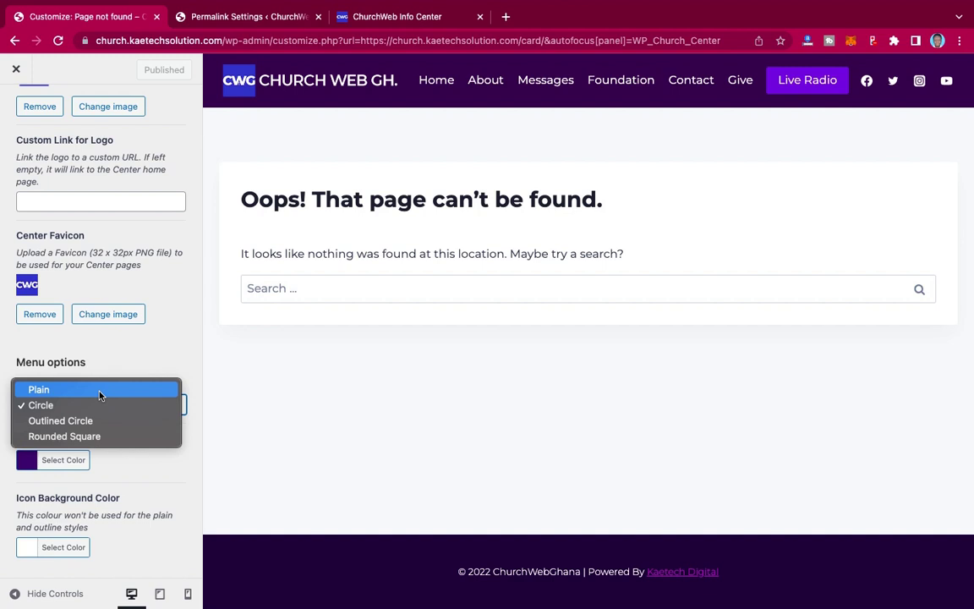
left_click(99, 391)
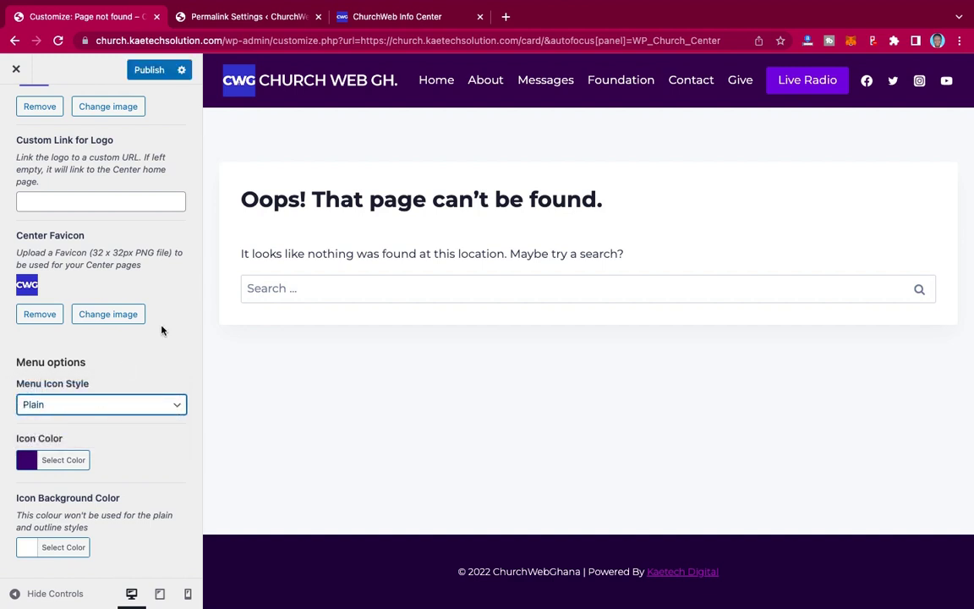
left_click(157, 76)
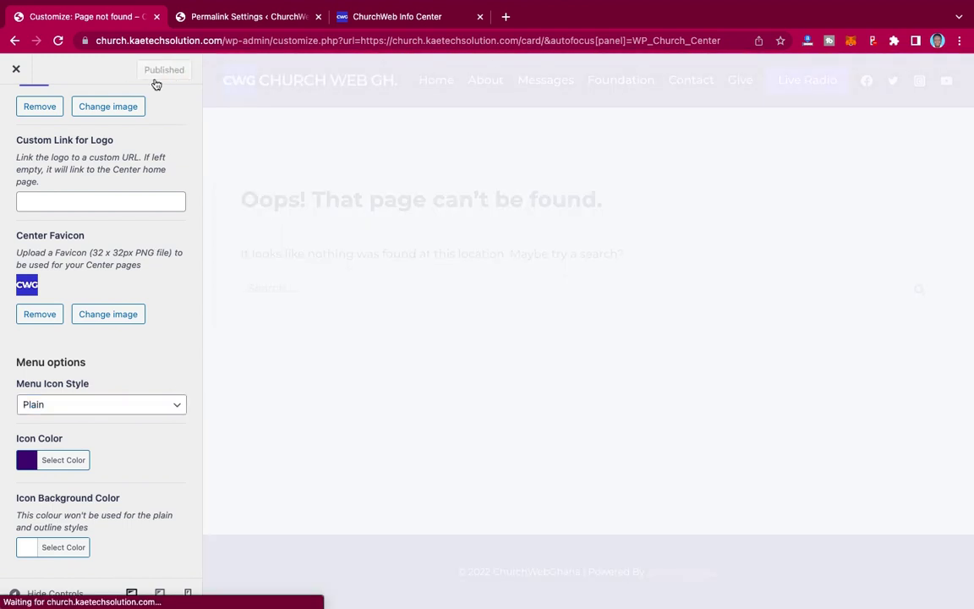
- Set the menu Icon Color to pure white #ffffff and publish
left_click(64, 460)
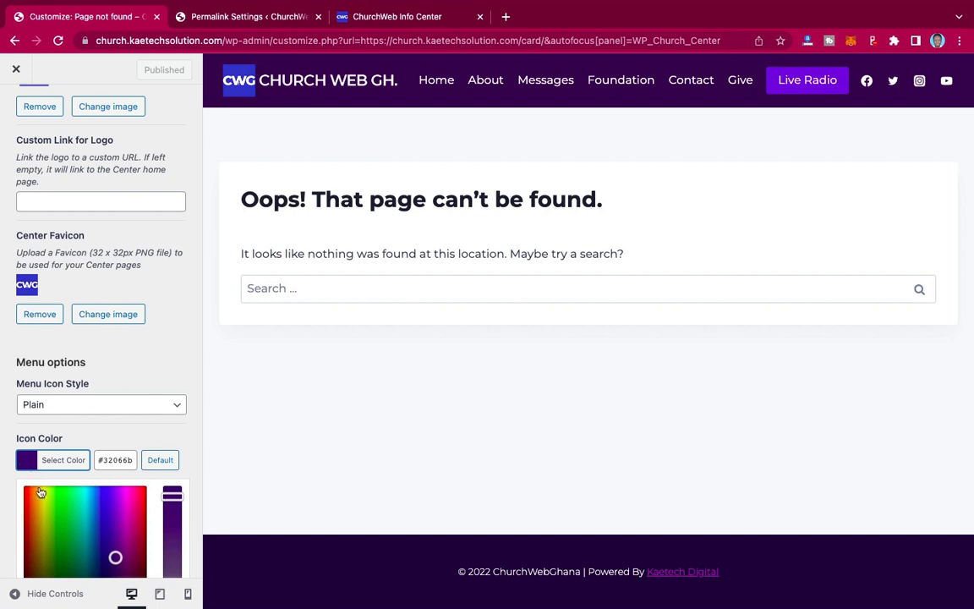
scroll(124, 480, "down", 3)
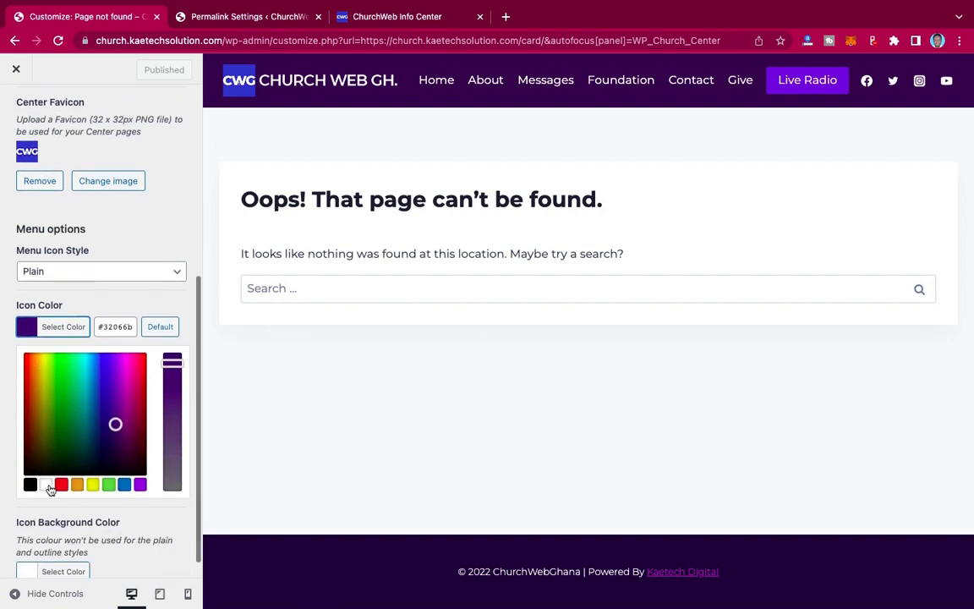
left_click(46, 485)
left_click(27, 355)
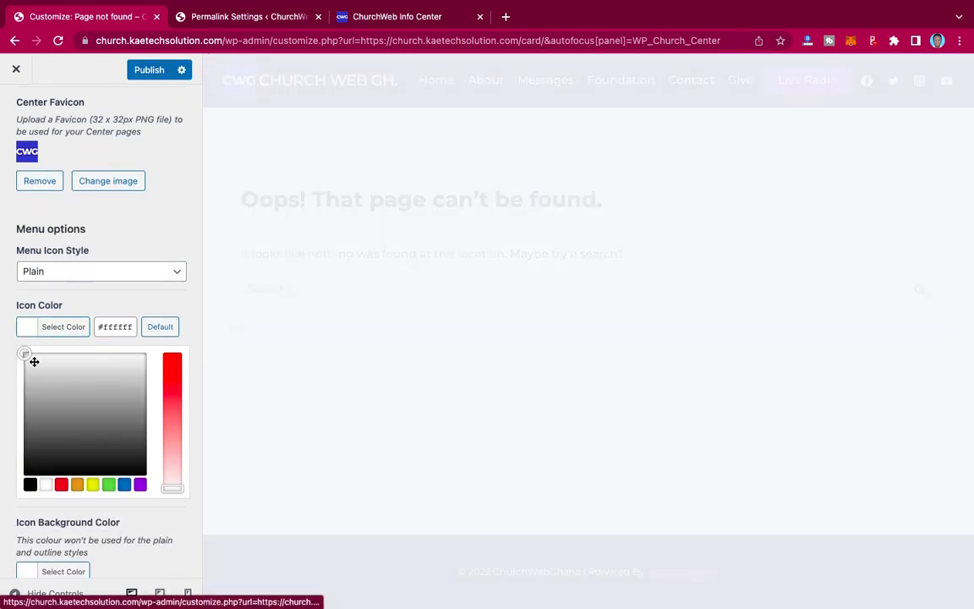
left_click_drag(31, 361, 9, 335)
left_click(30, 330)
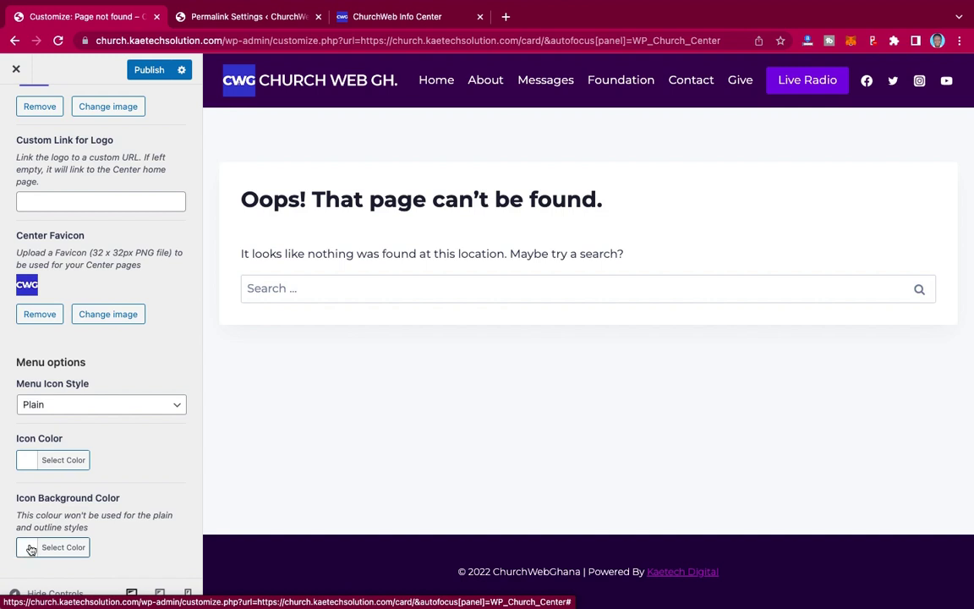
left_click(143, 71)
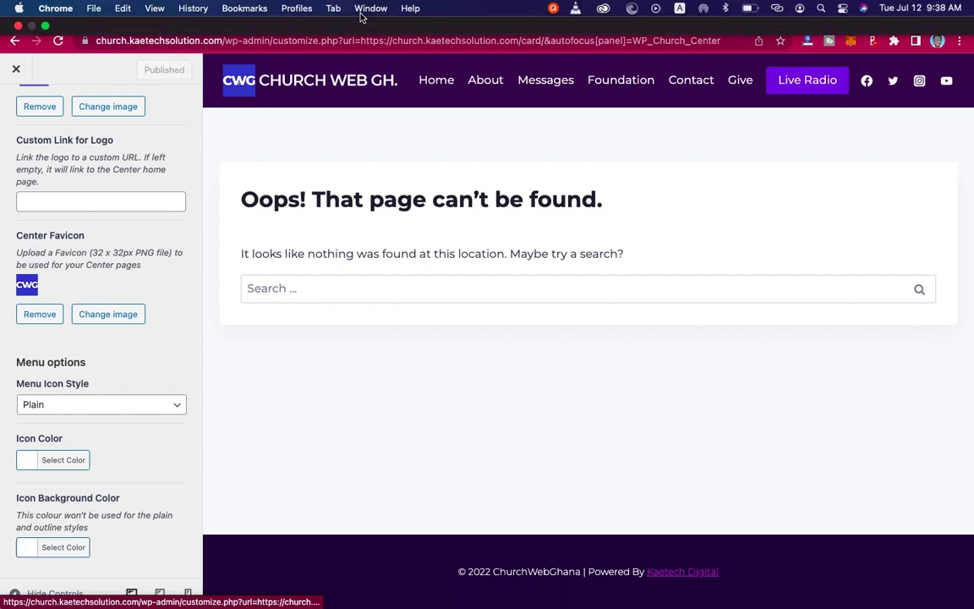
- Purge all LiteSpeed caches from the ChurchWeb Info Center page, then return to the Customizer
left_click(370, 8)
left_click(291, 179)
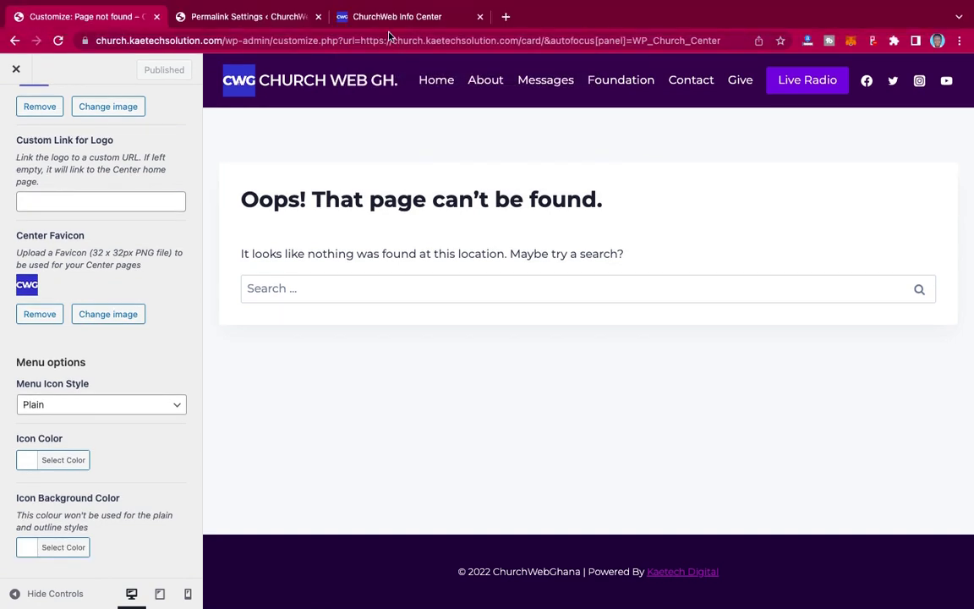
left_click(393, 19)
mouse_move(292, 66)
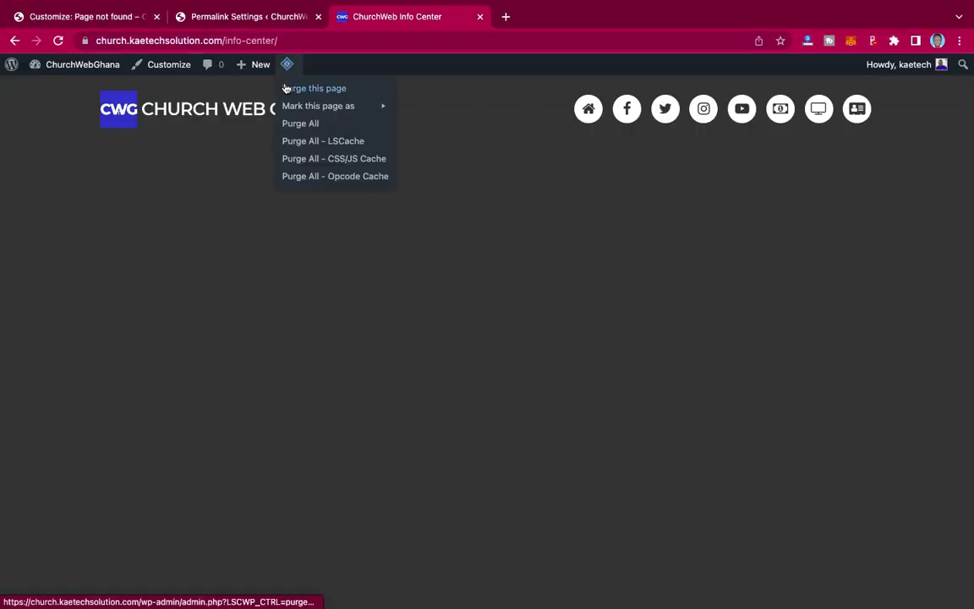
left_click(319, 127)
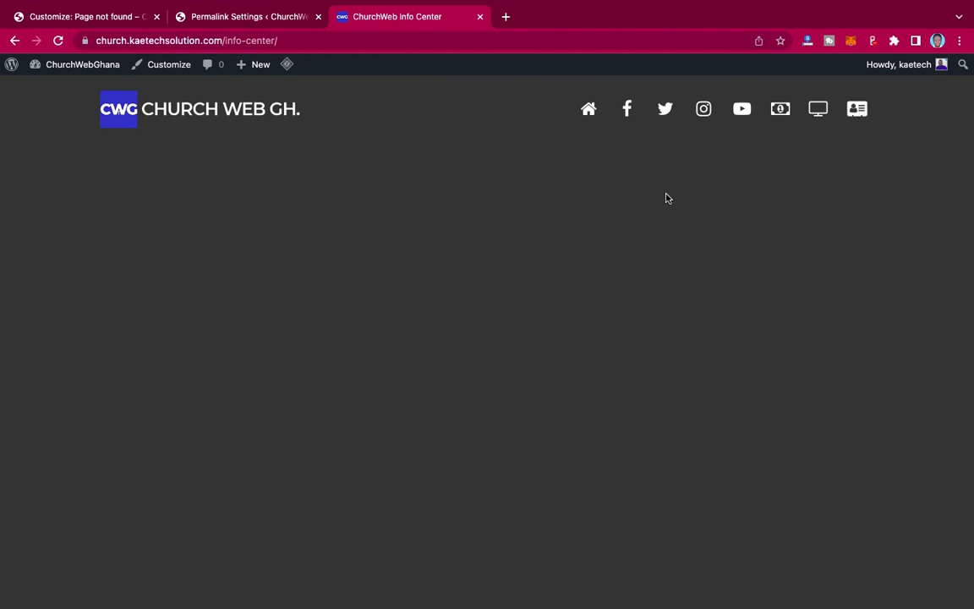
left_click(101, 20)
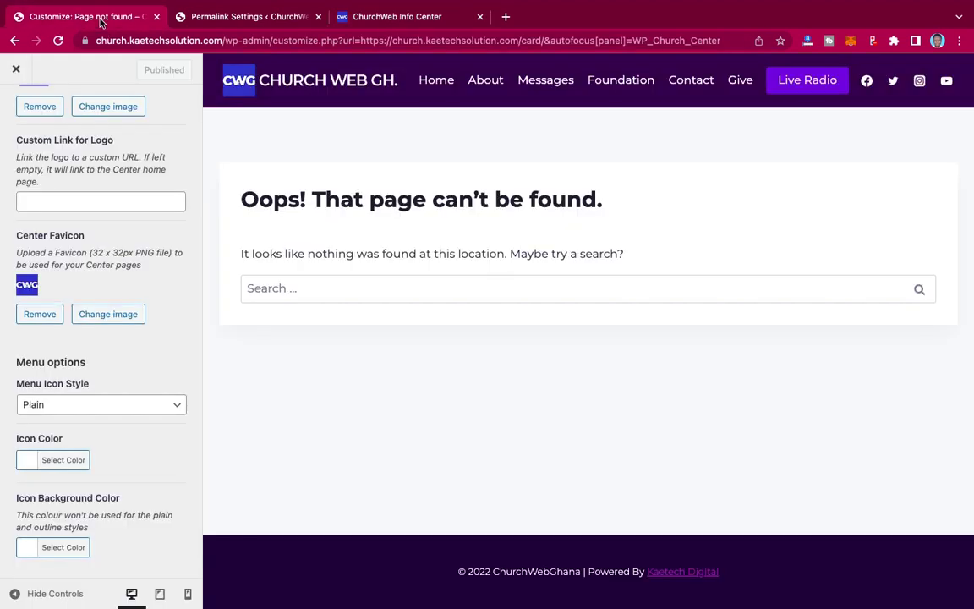
- Set the menu icon style to Outlined Circle and publish it
left_click(95, 406)
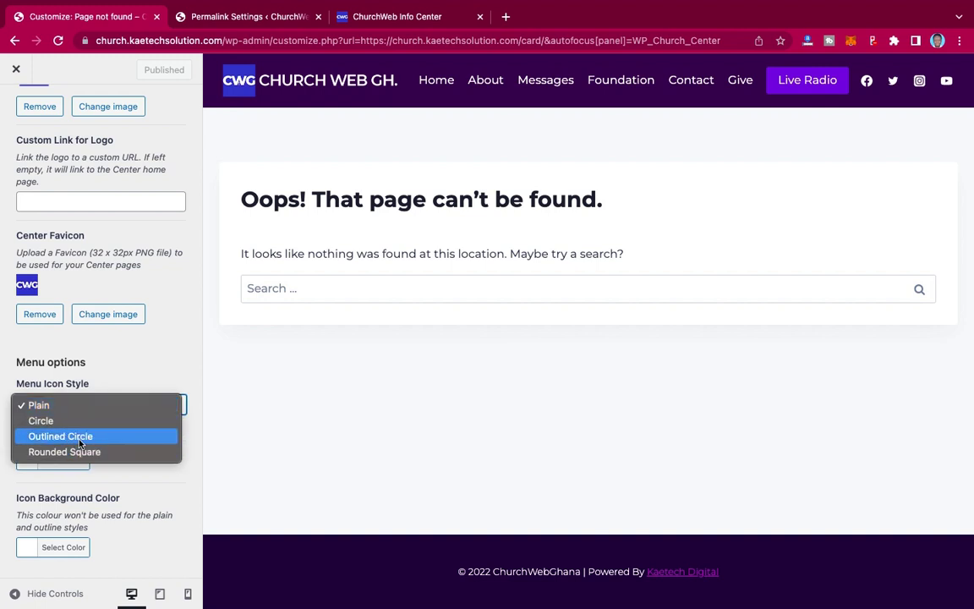
left_click(80, 436)
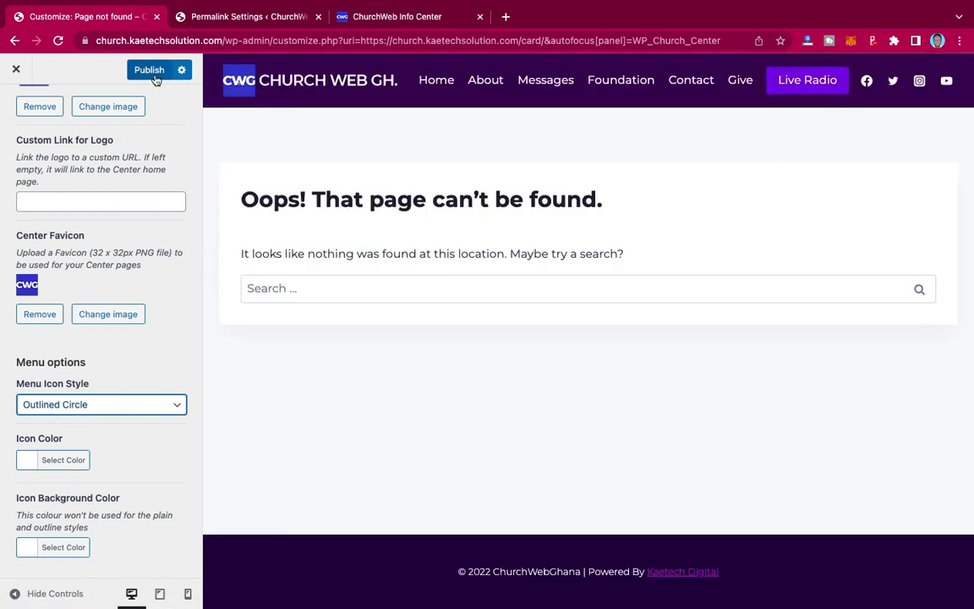
left_click(152, 72)
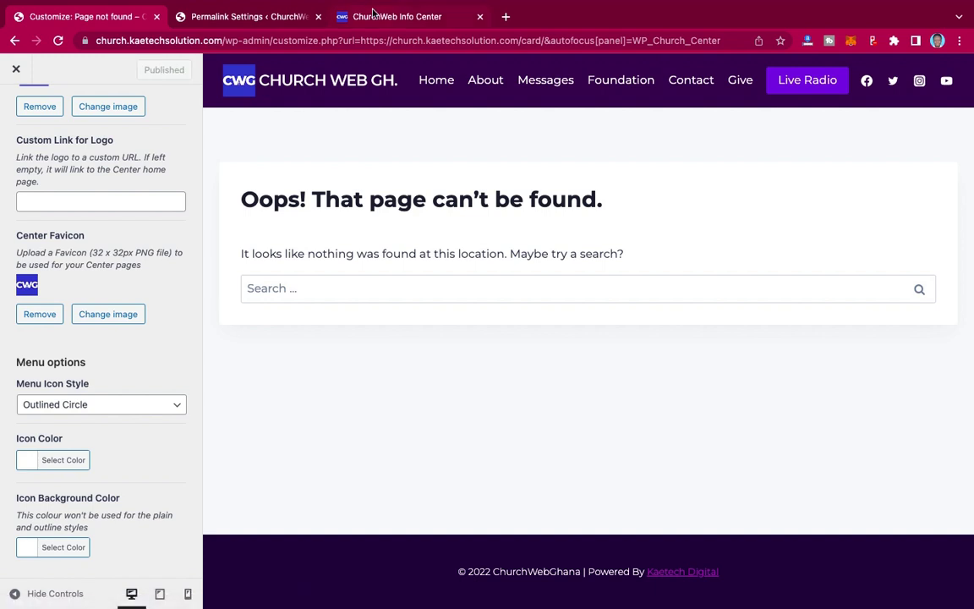
- Reload the Info Center page and purge all LiteSpeed caches to check the icons
left_click(374, 18)
left_click(58, 41)
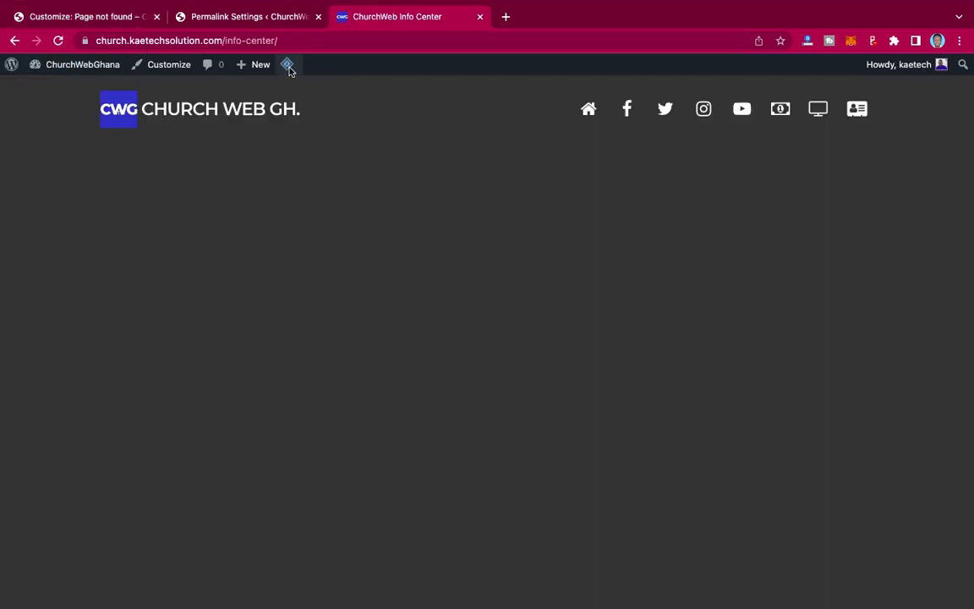
mouse_move(288, 68)
left_click(298, 125)
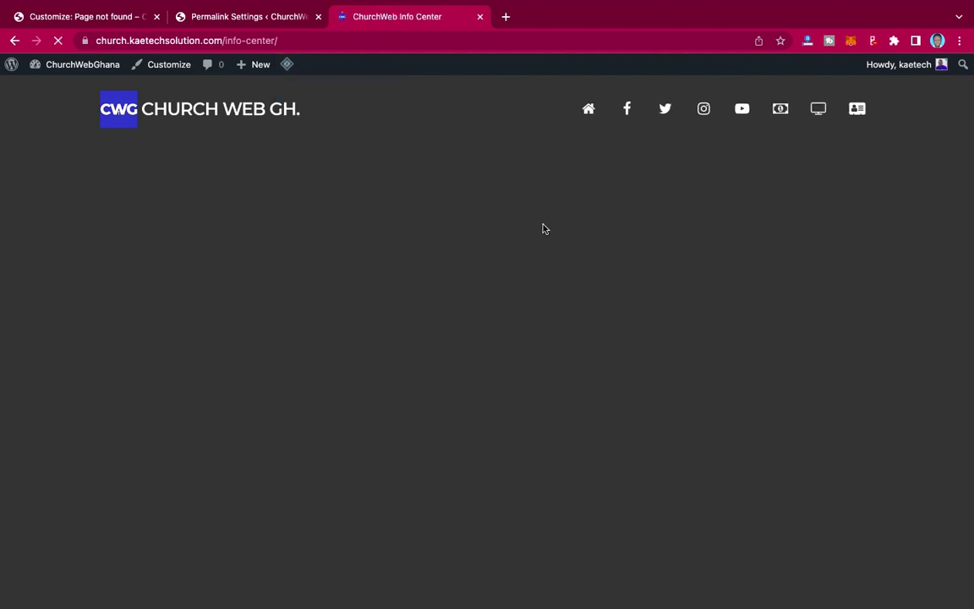
left_click(94, 18)
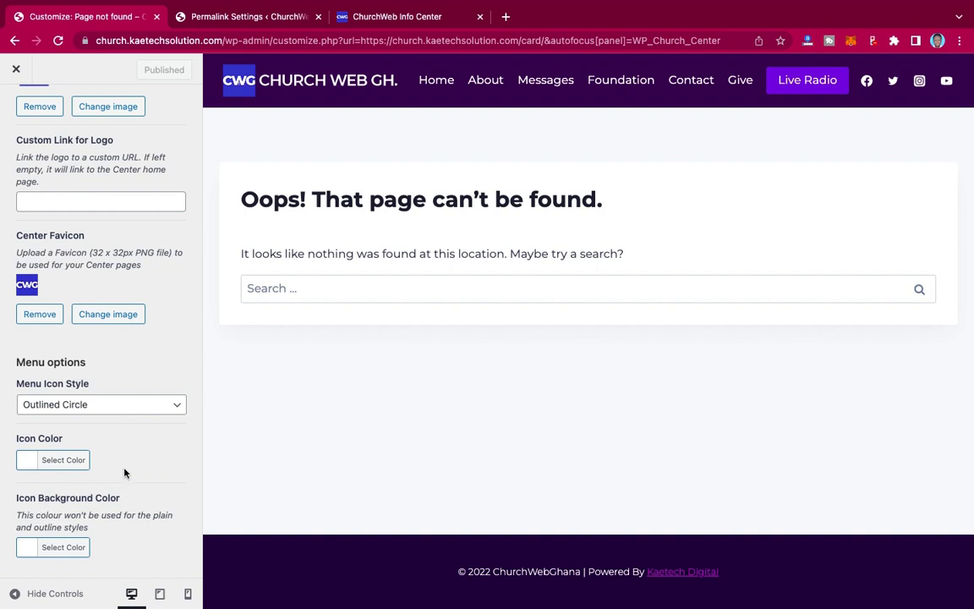
- Switch the menu icon style back to Plain and publish
left_click(90, 413)
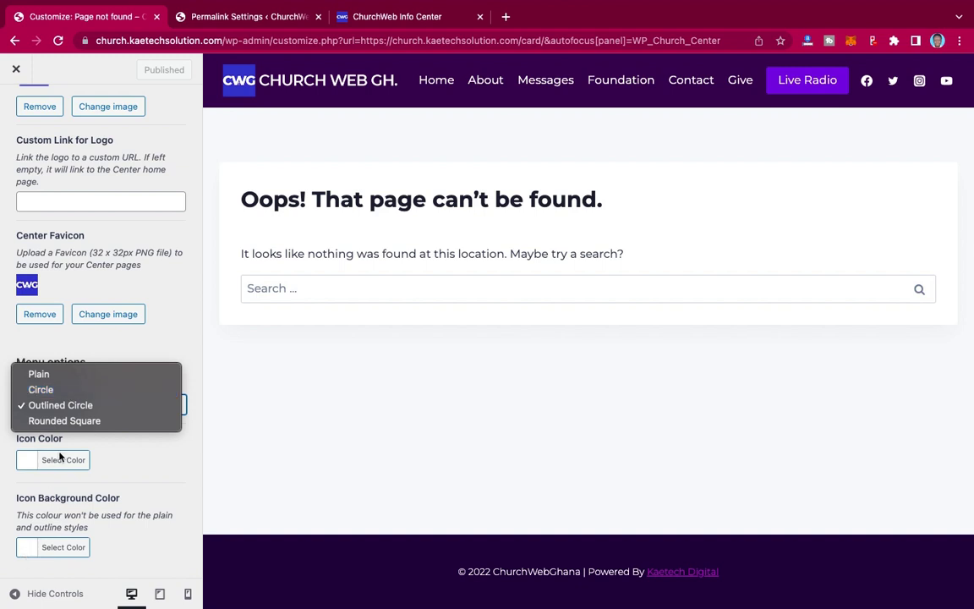
left_click(68, 380)
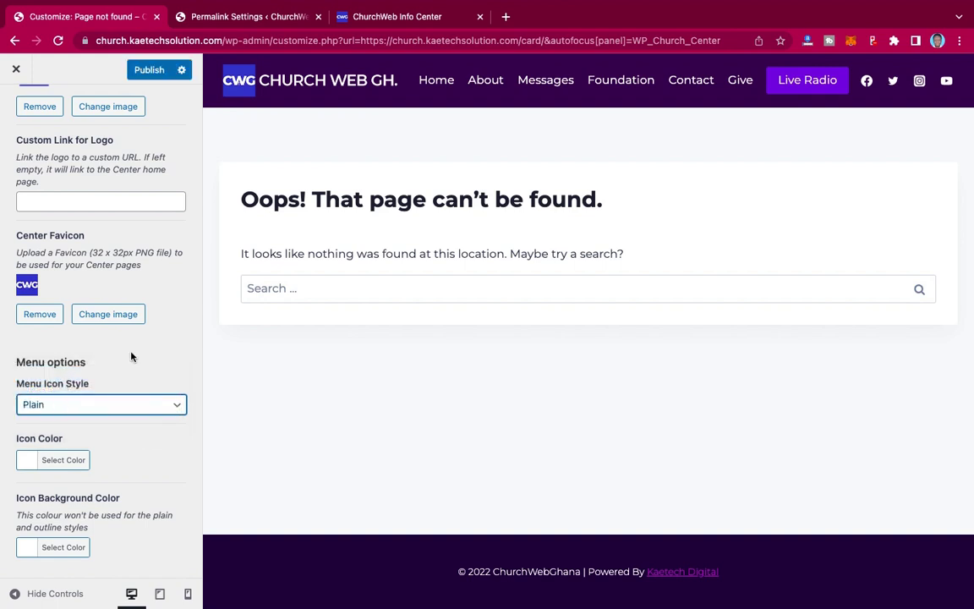
left_click(145, 70)
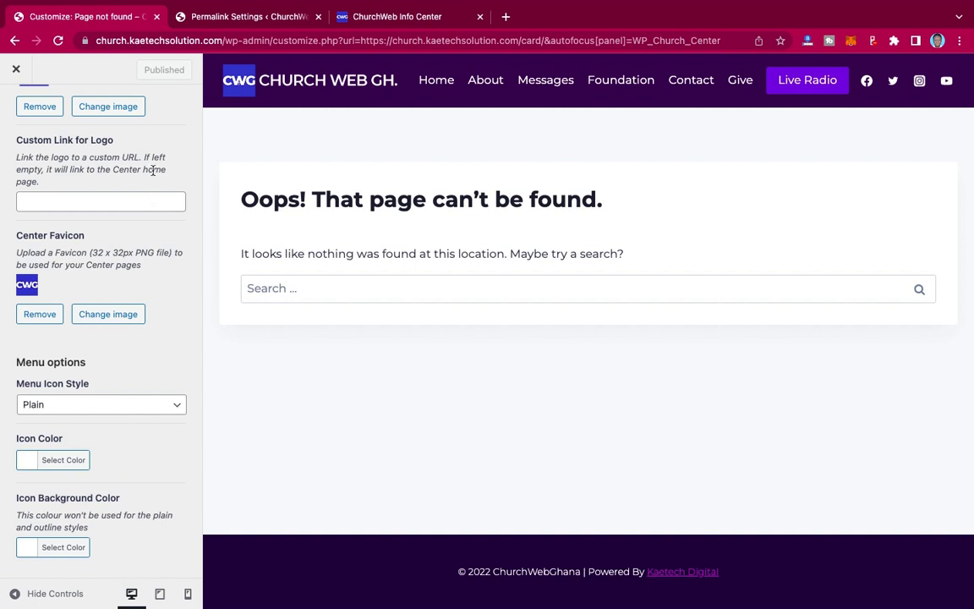
scroll(153, 174, "up", 3)
scroll(153, 174, "up", 2)
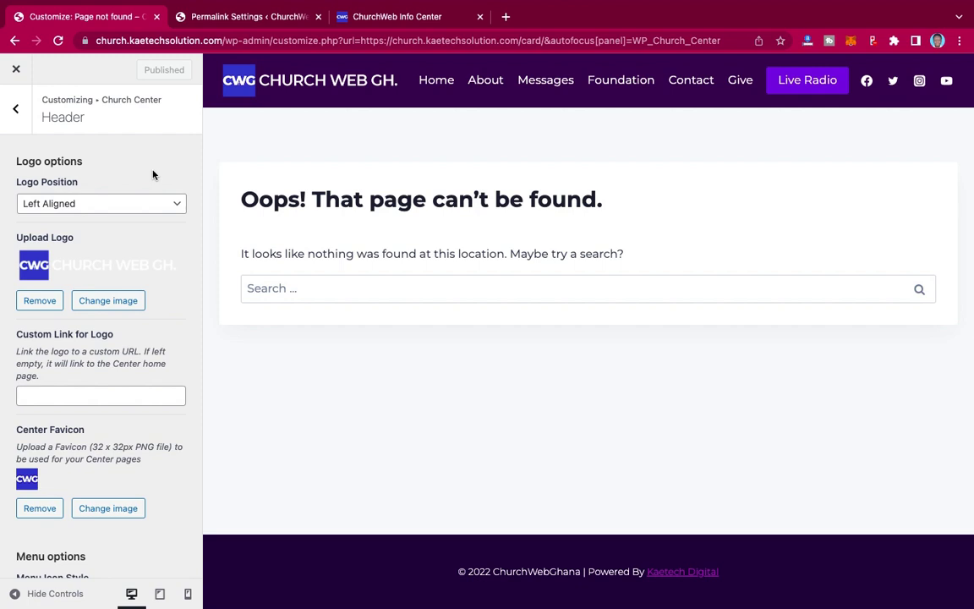
- Review the Church Center Settings section of the Church Center panel
scroll(153, 174, "down", 5)
scroll(153, 175, "up", 5)
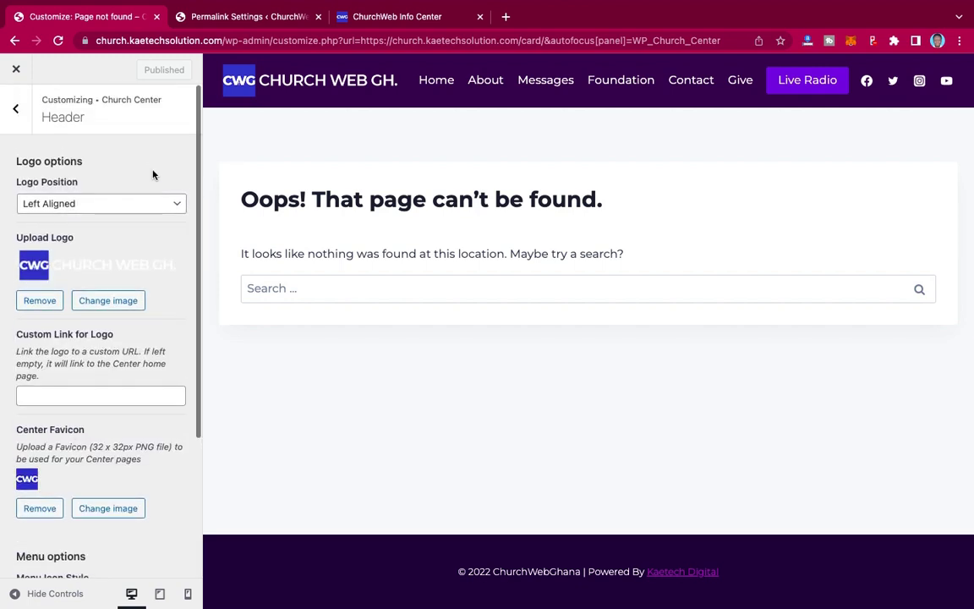
left_click(17, 112)
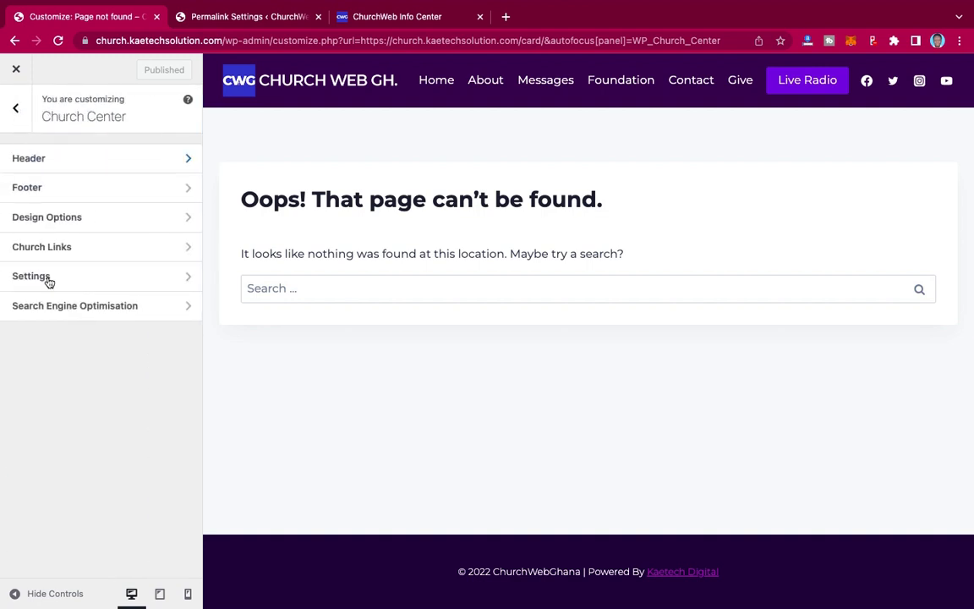
left_click(64, 282)
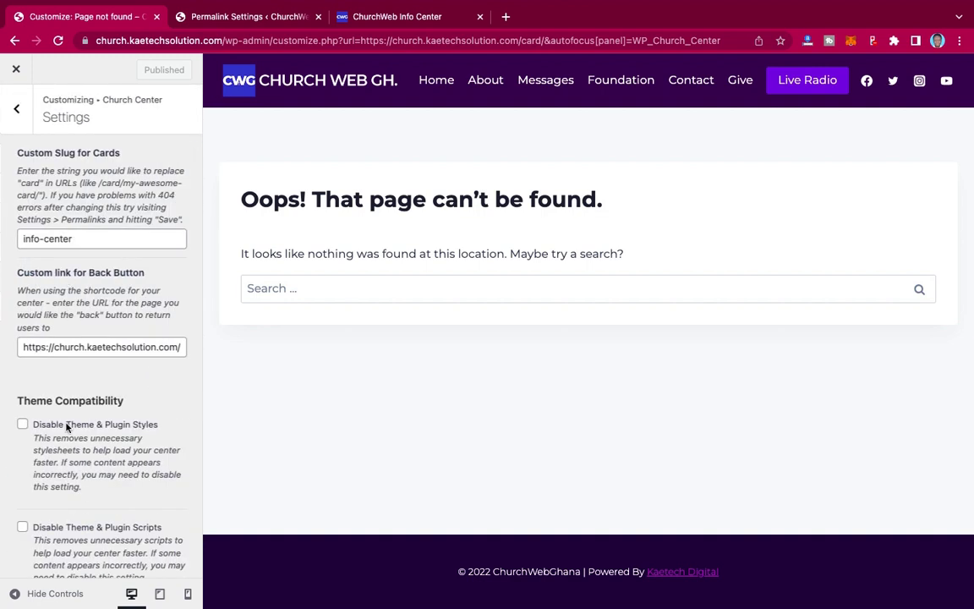
scroll(66, 427, "down", 2)
scroll(66, 427, "up", 2)
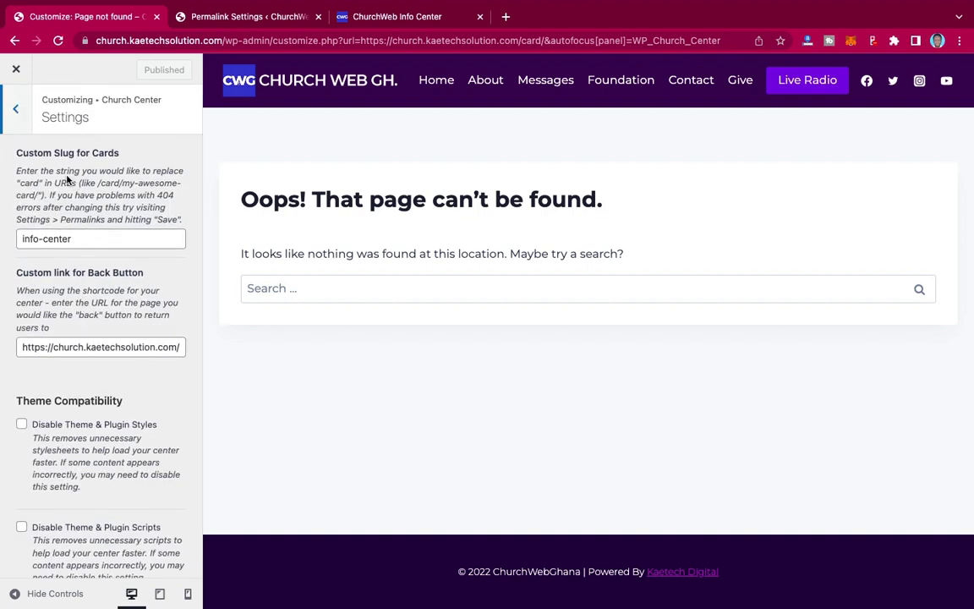
left_click(16, 108)
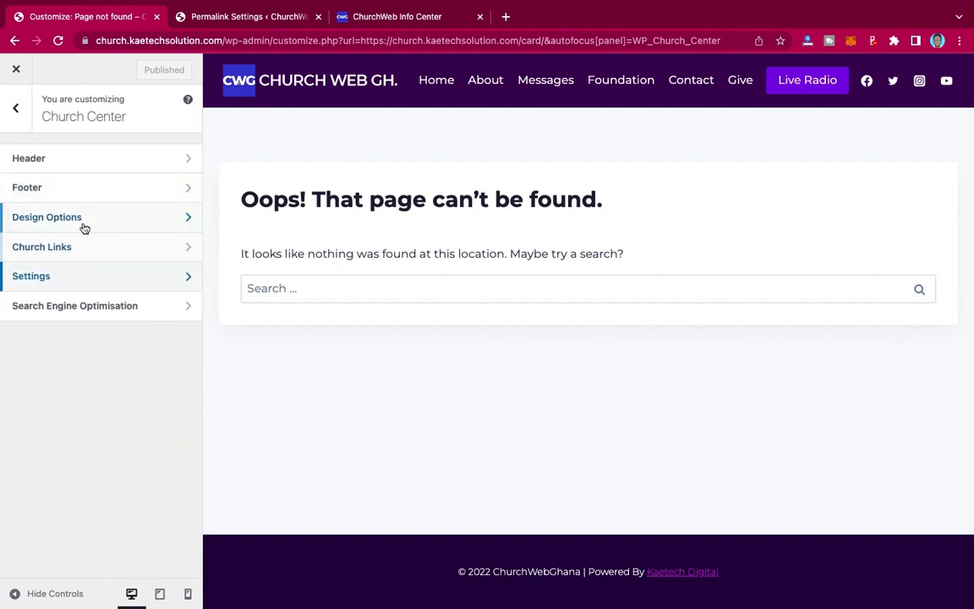
left_click(81, 279)
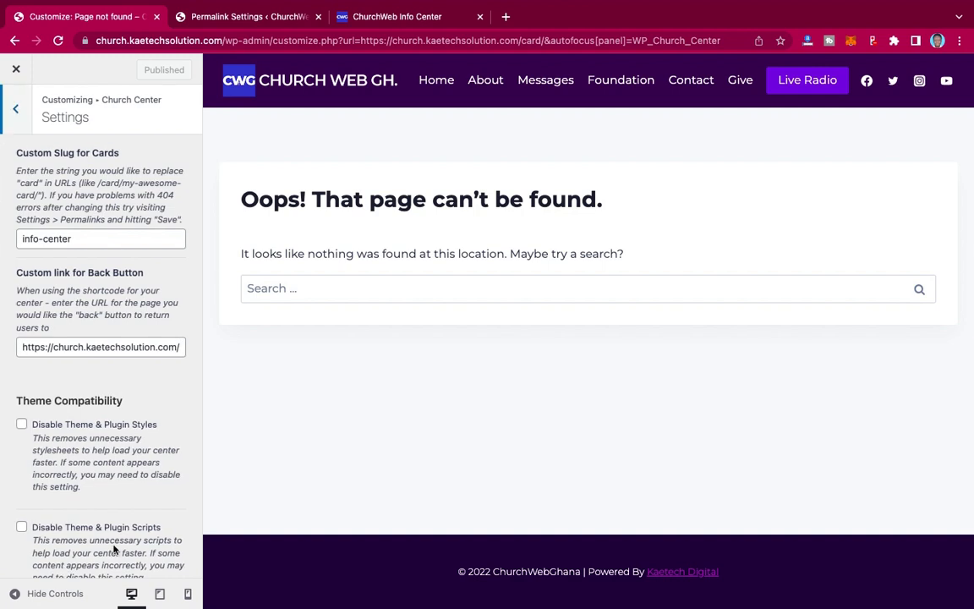
left_click(16, 108)
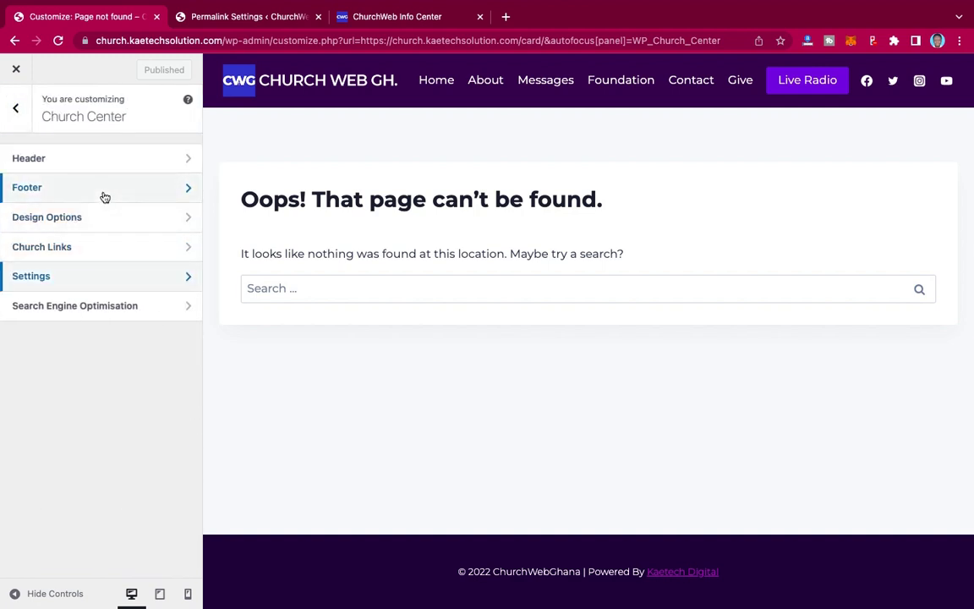
- Look through the Church Links settings
left_click(113, 246)
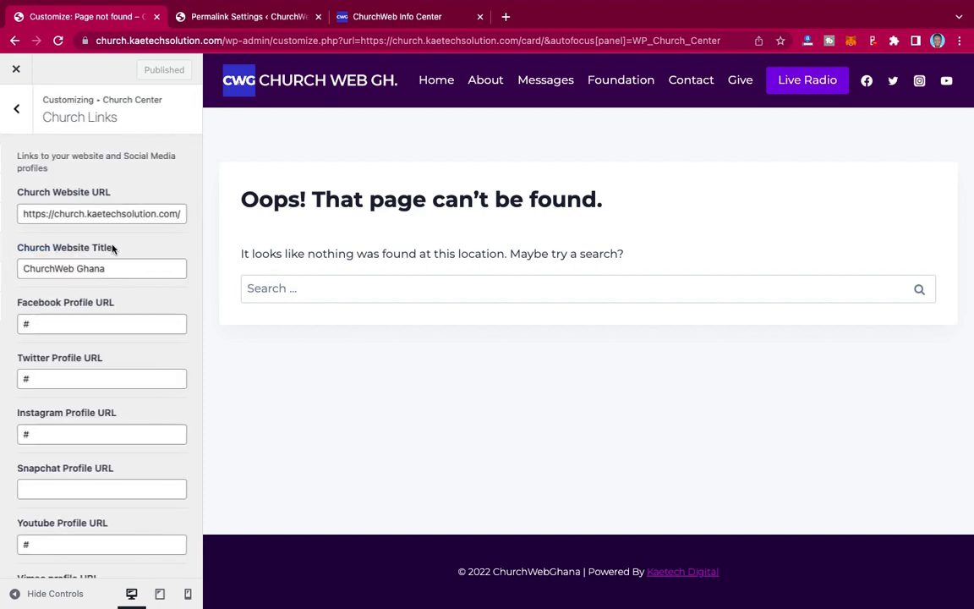
scroll(112, 248, "down", 3)
scroll(113, 248, "up", 3)
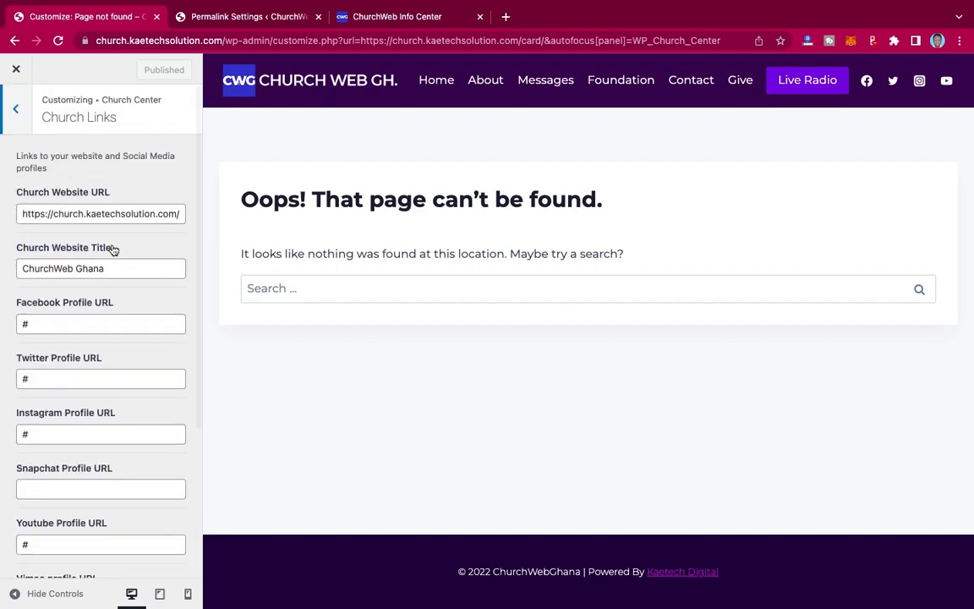
scroll(112, 249, "down", 3)
scroll(113, 249, "up", 3)
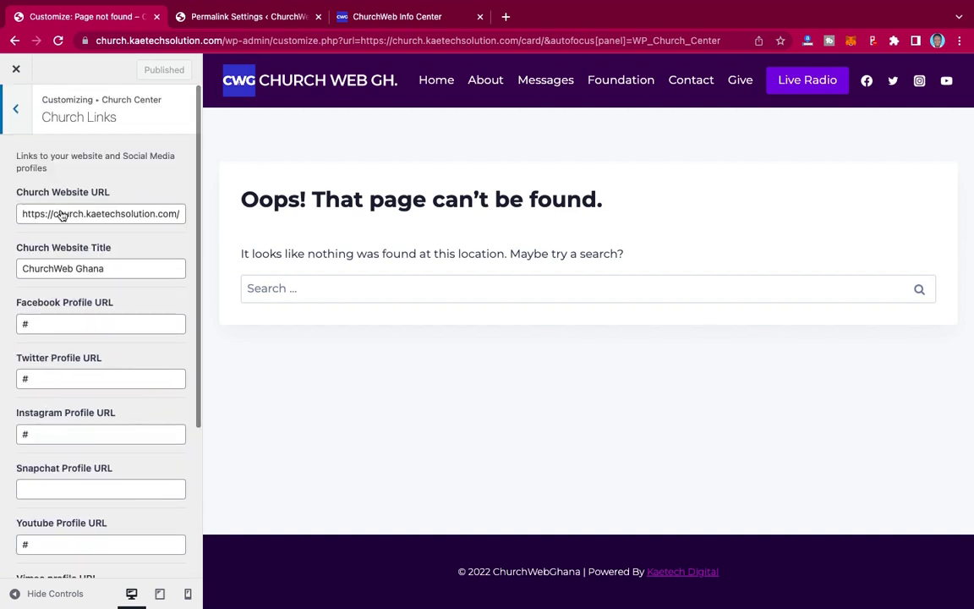
scroll(109, 355, "down", 3)
scroll(37, 250, "up", 3)
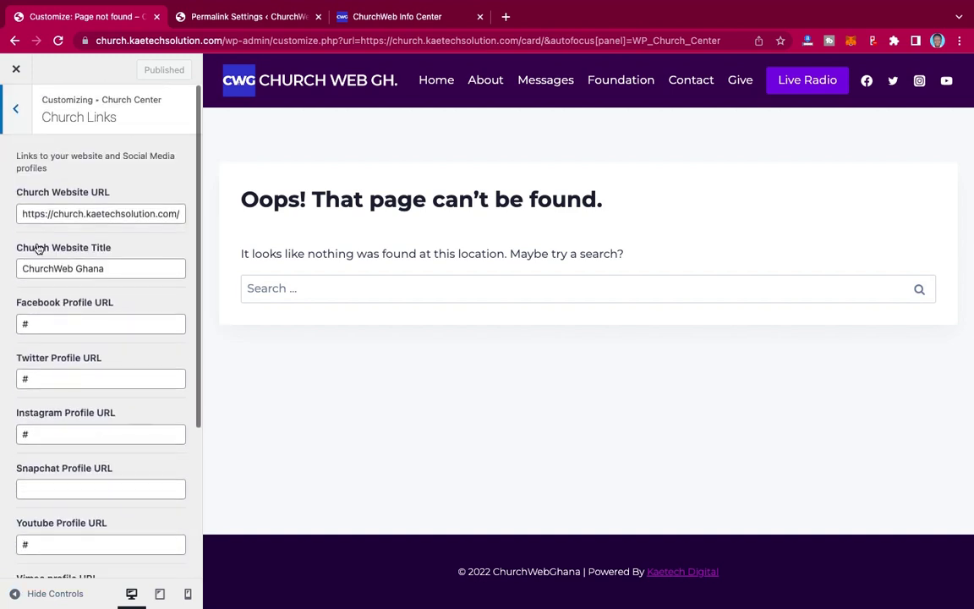
left_click(15, 103)
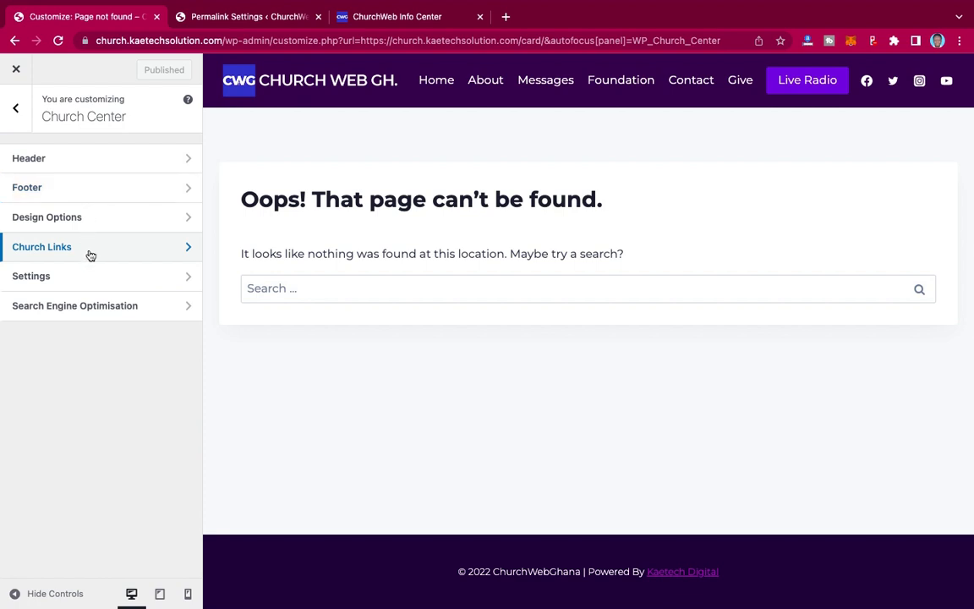
- Look over the Design Options, Footer and Header settings, then close the Customizer
left_click(109, 223)
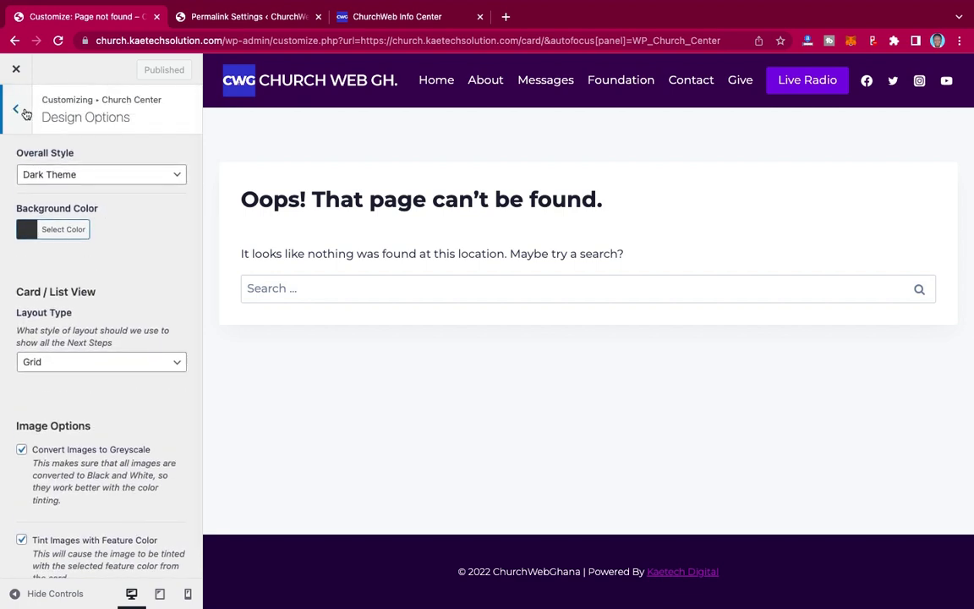
left_click(20, 105)
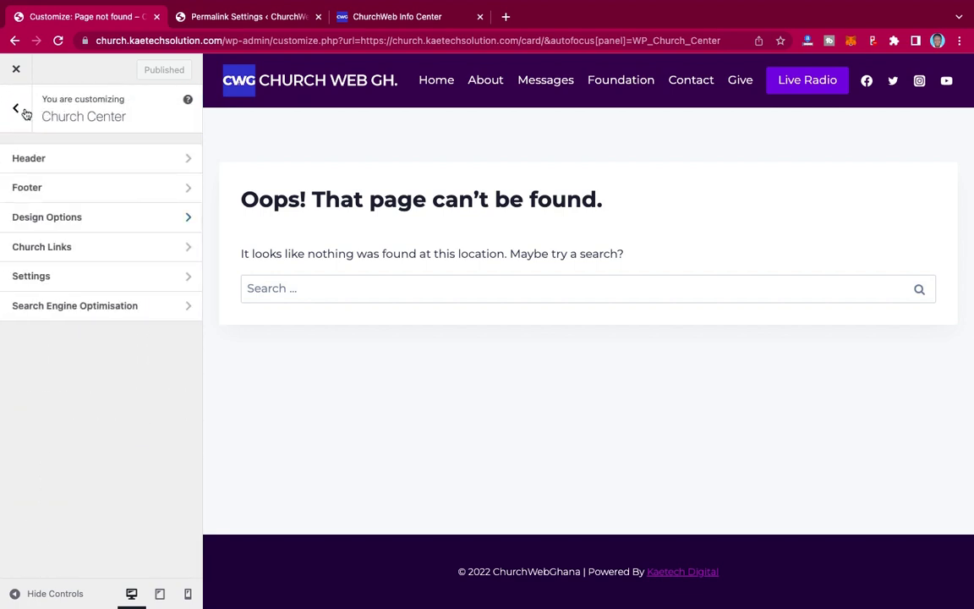
left_click(124, 188)
left_click(20, 109)
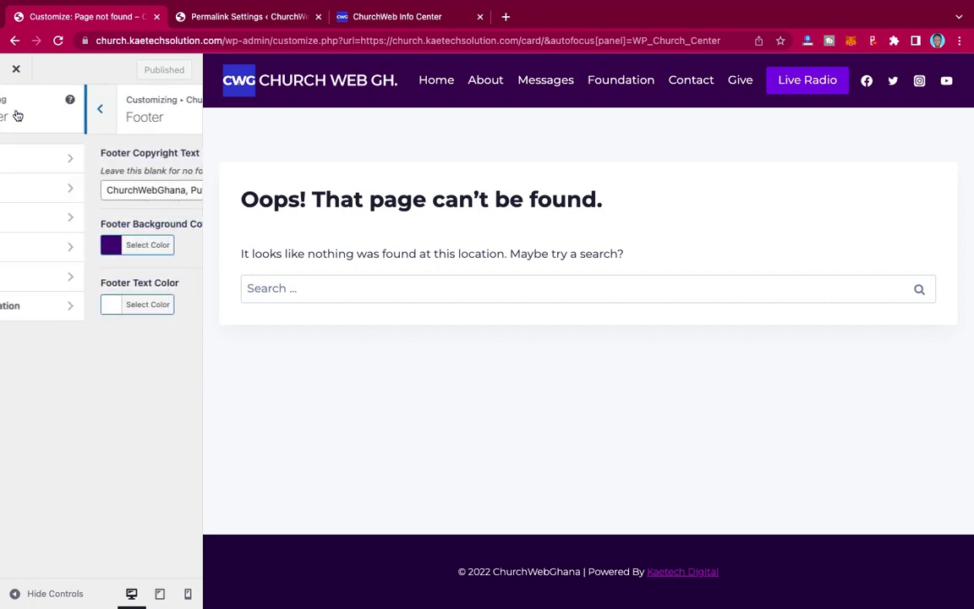
left_click(87, 171)
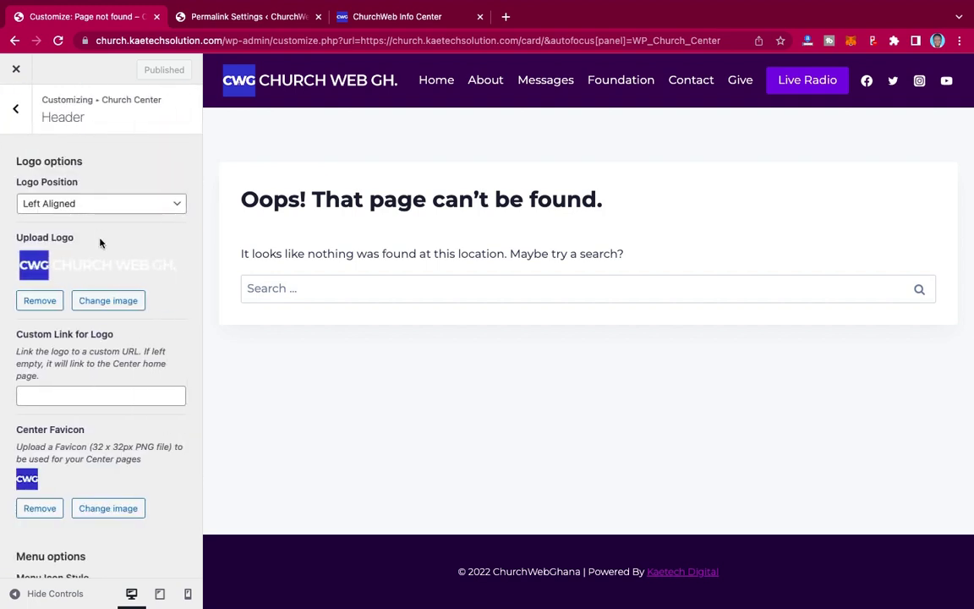
scroll(99, 243, "down", 5)
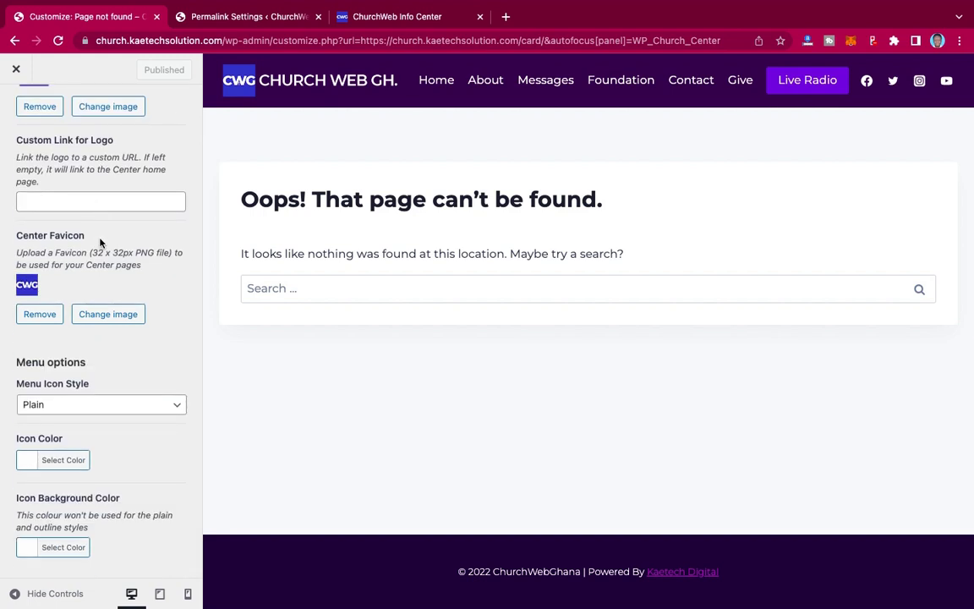
scroll(100, 243, "up", 5)
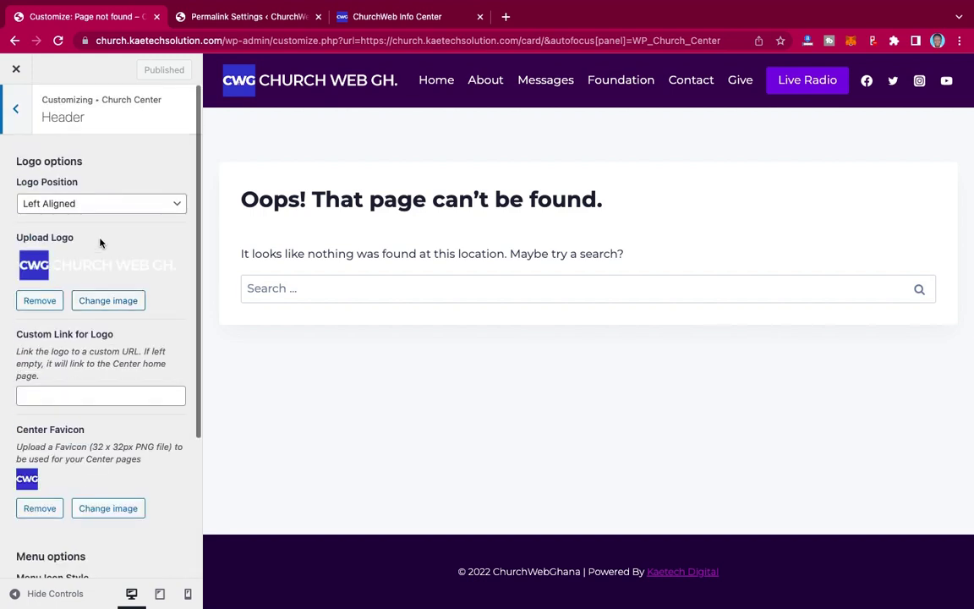
left_click(18, 109)
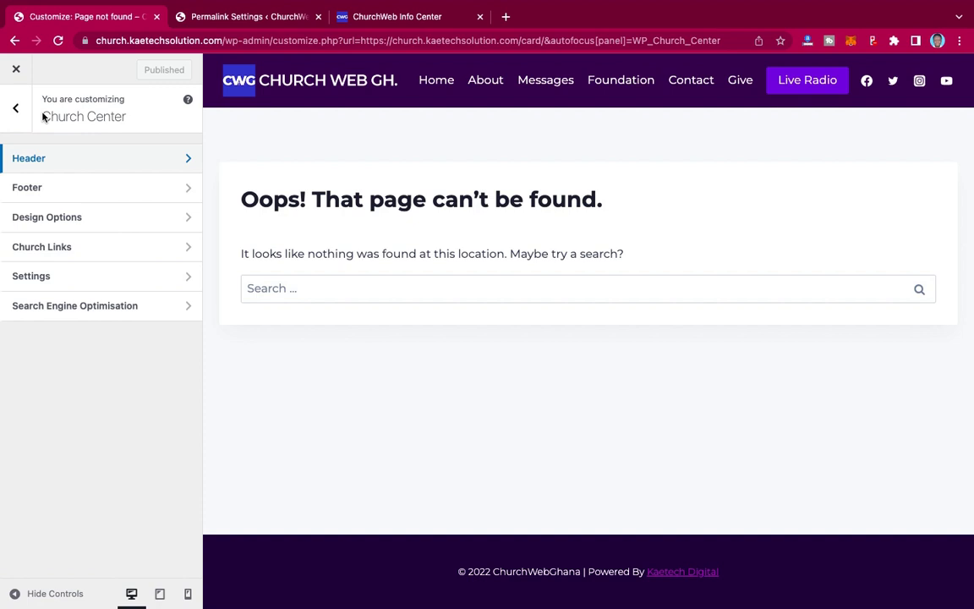
left_click(14, 71)
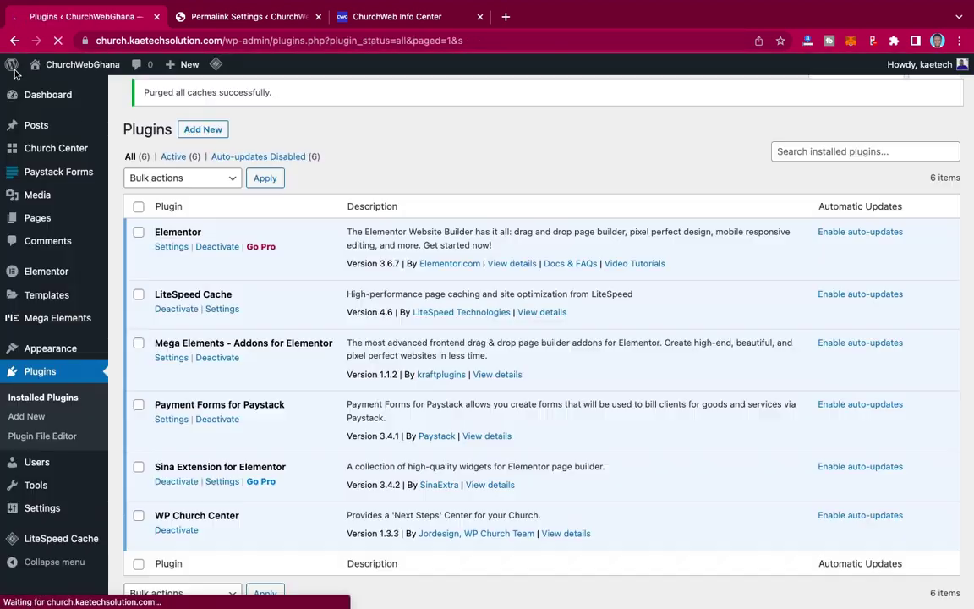
- Go to Church Center > Card Groups from the admin sidebar
mouse_move(45, 153)
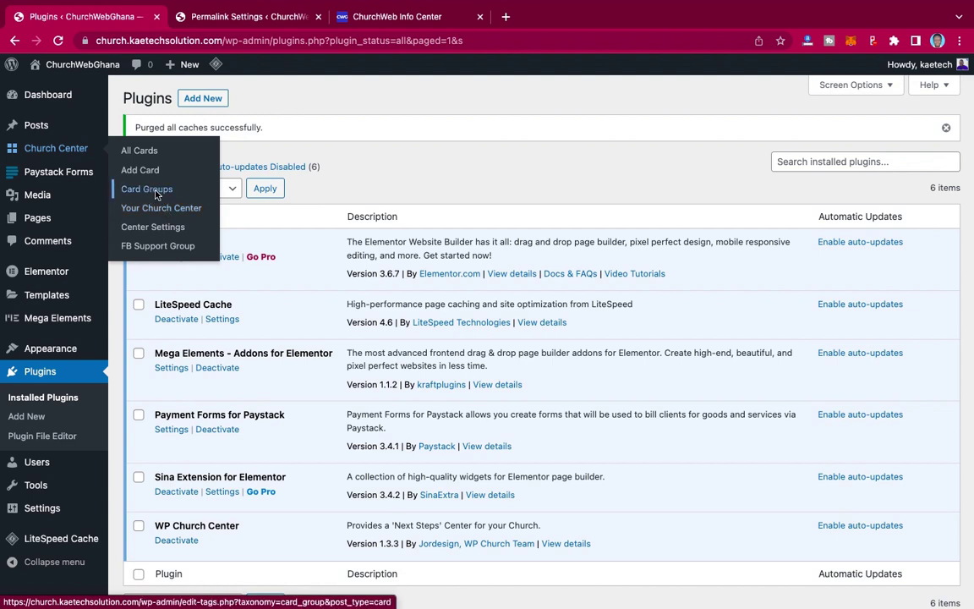
left_click(155, 195)
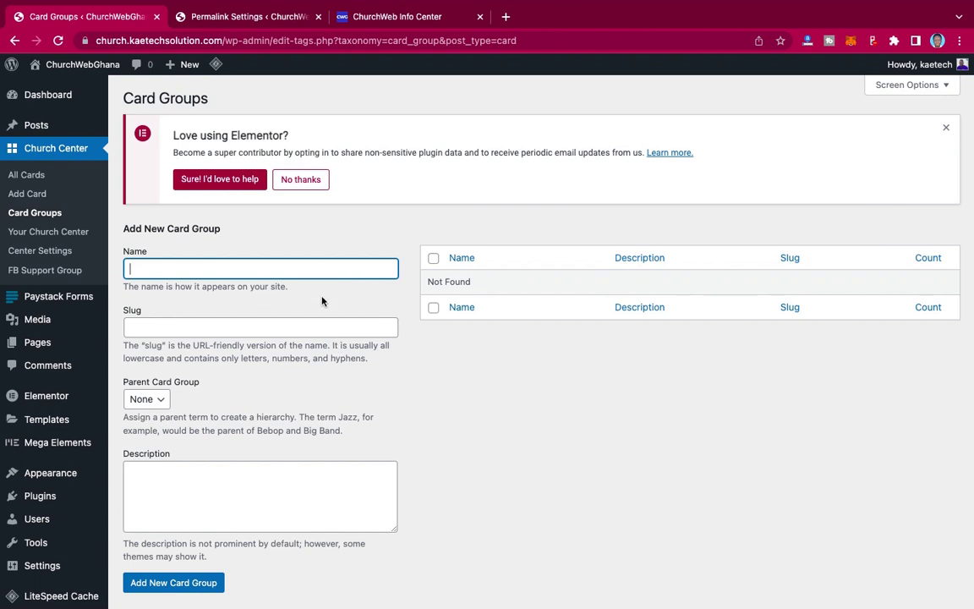
- Add the card groups Sermon, Videos and Information Center one after another
type("Sermon")
scroll(244, 358, "down", 1)
left_click(165, 540)
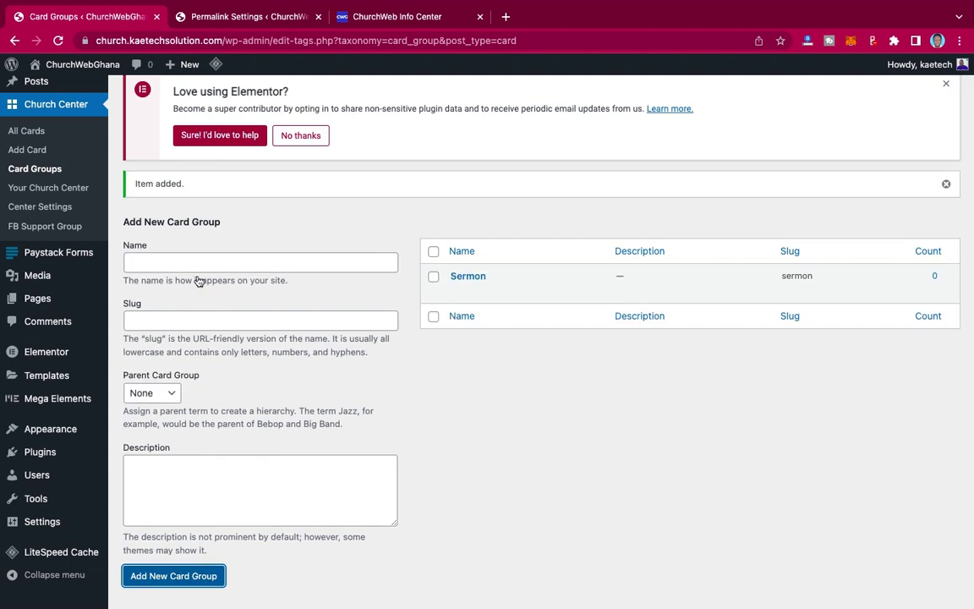
left_click(178, 264)
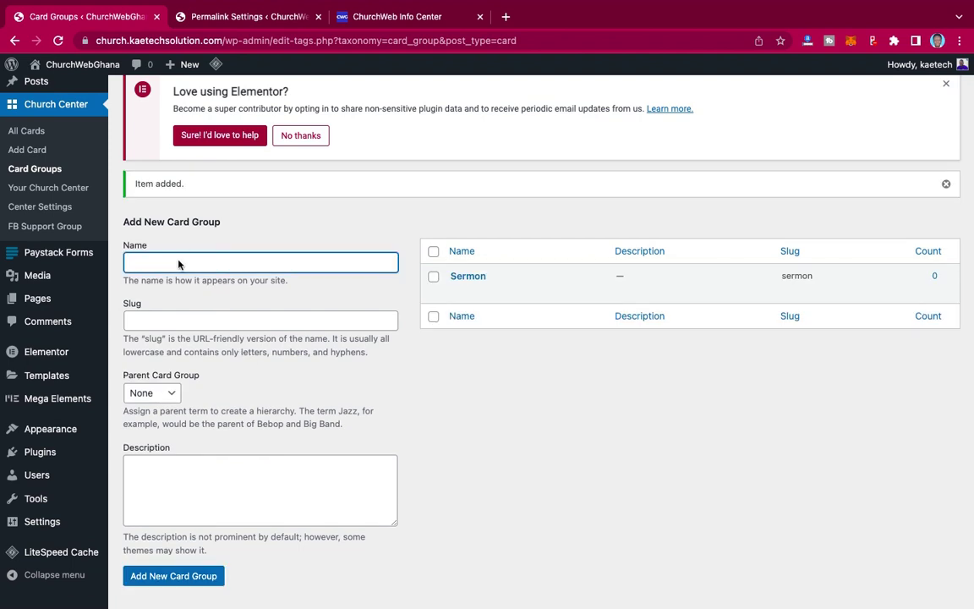
type("Videos")
scroll(273, 383, "down", 1)
scroll(273, 383, "down", 1)
left_click(203, 537)
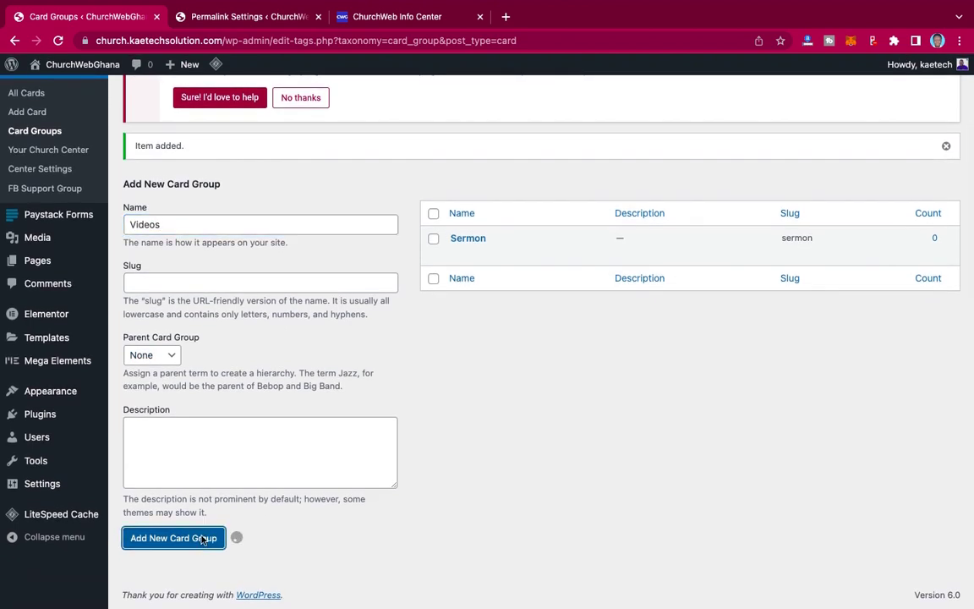
left_click(167, 227)
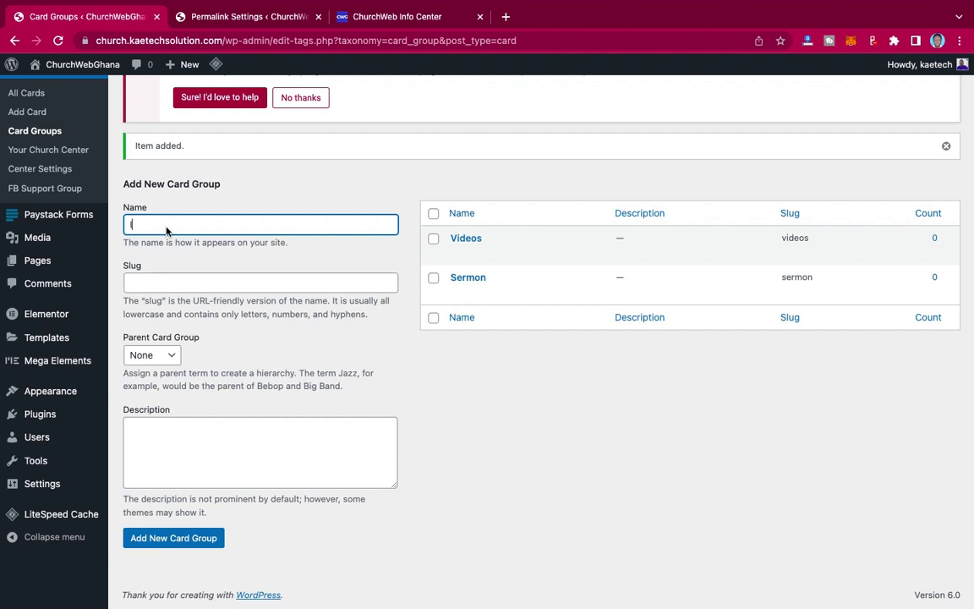
type("Infomation rCente")
left_click(164, 538)
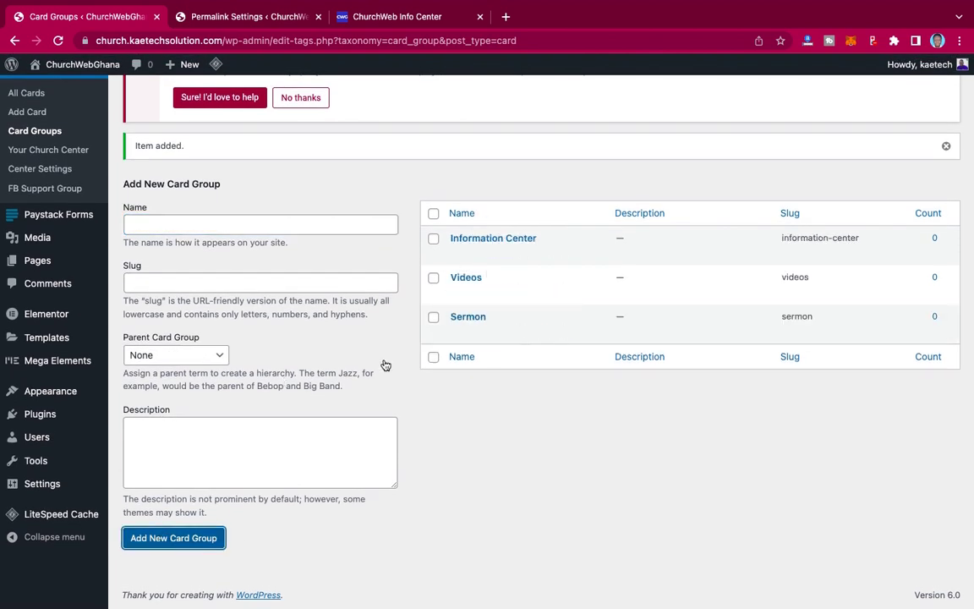
scroll(259, 375, "up", 2)
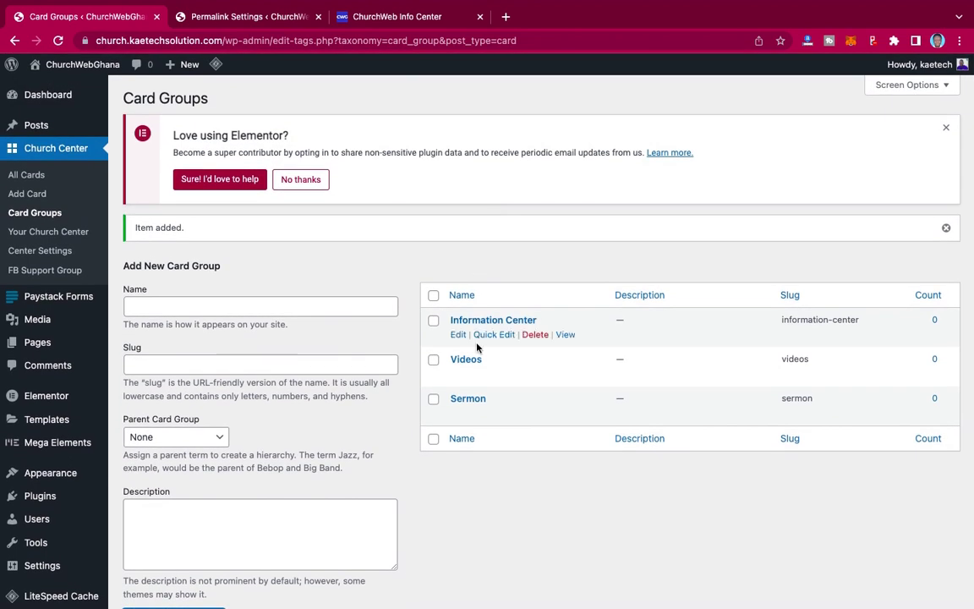
- Start a new card and copy the first Easter Sunday sermon line from Notes
left_click(24, 192)
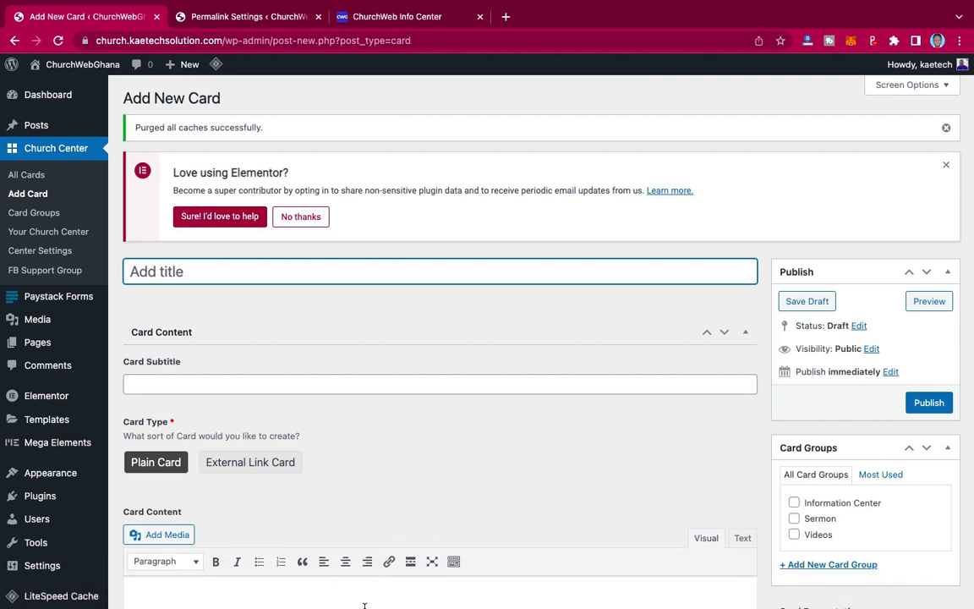
mouse_move(366, 607)
left_click(302, 595)
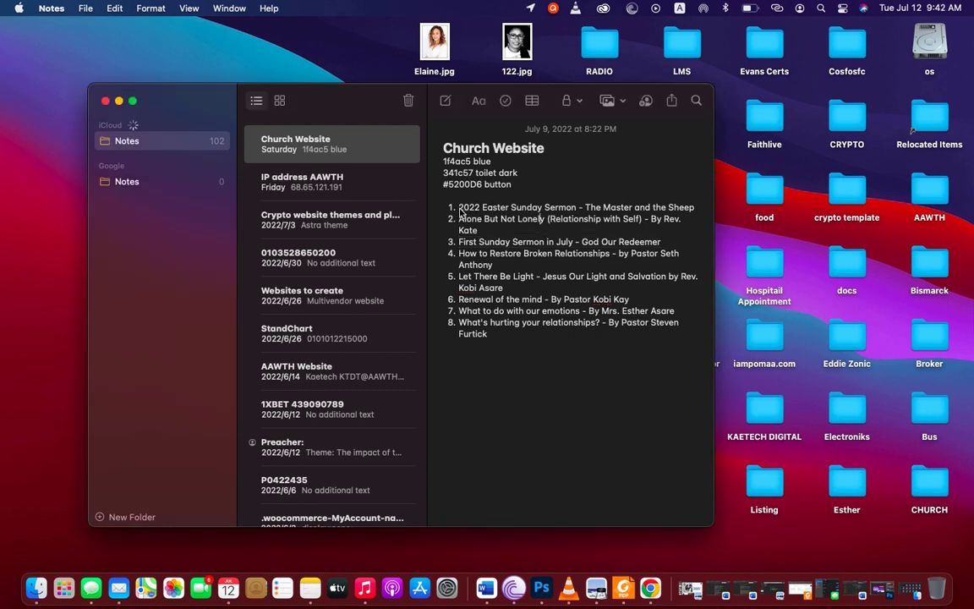
left_click_drag(459, 208, 693, 203)
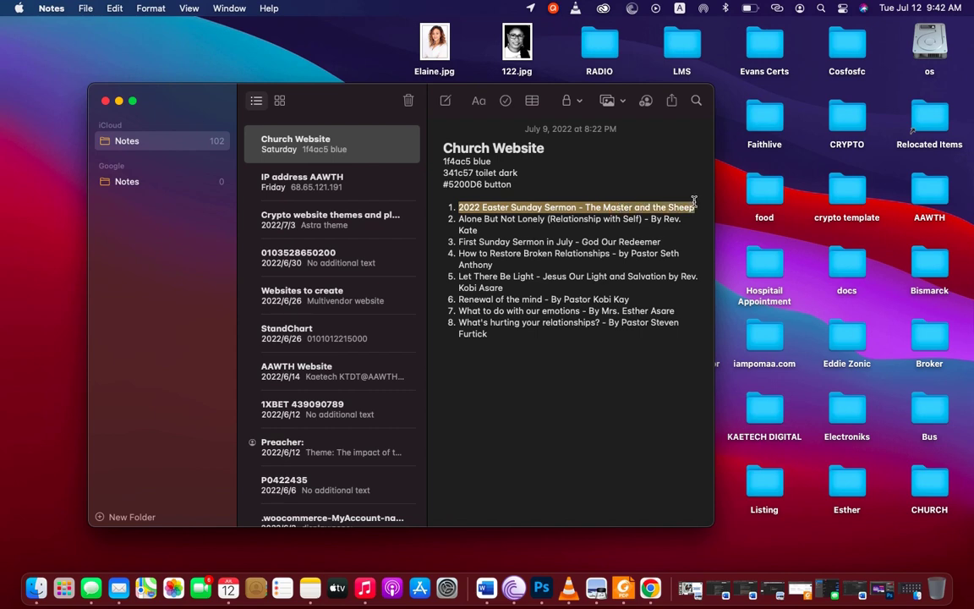
key("super+Tab")
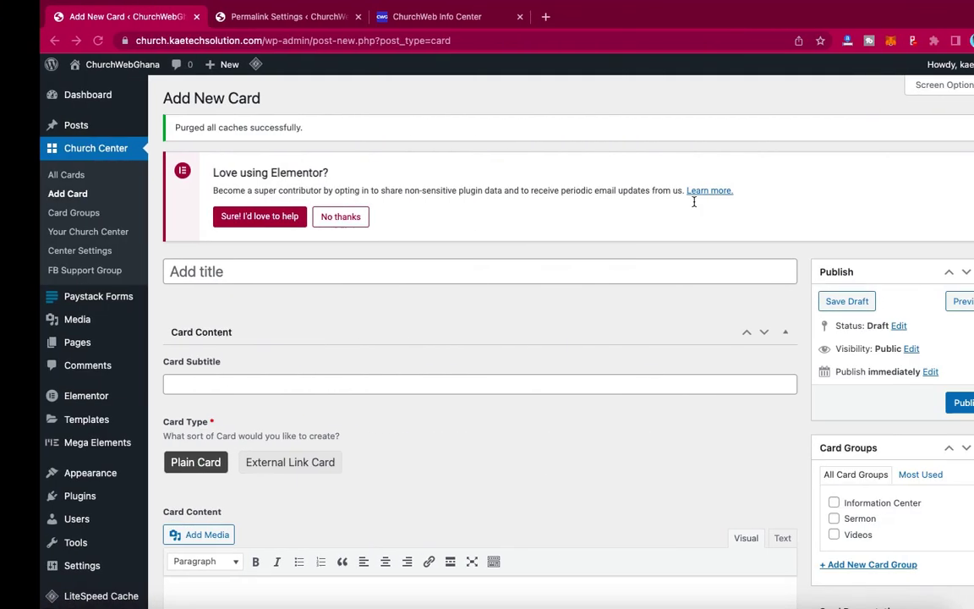
- Title the card '1. 2022 Easter Sunday Sermon' with subtitle 'The Master and the Sheep'
left_click(239, 276)
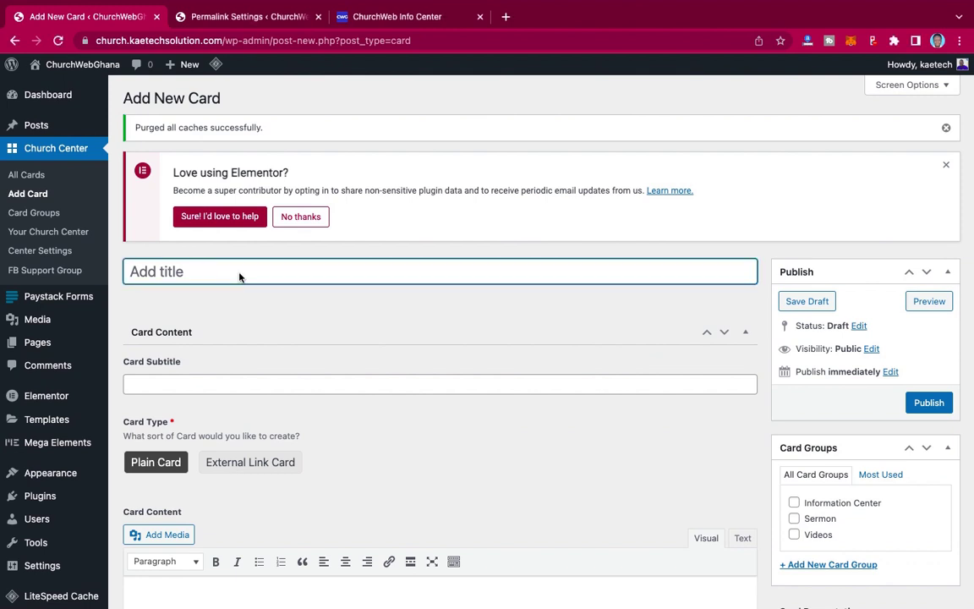
type("1. 2022 Easter Sunday Sermon - The Master and the Sheep")
double_click(491, 275)
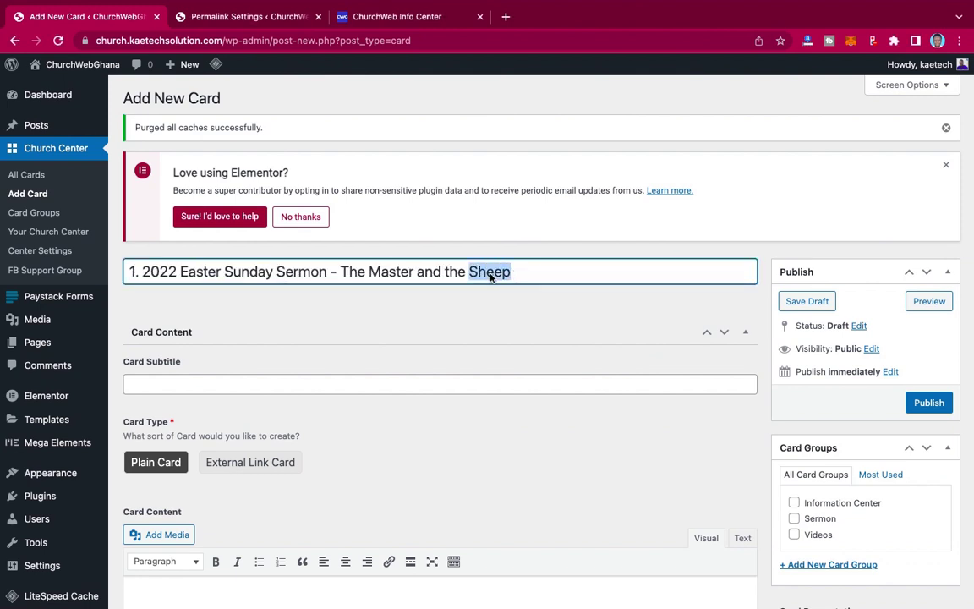
left_click_drag(491, 276, 340, 276)
key("BackSpace")
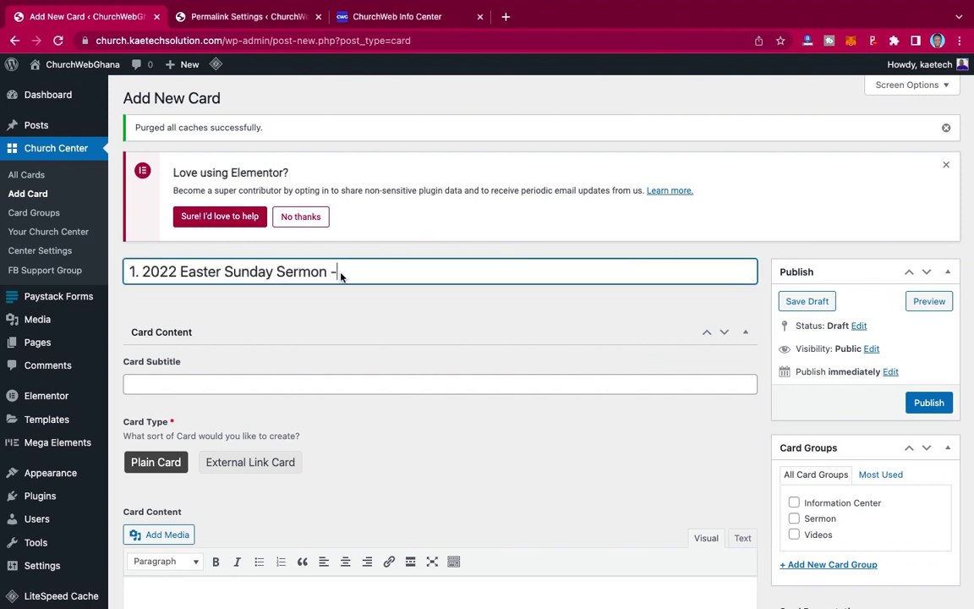
left_click(243, 393)
key("Down")
key("Down")
key("Return")
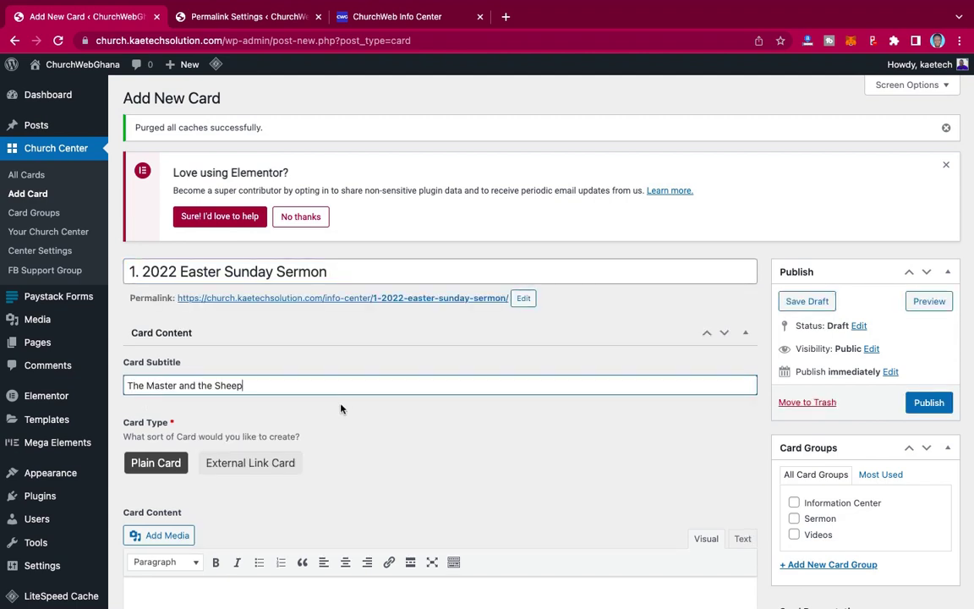
scroll(340, 409, "down", 1)
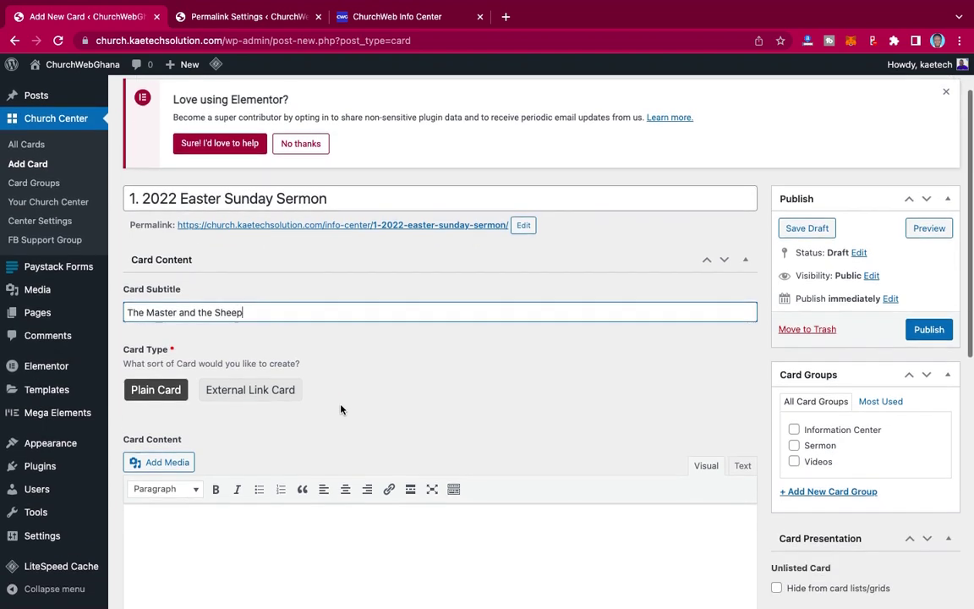
scroll(341, 409, "down", 3)
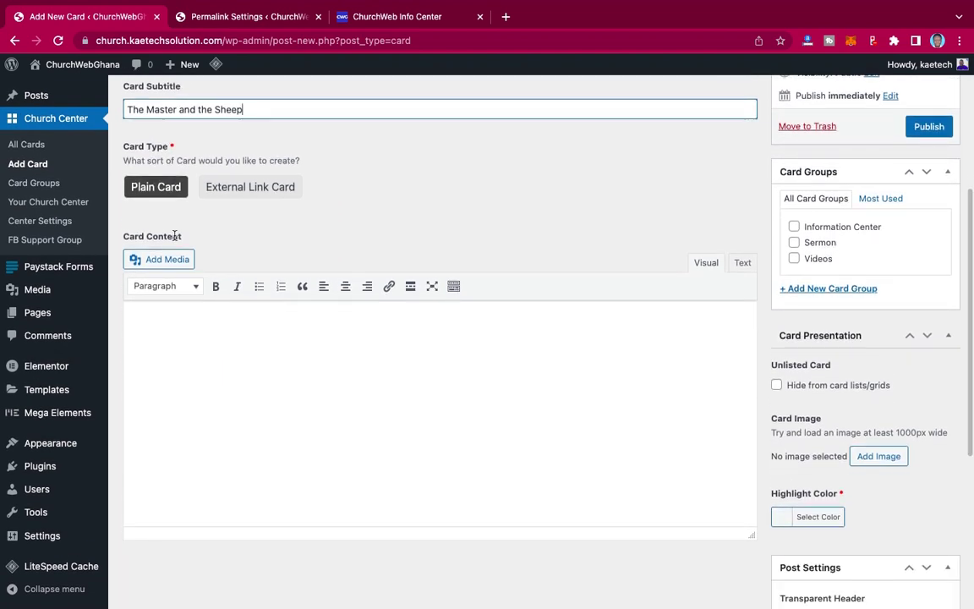
- Try the External Link Card type, then set the card back to Plain Card
left_click(256, 188)
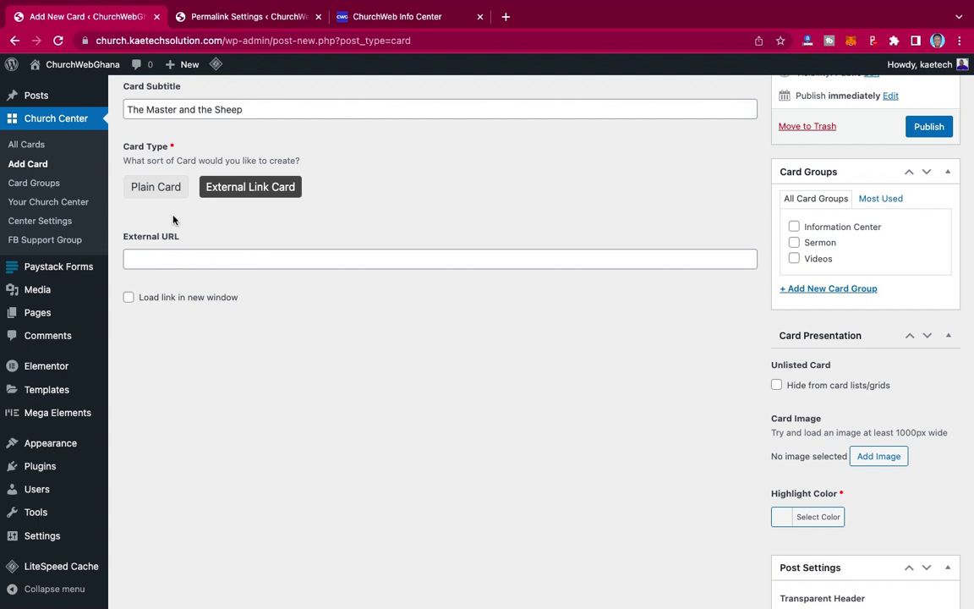
left_click(168, 189)
scroll(265, 377, "down", 4)
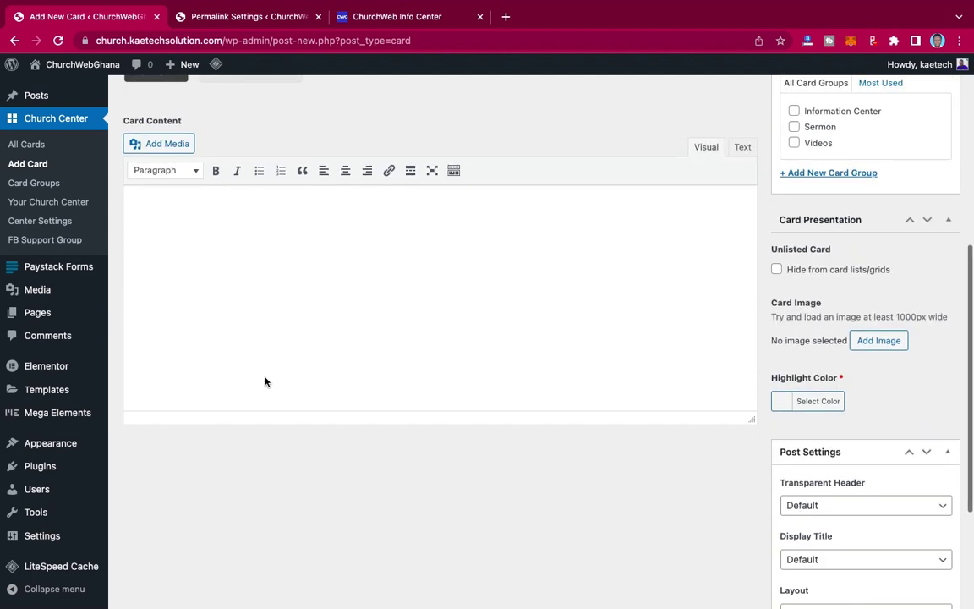
scroll(265, 381, "up", 3)
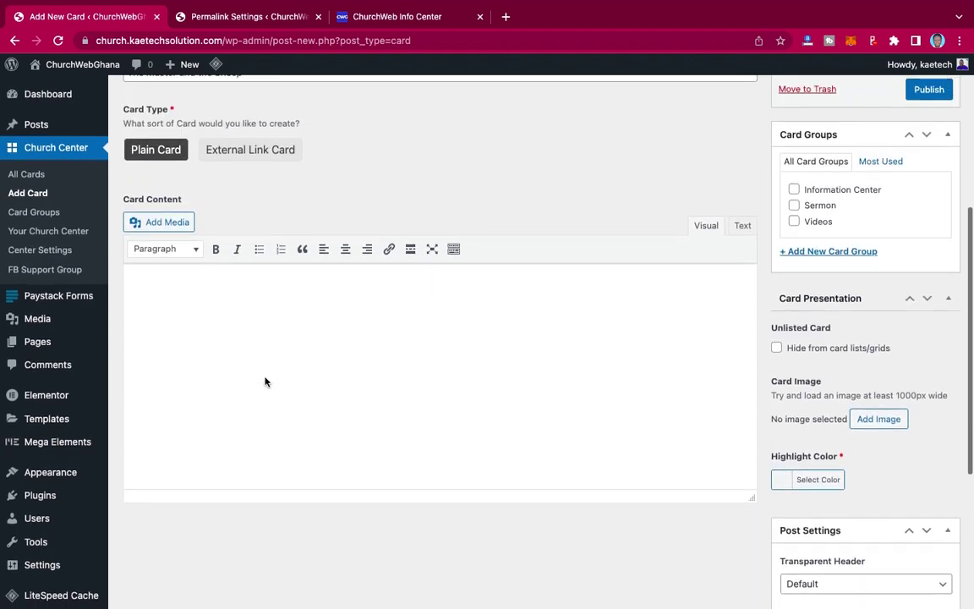
- Search 'dummy text' and copy the 'Why do we use it?' paragraph from lipsum.com
left_click(506, 17)
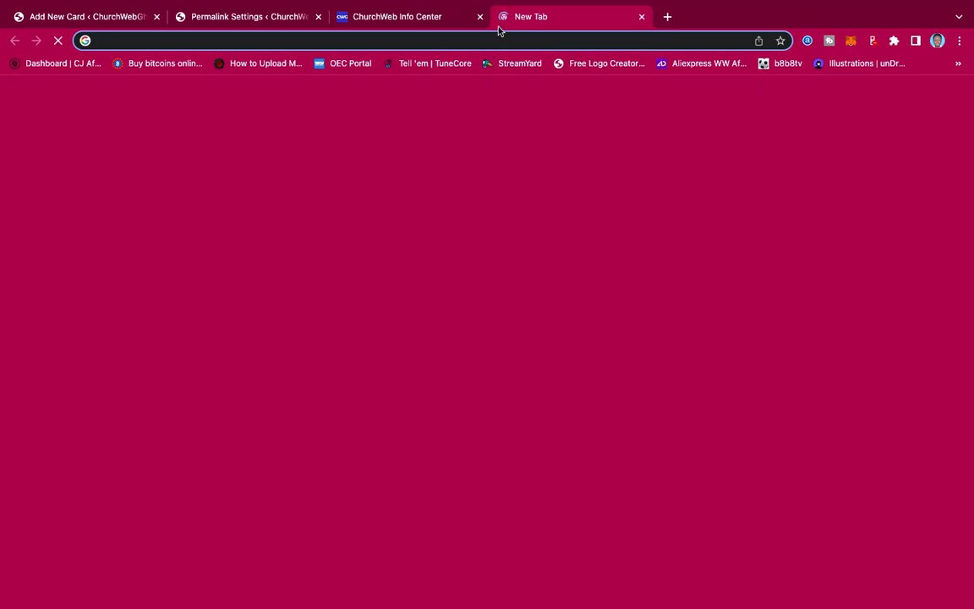
type("dummy ")
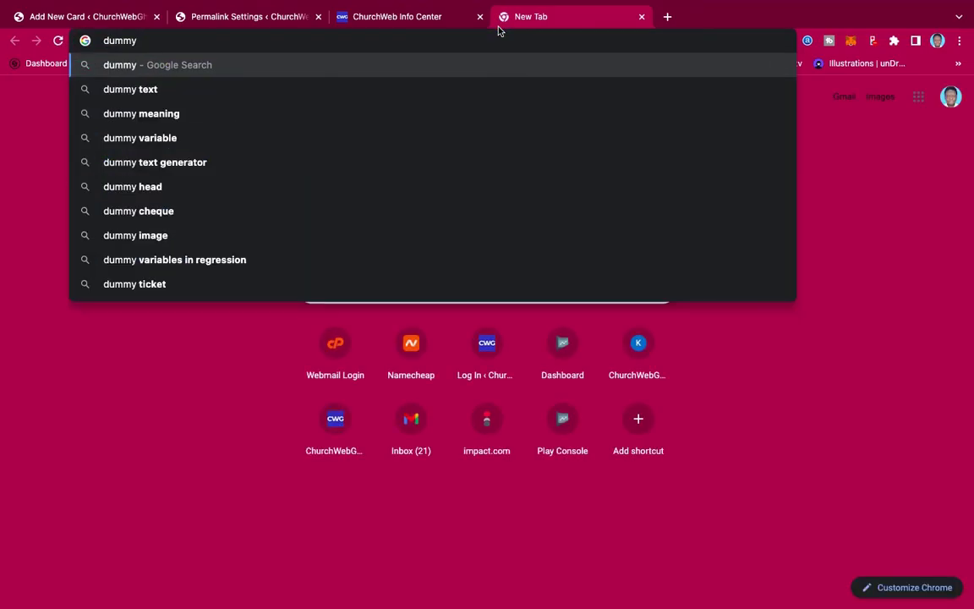
type("text")
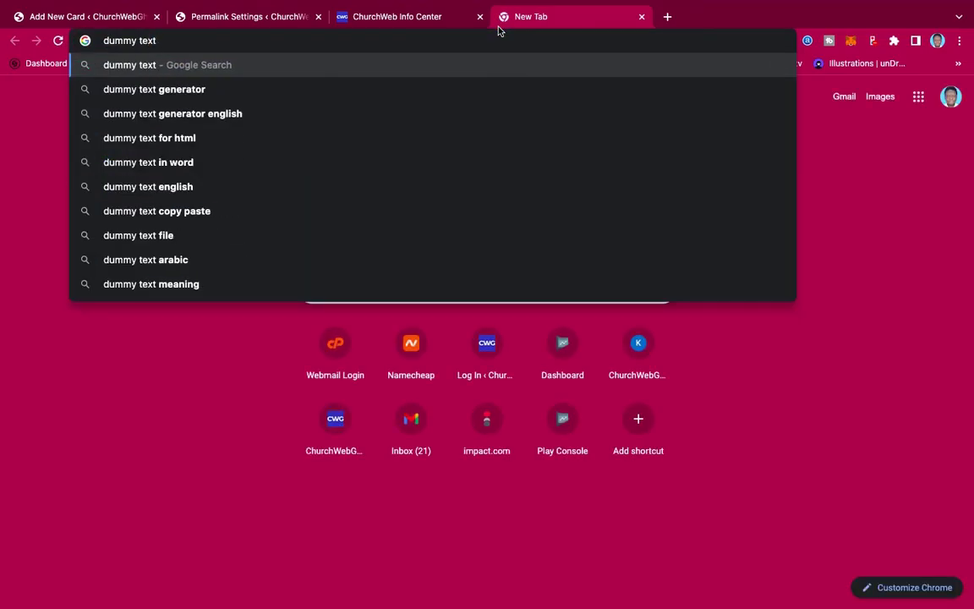
key("Return")
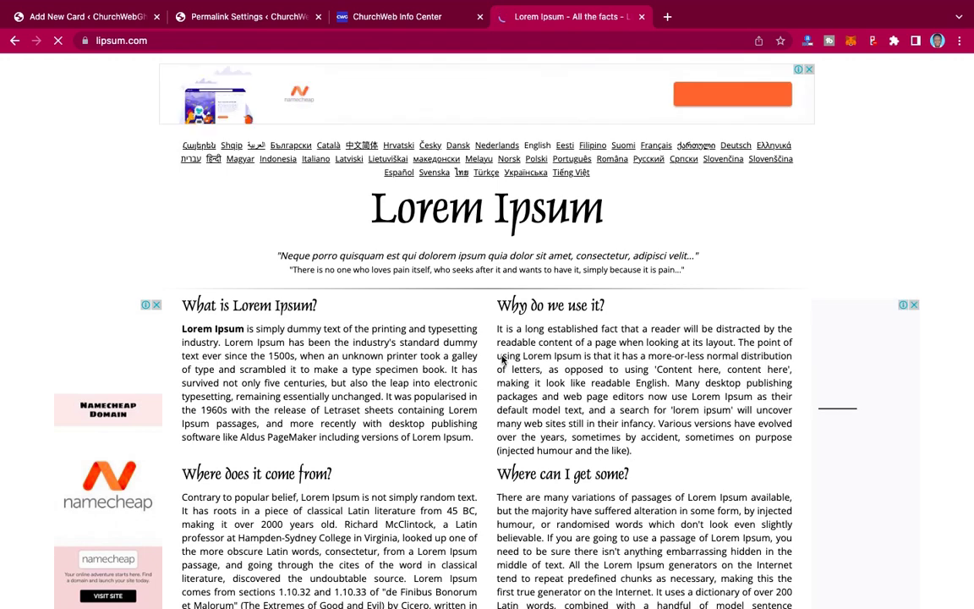
left_click_drag(633, 451, 498, 329)
key("super+c")
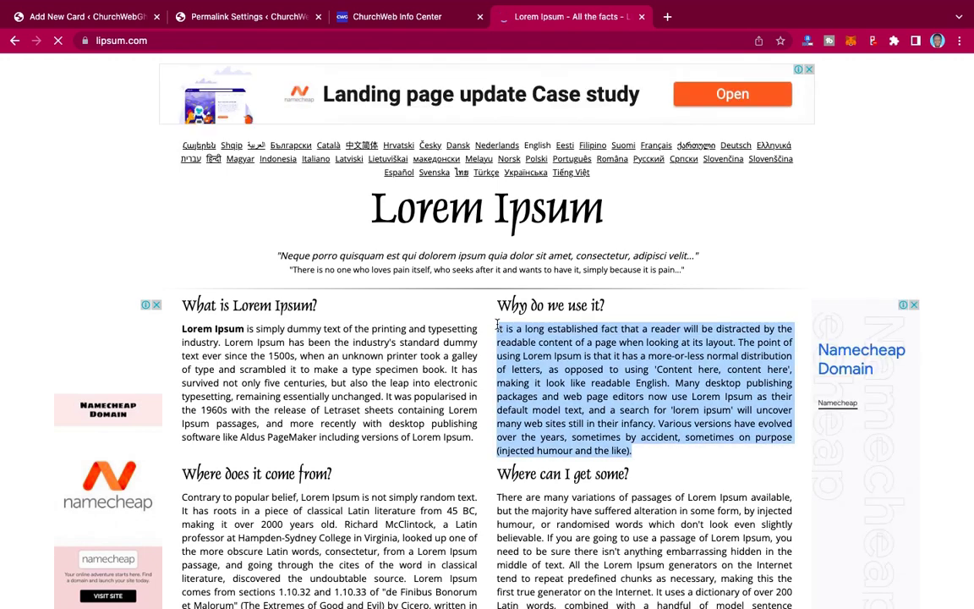
left_click(68, 12)
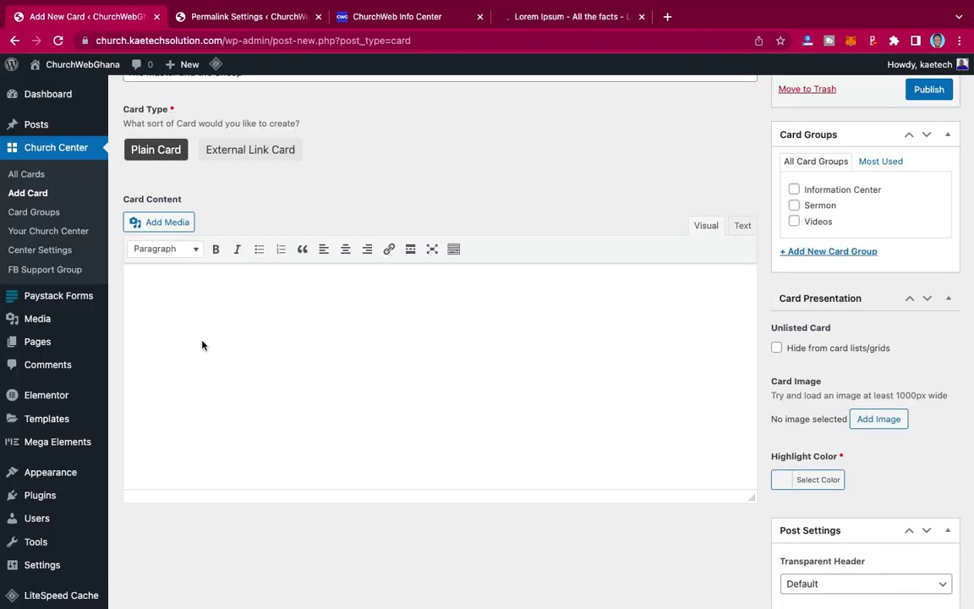
- Paste the Lorem Ipsum paragraph twice into the card content, removing extra blank lines
left_click(179, 282)
key("super+v")
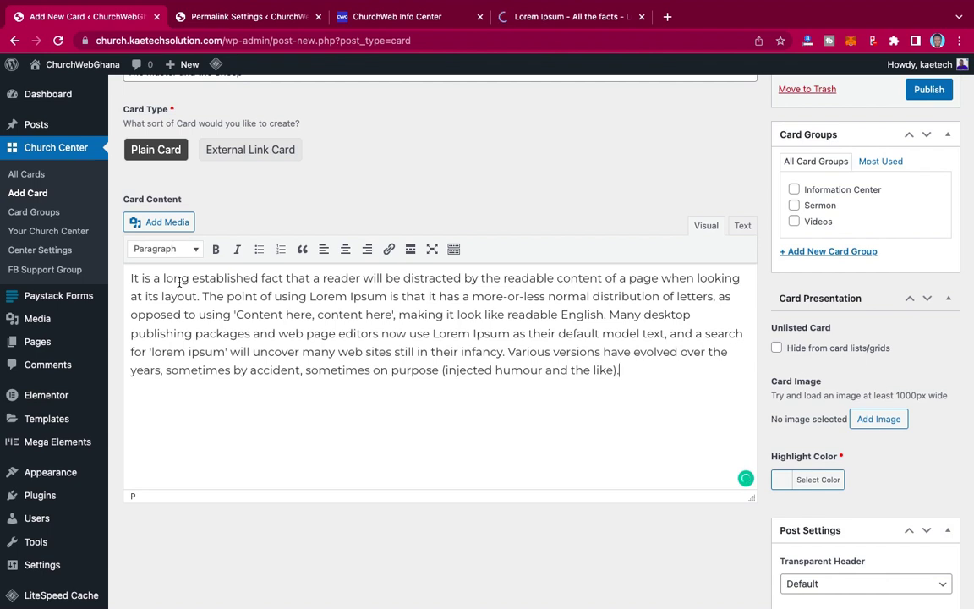
key("Return")
key("super+v")
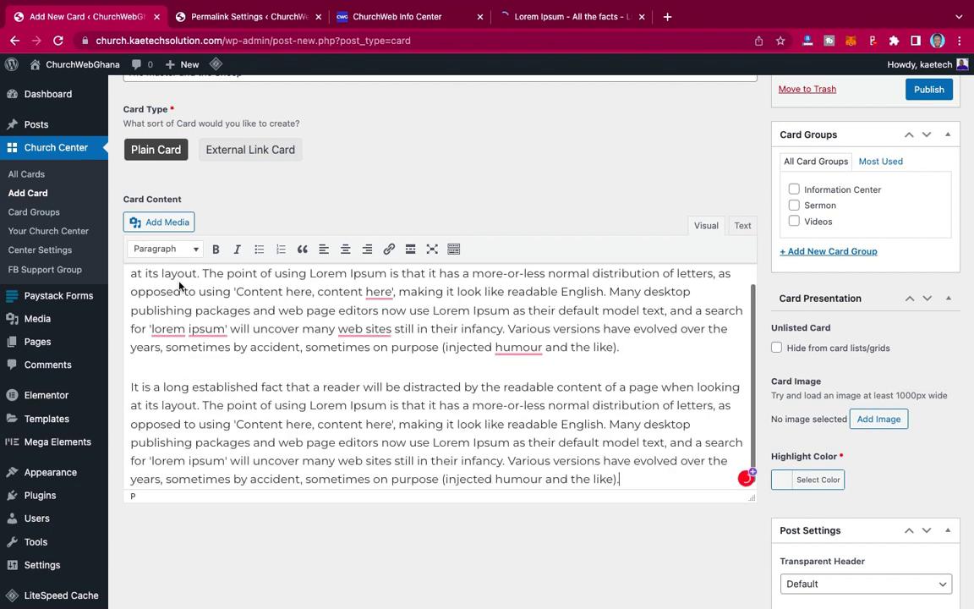
key("Return")
key("BackSpace")
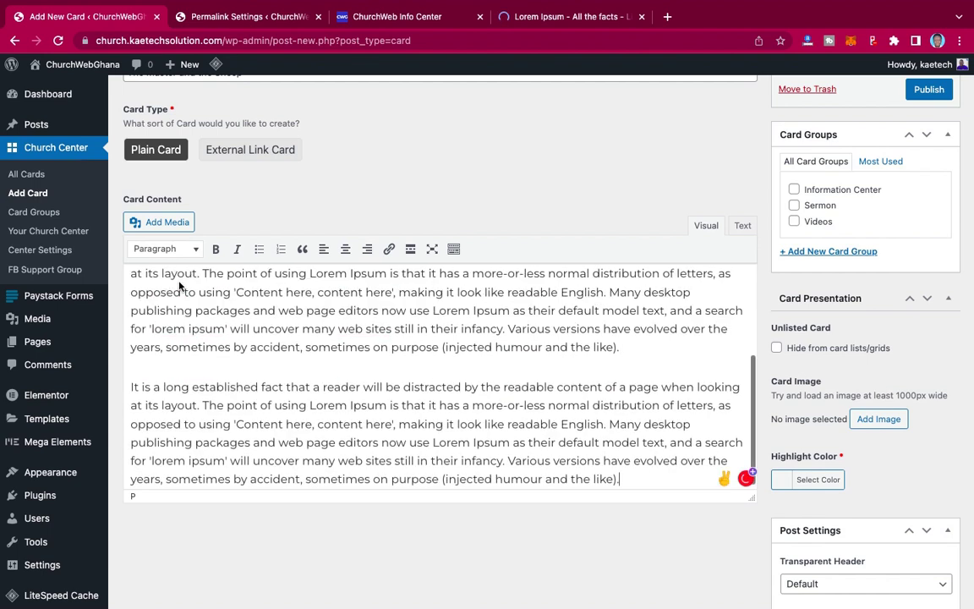
type("v")
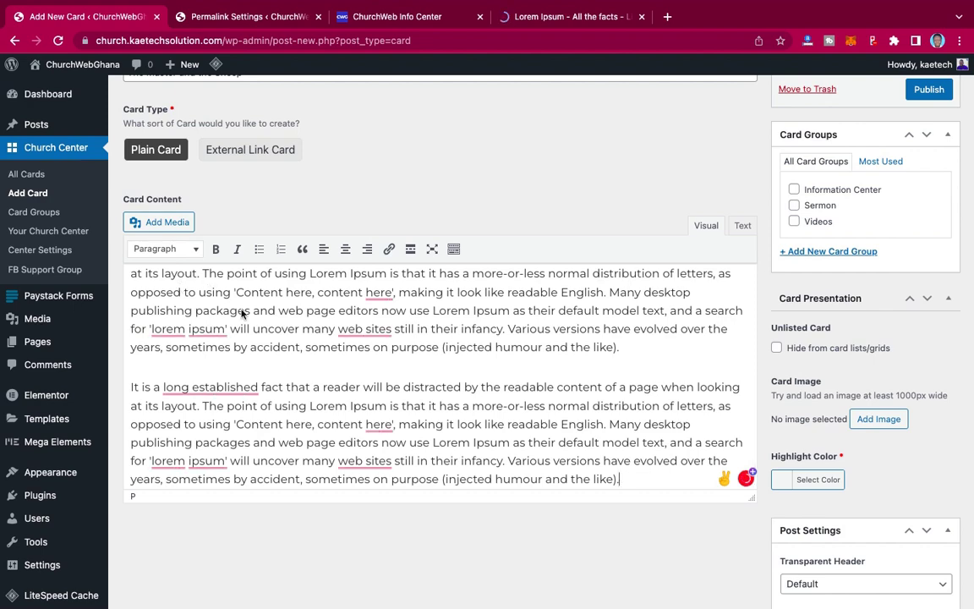
key("Return")
key("BackSpace")
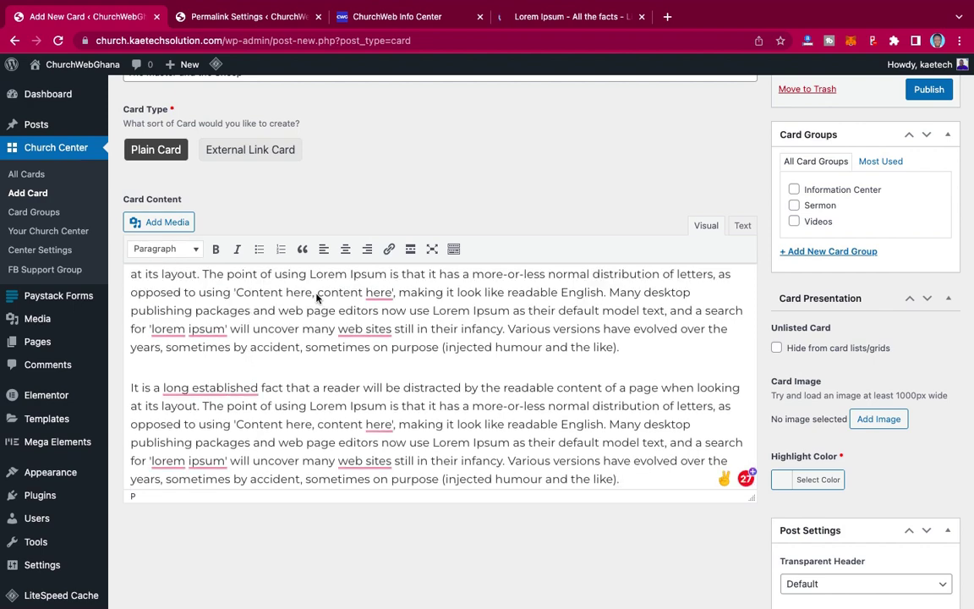
scroll(317, 297, "up", 1)
scroll(313, 376, "up", 5)
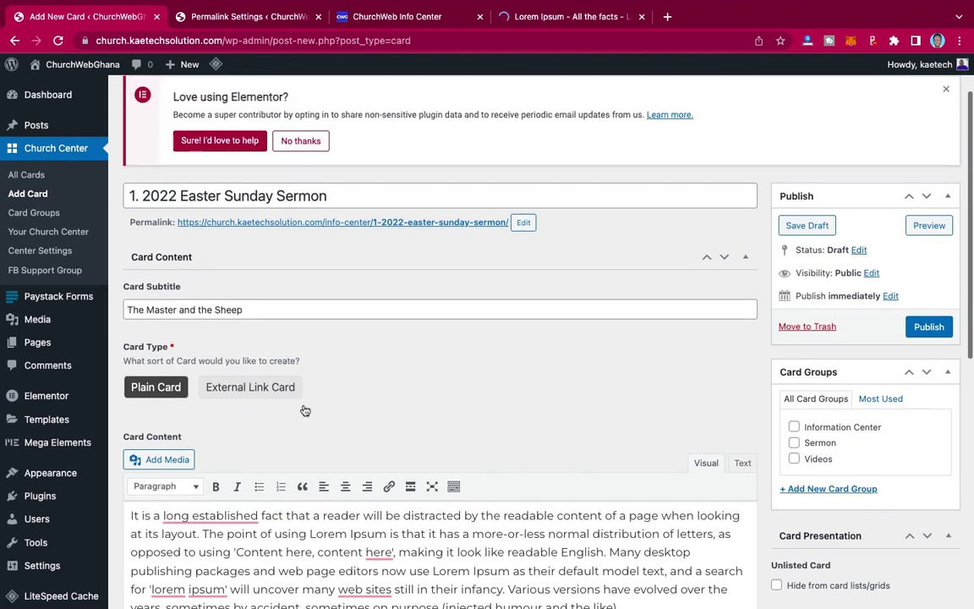
scroll(302, 408, "down", 4)
scroll(330, 429, "down", 1)
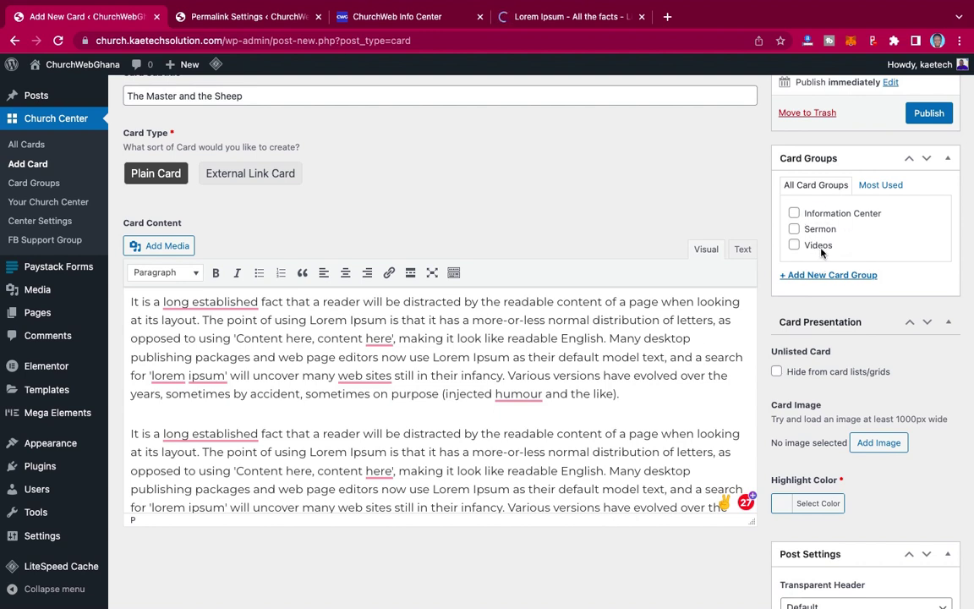
- Assign the card to the Sermon card group
left_click(794, 229)
scroll(859, 254, "up", 3)
scroll(861, 249, "down", 3)
scroll(860, 254, "down", 4)
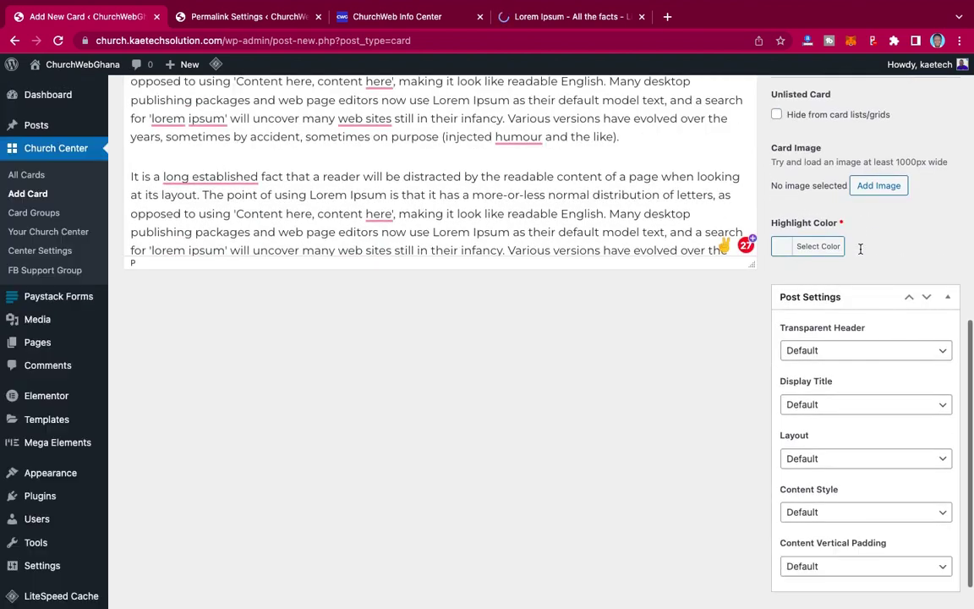
scroll(861, 287, "up", 2)
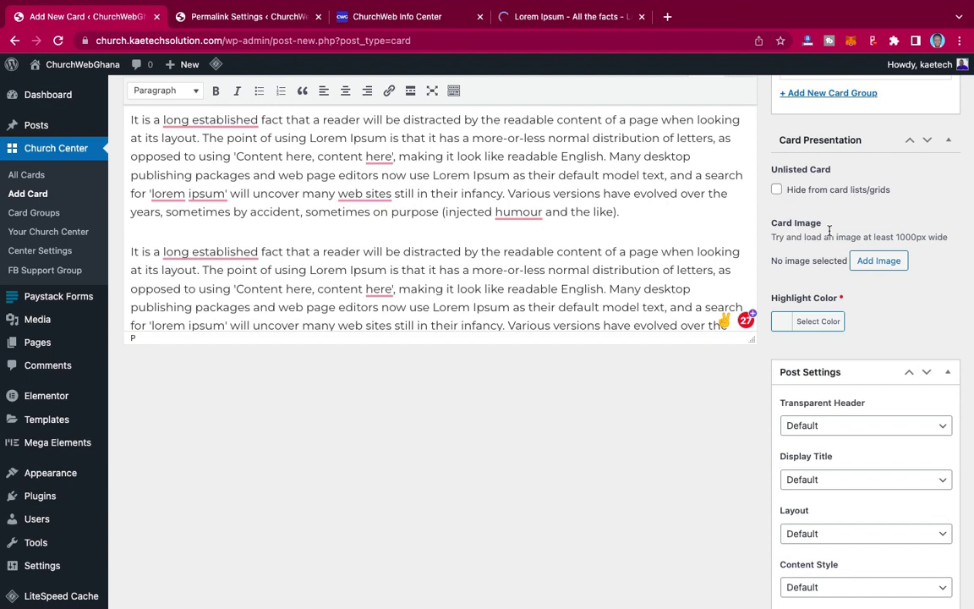
scroll(829, 230, "down", 2)
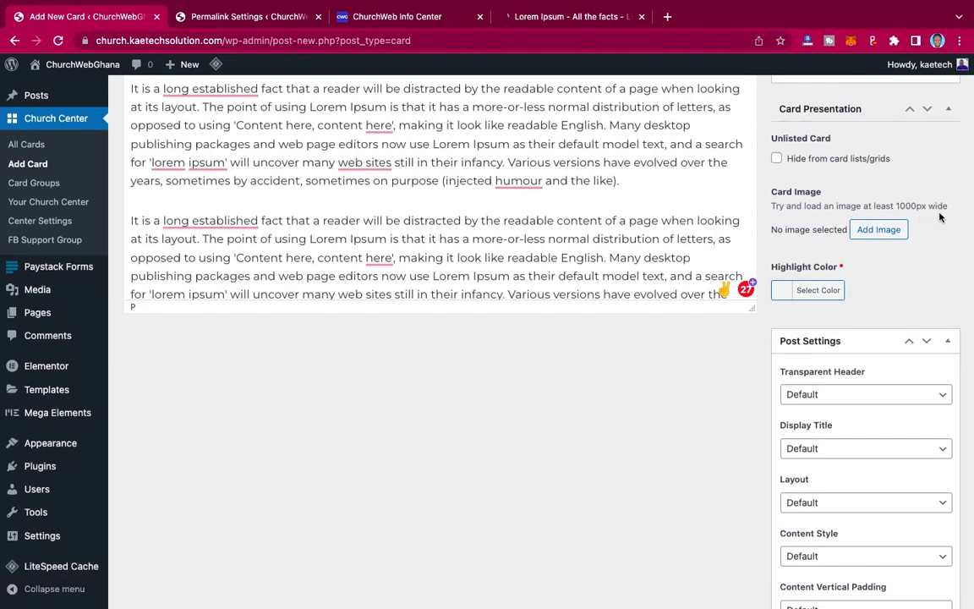
- Use the lectern photo nycholas-benaia-2wGjjX8Qb-g-unsplash-1.jpg as the card image
left_click(881, 231)
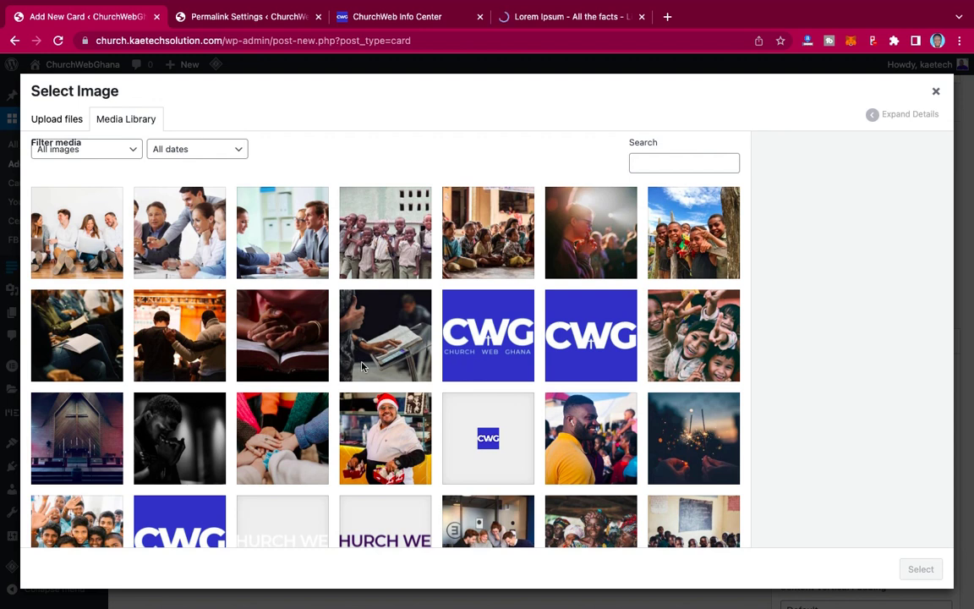
left_click(362, 366)
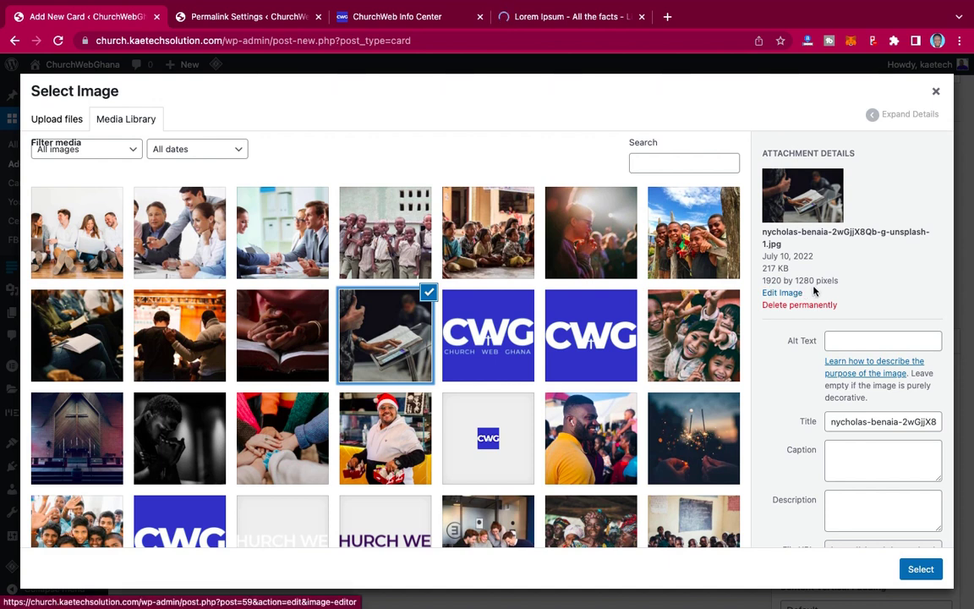
left_click(920, 568)
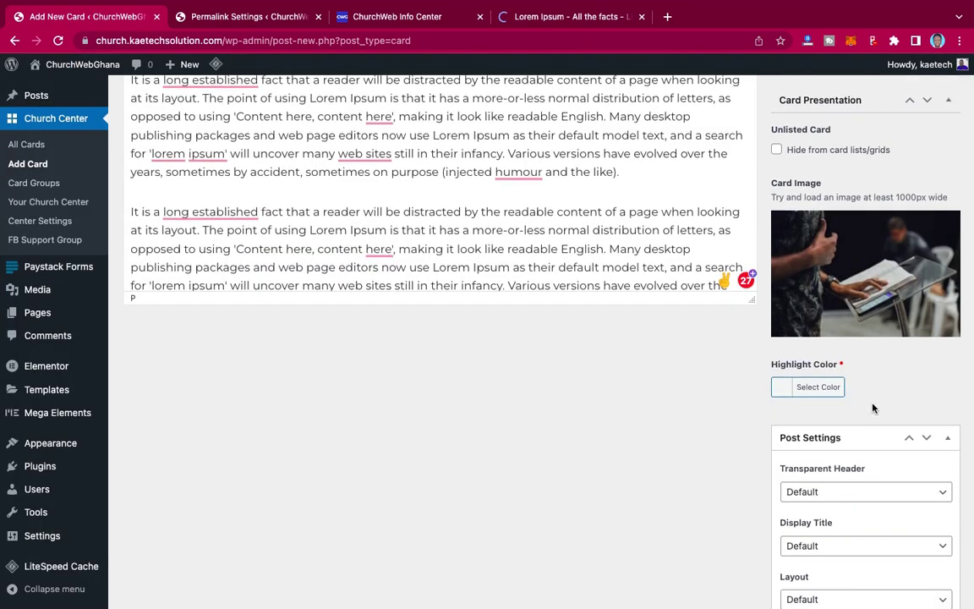
- Pick the red swatch as the highlight colour and publish the '1. 2022 Easter Sunday Sermon' card
scroll(871, 406, "down", 5)
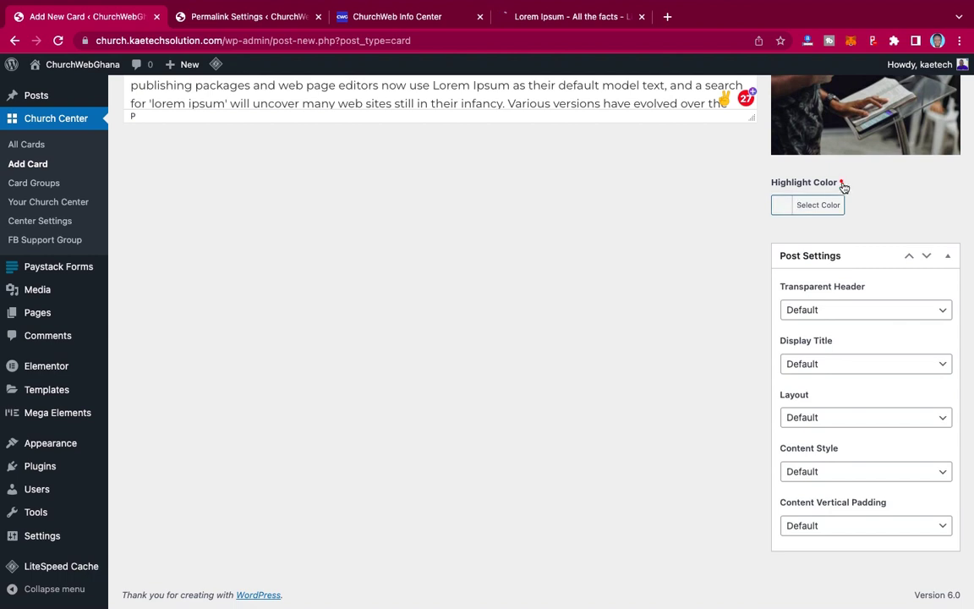
left_click(783, 210)
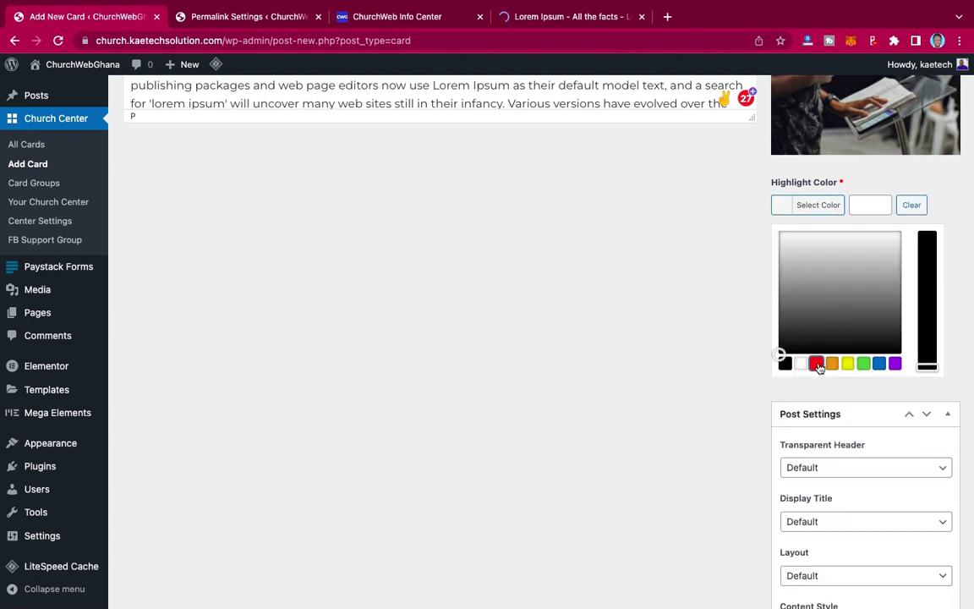
left_click(816, 364)
left_click(785, 208)
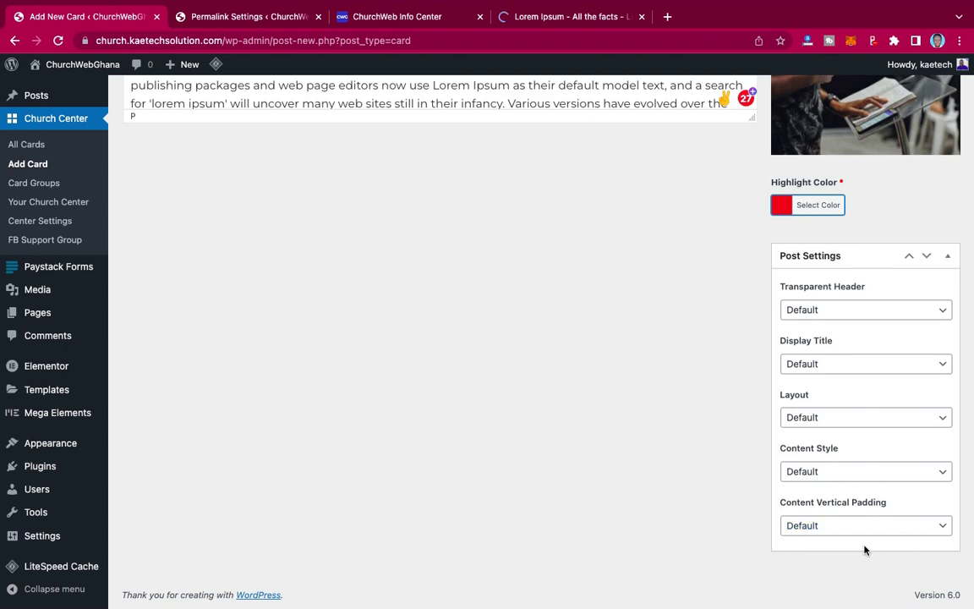
scroll(874, 444, "up", 10)
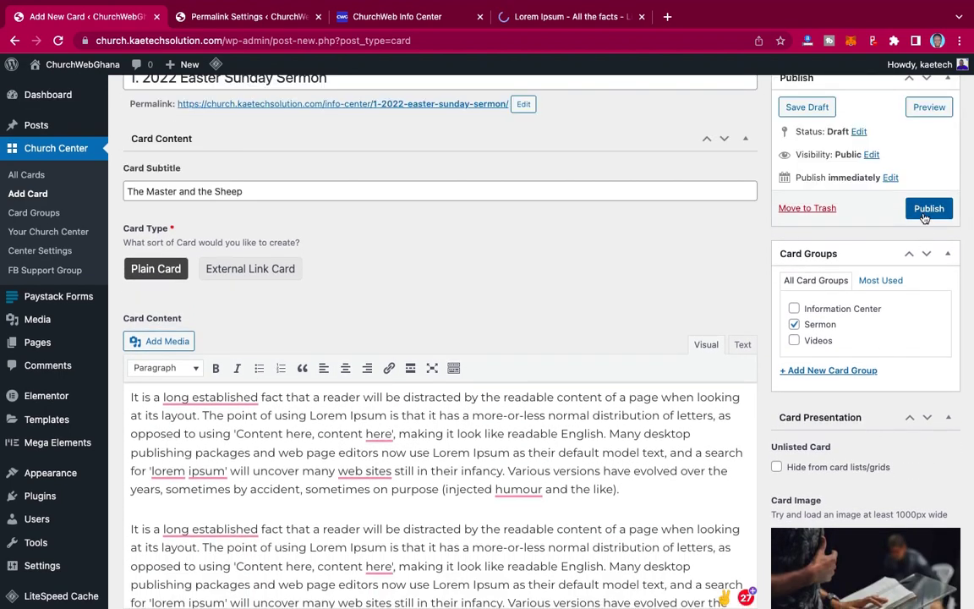
left_click(927, 210)
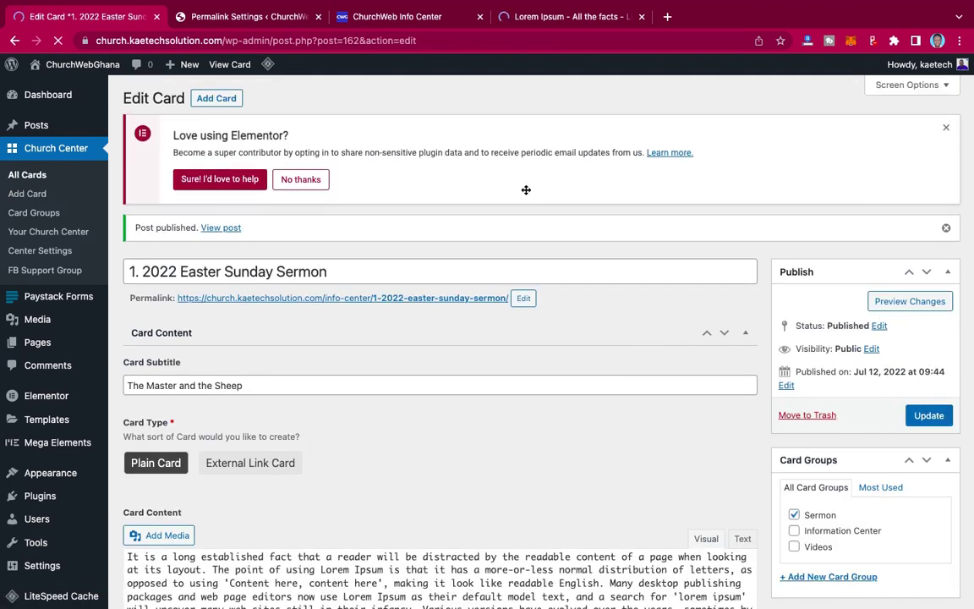
- Reload the ChurchWeb Info Center page in its browser tab to show the new sermon card
left_click(398, 23)
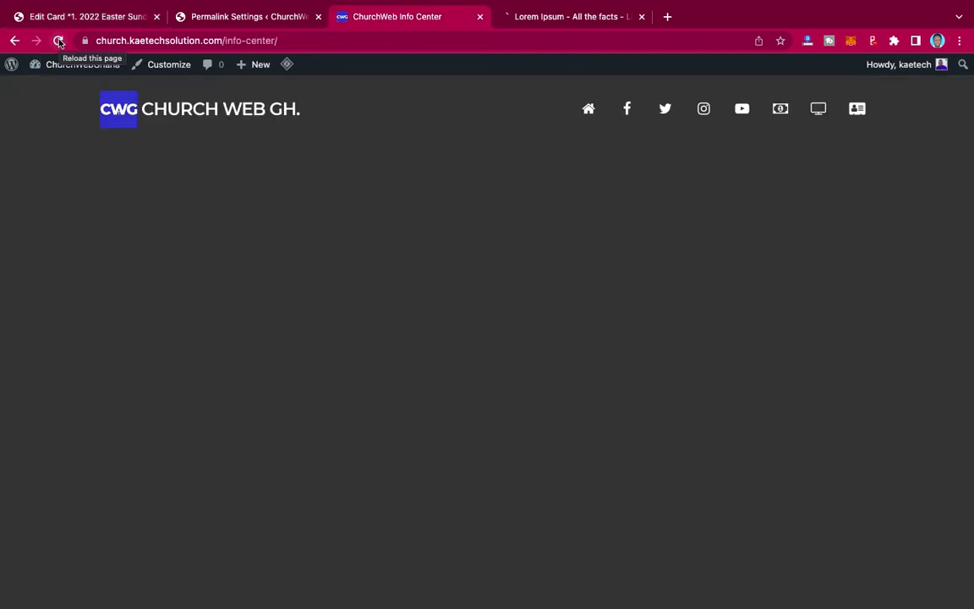
left_click(59, 43)
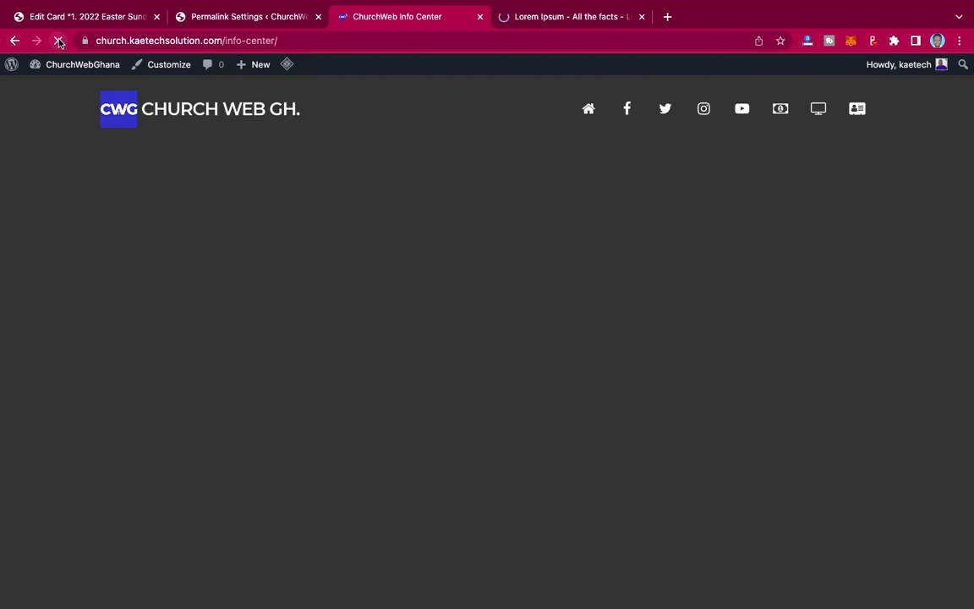
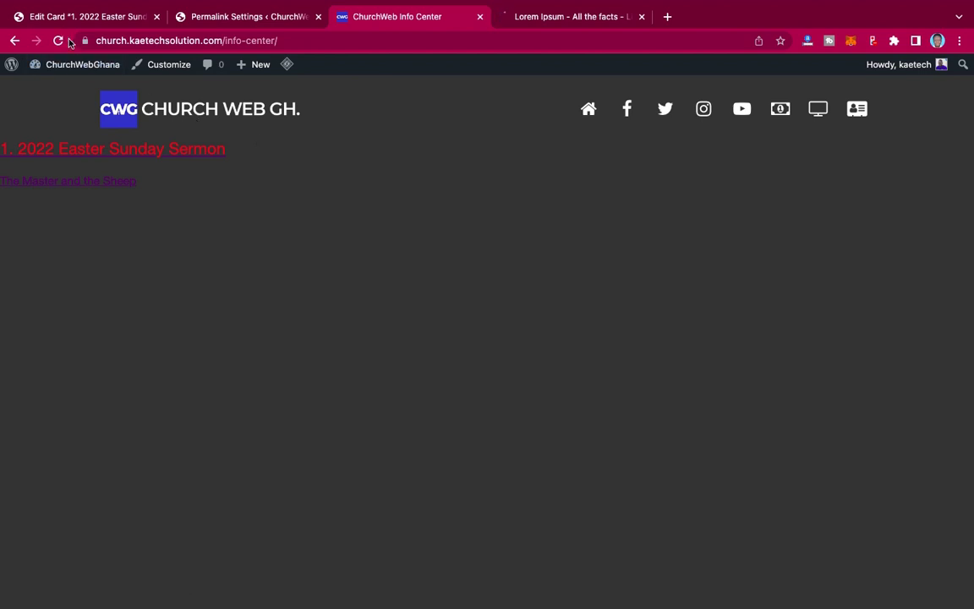
- Purge all LiteSpeed caches and reload the Info Center page
mouse_move(288, 66)
left_click(307, 126)
key("super+r")
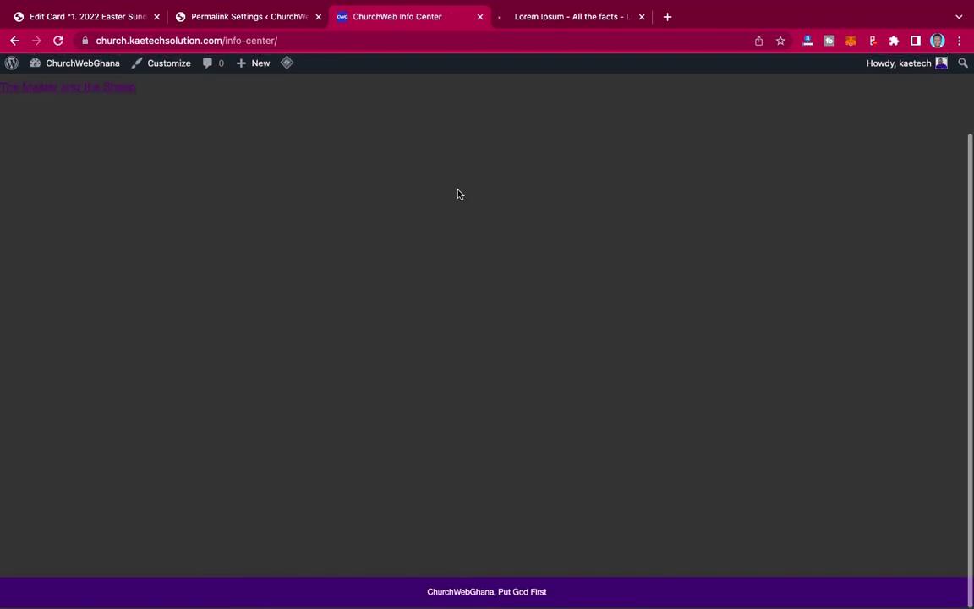
- Return to the card editor and start a blank new card via Church Center > Add Card
left_click(110, 17)
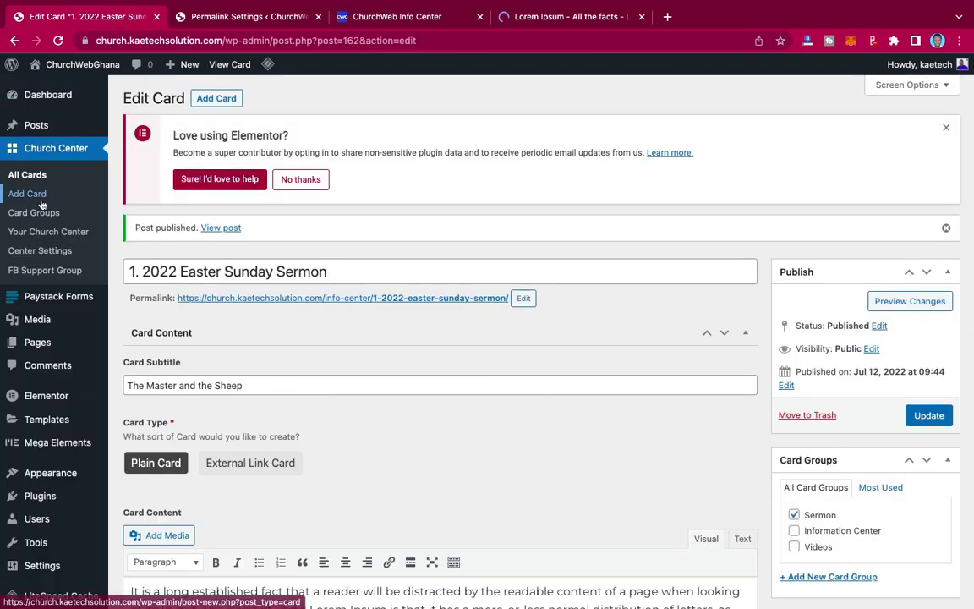
left_click(28, 194)
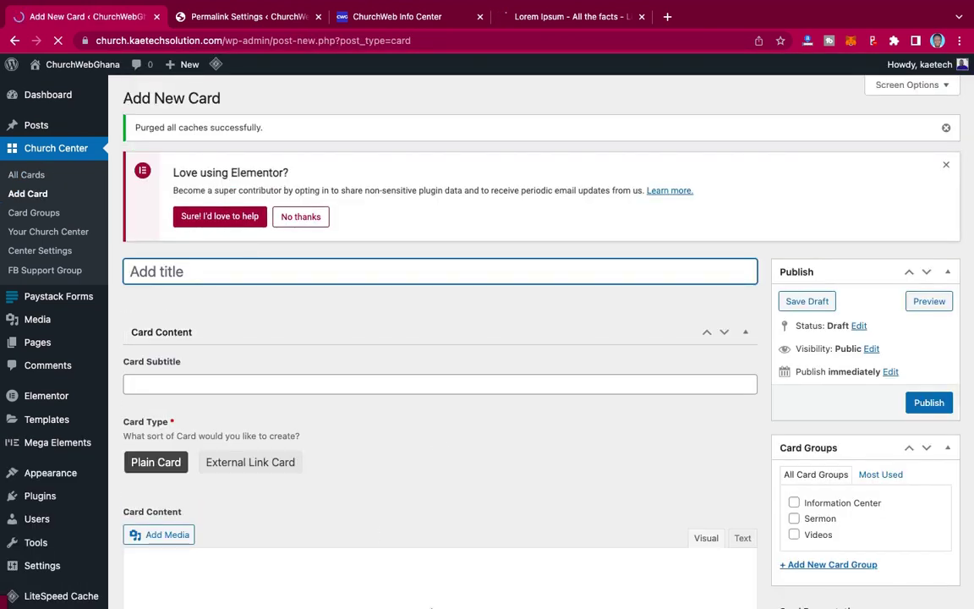
mouse_move(420, 596)
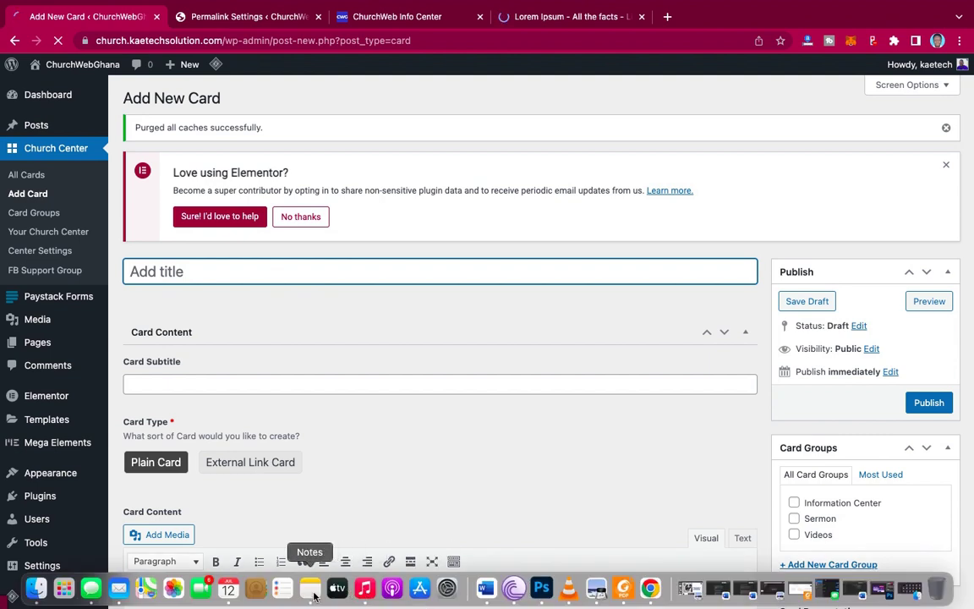
- Copy sermon entry 8 with its byline from the Church Website note, then return to Chrome
left_click(314, 596)
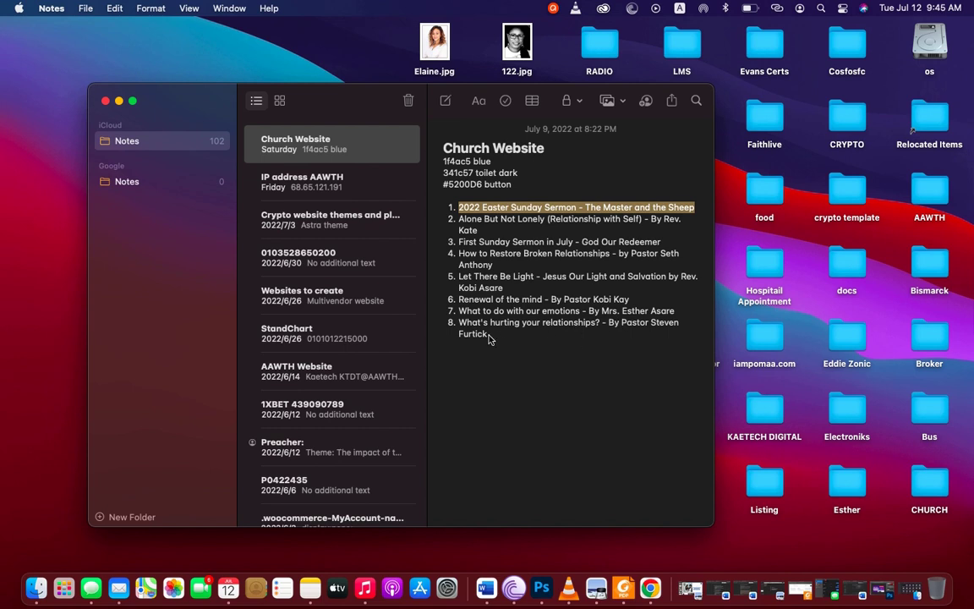
left_click_drag(489, 338, 462, 328)
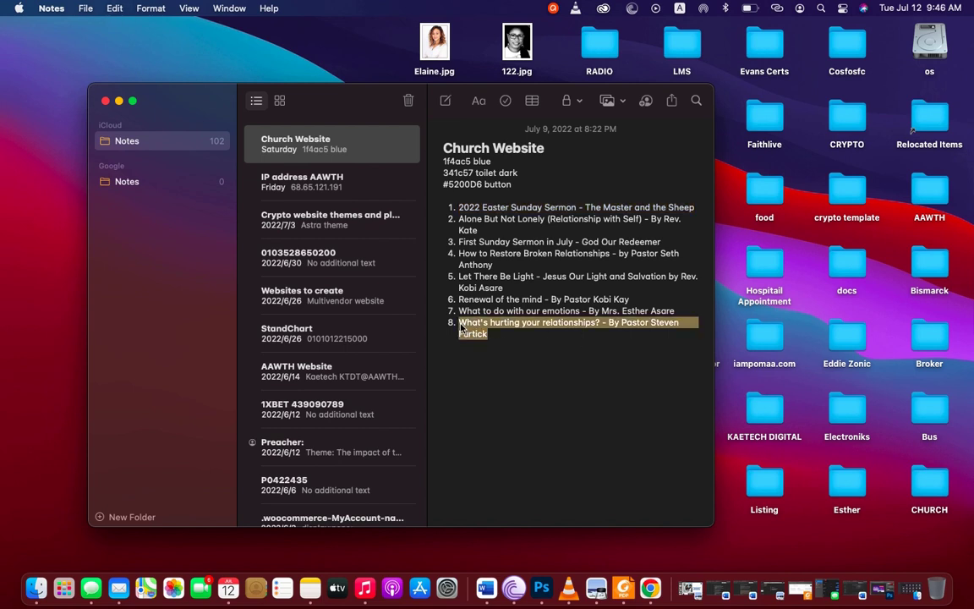
key("ctrl+Right")
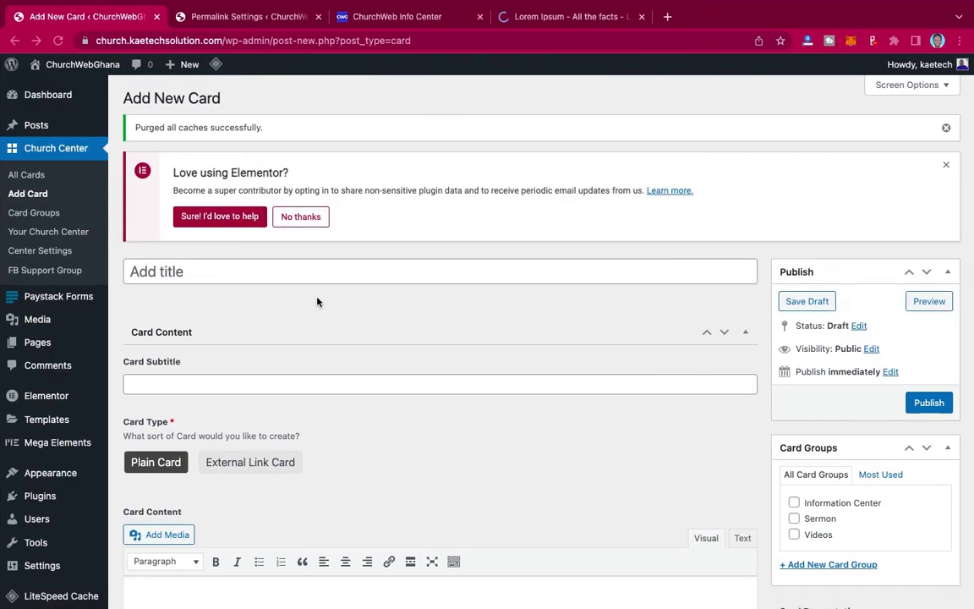
- Paste the sermon entry as the card title and move its 'By Pastor…' byline into Card Subtitle
left_click(272, 272)
type("8. What's hurting your relationships? - By Pastor Steven Furtick")
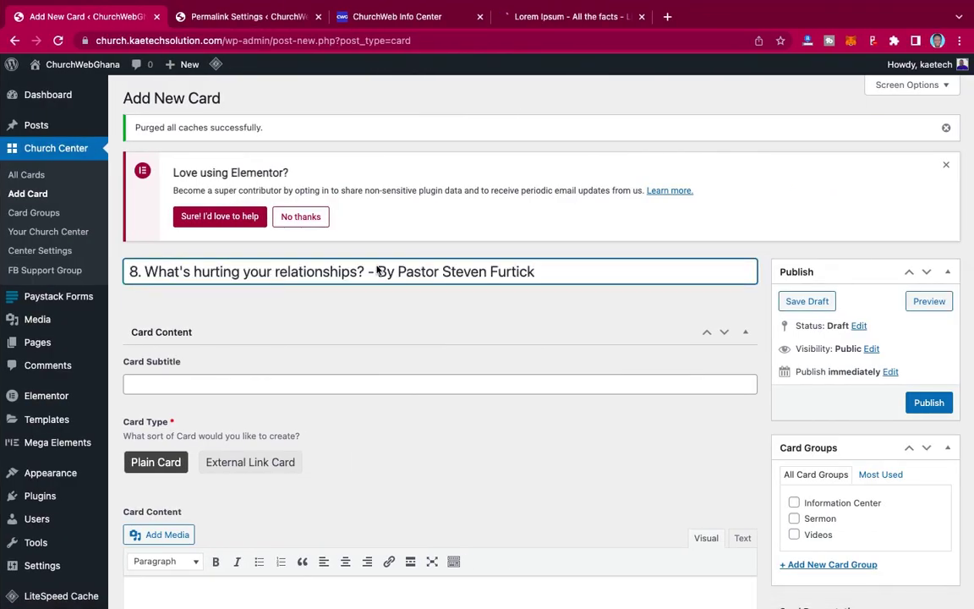
left_click_drag(533, 271, 380, 272)
key("super+c")
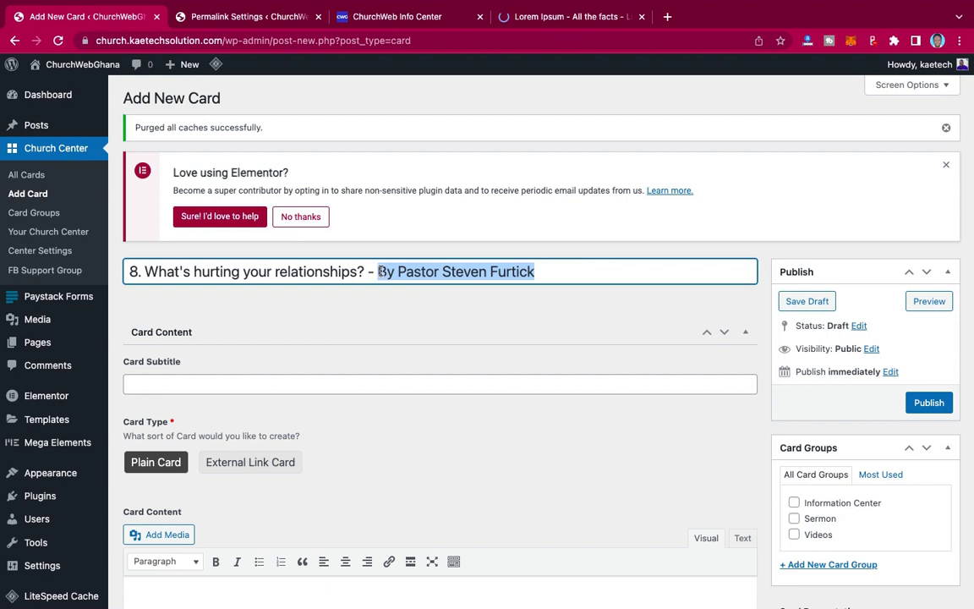
key("BackSpace")
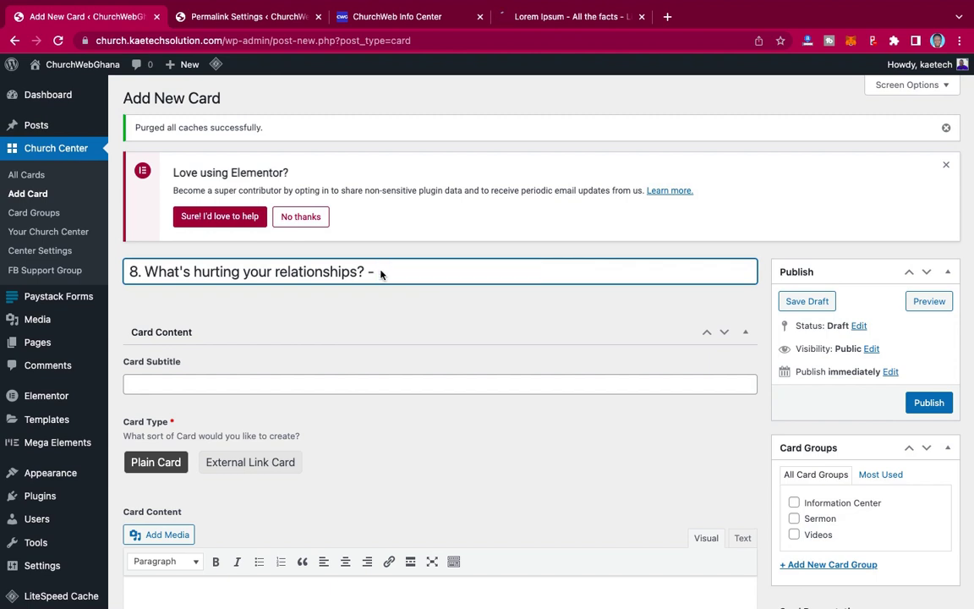
left_click(246, 387)
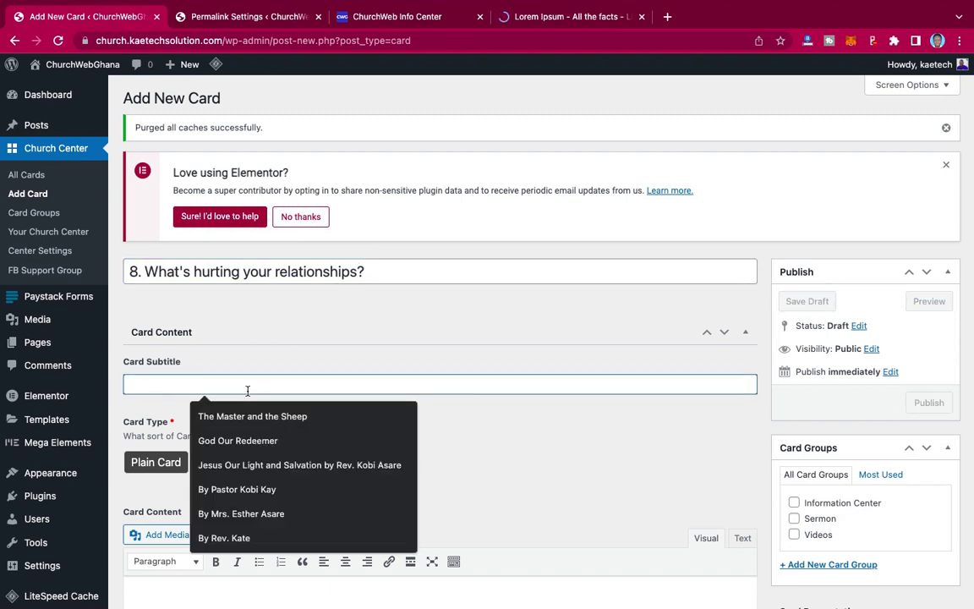
key("super+v")
scroll(403, 387, "down", 5)
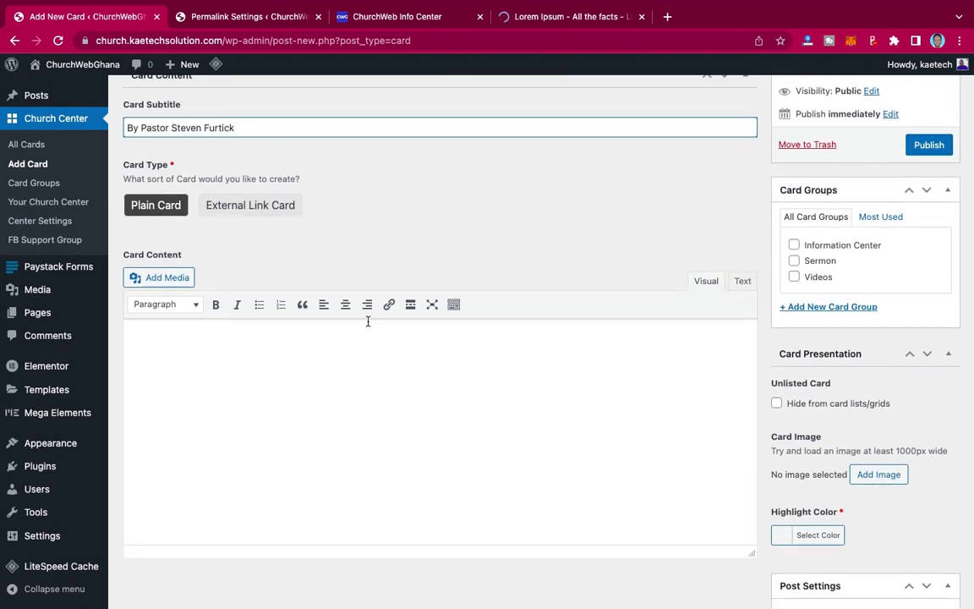
scroll(393, 201, "up", 3)
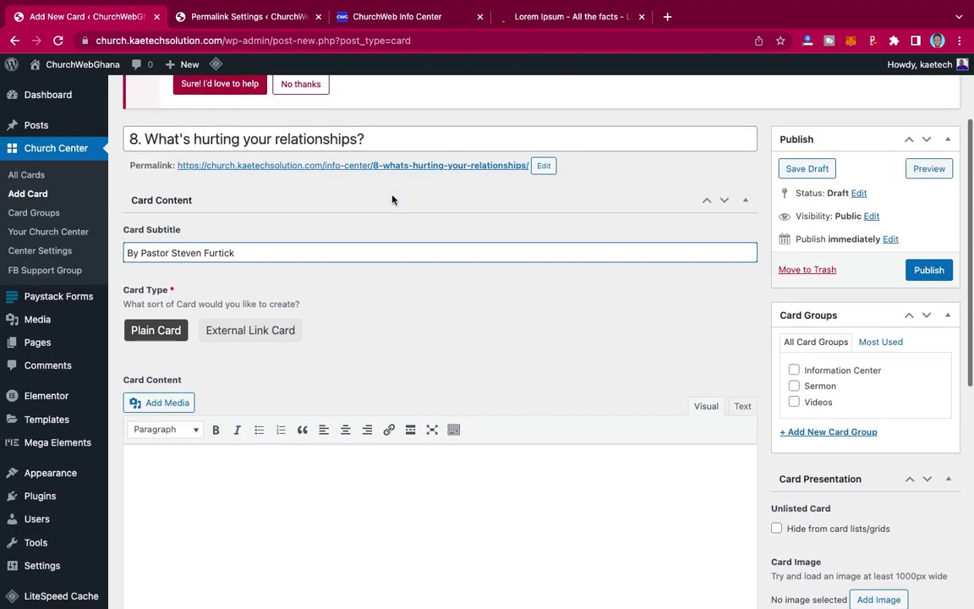
- Delete the '8. ' numbering from the start of the card title
left_click(142, 139)
left_click_drag(142, 139, 123, 142)
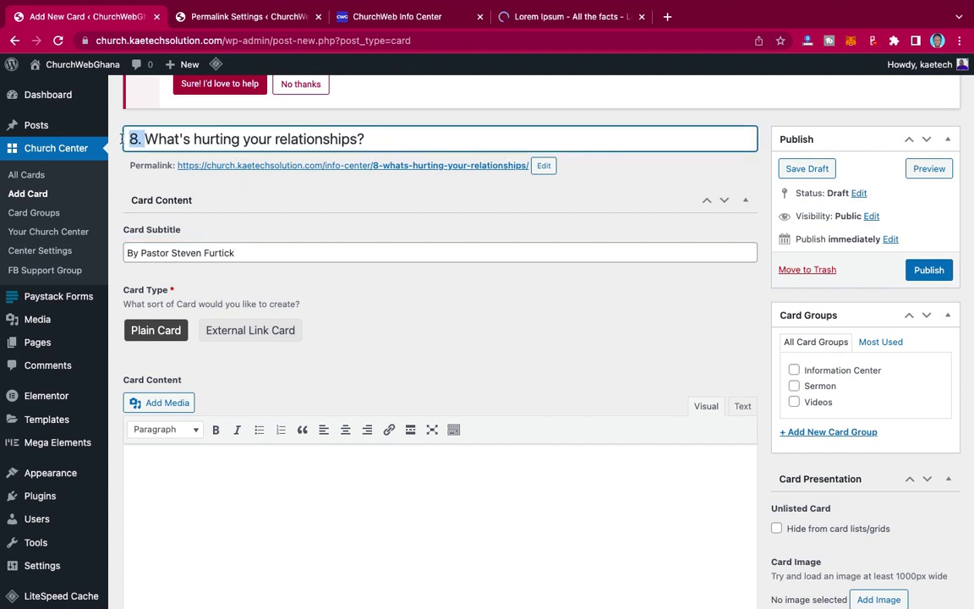
key("BackSpace")
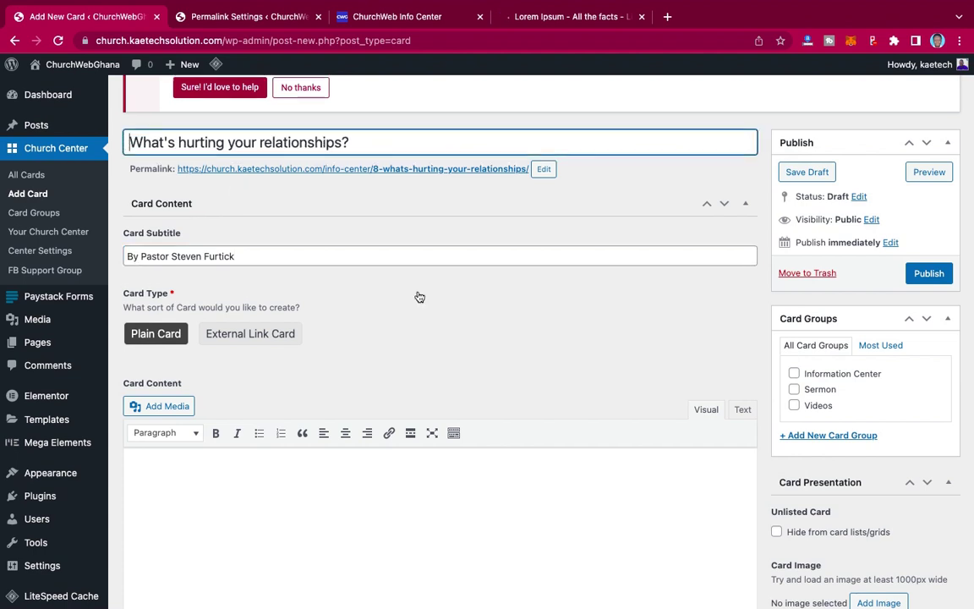
scroll(417, 295, "up", 3)
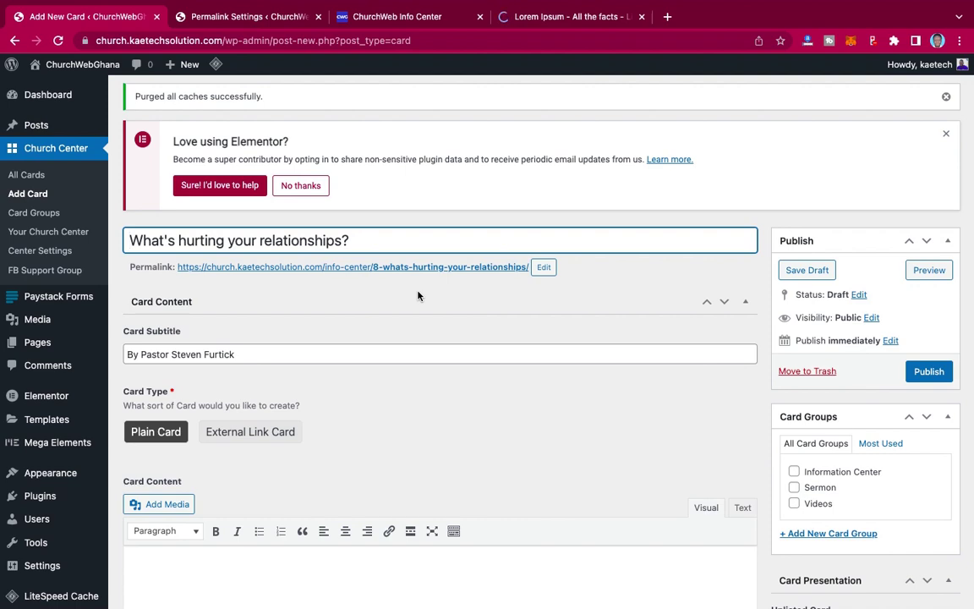
scroll(418, 295, "down", 4)
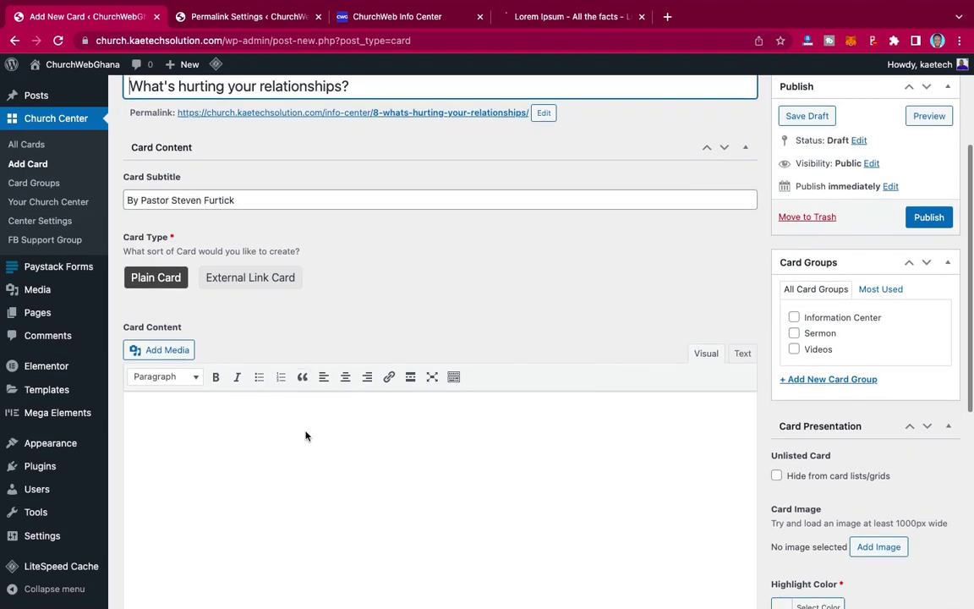
scroll(348, 445, "down", 2)
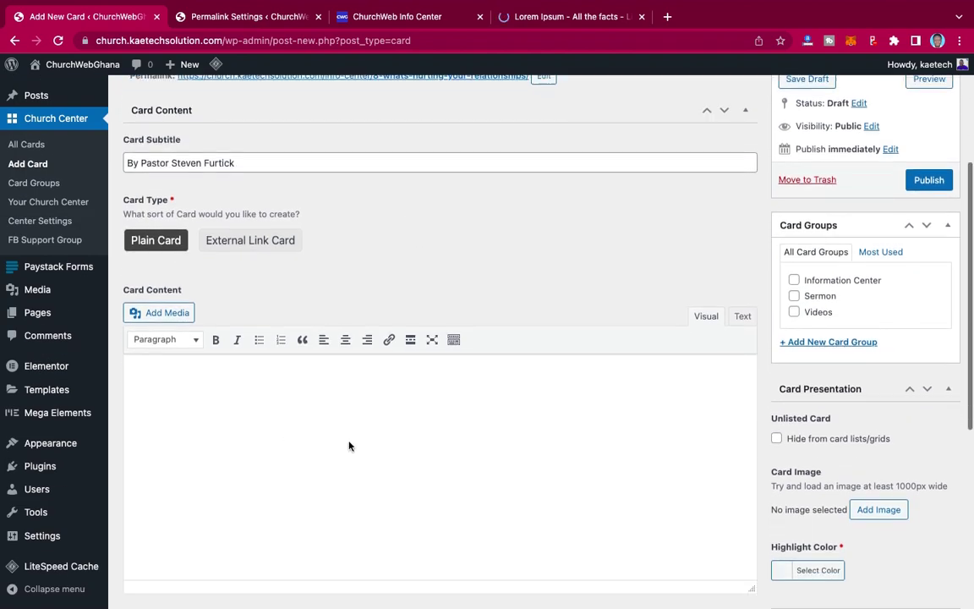
- Open youtube.com in a new browser tab
left_click(667, 17)
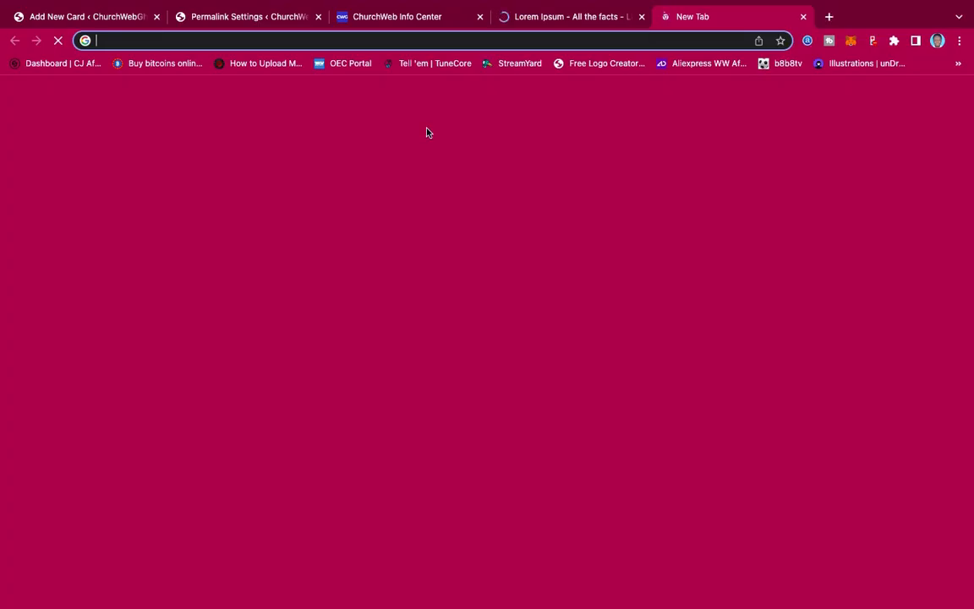
type("youtube")
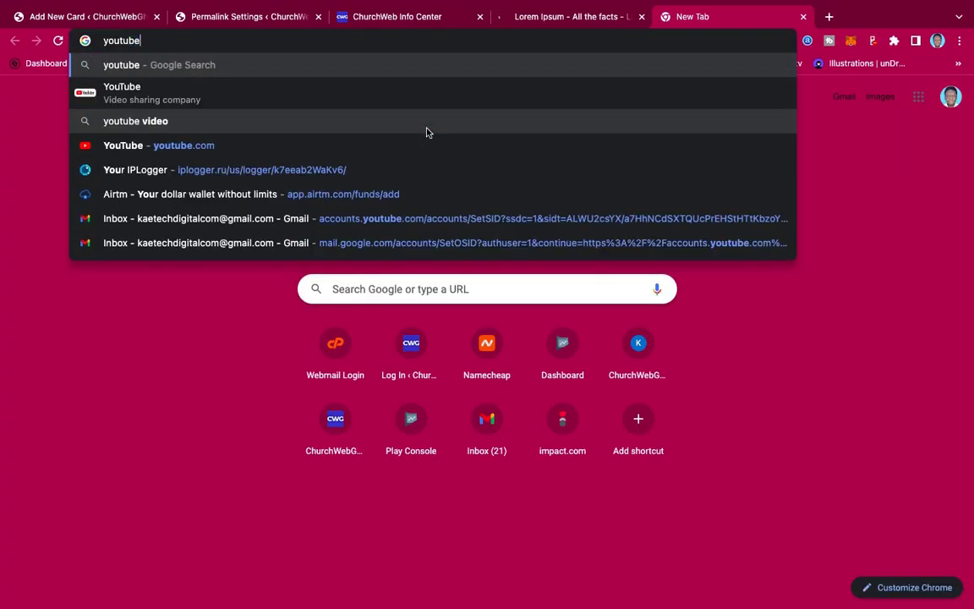
type(".com")
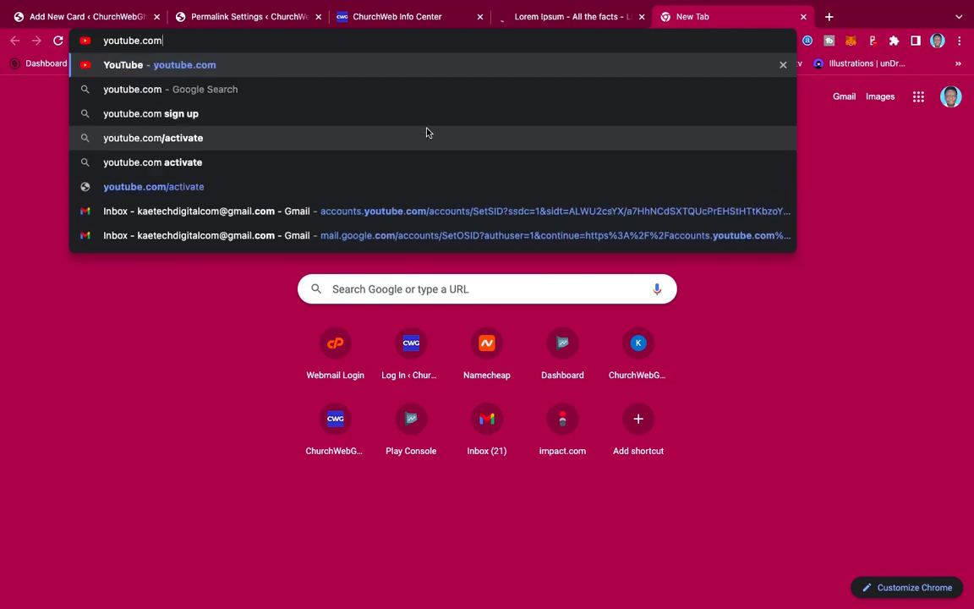
key("Return")
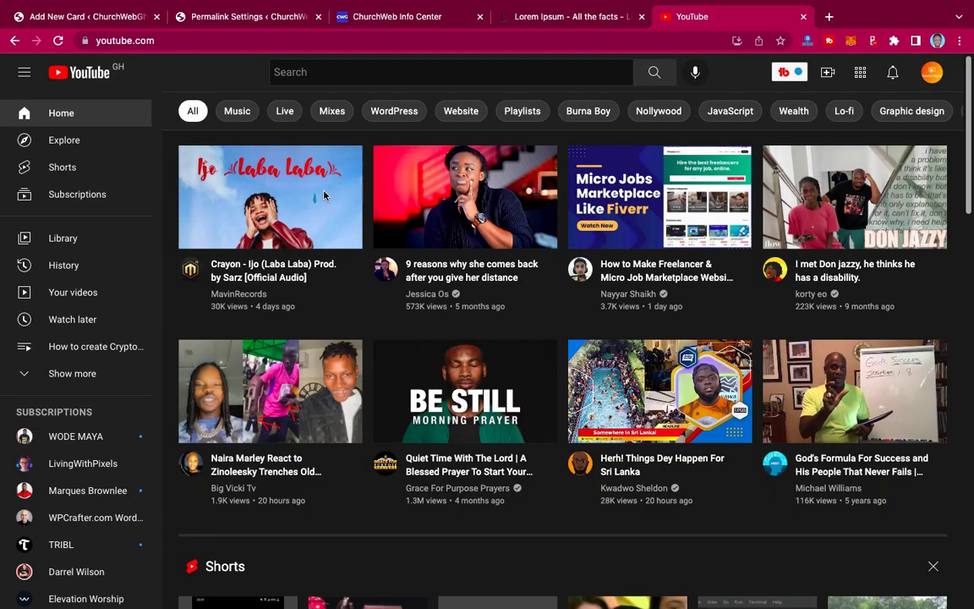
scroll(786, 414, "down", 4)
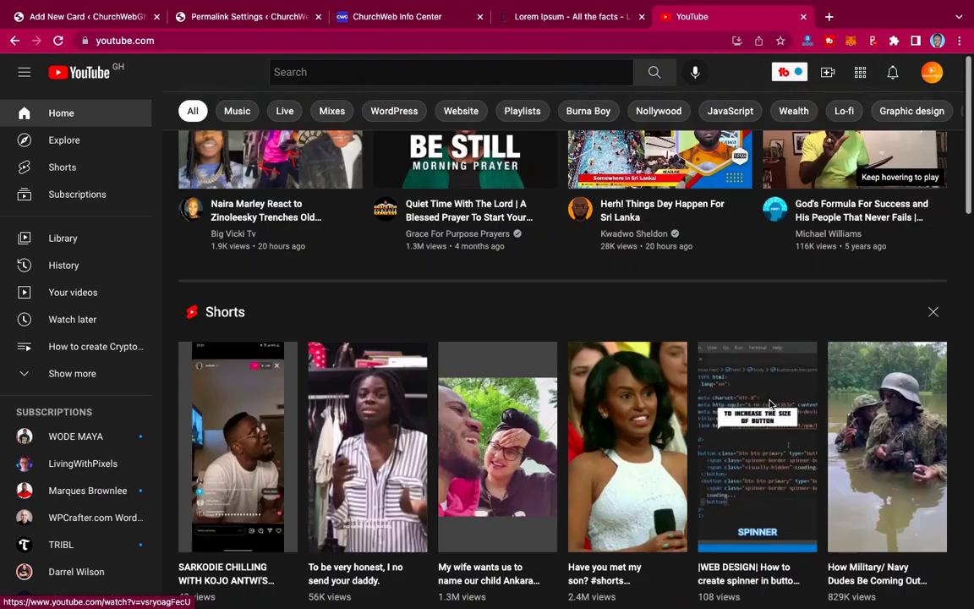
scroll(771, 406, "up", 4)
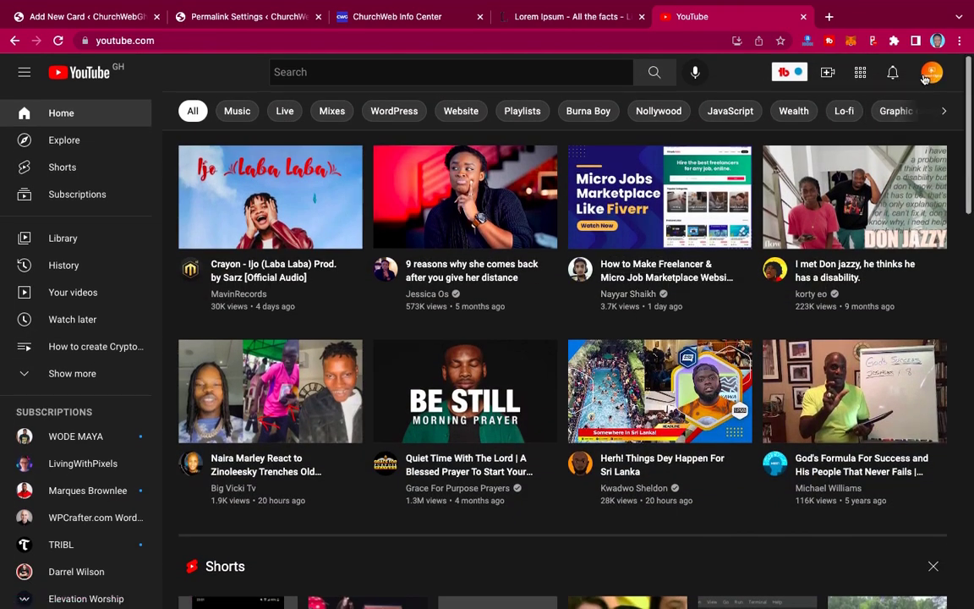
- Search 'sermons by pastor steven furtick' and open 'How To Keep Your Faith In A Desperate Situation'
left_click(462, 78)
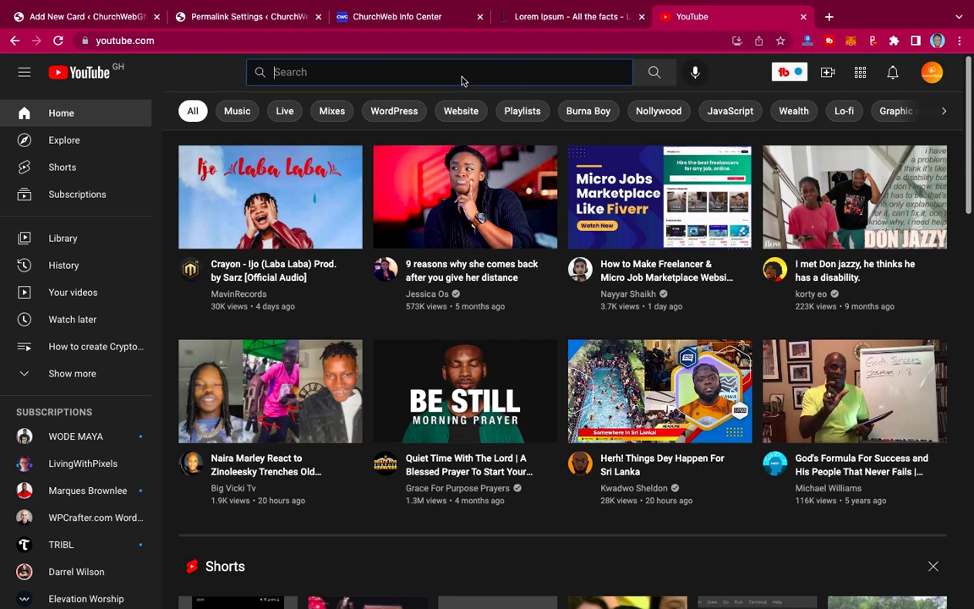
type("By Pastor Steven Furtick")
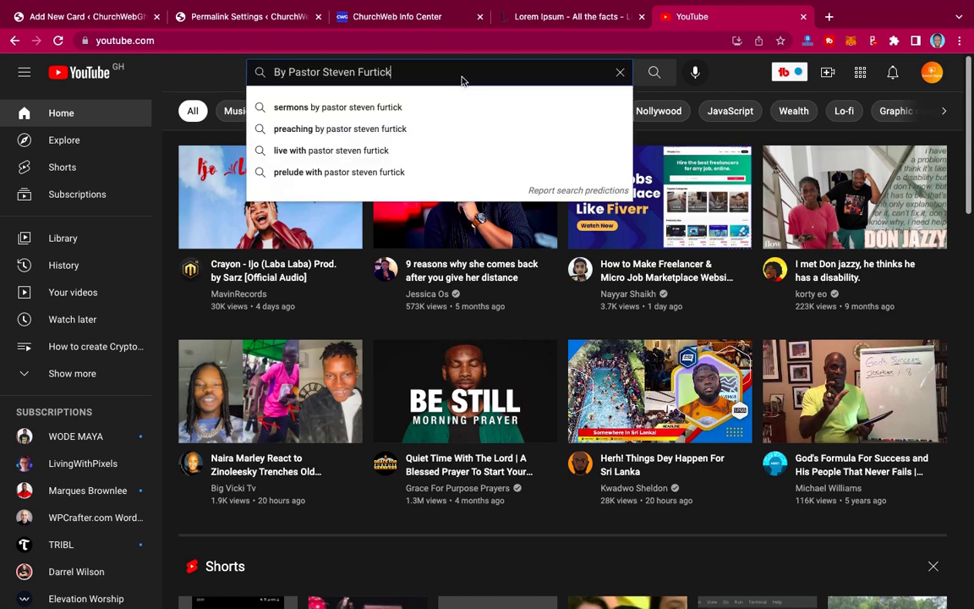
left_click(397, 106)
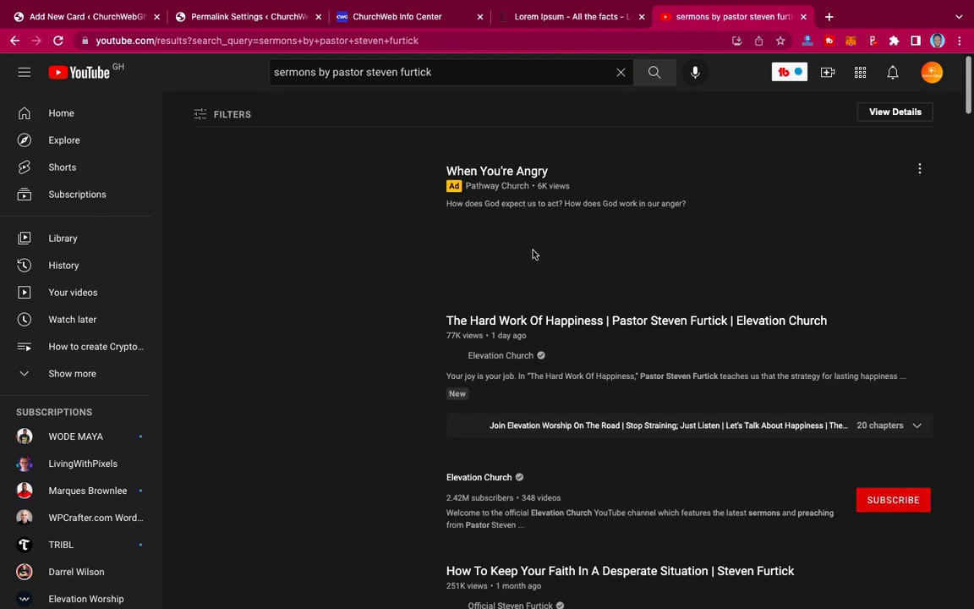
scroll(581, 337, "down", 5)
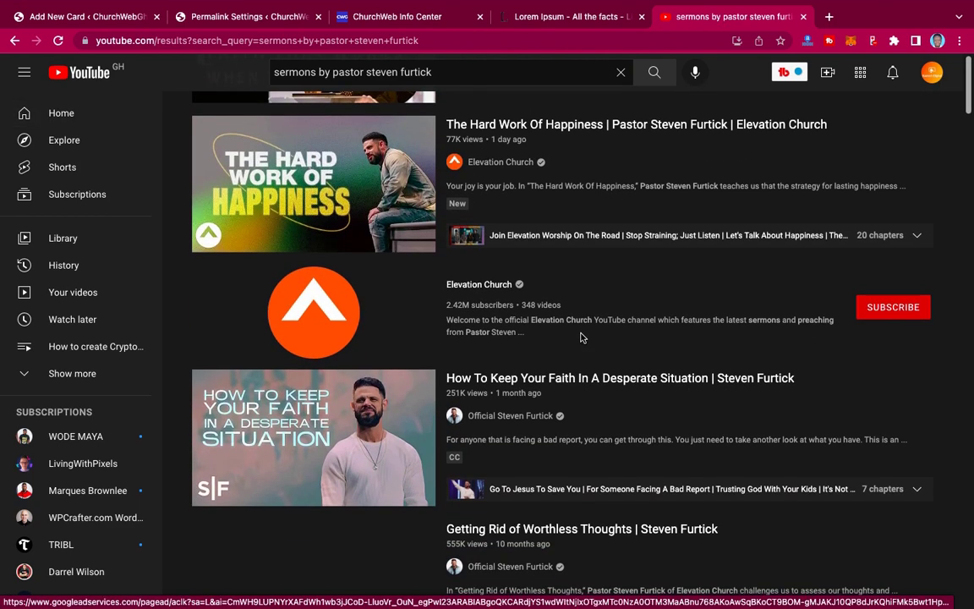
scroll(581, 337, "up", 5)
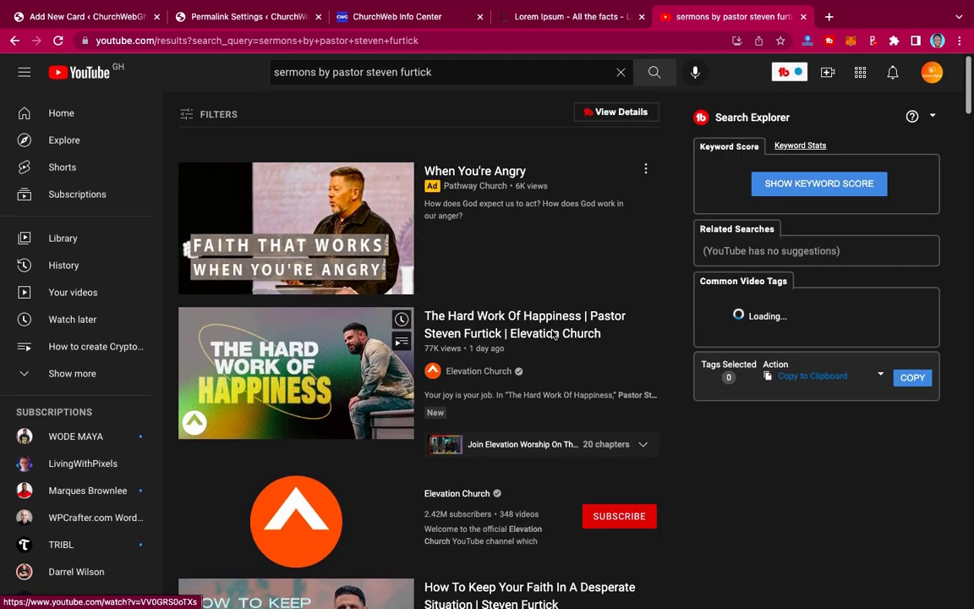
scroll(554, 334, "down", 10)
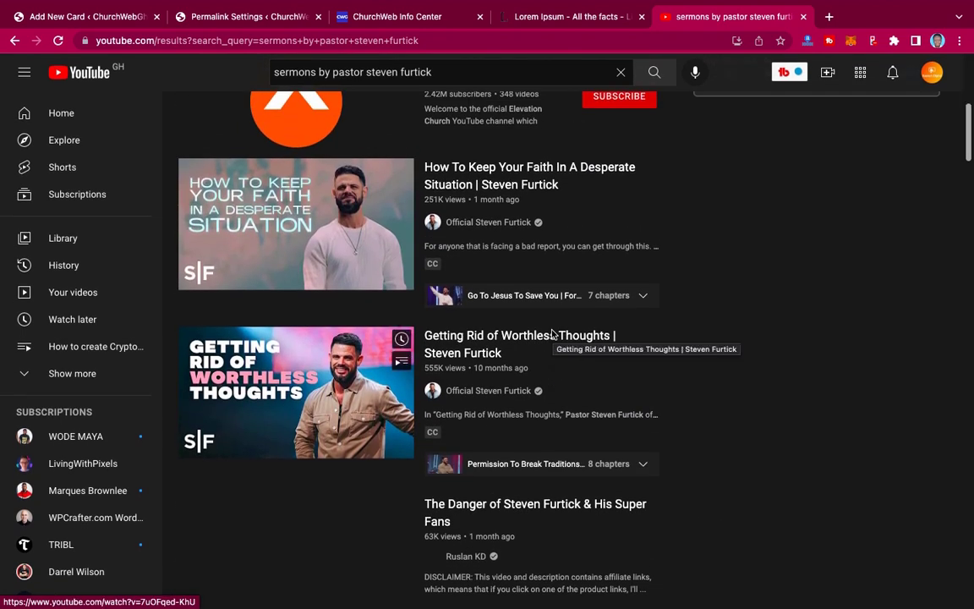
left_click(526, 169)
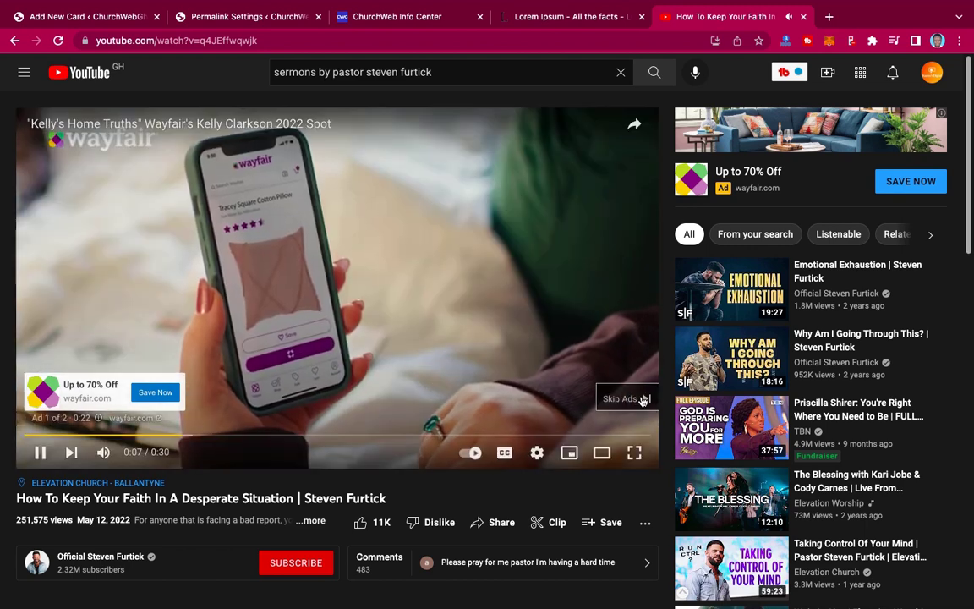
- Skip the ad, pause the sermon at 0:03, and bring up the player's context menu
left_click(643, 398)
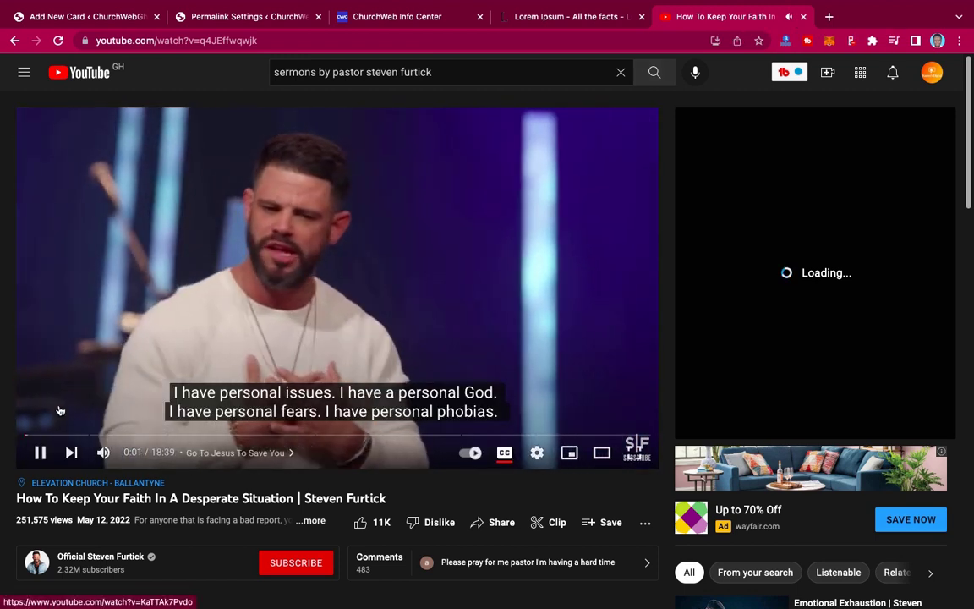
left_click(40, 454)
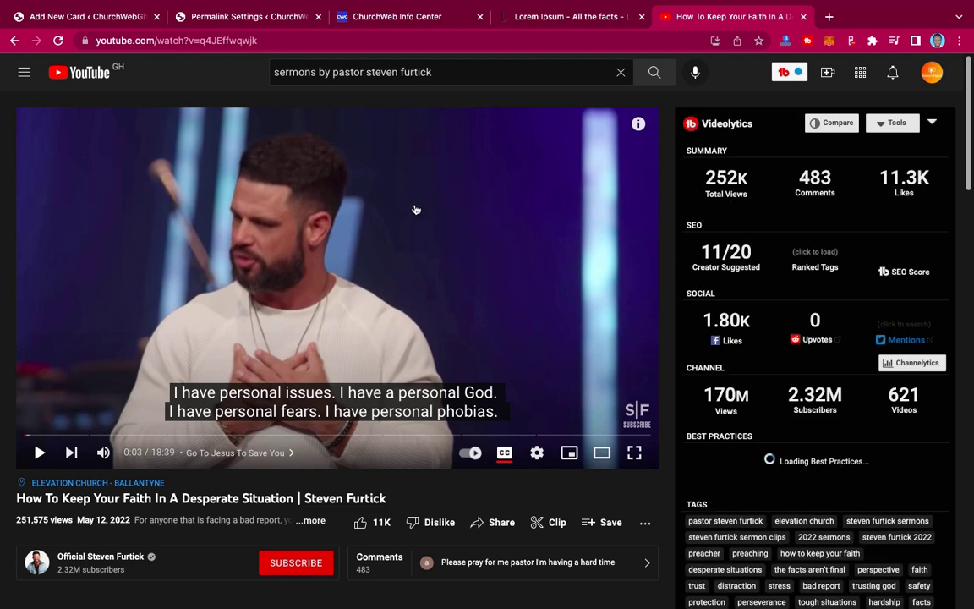
right_click(415, 209)
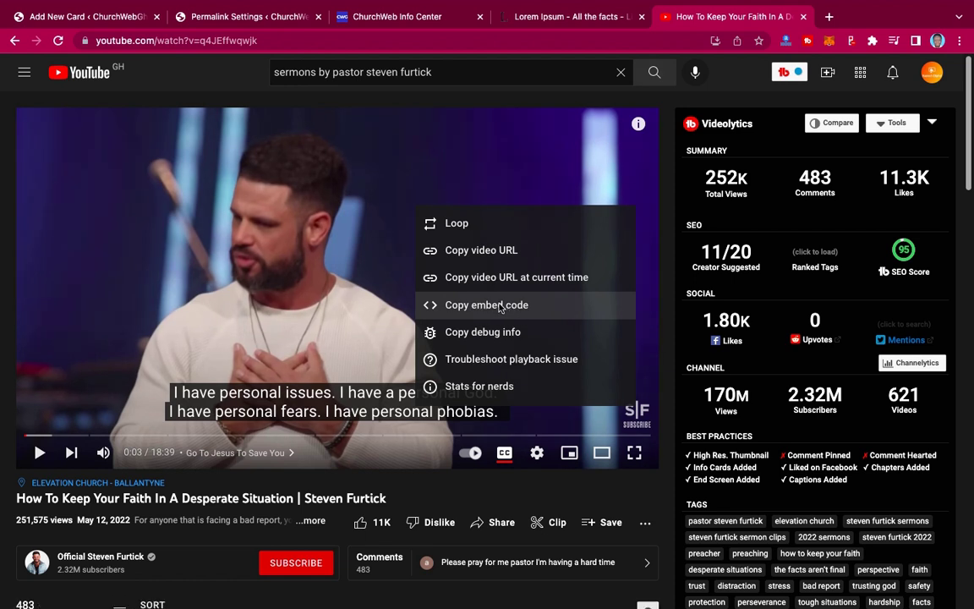
- Copy the sermon video's embed code and return to the Add New Card tab
left_click(499, 306)
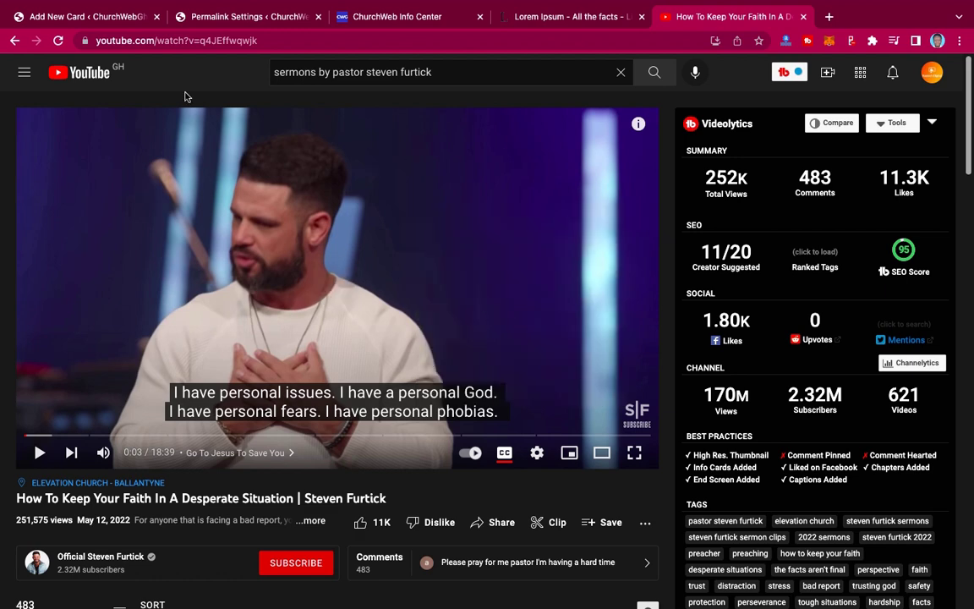
left_click(118, 19)
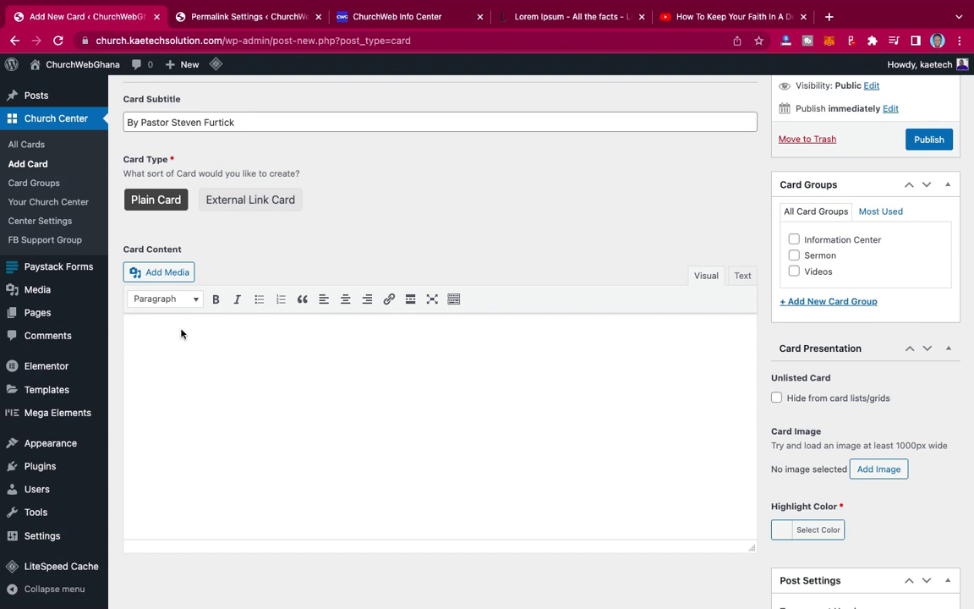
- Paste the YouTube iframe into Card Content via the Text view and tick the Videos card group
left_click(742, 276)
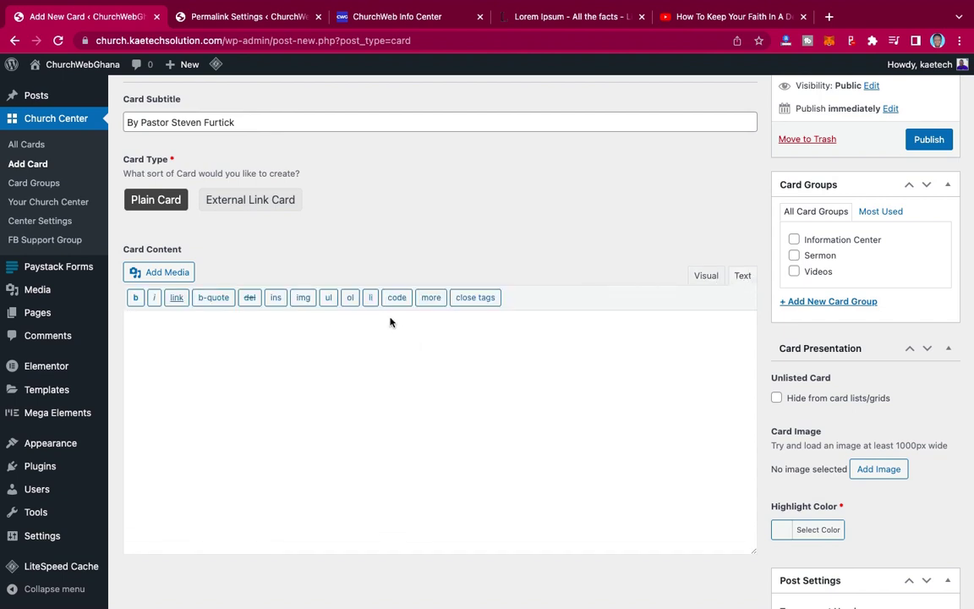
type("<iframe width=\"950\" height=\"534\" src=\"https://www.youtube.com/embed/q4JEffwqwjk\" title=\"How To Keep Your Faith In A Desperate Situation | Steven Furtick\" frameborder=\"0\" allow=\"accelerometer; autoplay; clipboard-write; encrypted-media; gyroscope; picture-in-picture\" allowfullscreen></iframe>")
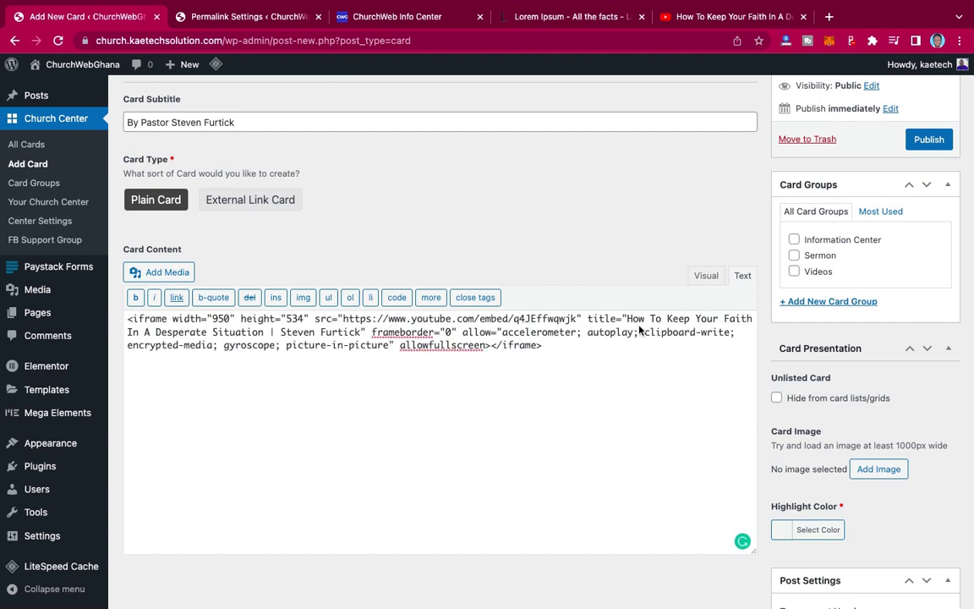
left_click(706, 276)
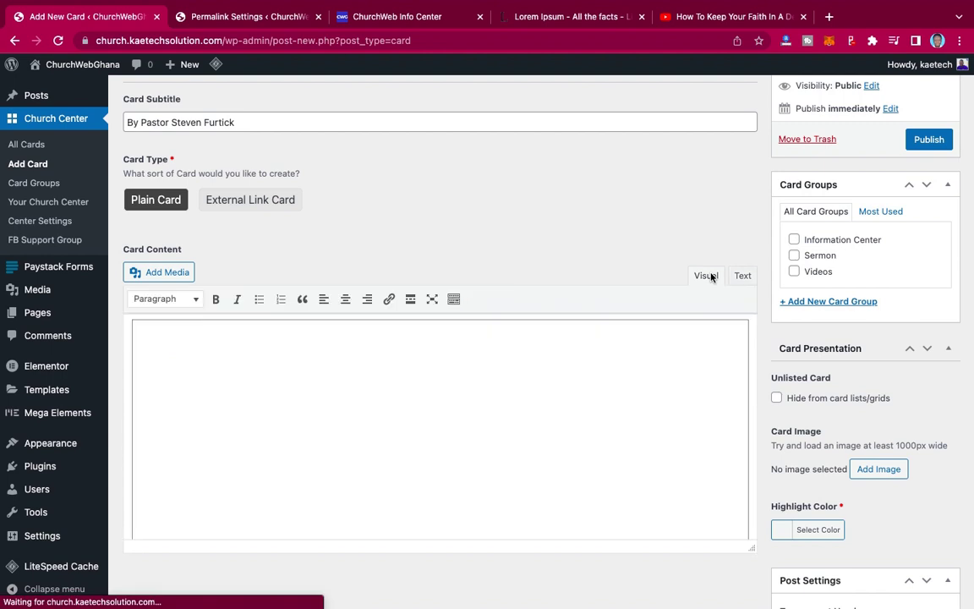
scroll(592, 300, "down", 4)
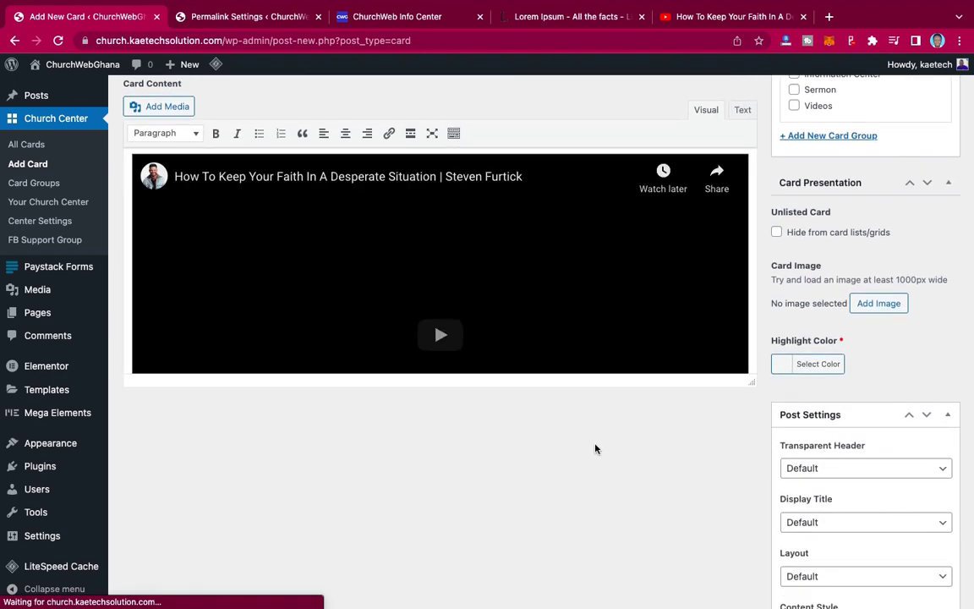
scroll(589, 387, "up", 3)
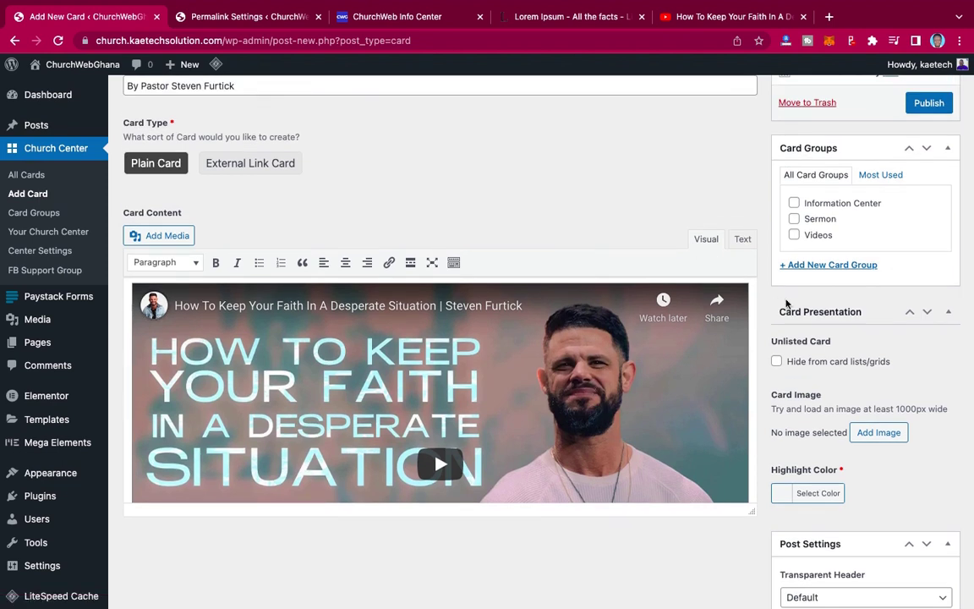
left_click(794, 236)
scroll(896, 255, "down", 5)
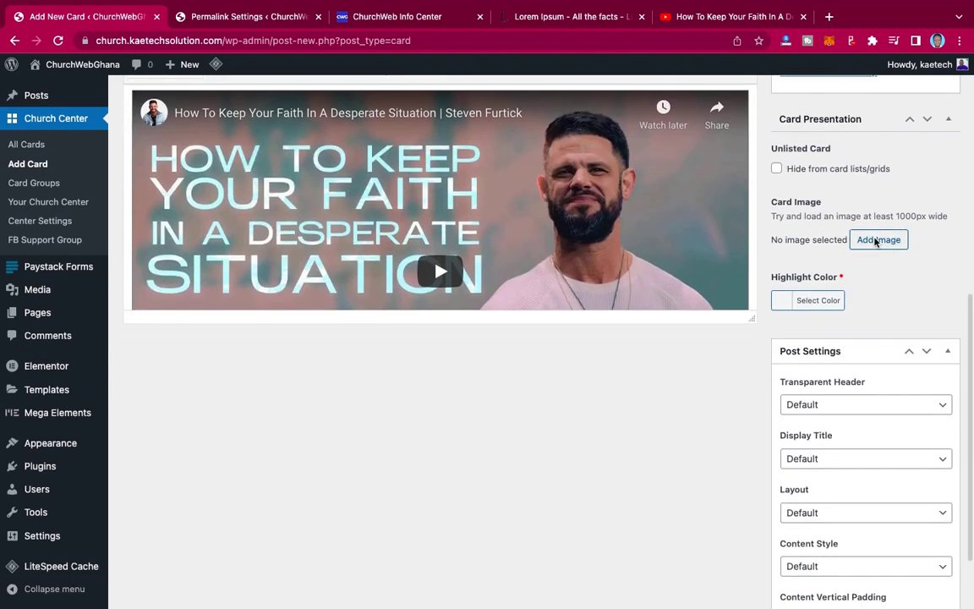
- Set the black-and-white praying-man photo as the Card Image
left_click(877, 240)
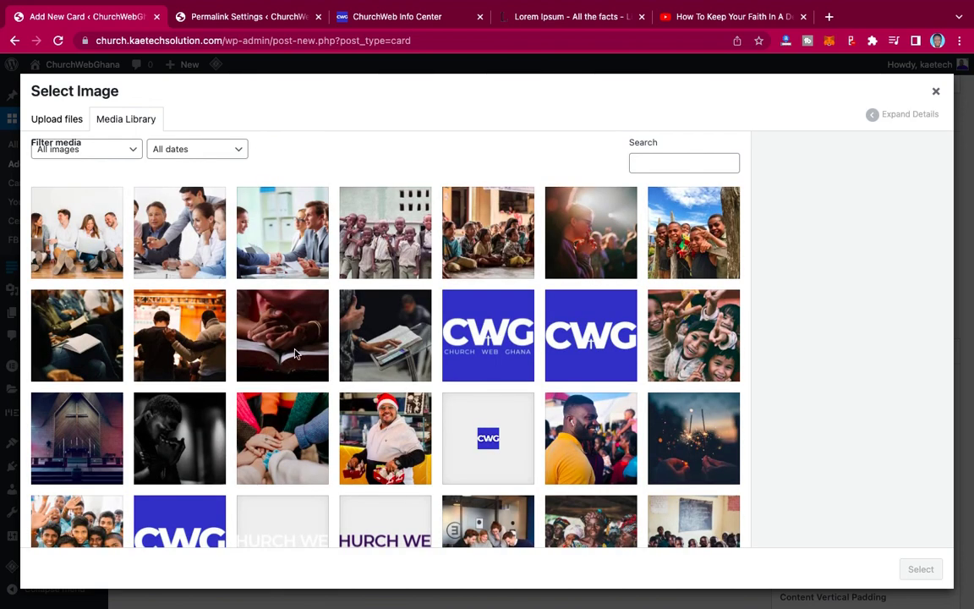
left_click(183, 434)
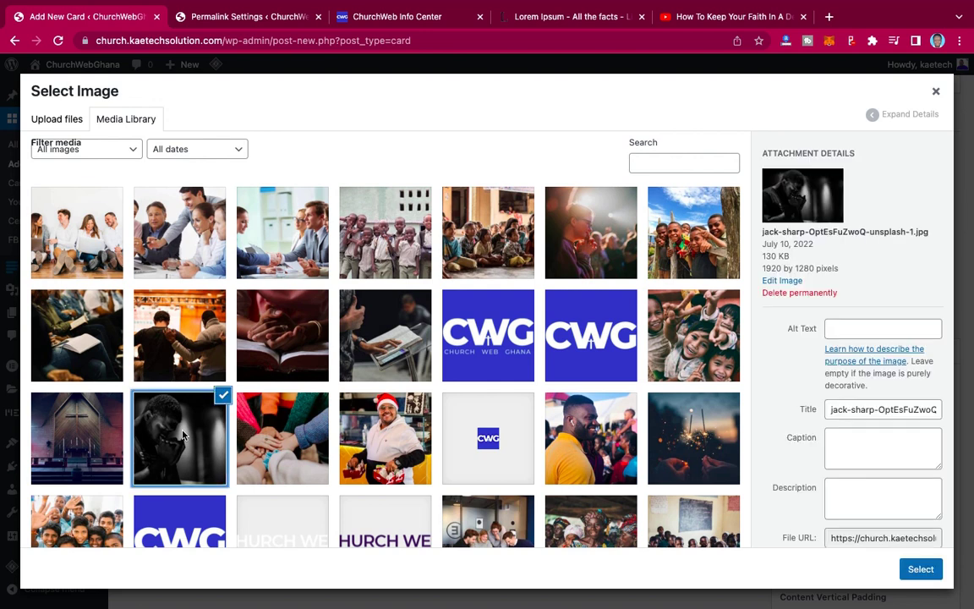
left_click(919, 569)
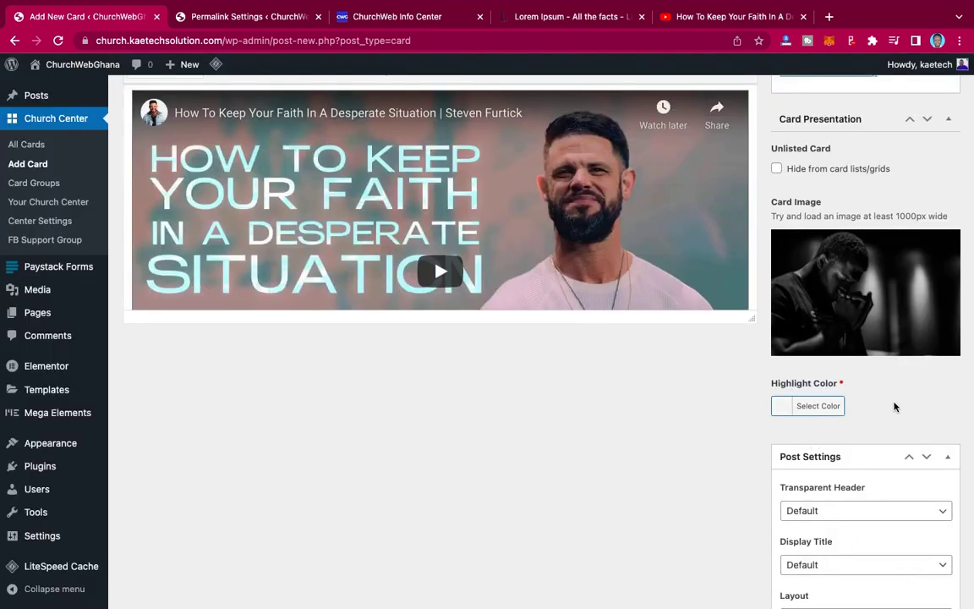
- Set the card's highlight colour to blue #1e73be
scroll(845, 397, "down", 1)
left_click(783, 369)
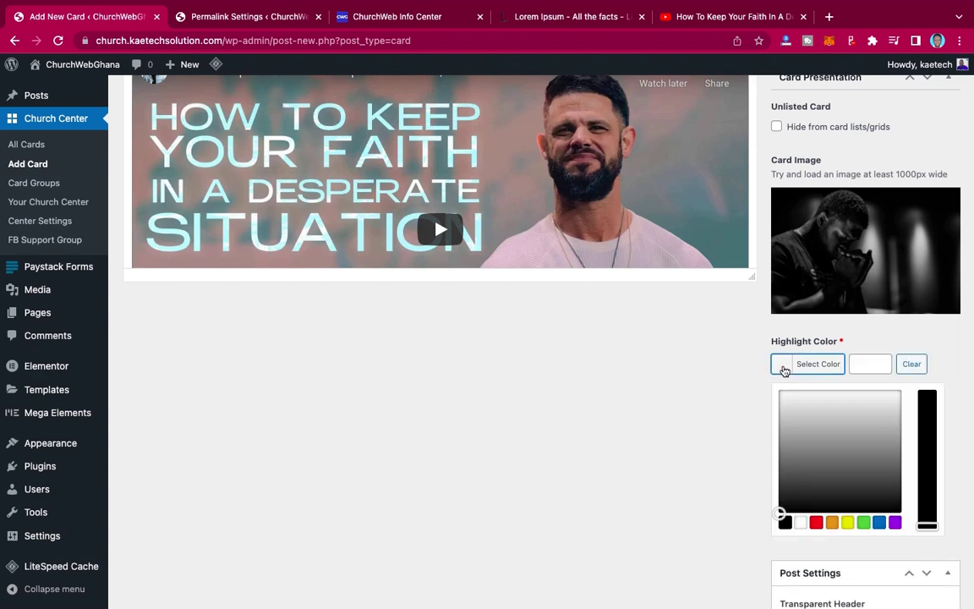
left_click(880, 523)
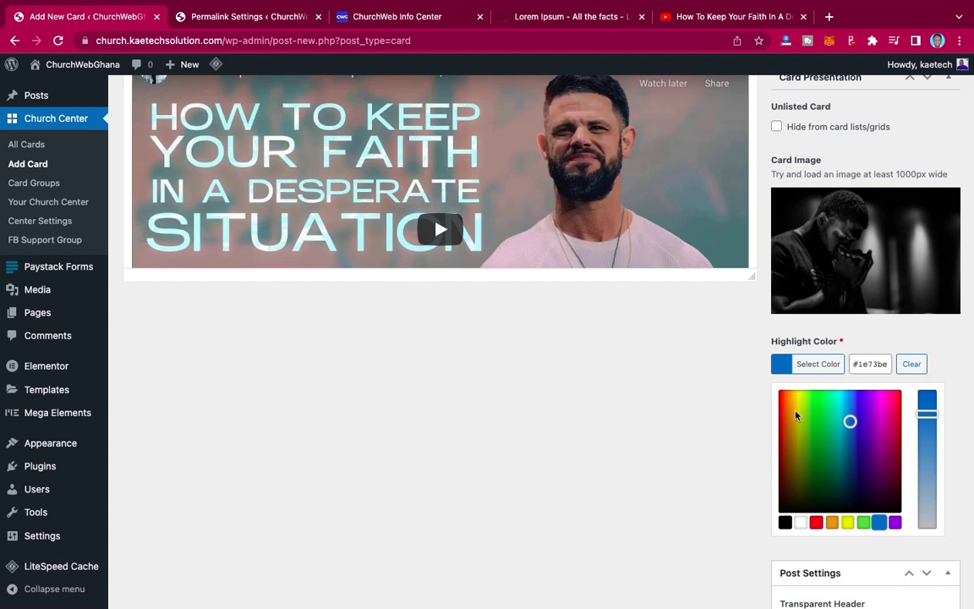
left_click(959, 356)
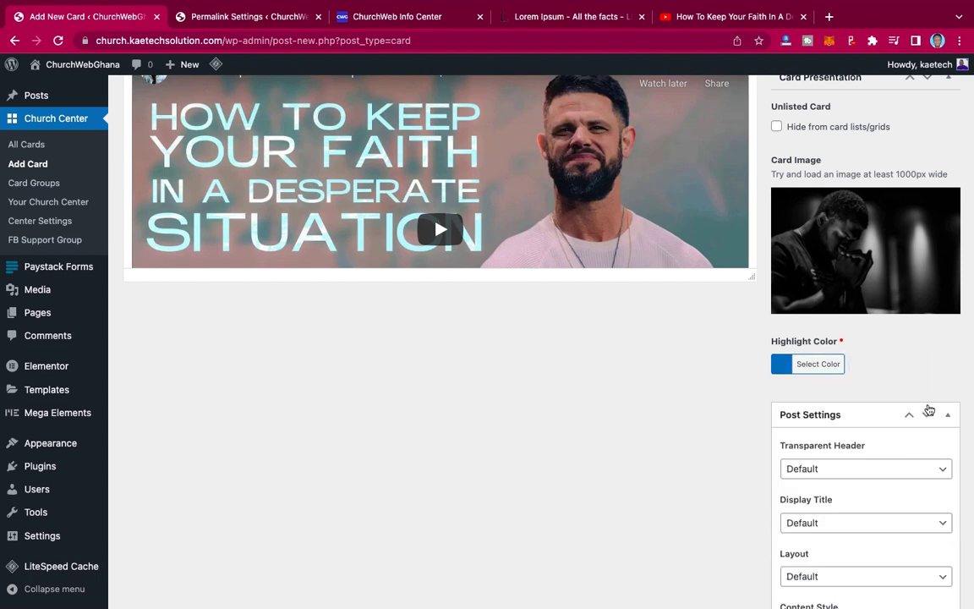
scroll(928, 410, "up", 8)
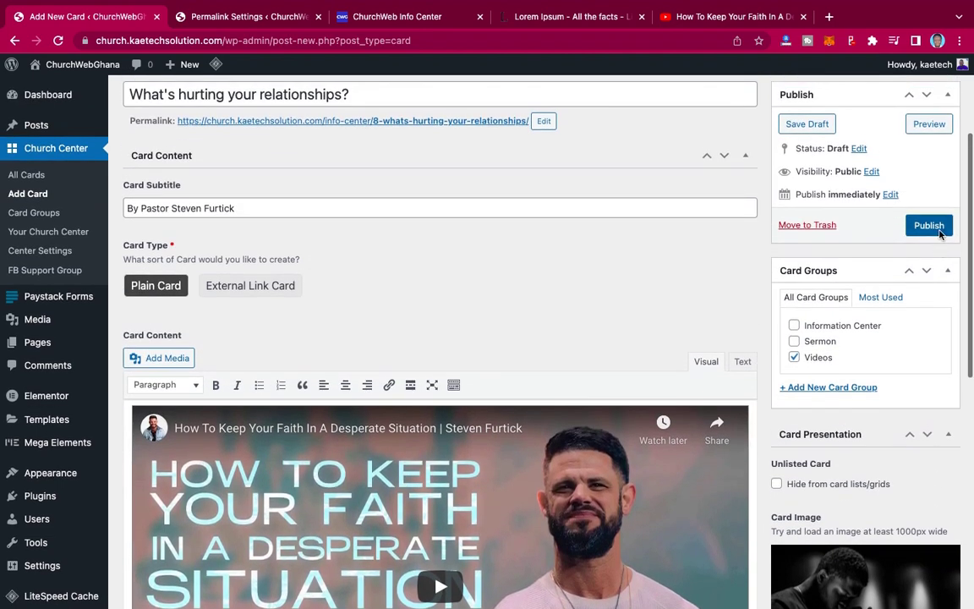
- Publish the 'What's hurting your relationships?' card and open its View post link in a new tab
left_click(928, 225)
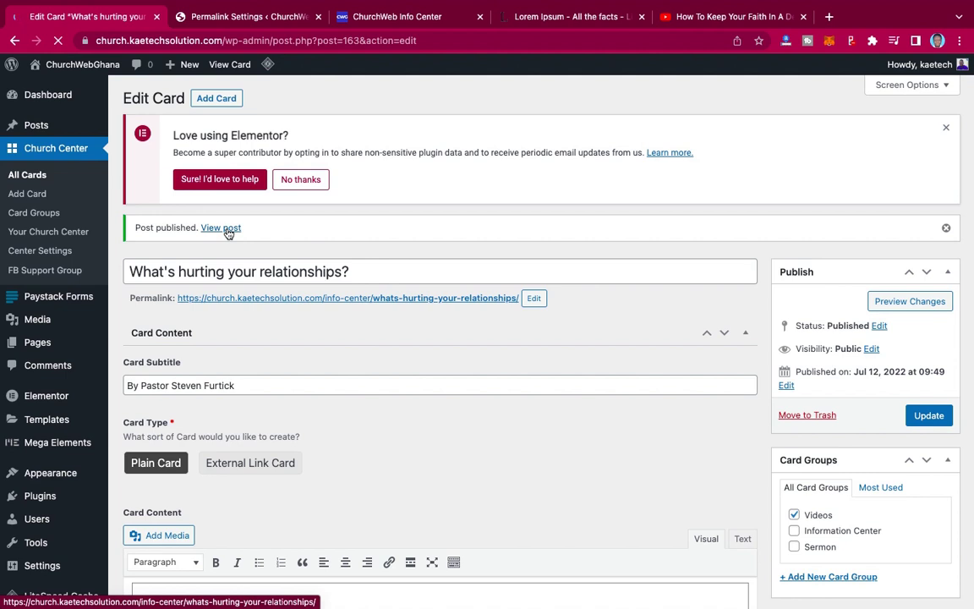
right_click(226, 229)
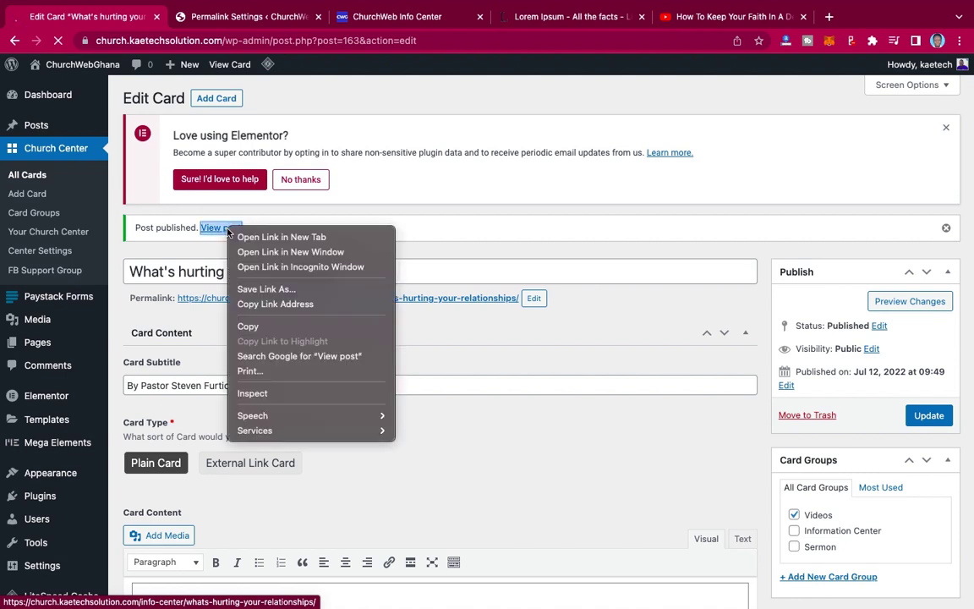
left_click(255, 237)
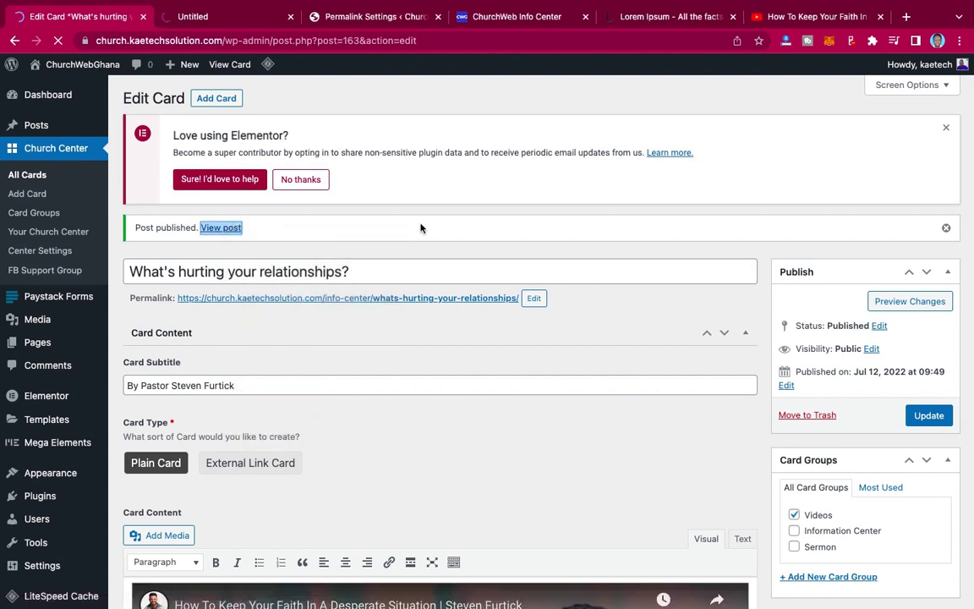
- Check the published card page's banner, byline and embedded sermon video, then return to info-center
left_click(238, 19)
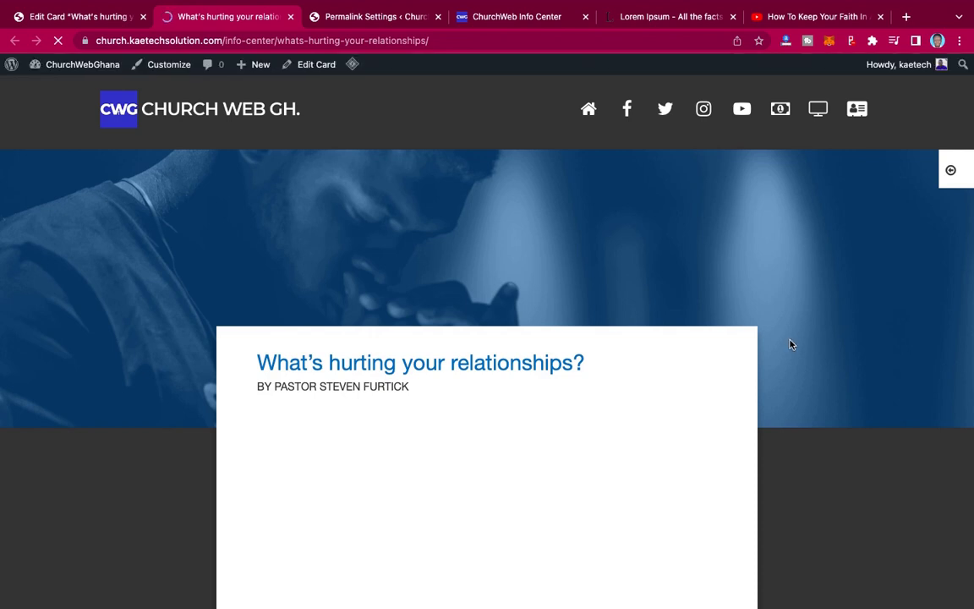
scroll(790, 344, "down", 3)
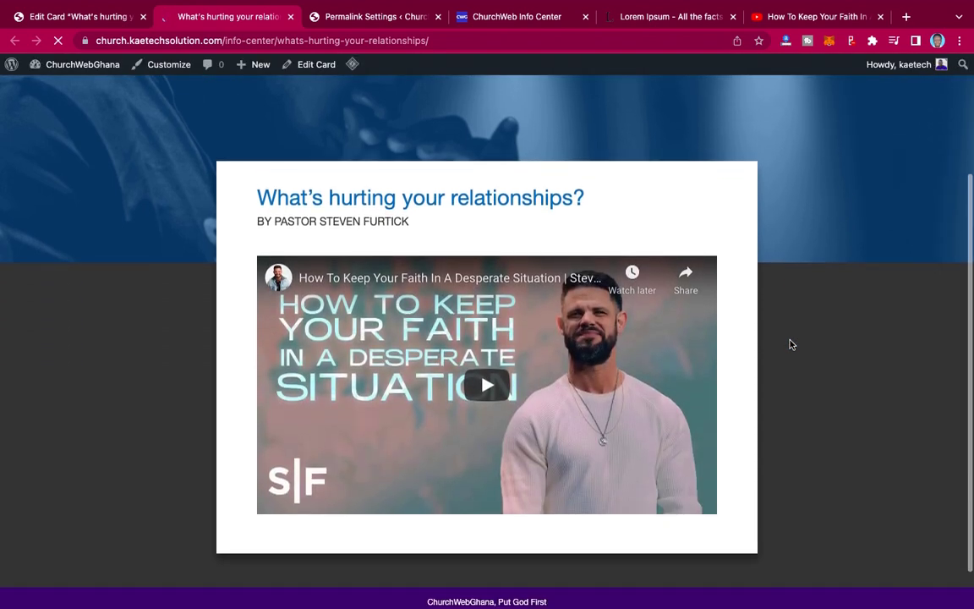
scroll(791, 344, "up", 2)
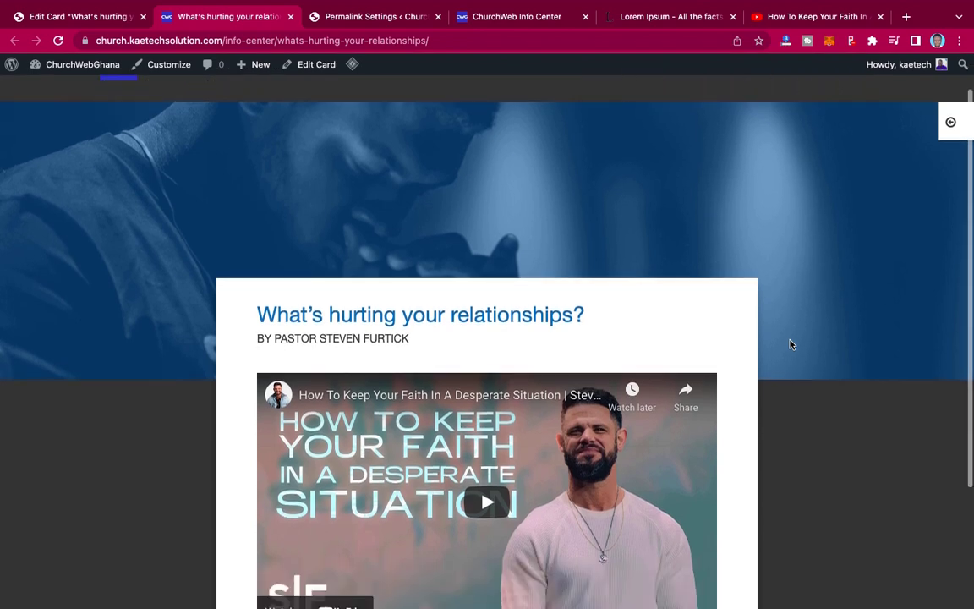
scroll(790, 344, "down", 2)
scroll(788, 342, "up", 3)
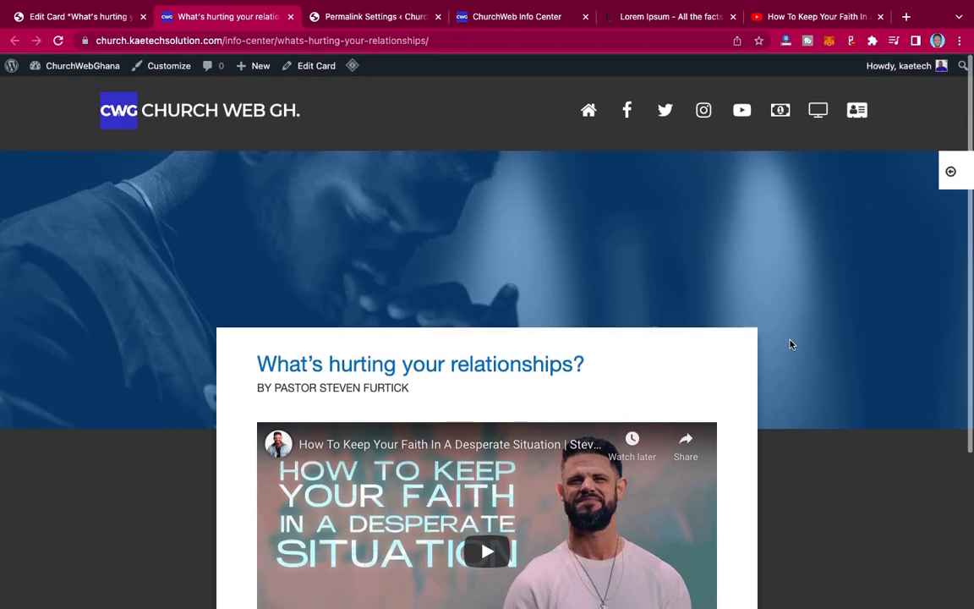
left_click(944, 169)
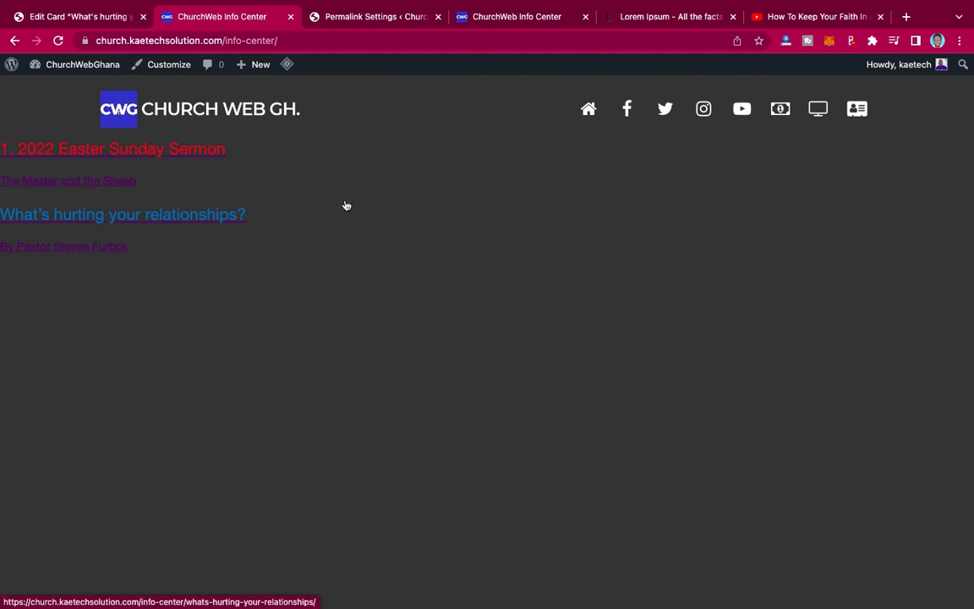
- Check the permalink settings, Info Center page and card editor tabs
left_click(385, 19)
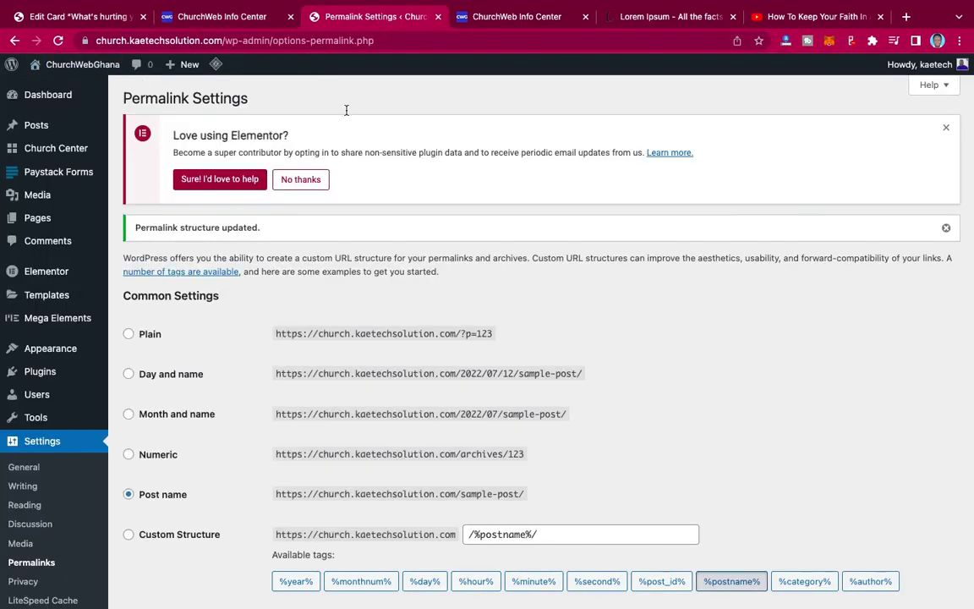
left_click(176, 17)
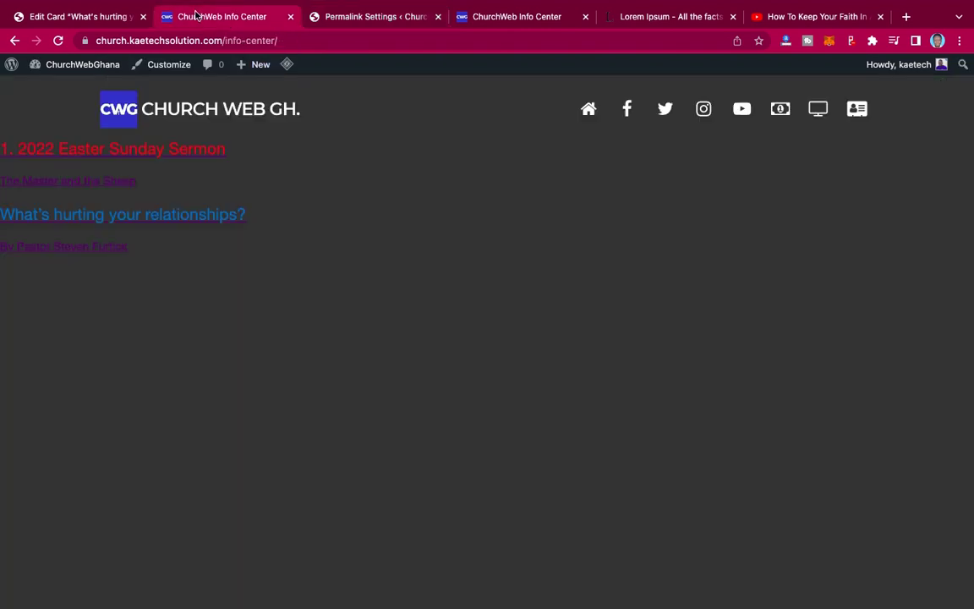
left_click(71, 16)
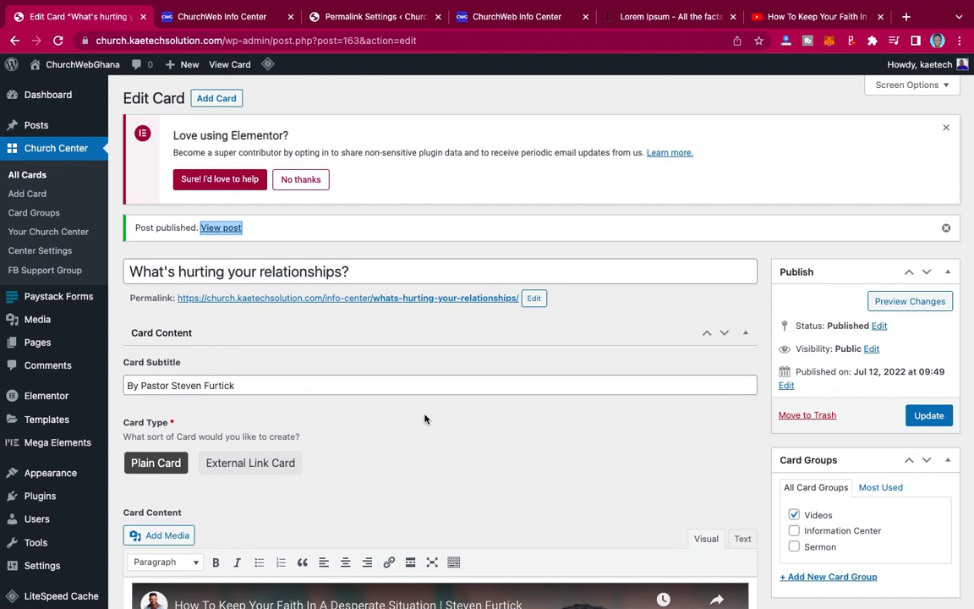
scroll(424, 419, "down", 5)
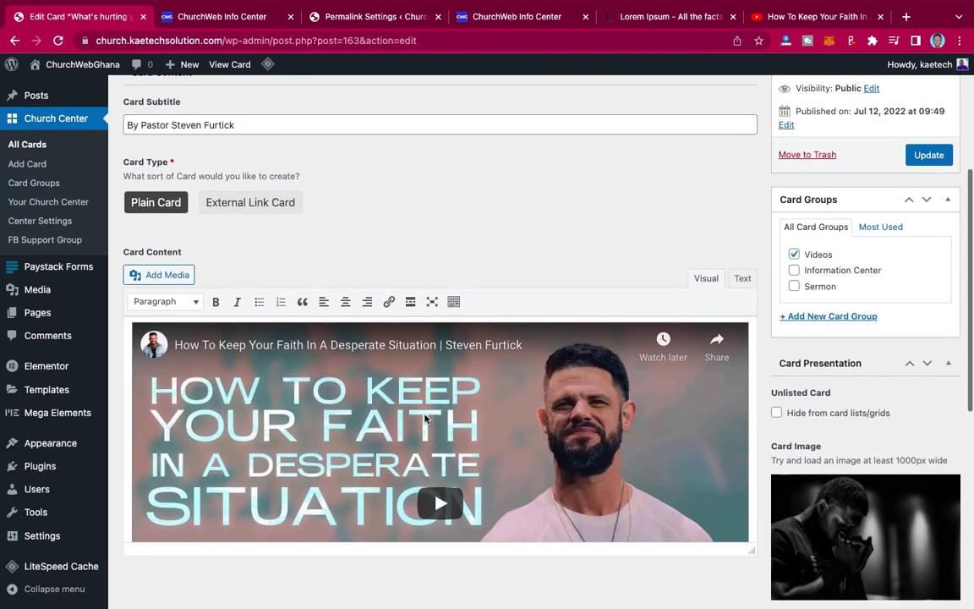
scroll(383, 379, "up", 2)
left_click(213, 17)
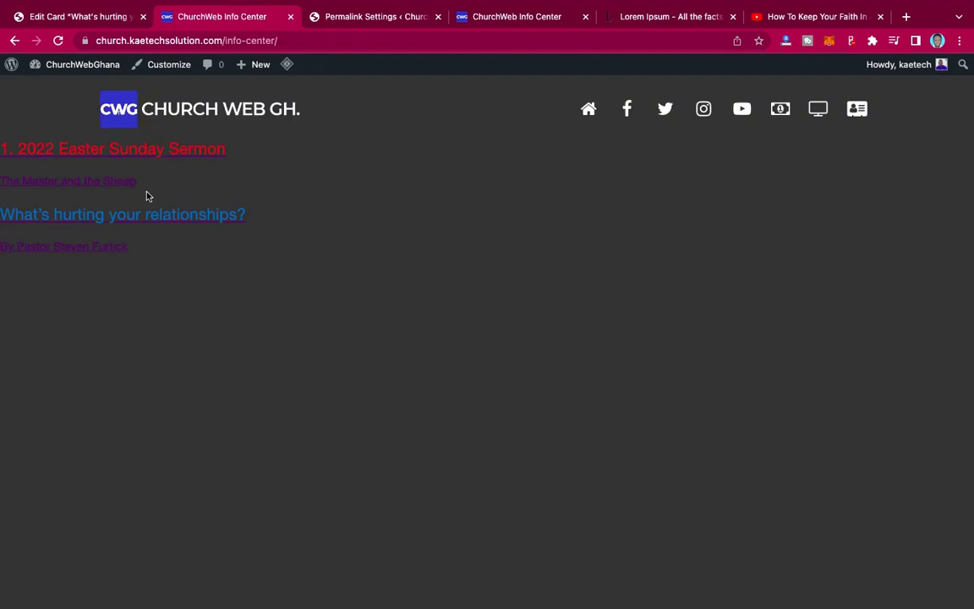
- Review the '1. 2022 Easter Sunday Sermon' card page, then open the Church Center settings customizer
left_click(145, 151)
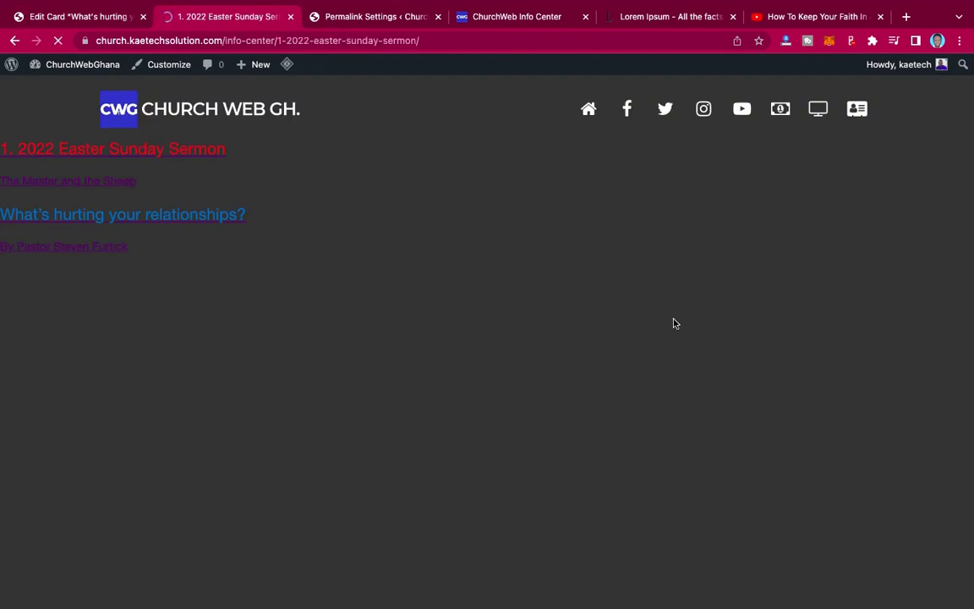
scroll(673, 323, "down", 10)
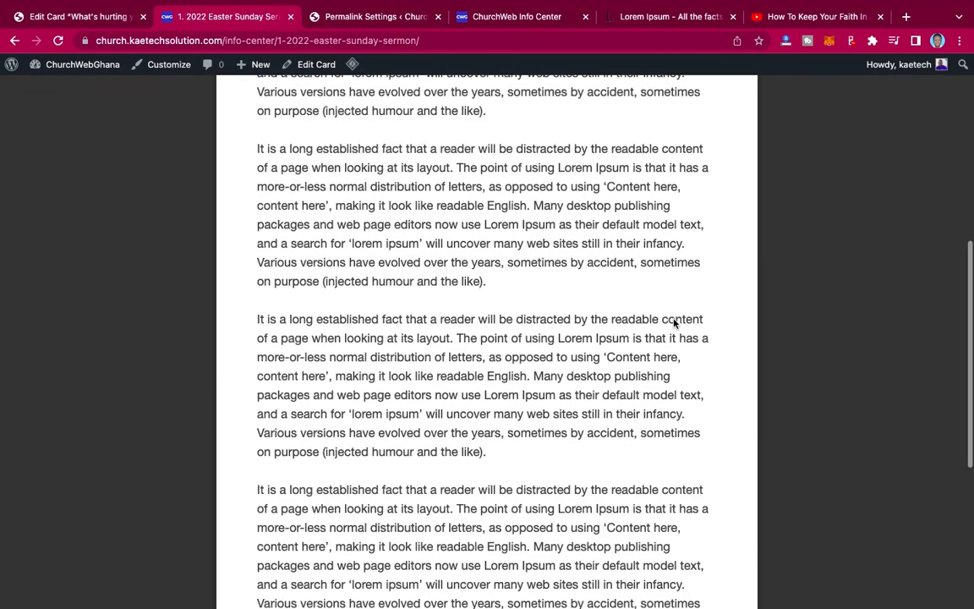
scroll(674, 323, "down", 3)
scroll(672, 321, "up", 15)
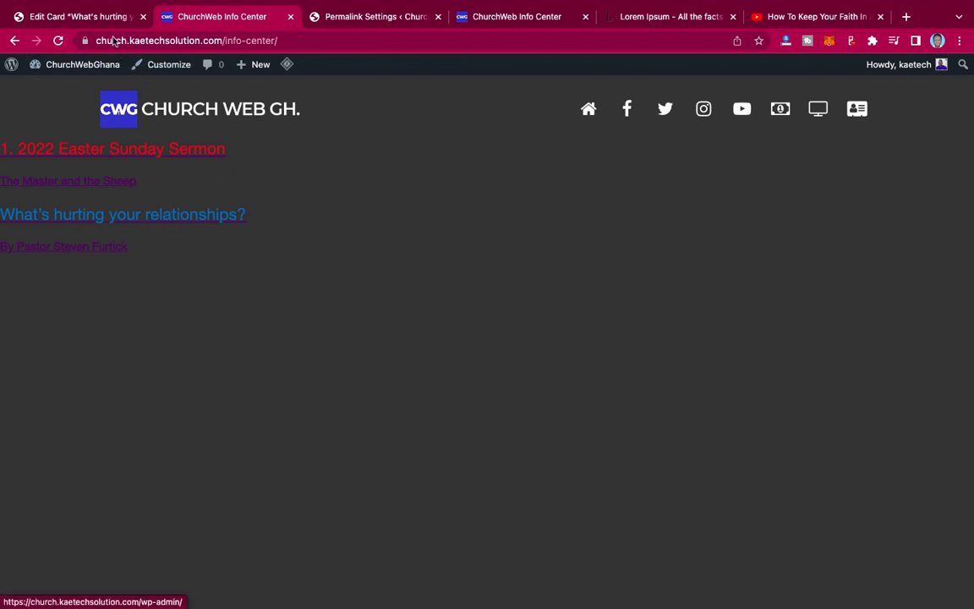
left_click(102, 17)
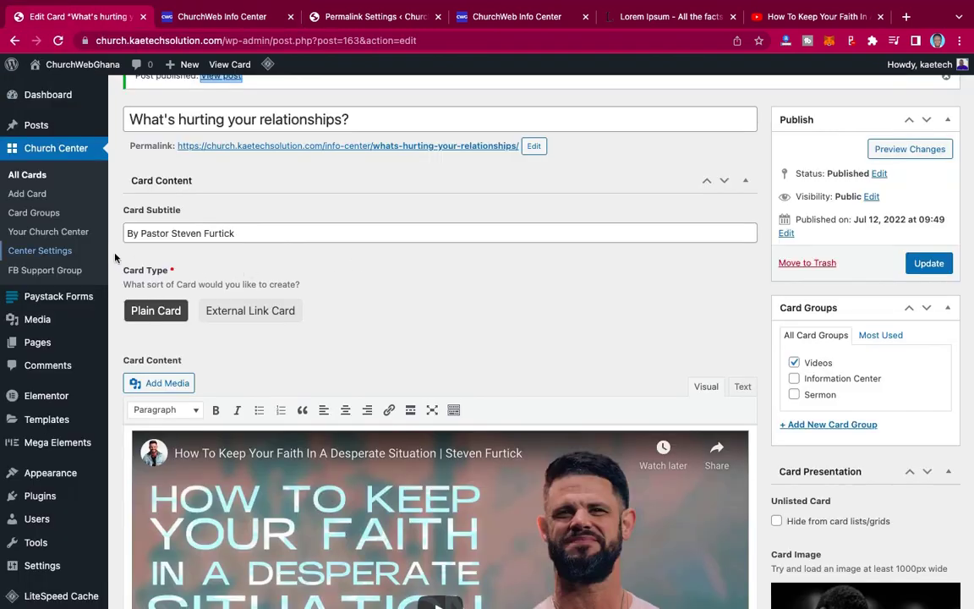
left_click(49, 252)
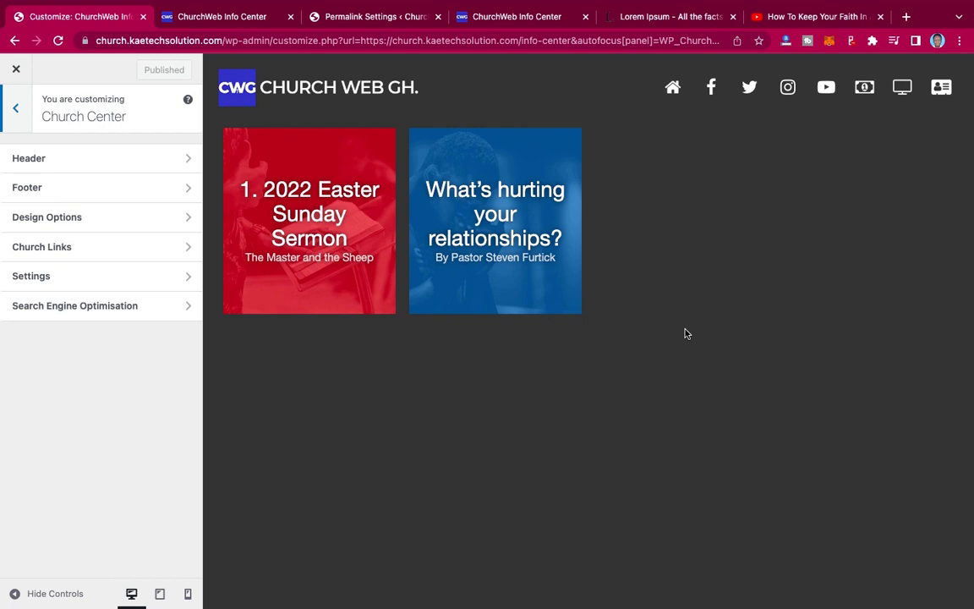
- Inspect the Church Center Settings' Custom Slug and Back Button link, then return to the section list
scroll(686, 334, "down", 2)
scroll(686, 334, "up", 2)
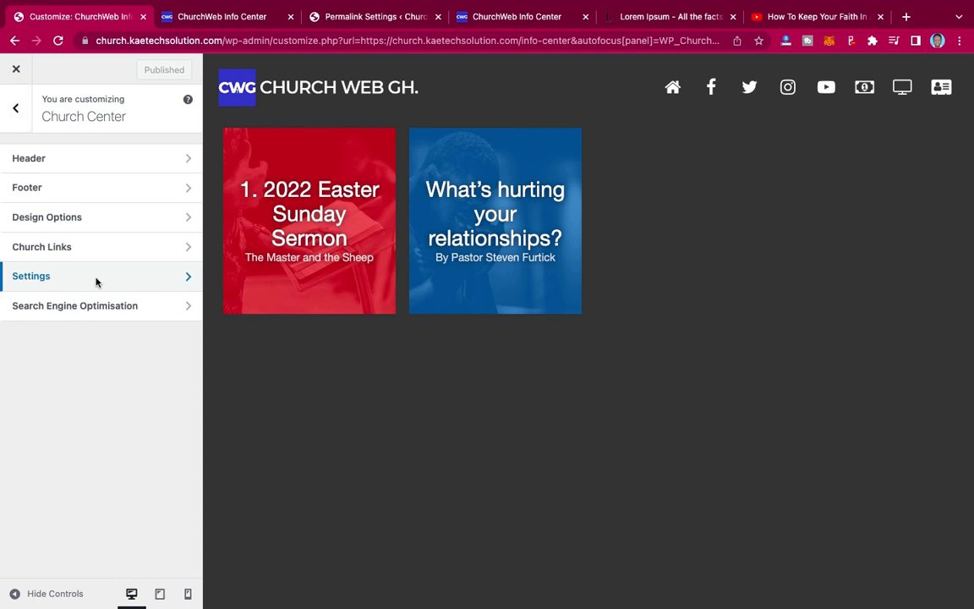
left_click(96, 276)
scroll(95, 283, "down", 1)
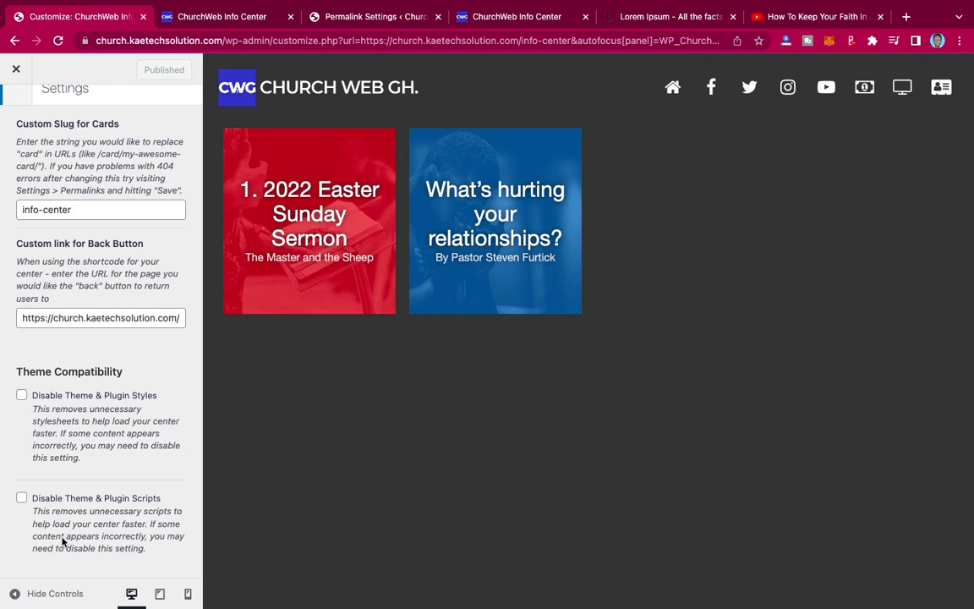
scroll(63, 363, "up", 2)
left_click(18, 100)
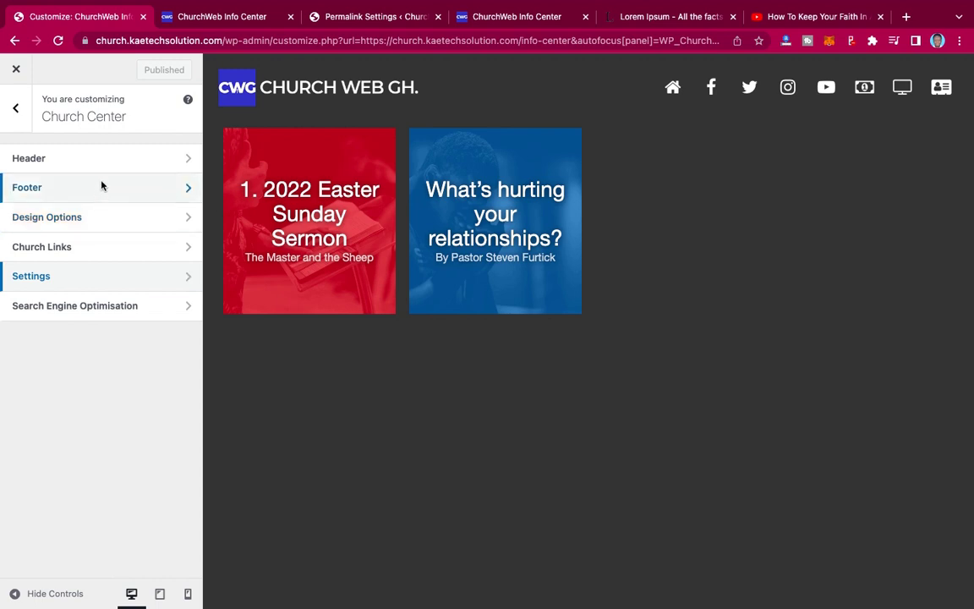
left_click(102, 187)
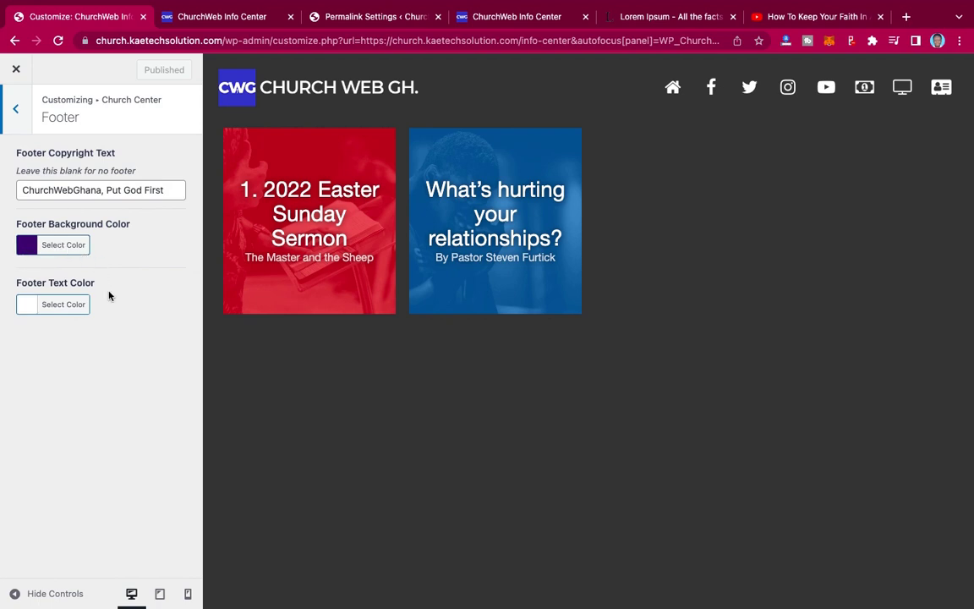
left_click(15, 110)
left_click(111, 161)
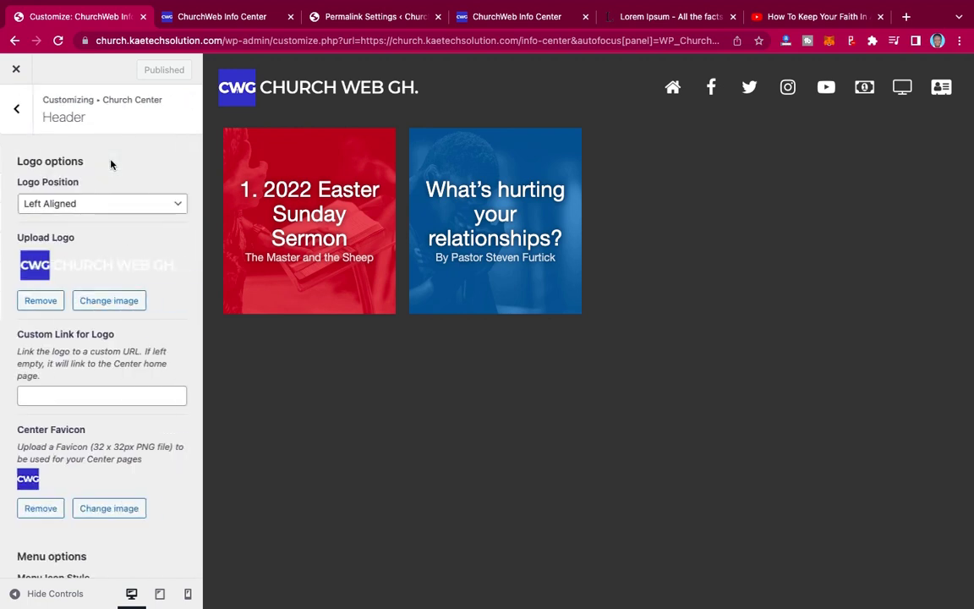
scroll(115, 246, "down", 2)
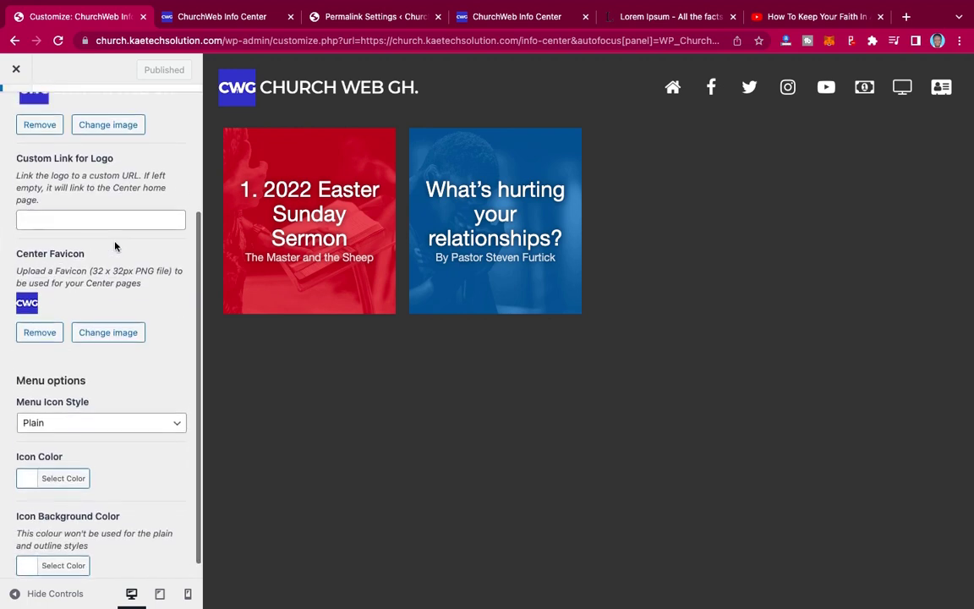
scroll(115, 245, "up", 3)
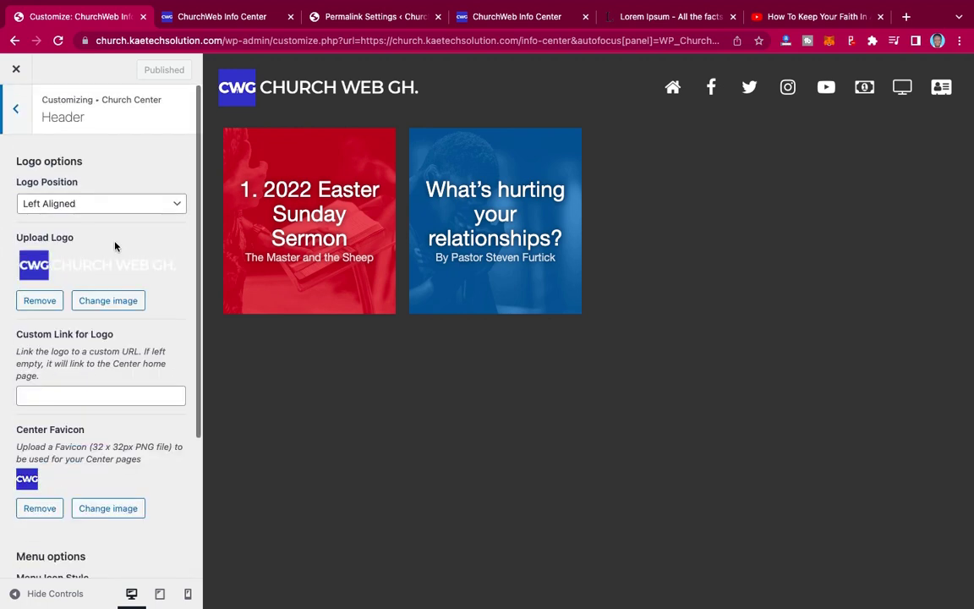
left_click(15, 109)
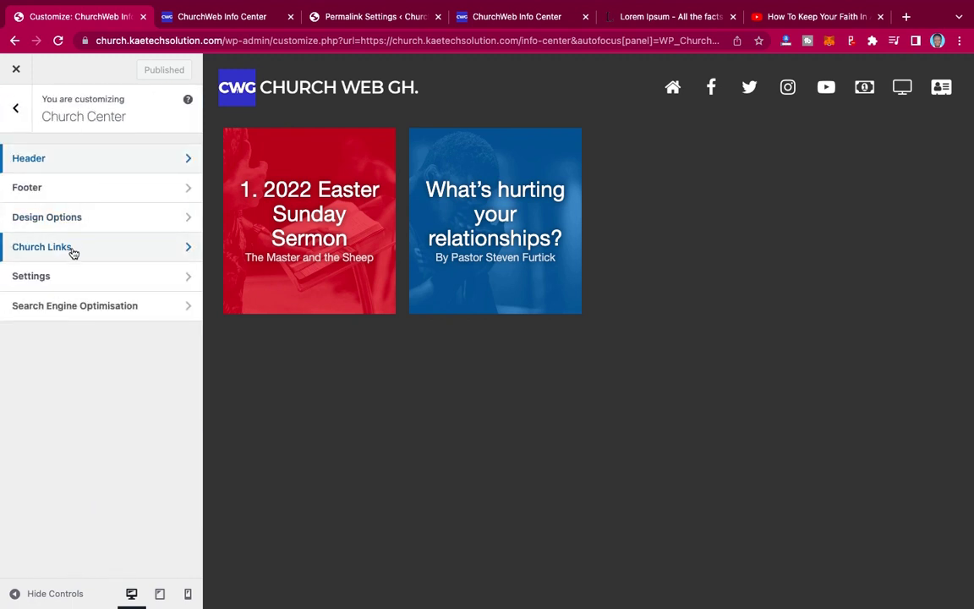
- In Design Options, preview the sermons with Layout Type Small Cards, then Cards
left_click(108, 218)
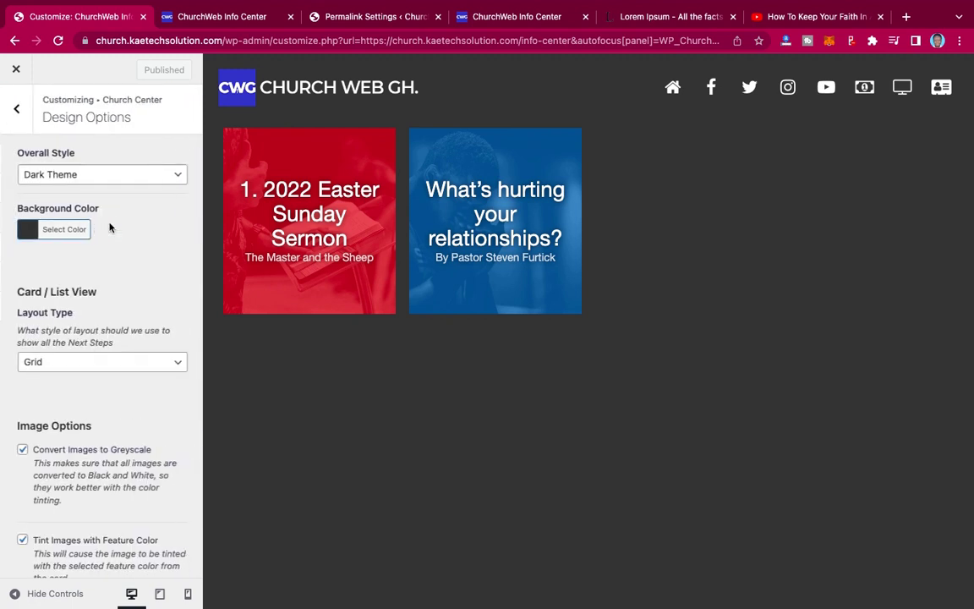
scroll(105, 272, "down", 1)
left_click(73, 334)
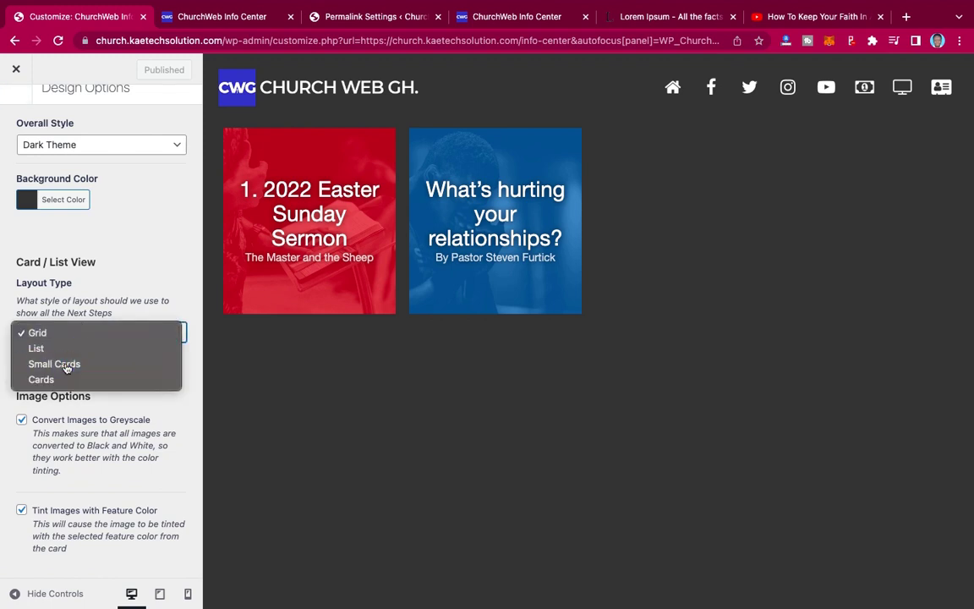
left_click(67, 365)
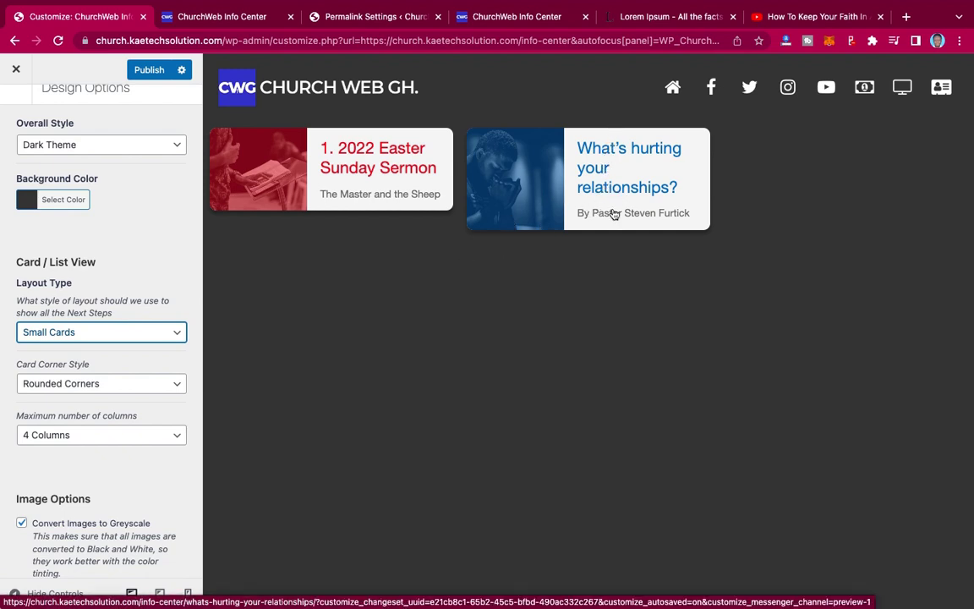
left_click(135, 335)
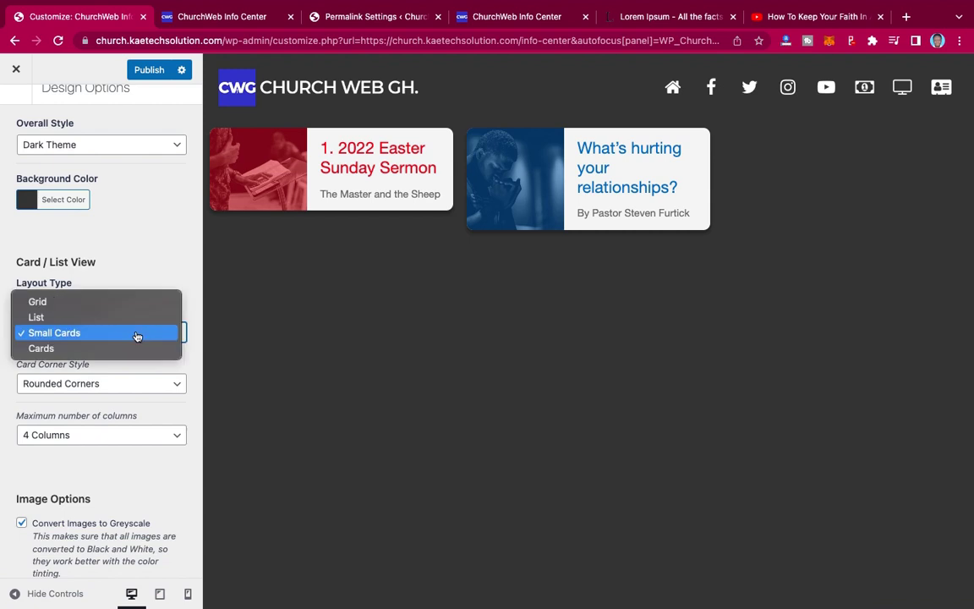
left_click(126, 348)
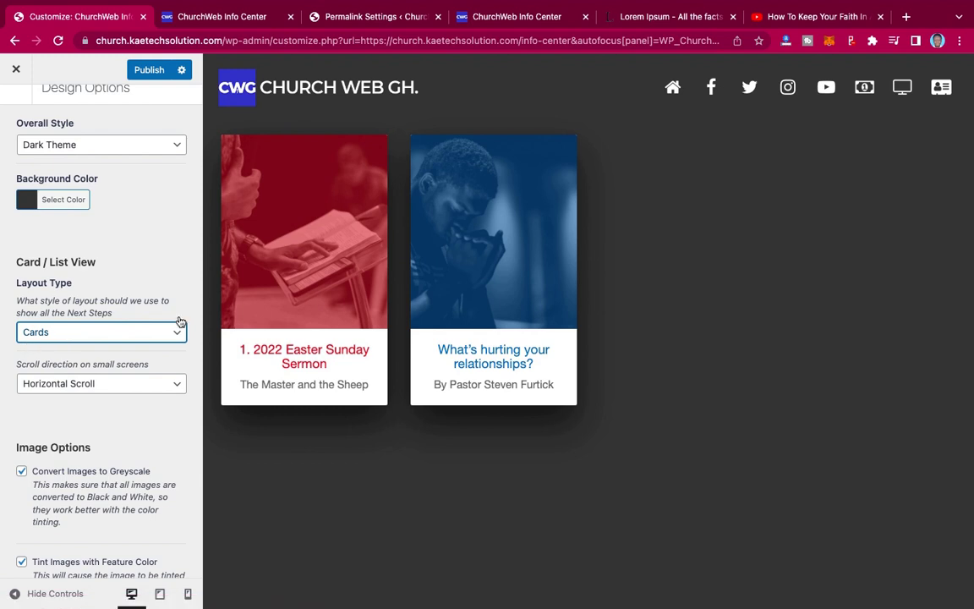
- Toggle small-screen scroll direction to Vertical and back to Horizontal, then set Layout Type to List
left_click(105, 383)
left_click(99, 400)
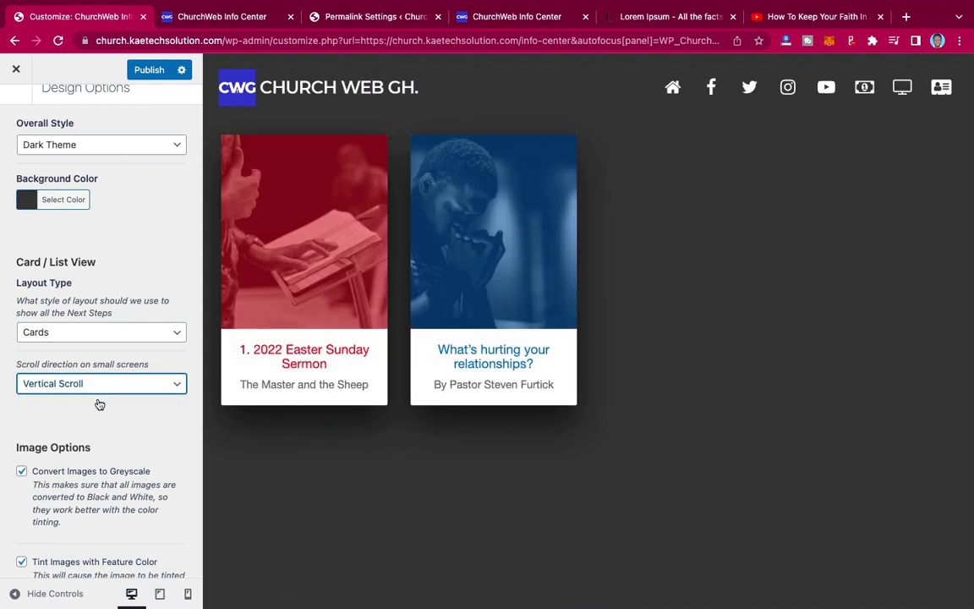
left_click(119, 384)
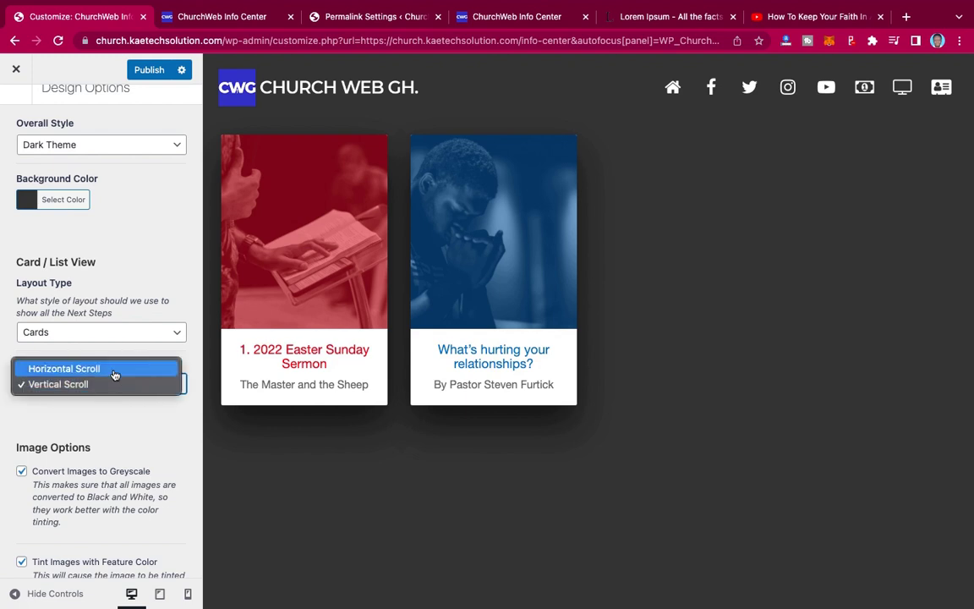
left_click(111, 367)
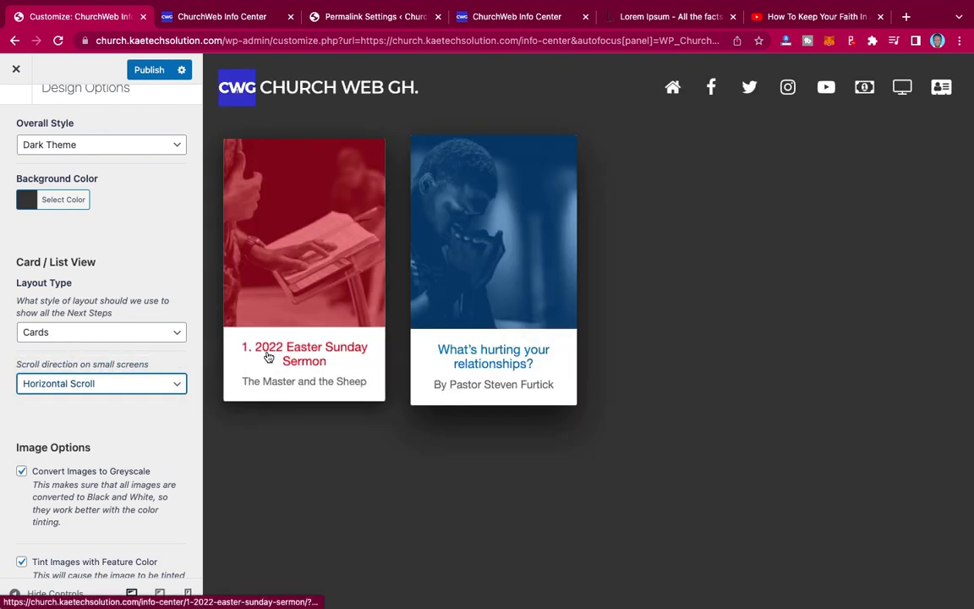
left_click(110, 335)
left_click(104, 302)
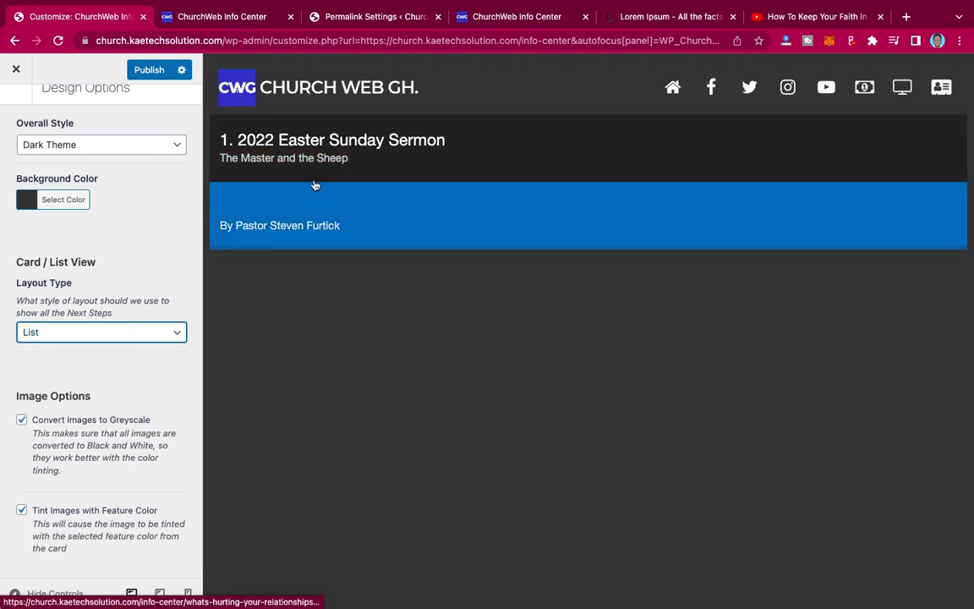
- Glance at the live Info Center tab, then set Layout Type to Small Cards and finally Grid
left_click(233, 19)
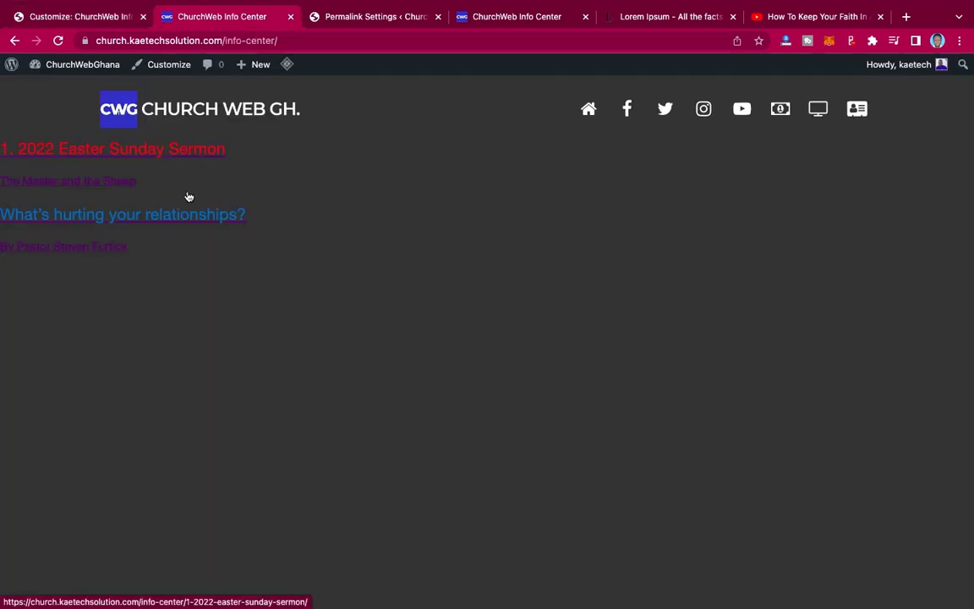
mouse_move(88, 13)
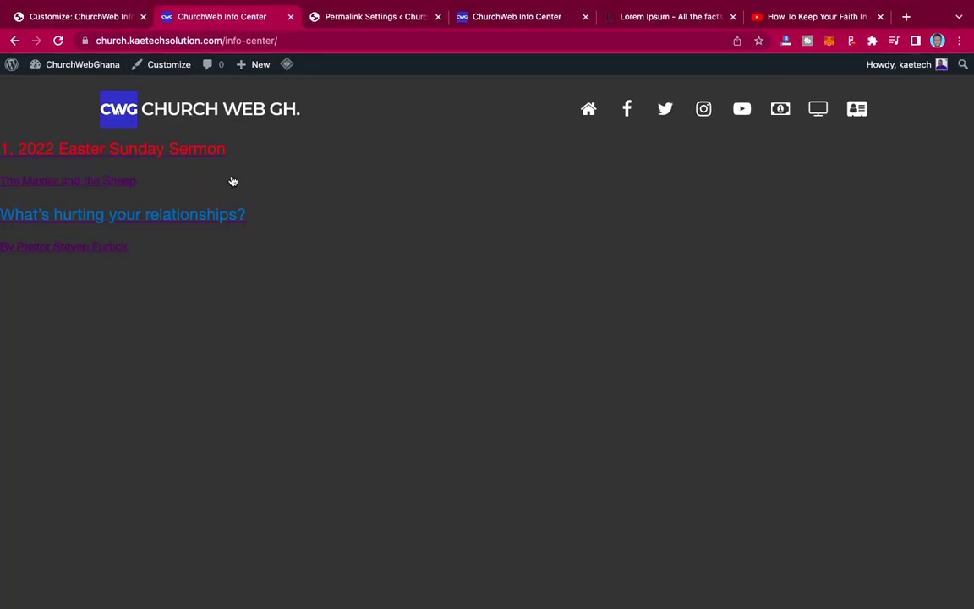
left_click(88, 17)
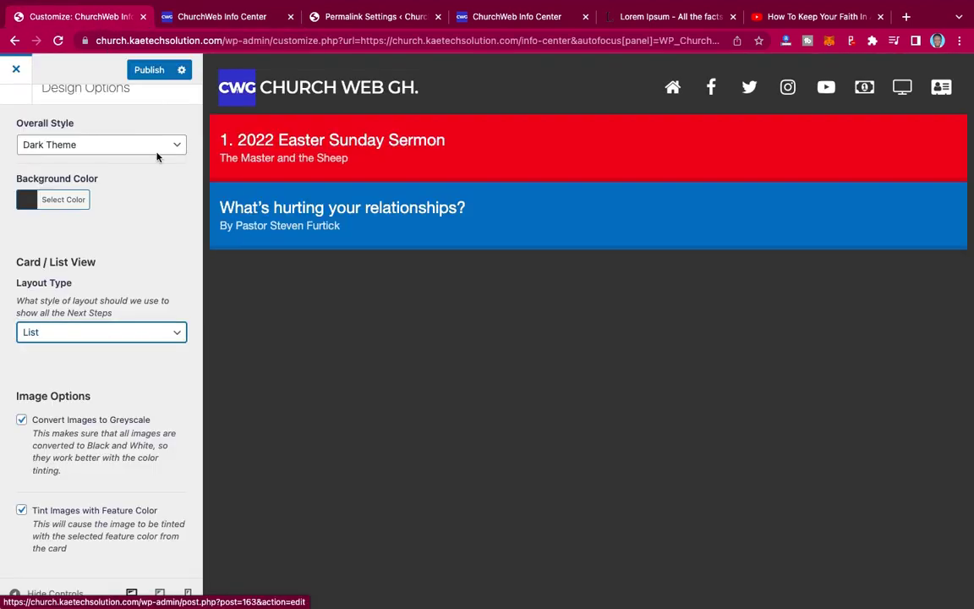
left_click(114, 337)
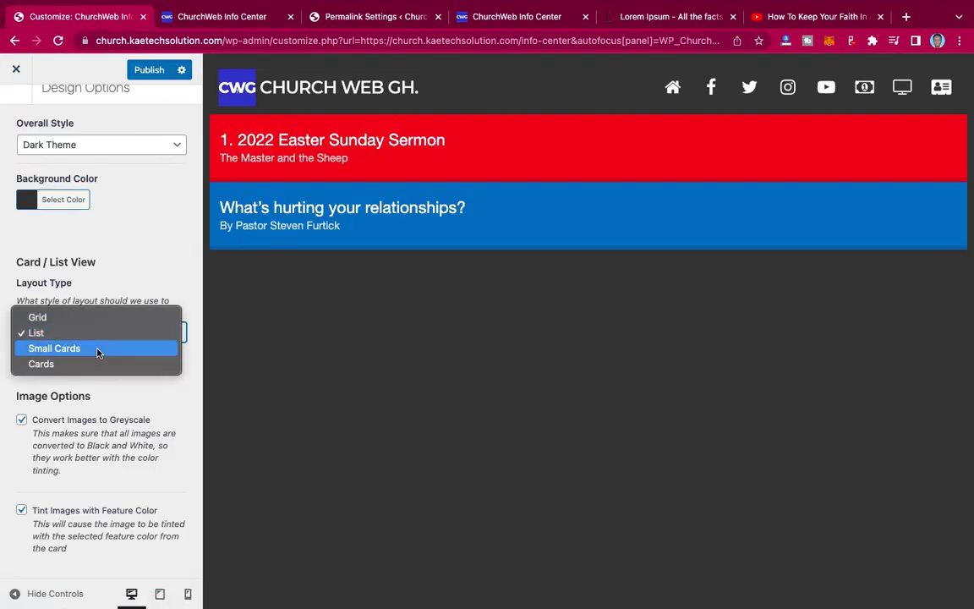
left_click(97, 351)
left_click(99, 336)
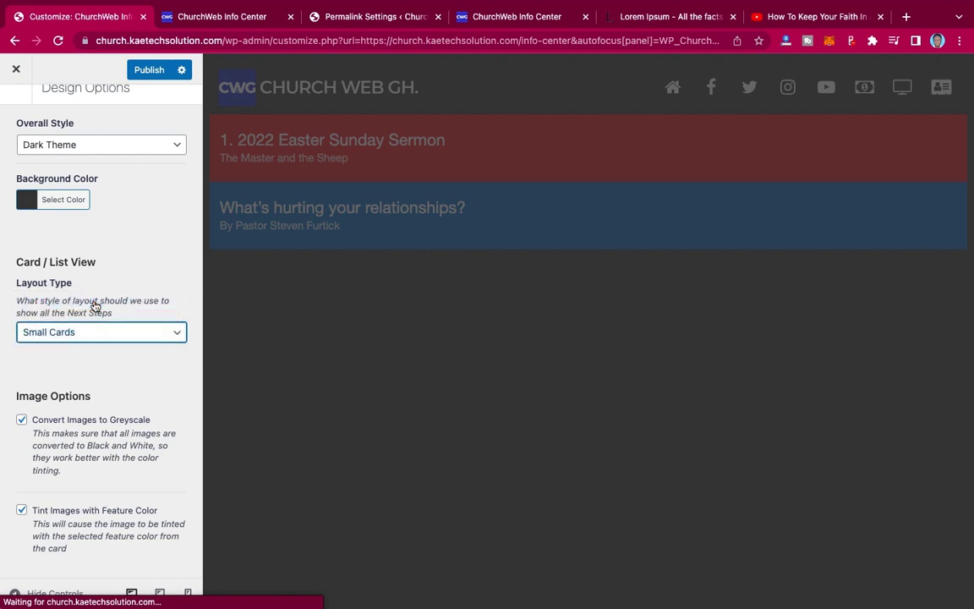
left_click(95, 307)
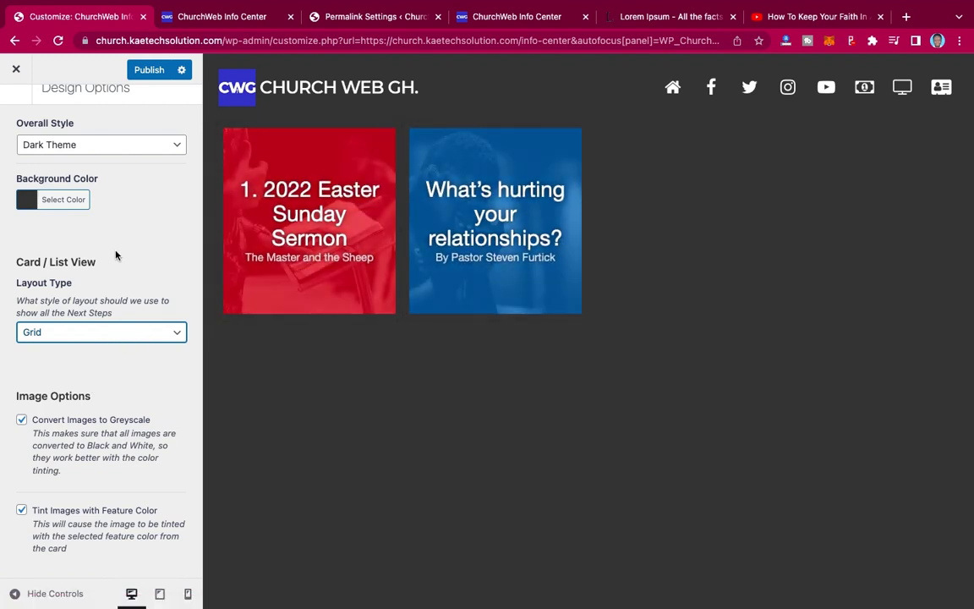
scroll(115, 255, "up", 1)
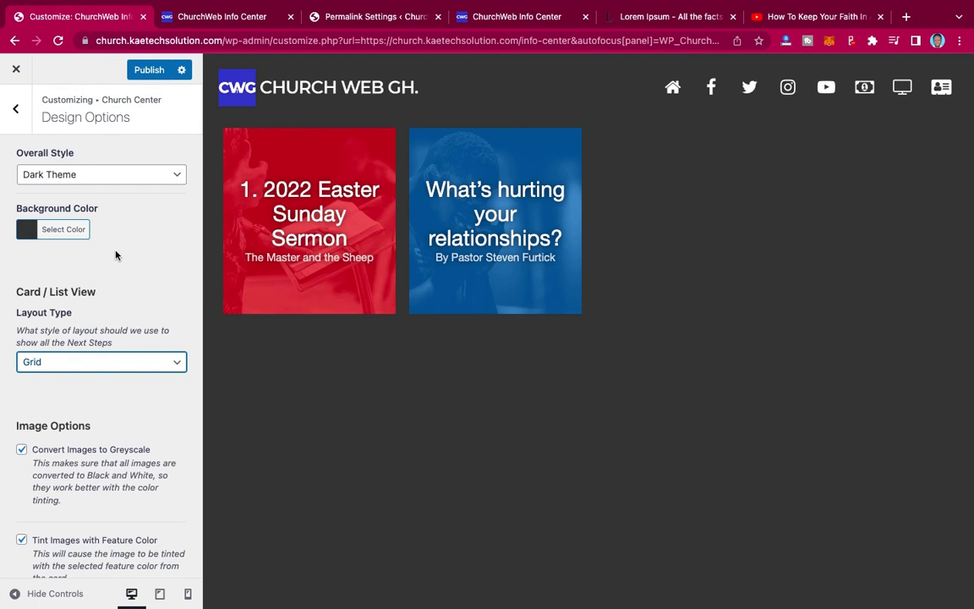
scroll(115, 254, "down", 1)
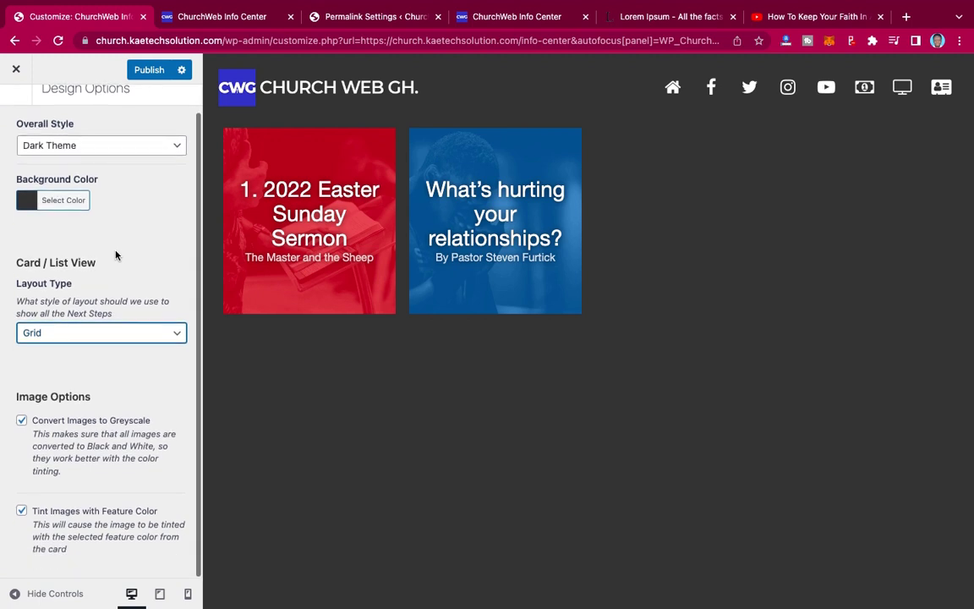
- Set Overall Style to Light Theme and publish, which returns a 'something's gone wrong' error
scroll(115, 245, "up", 1)
left_click(110, 178)
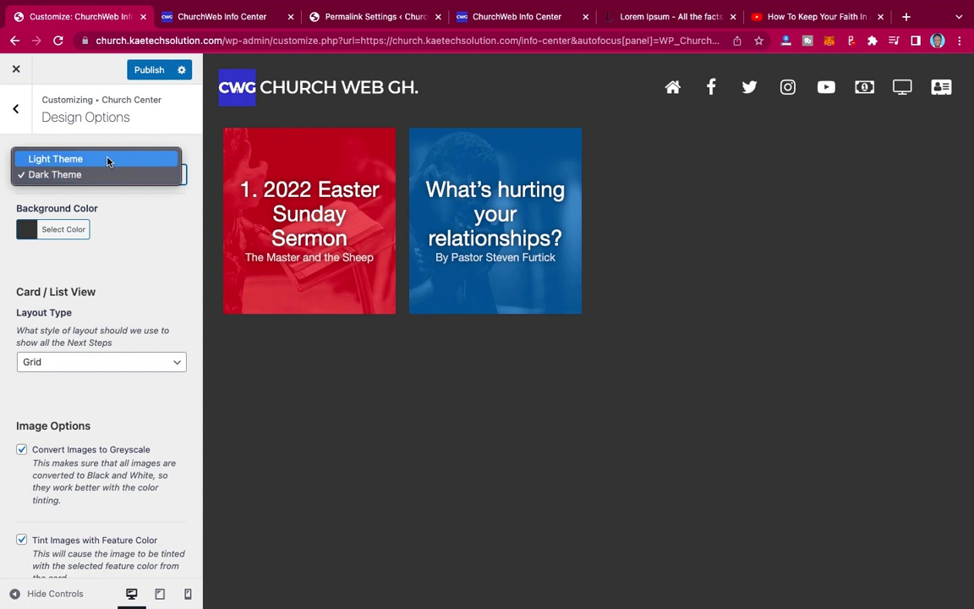
left_click(103, 158)
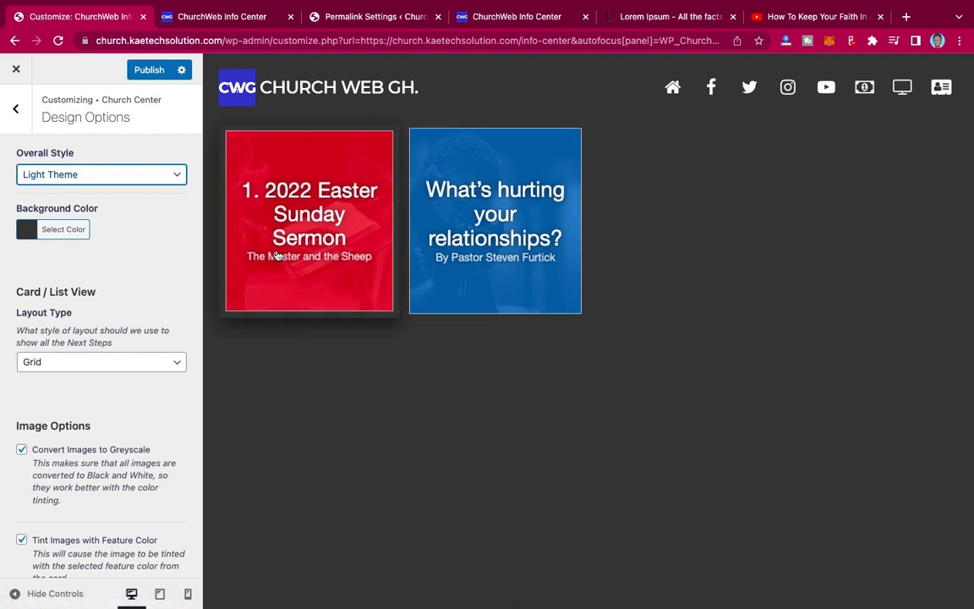
scroll(96, 294, "down", 1)
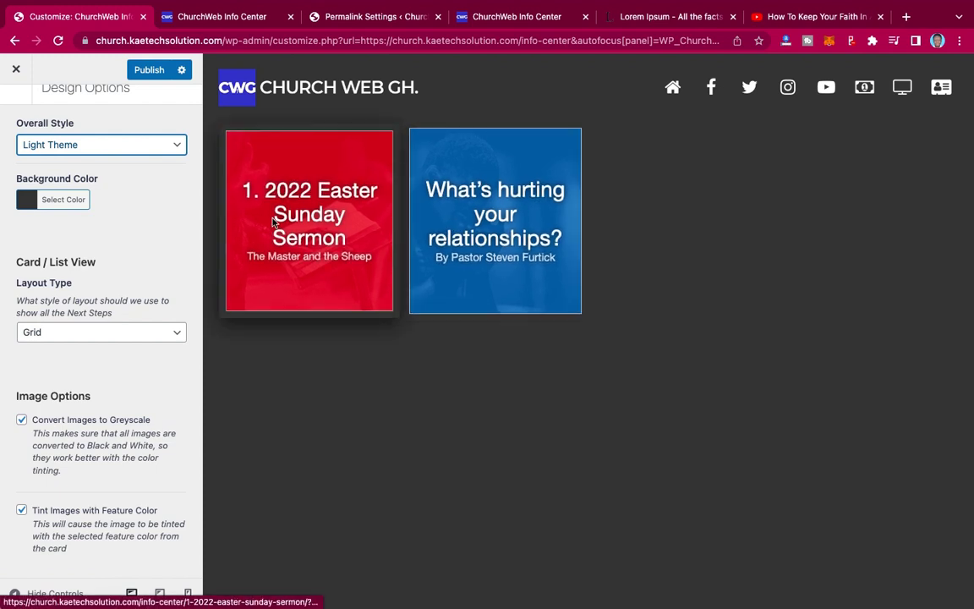
scroll(122, 249, "up", 1)
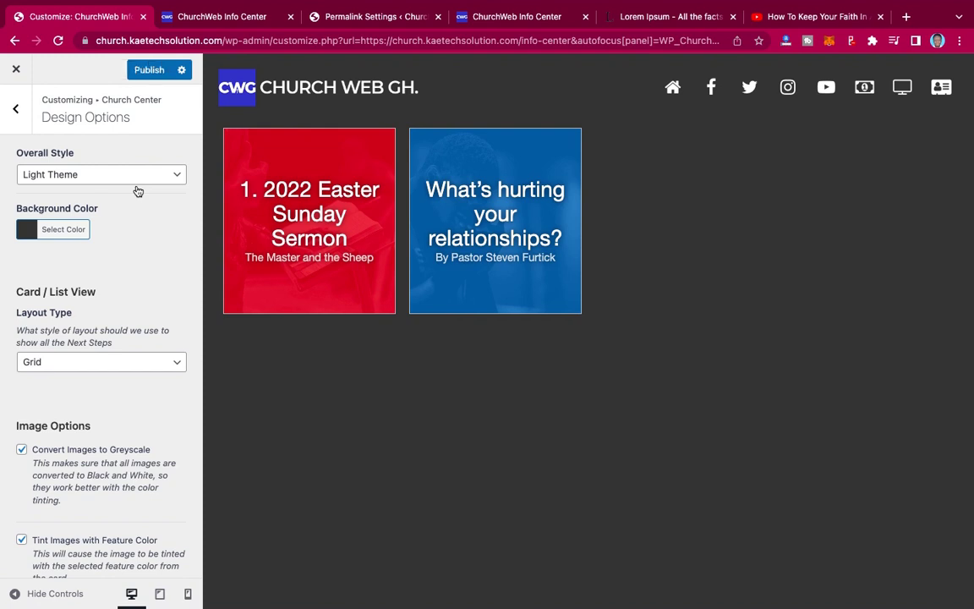
left_click(140, 69)
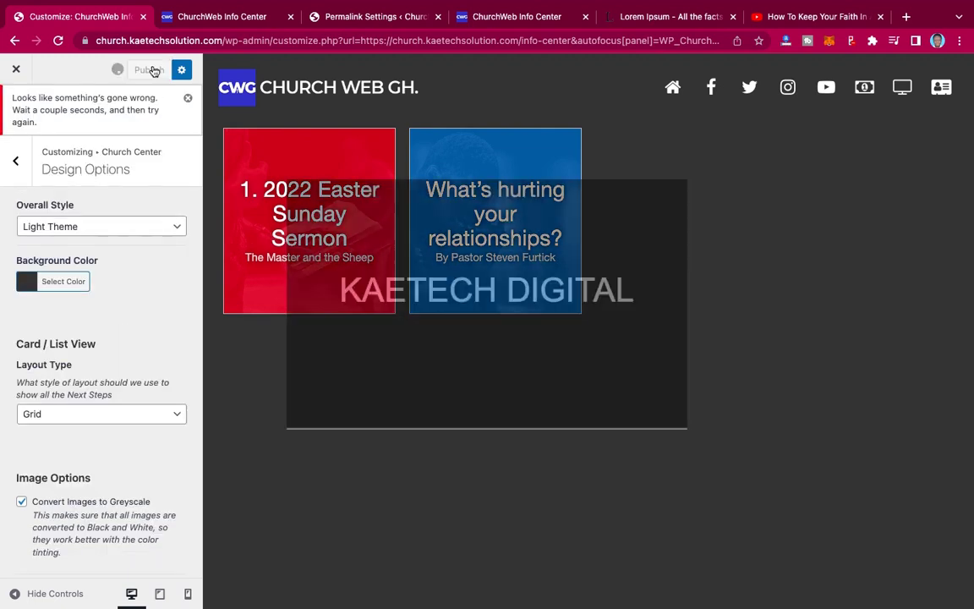
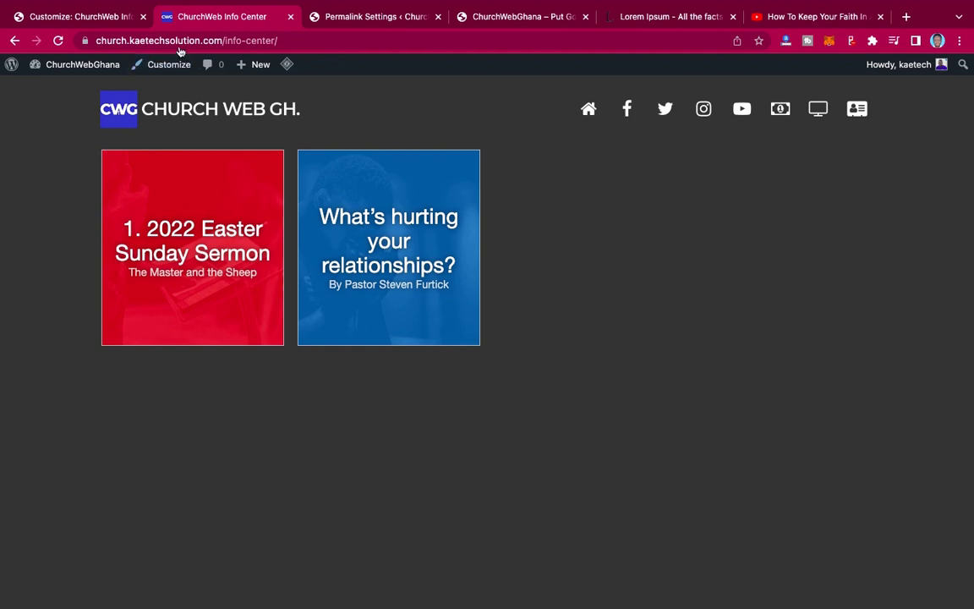
left_click(69, 16)
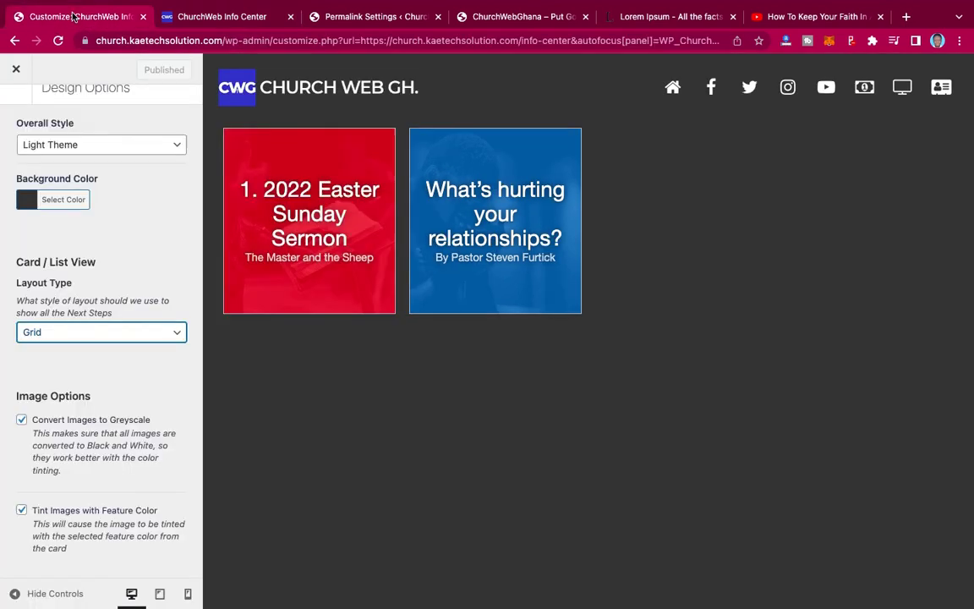
left_click(15, 108)
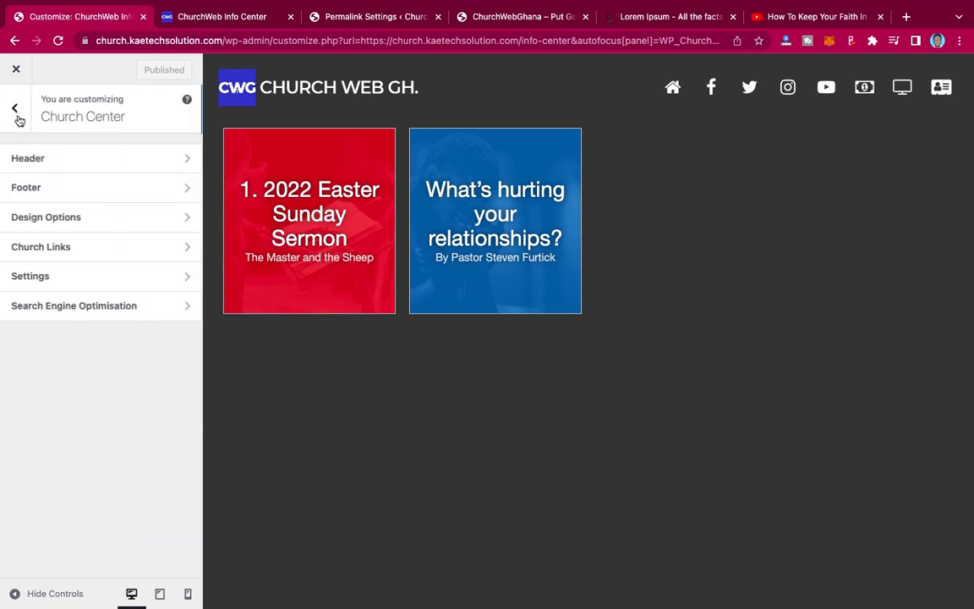
left_click(83, 255)
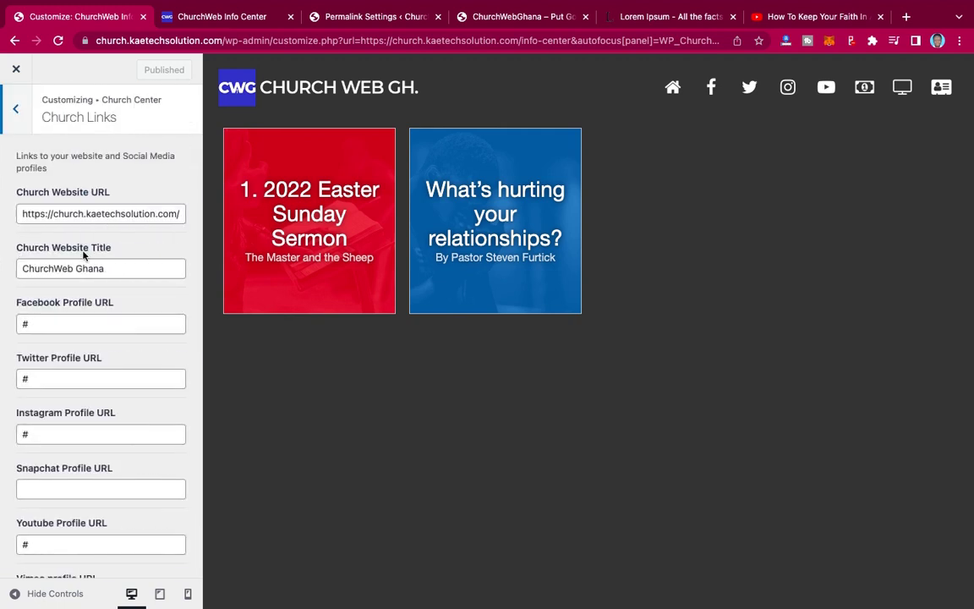
left_click(21, 114)
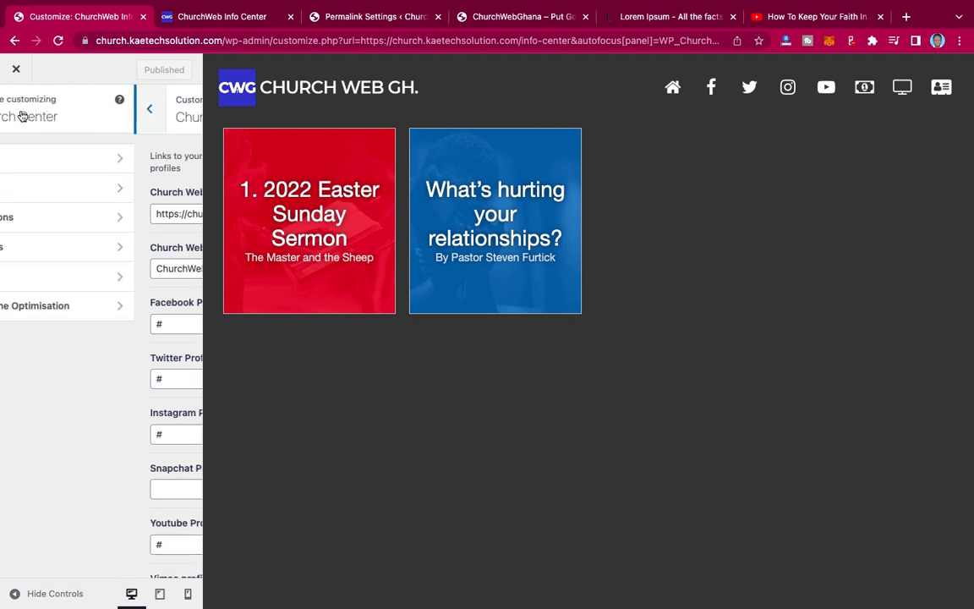
left_click(65, 289)
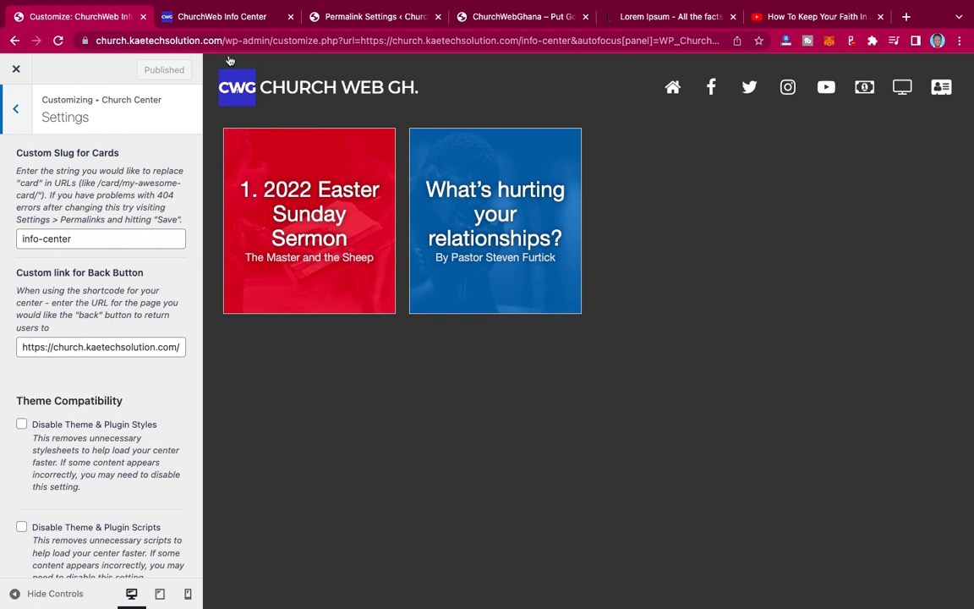
left_click(228, 16)
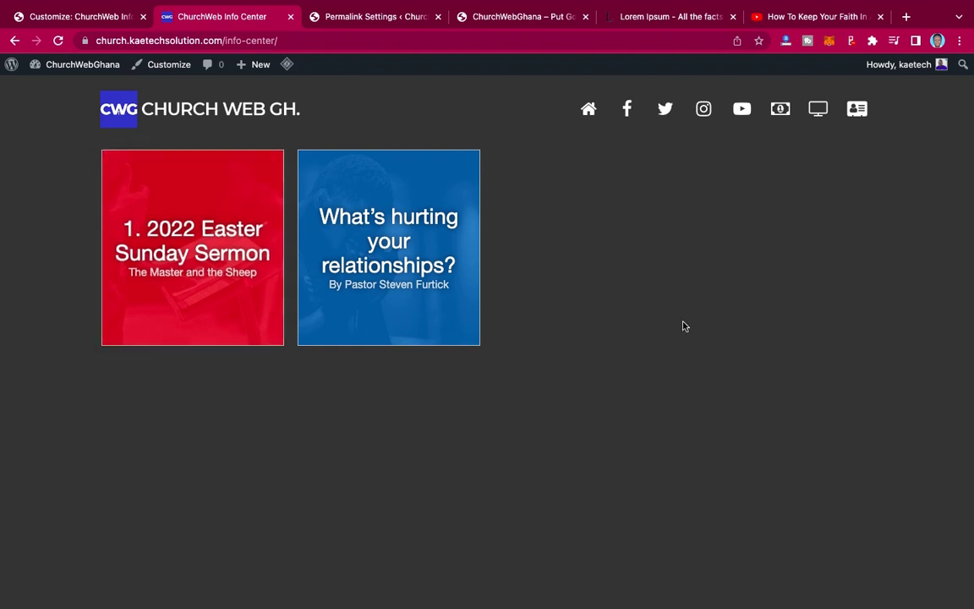
- Glance at the live Info Center page again, then close the Customizer with its X
left_click(102, 15)
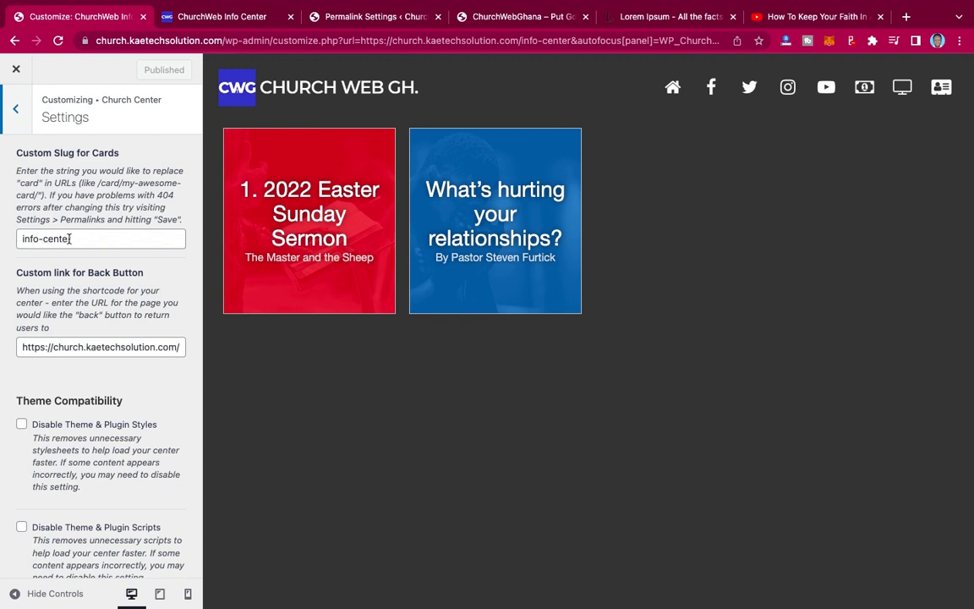
left_click(242, 25)
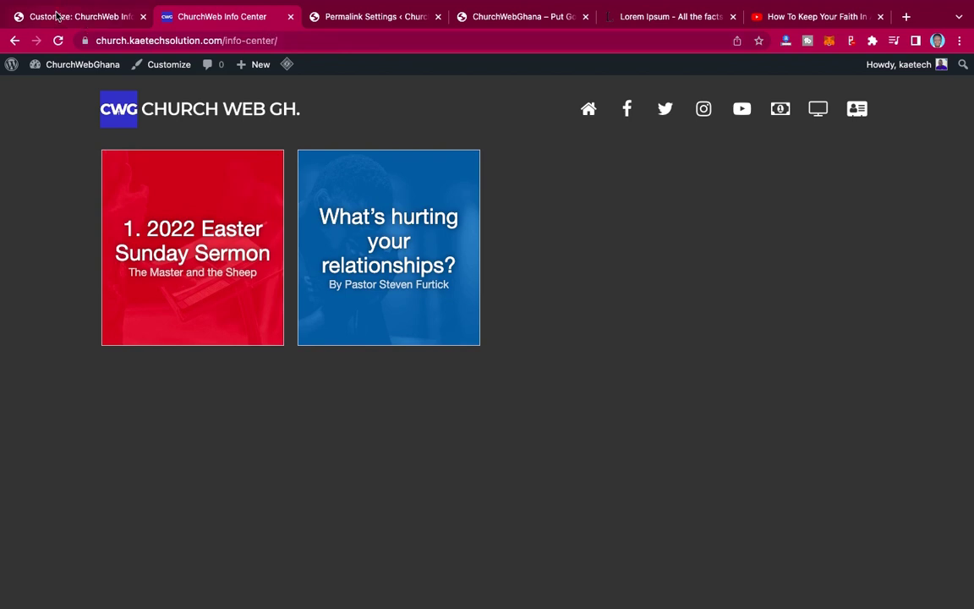
left_click(51, 16)
left_click(18, 75)
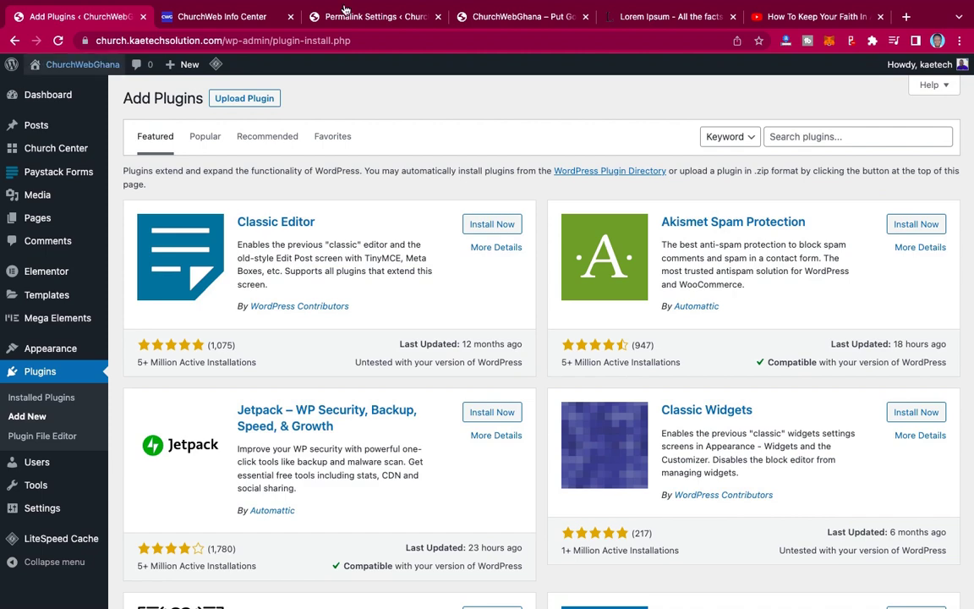
left_click(452, 17)
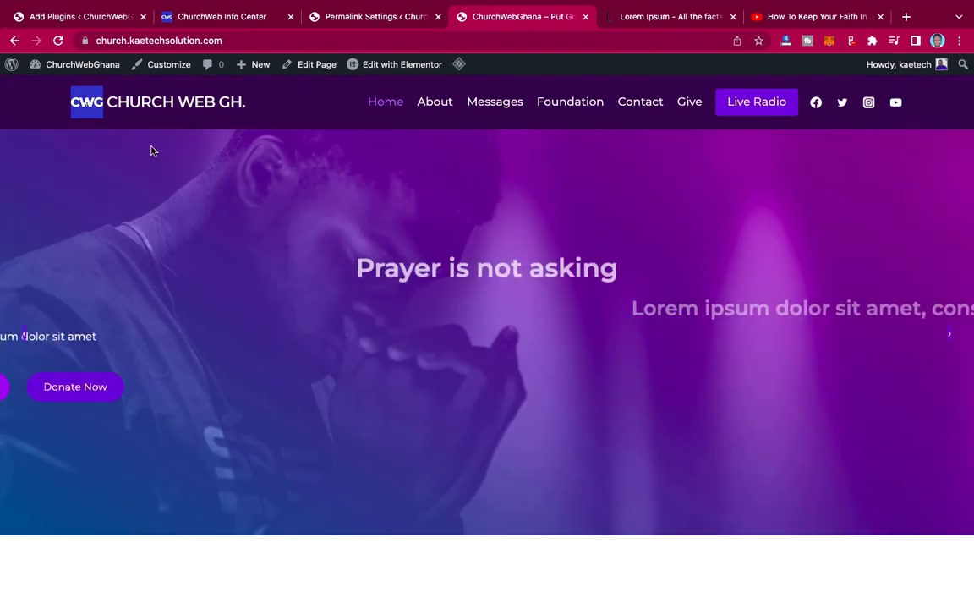
scroll(636, 201, "down", 8)
scroll(638, 201, "up", 8)
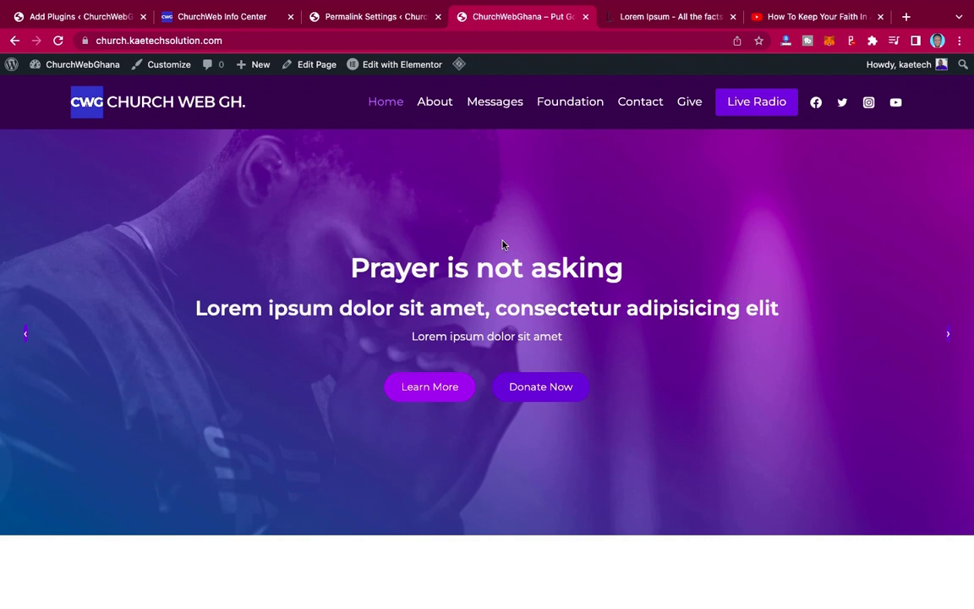
left_click(74, 16)
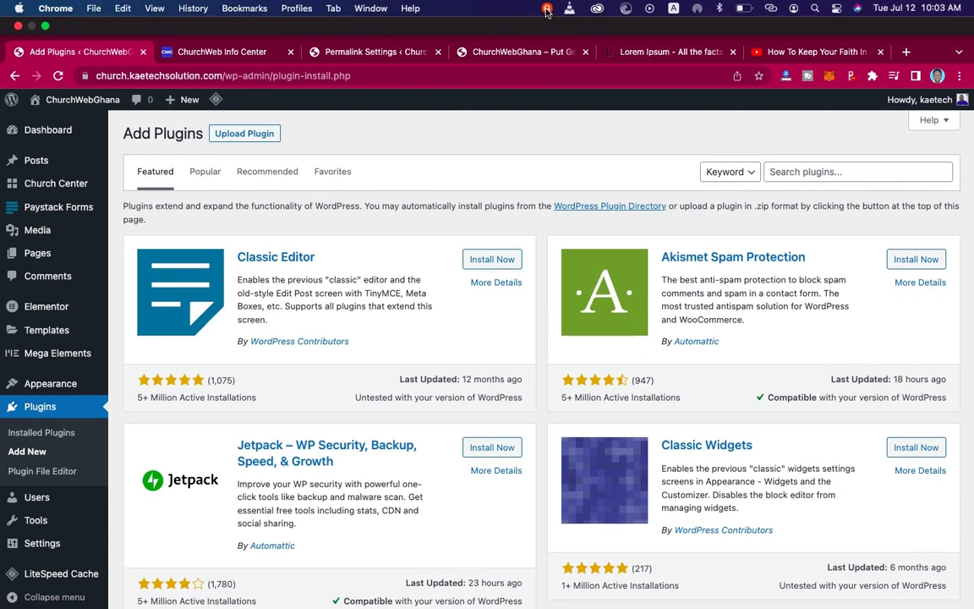
left_click(547, 9)
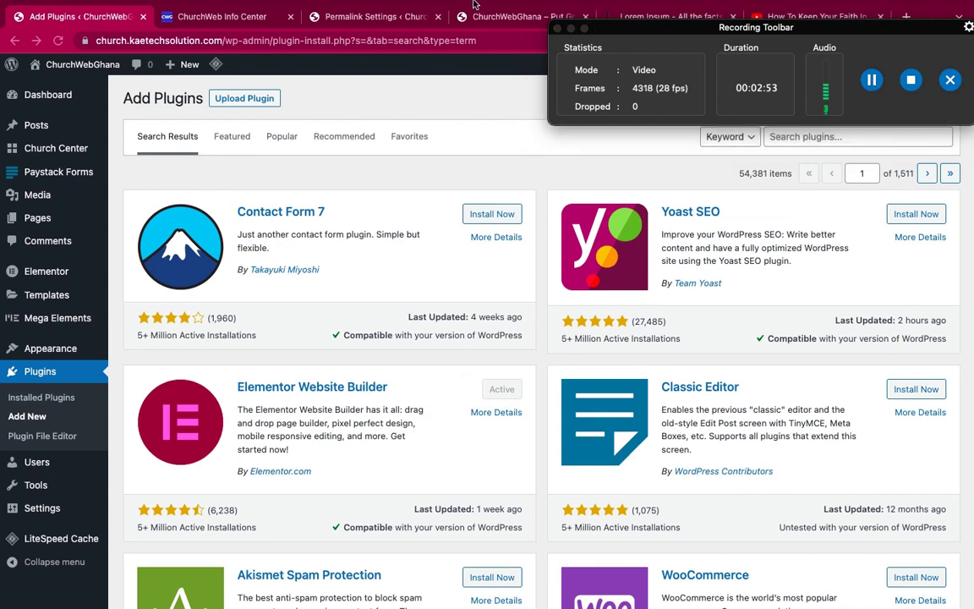
- Search plugins for 'user menu', then install and activate User Menus – Nav Menu Visibility
mouse_move(533, 9)
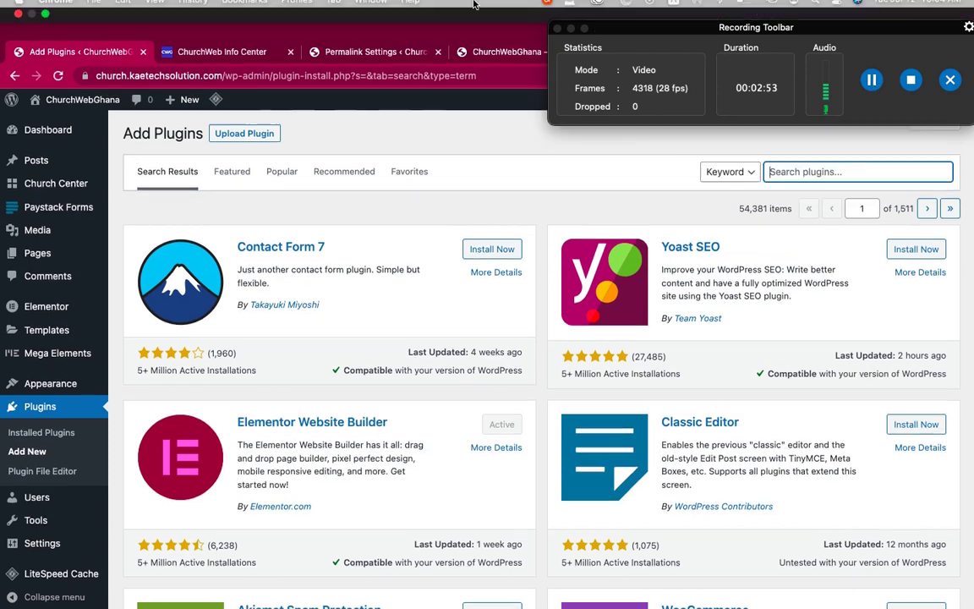
left_click(492, 24)
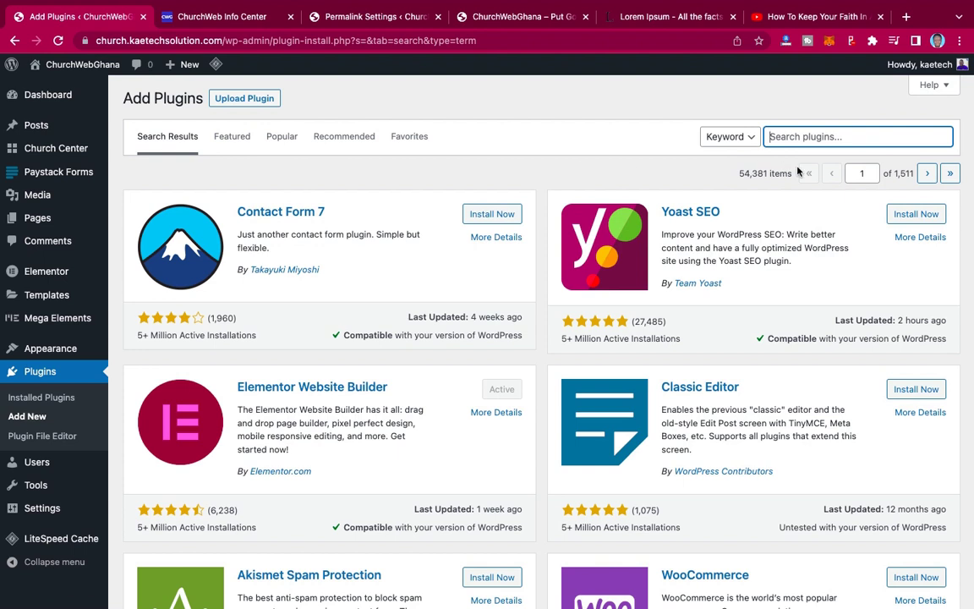
type("user menu")
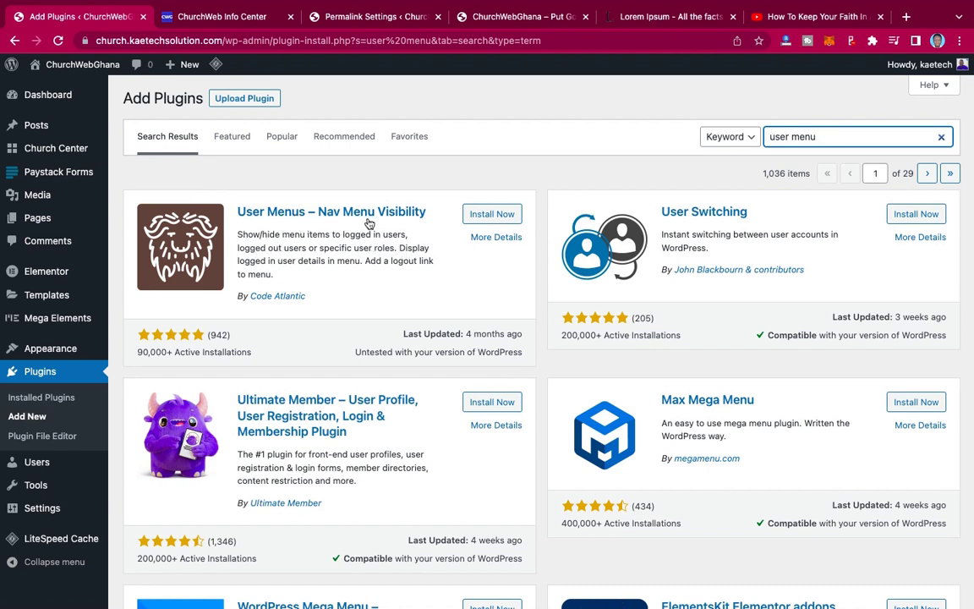
left_click(499, 215)
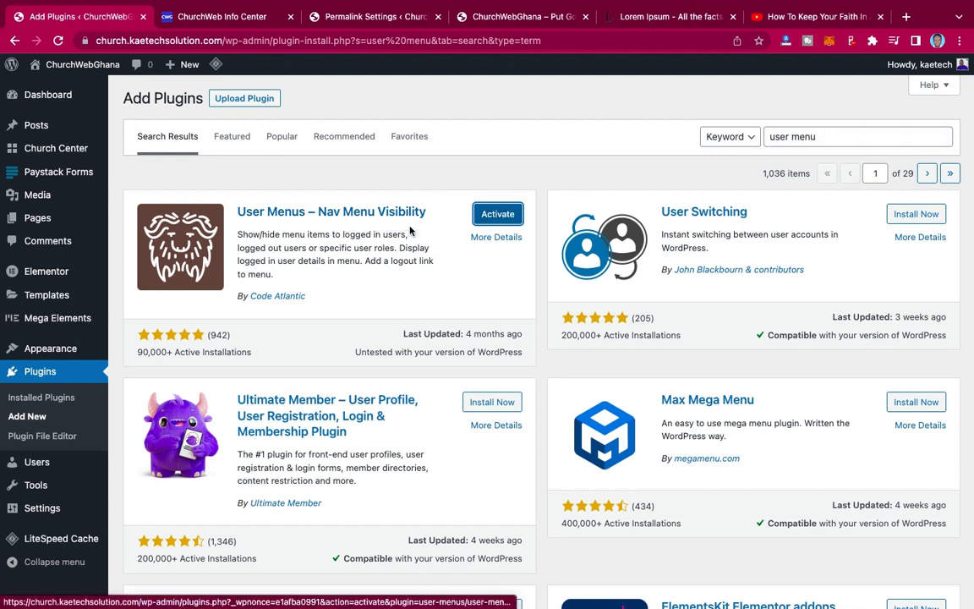
left_click(498, 215)
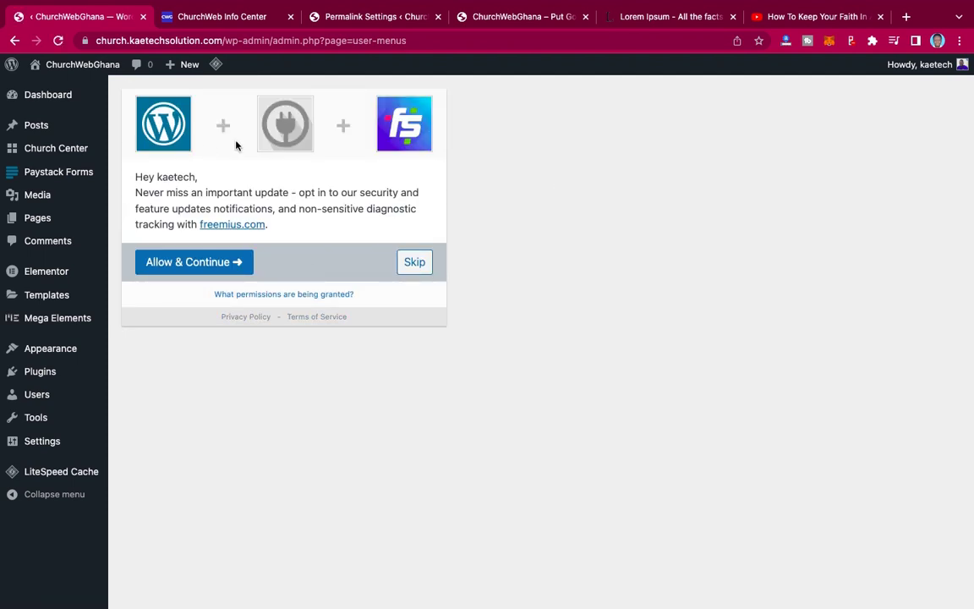
- Skip the data-sharing opt-in and check that User Menus is active in Installed Plugins
left_click(417, 265)
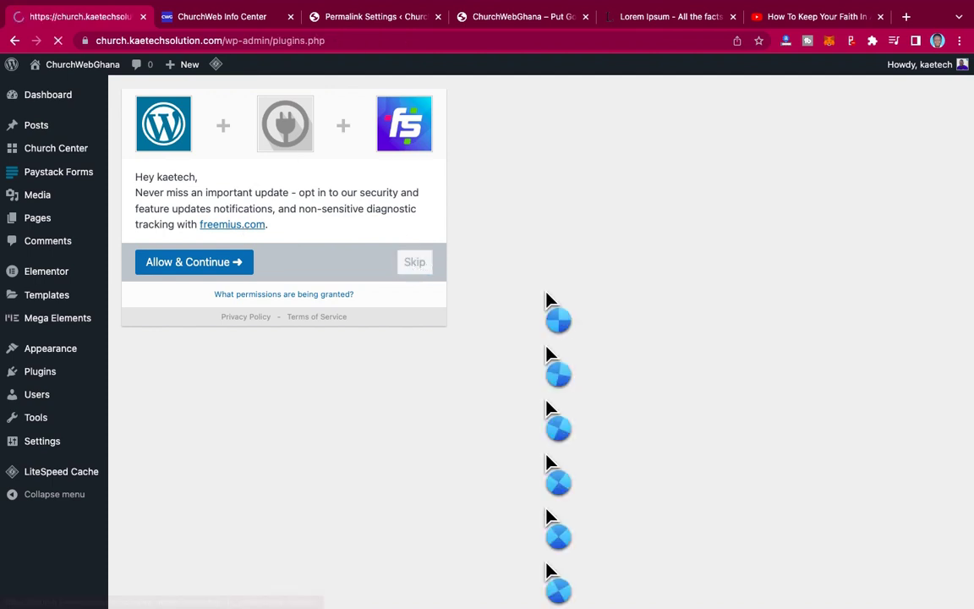
scroll(543, 293, "down", 5)
scroll(397, 372, "up", 4)
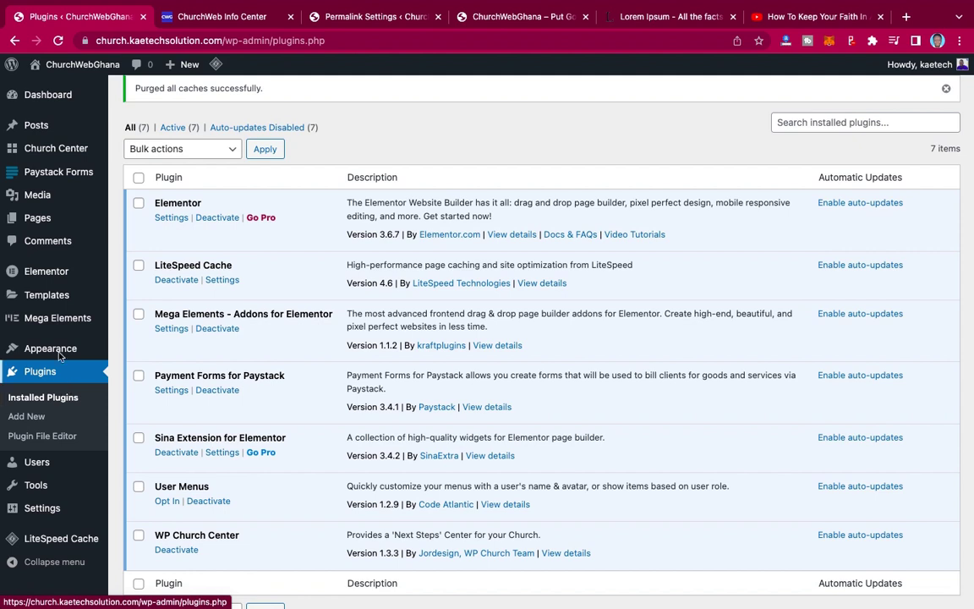
mouse_move(38, 347)
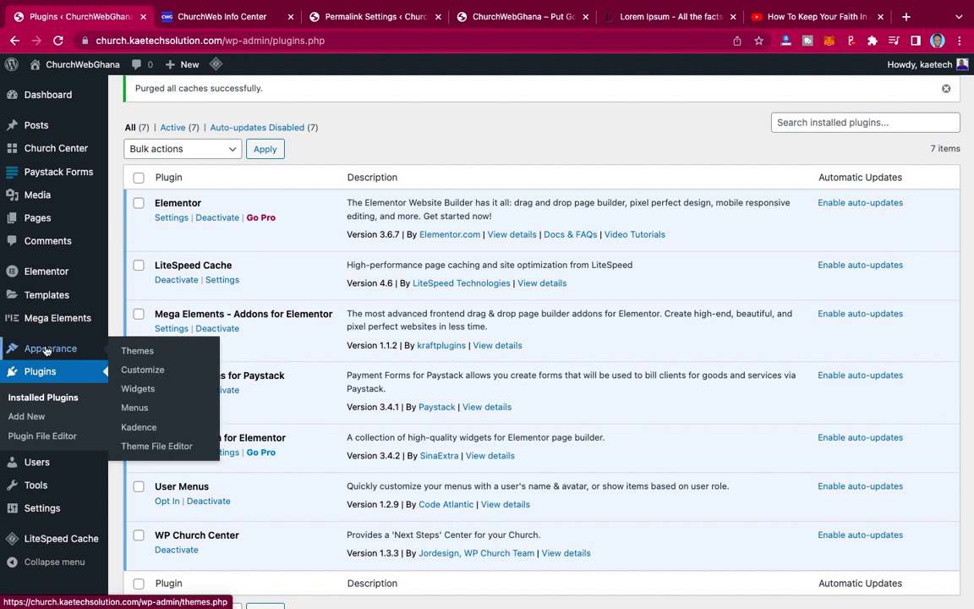
- In Appearance > Menus, expand User Links to see the login, register and logout items
left_click(136, 407)
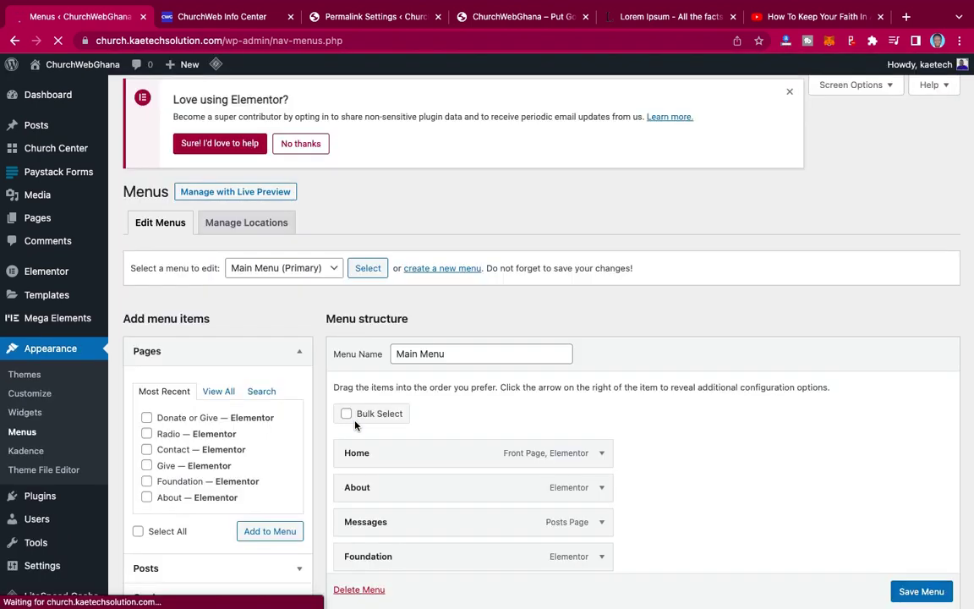
scroll(581, 414, "down", 4)
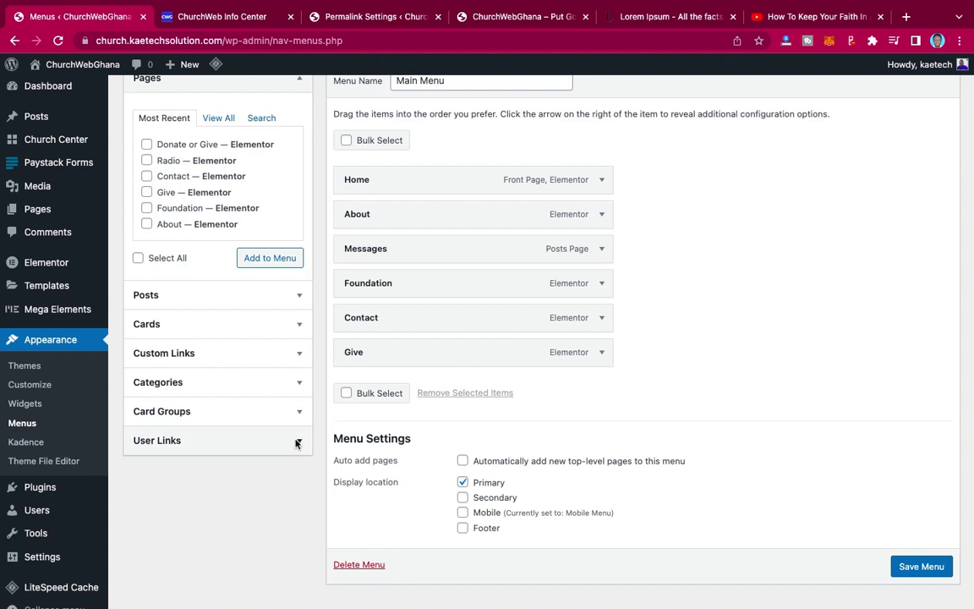
left_click(298, 441)
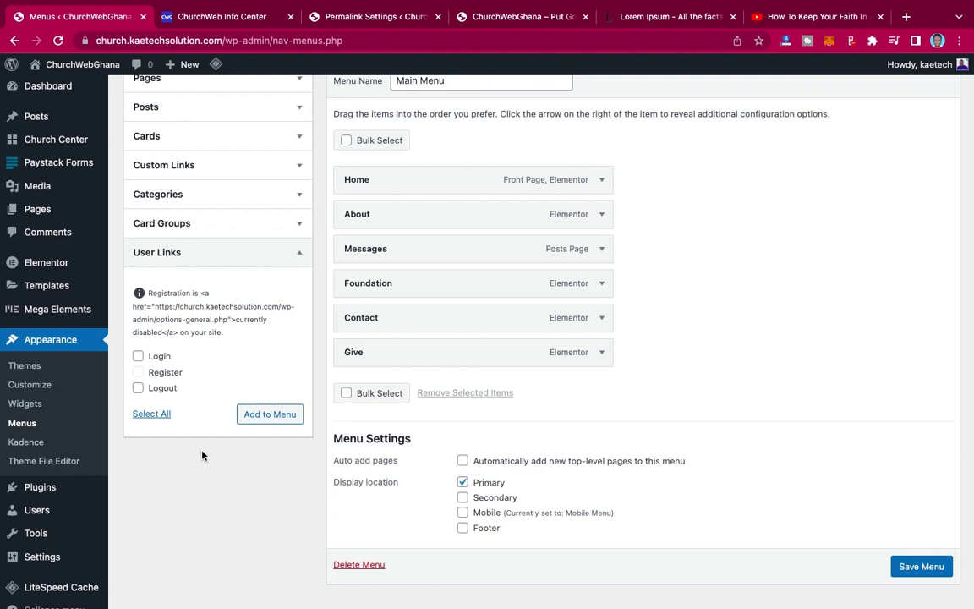
scroll(201, 456, "down", 1)
mouse_move(40, 541)
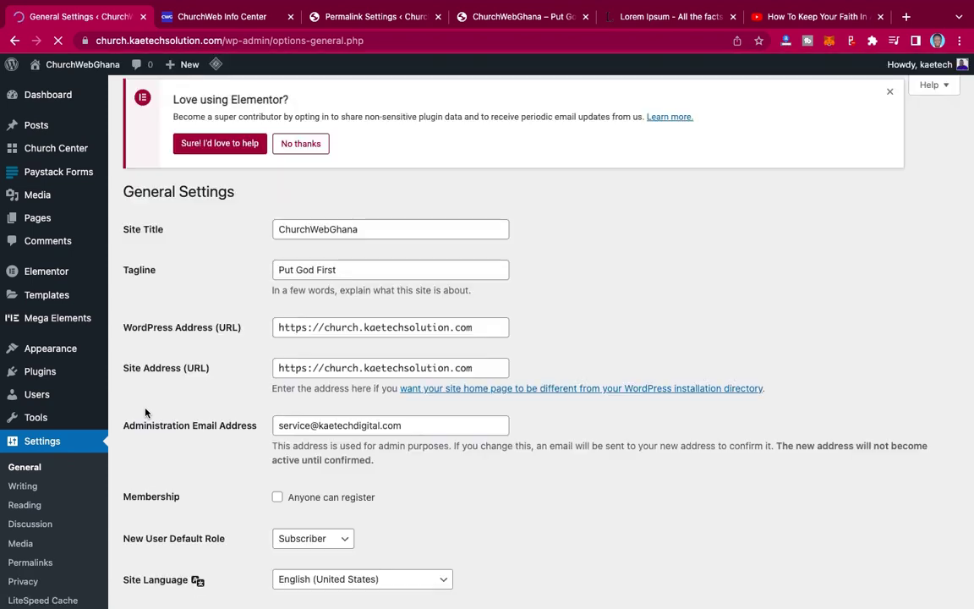
- Tick 'Anyone can register', keep the Subscriber default role, and save General Settings
scroll(361, 430, "down", 3)
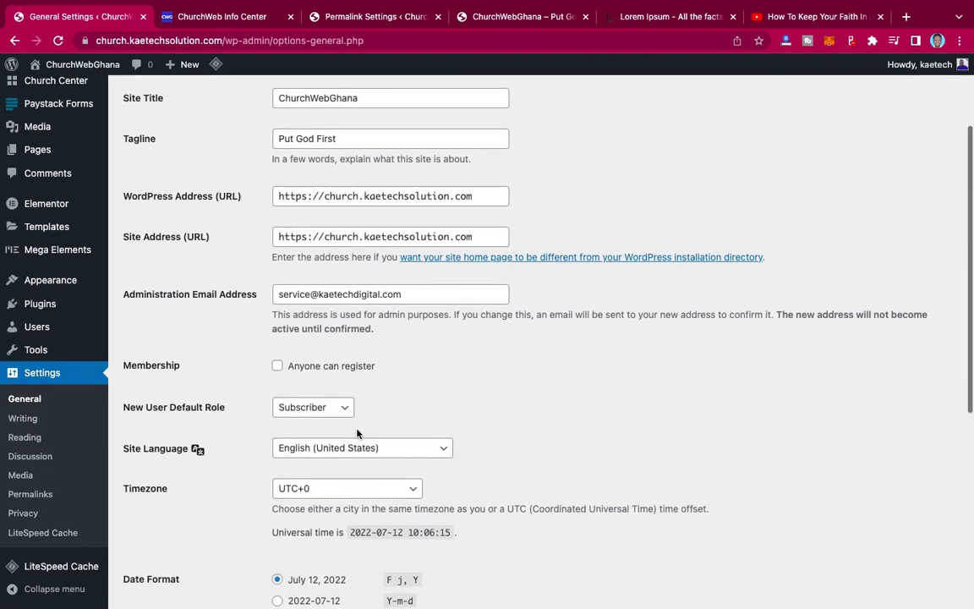
left_click(277, 368)
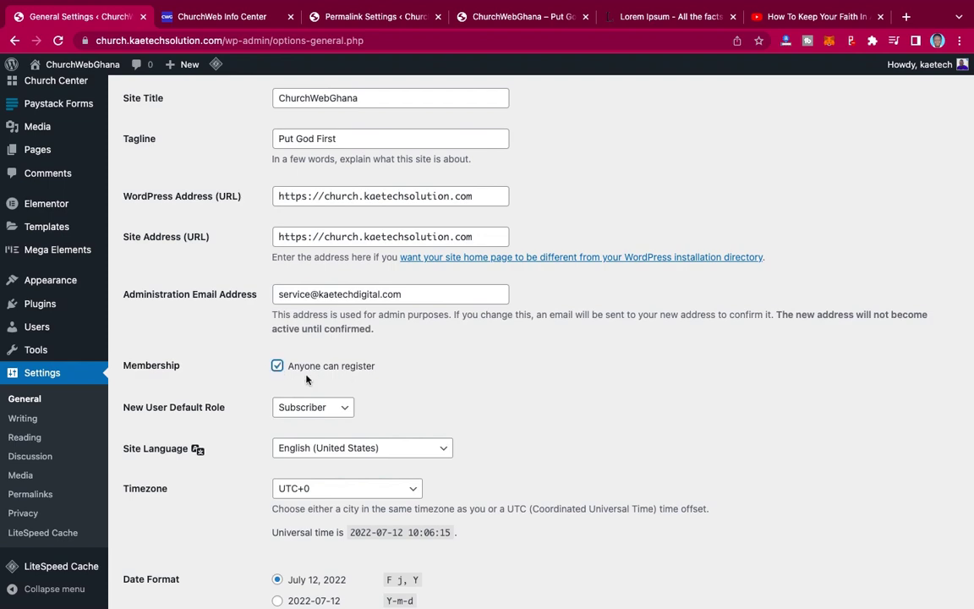
scroll(370, 382, "down", 5)
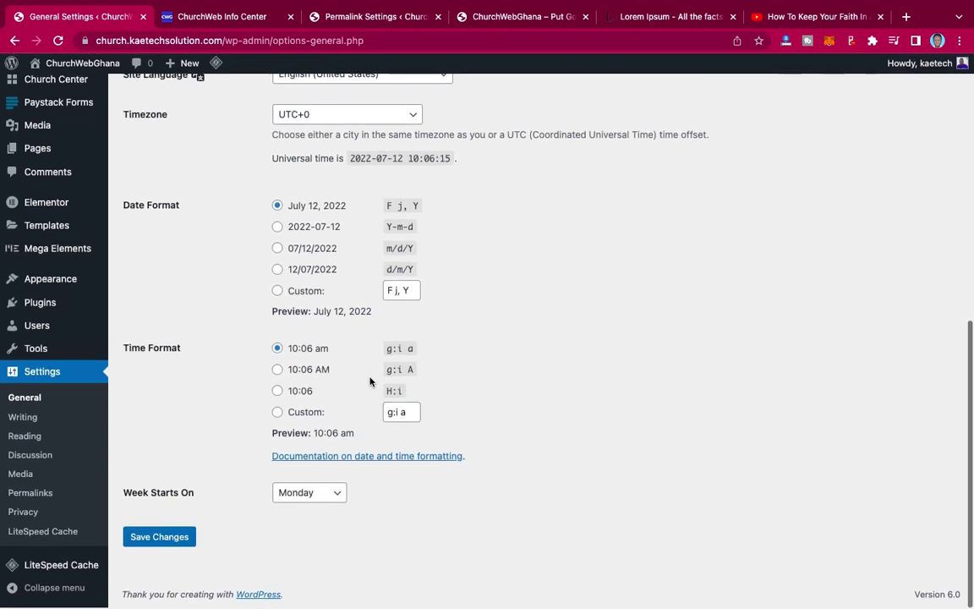
left_click(170, 539)
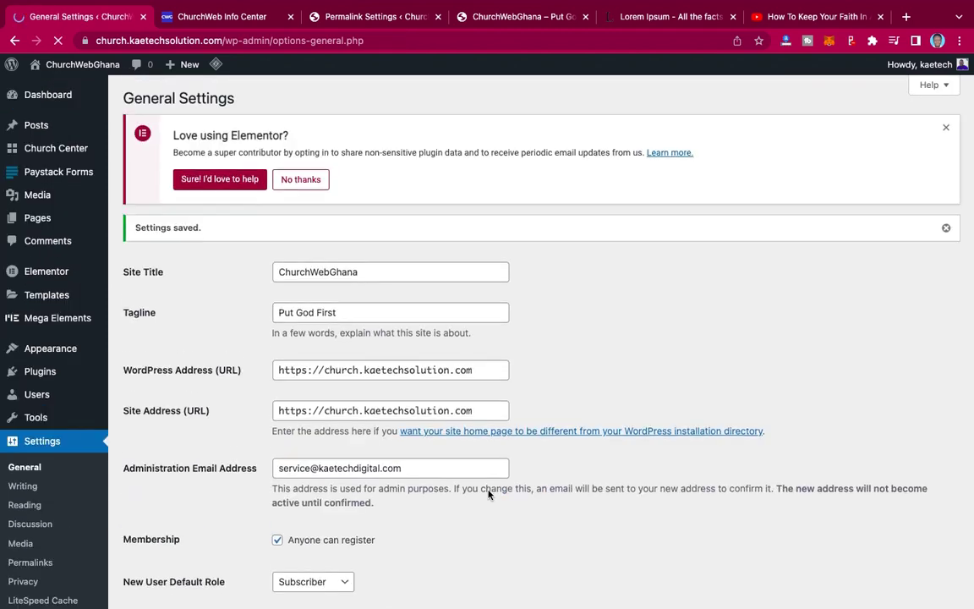
scroll(488, 494, "down", 5)
scroll(487, 494, "down", 2)
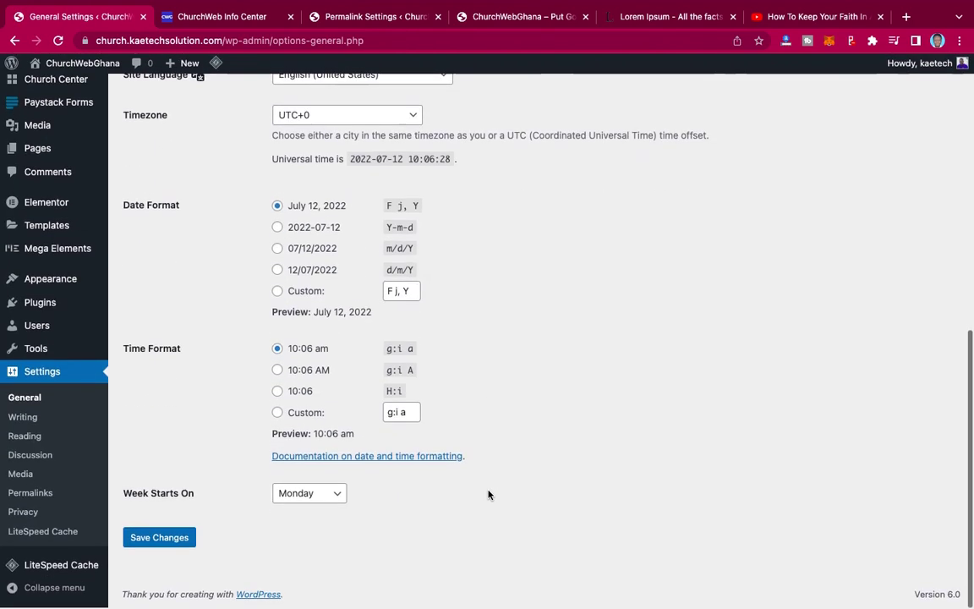
scroll(487, 495, "up", 7)
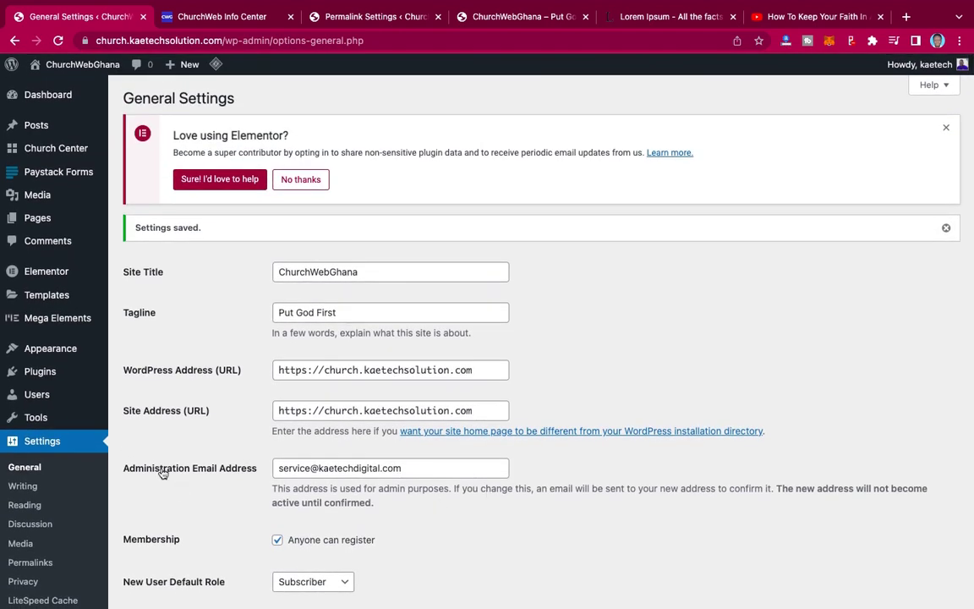
mouse_move(49, 429)
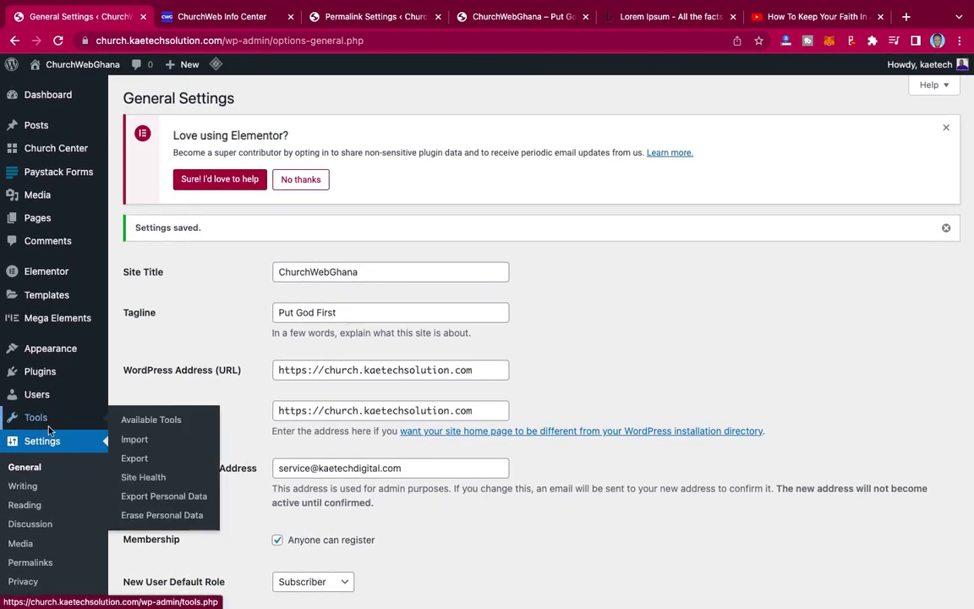
mouse_move(26, 380)
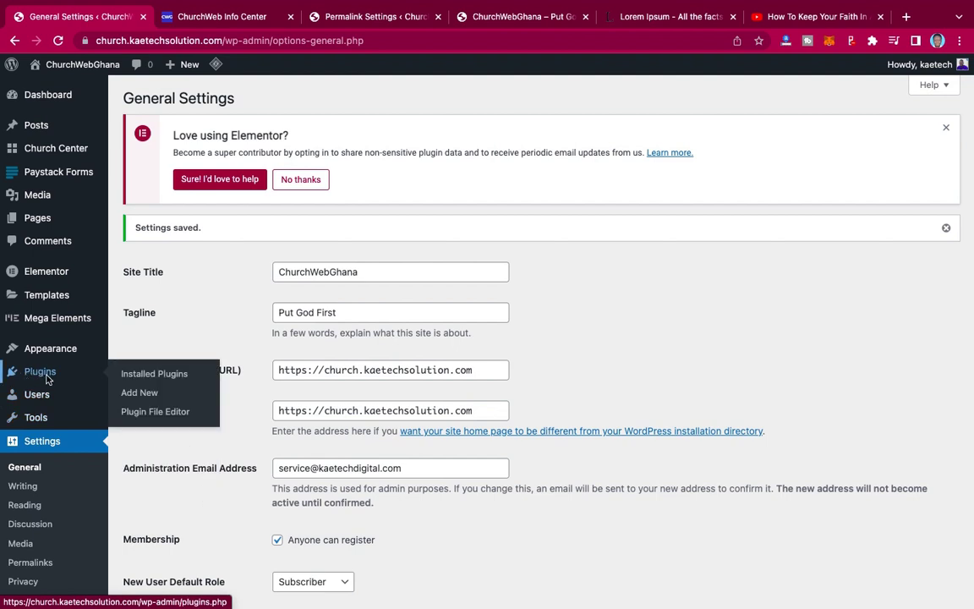
- Go to Plugins > Add New and search the directory for 'login popup'
left_click(139, 398)
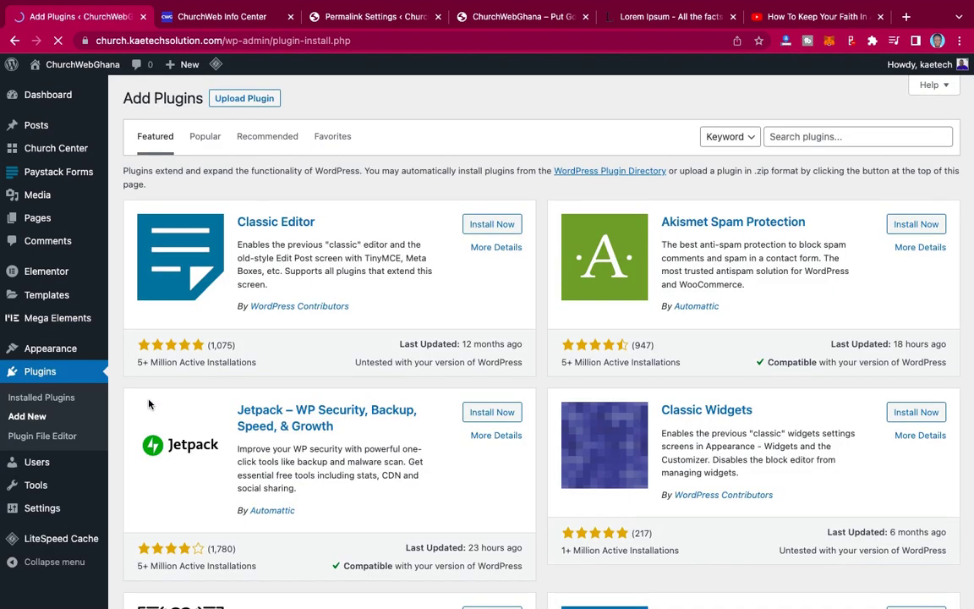
left_click(793, 138)
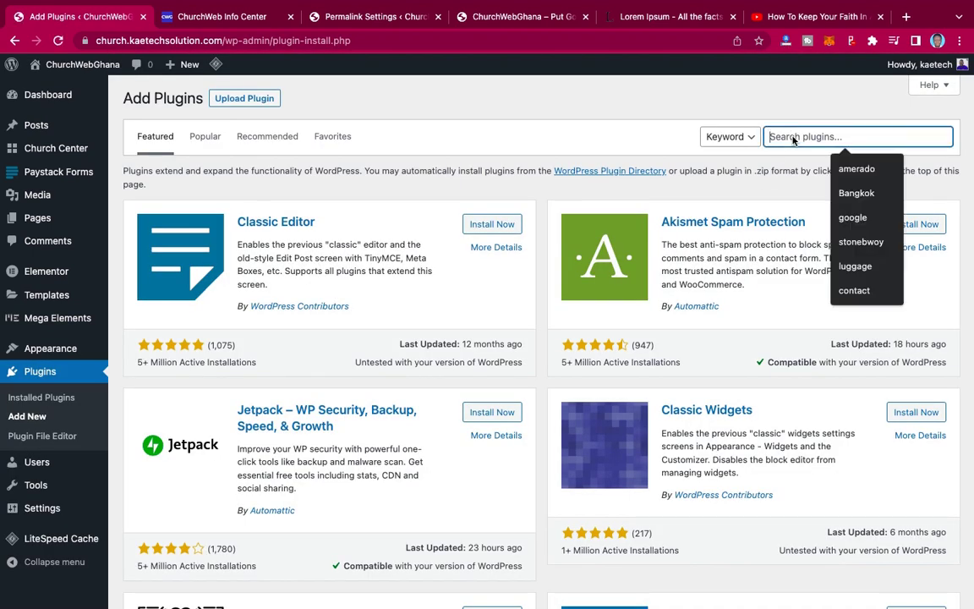
type("login")
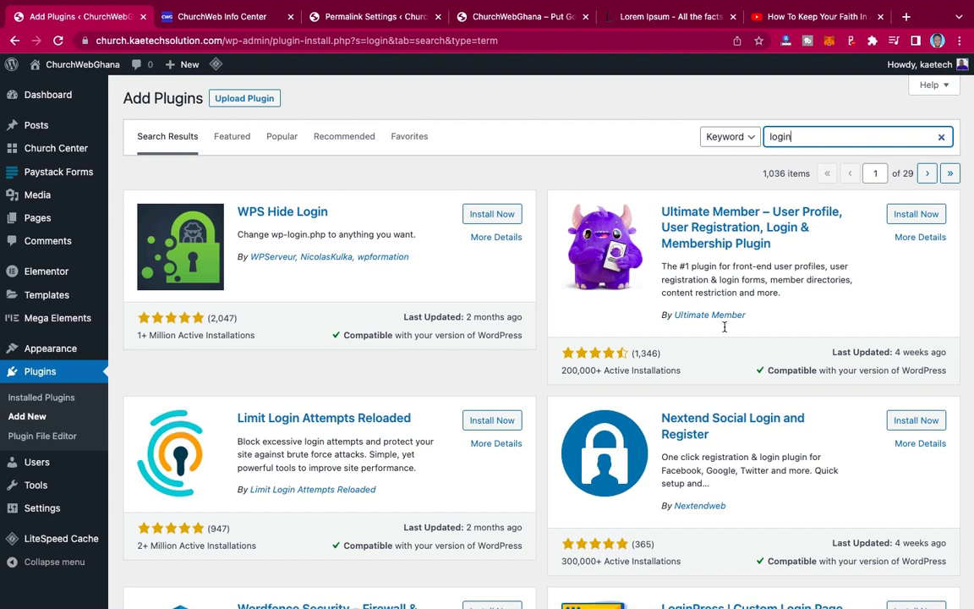
type("pop")
key("BackSpace")
key("BackSpace")
key("BackSpace")
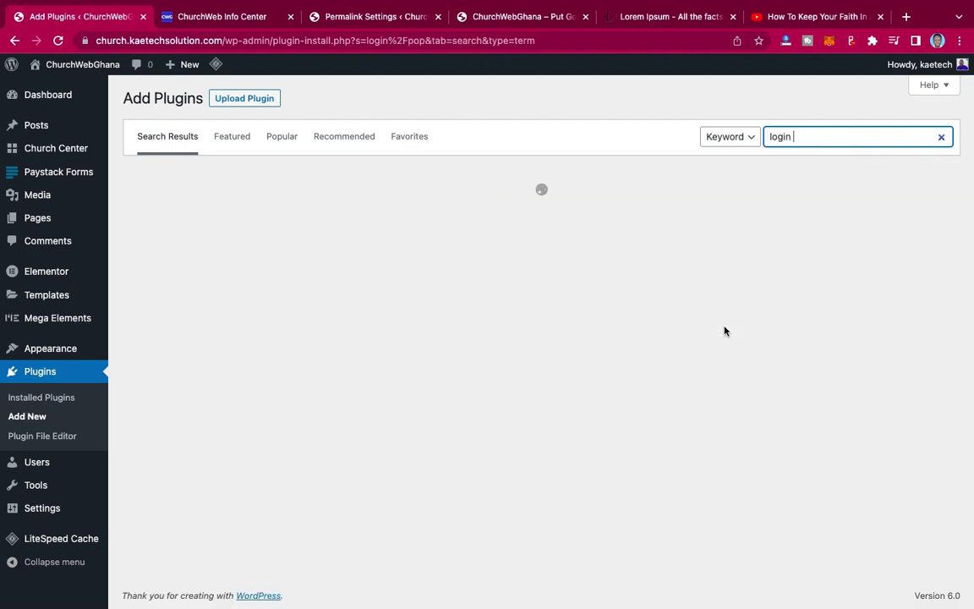
type("popup")
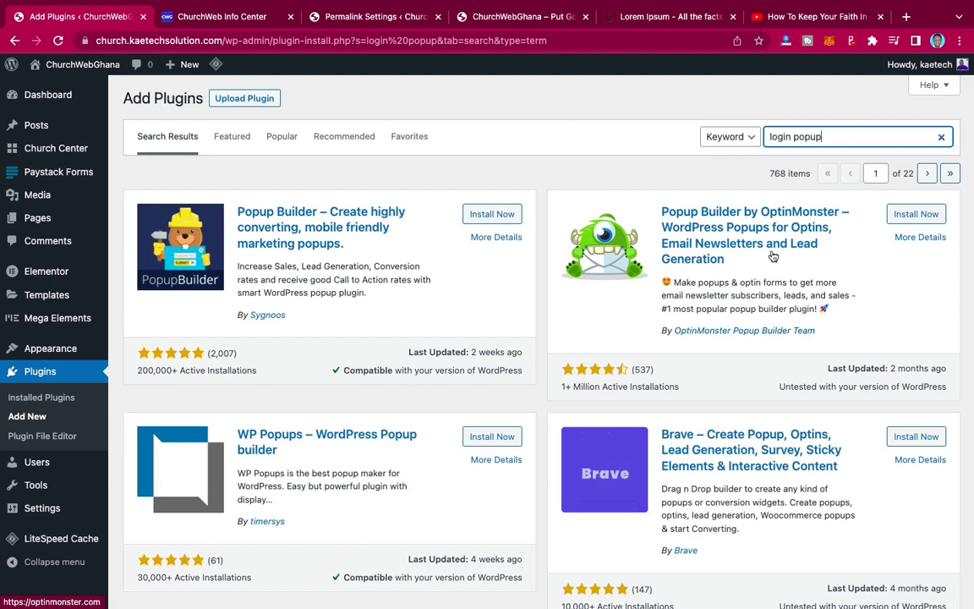
scroll(772, 256, "down", 1)
scroll(774, 254, "down", 5)
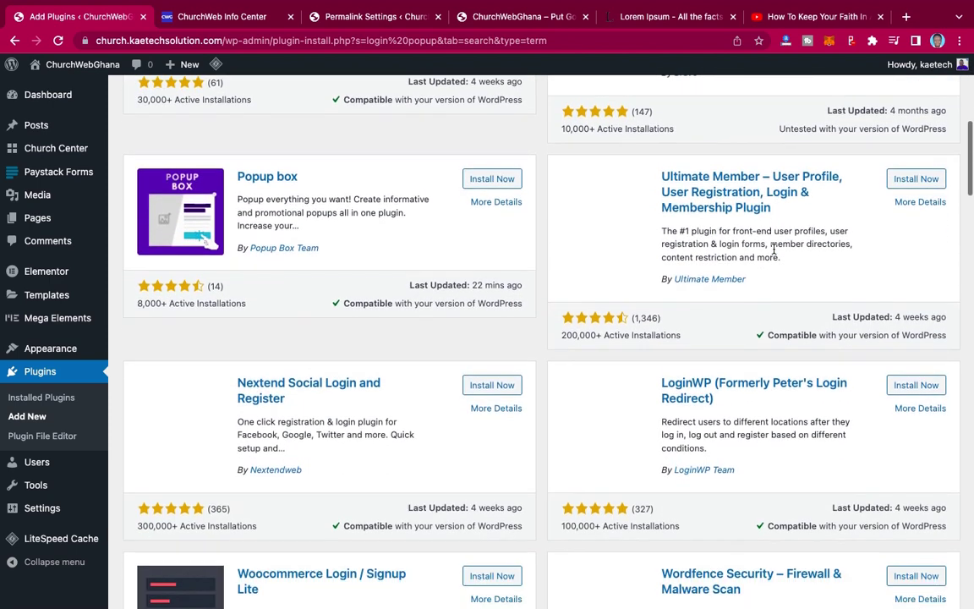
scroll(773, 249, "down", 4)
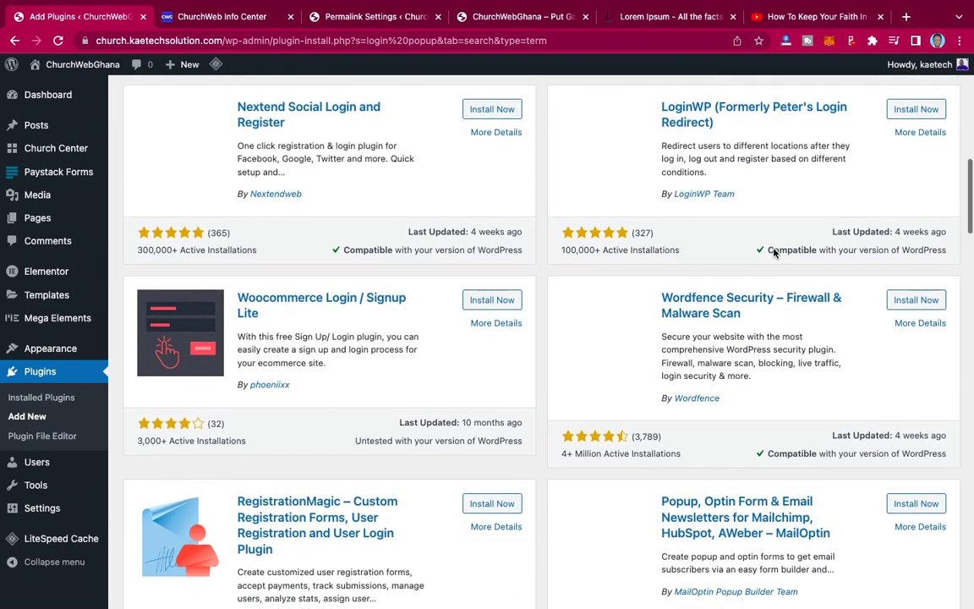
scroll(772, 251, "down", 5)
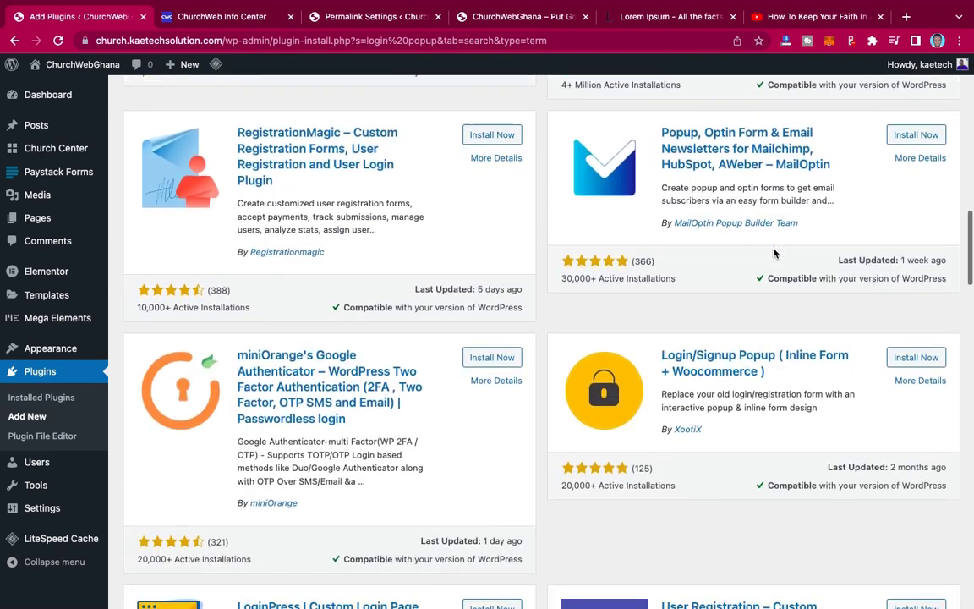
scroll(773, 252, "down", 1)
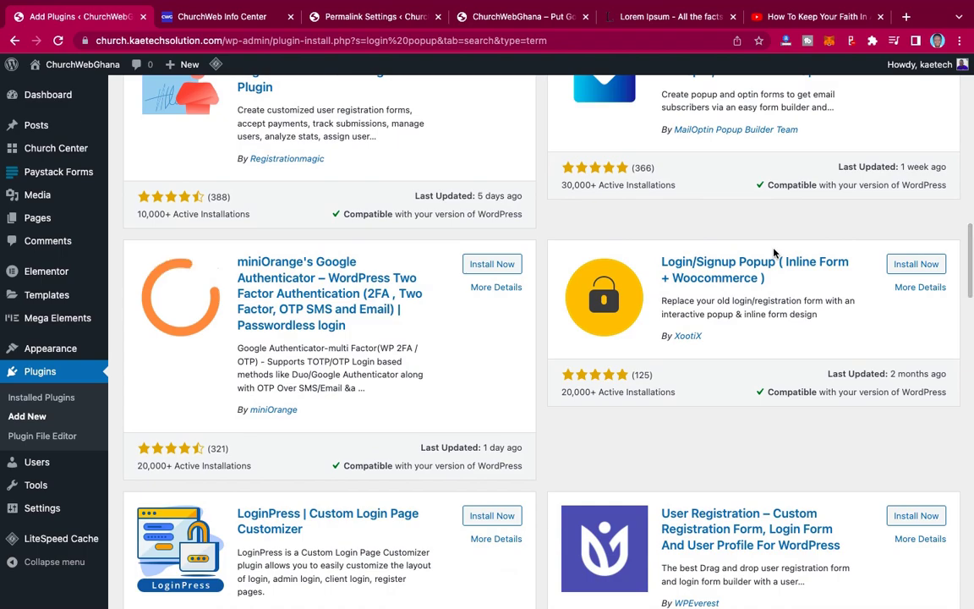
scroll(772, 251, "up", 10)
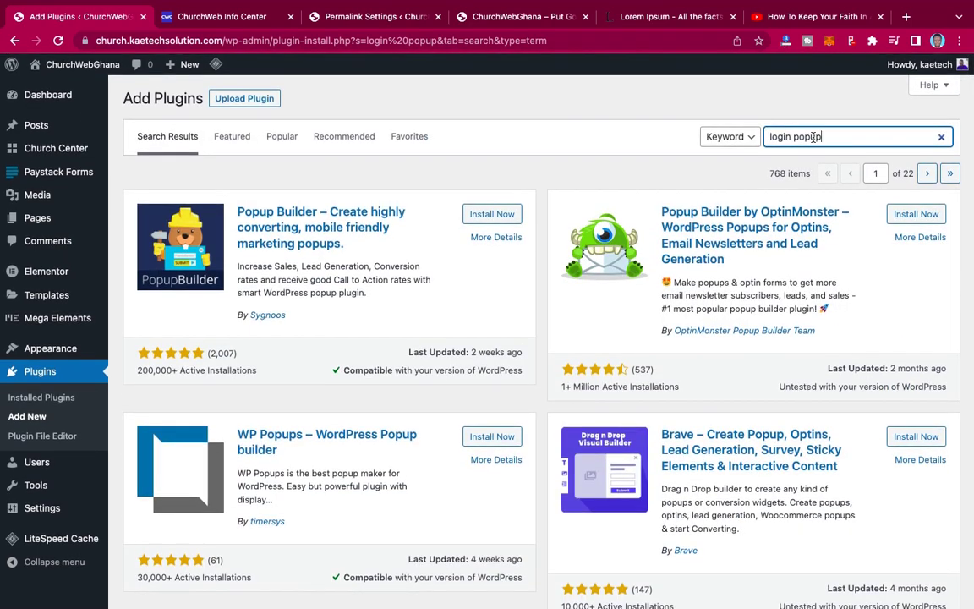
- Refine the plugin search to 'login/signup popup'
left_click_drag(820, 137, 764, 140)
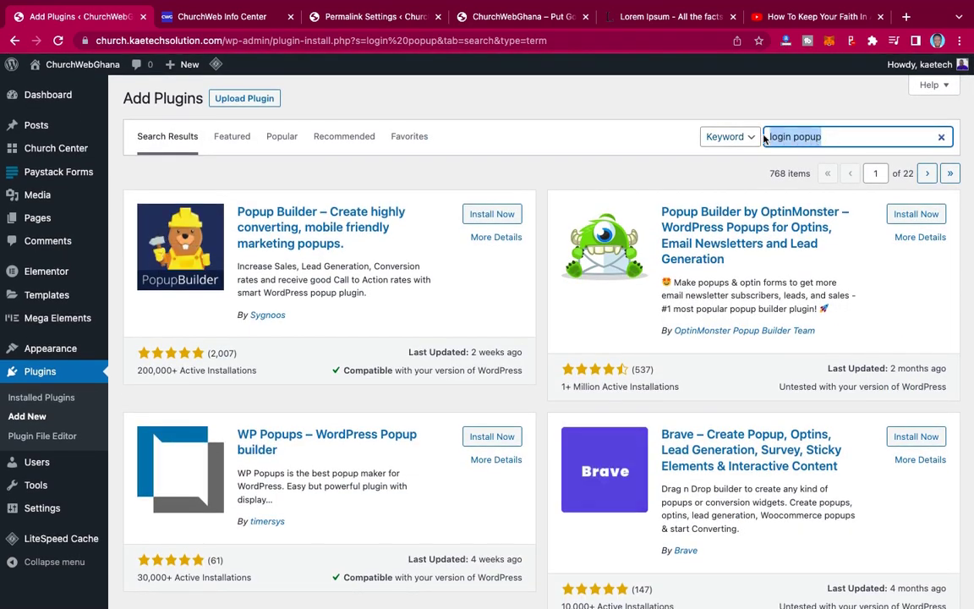
key("BackSpace")
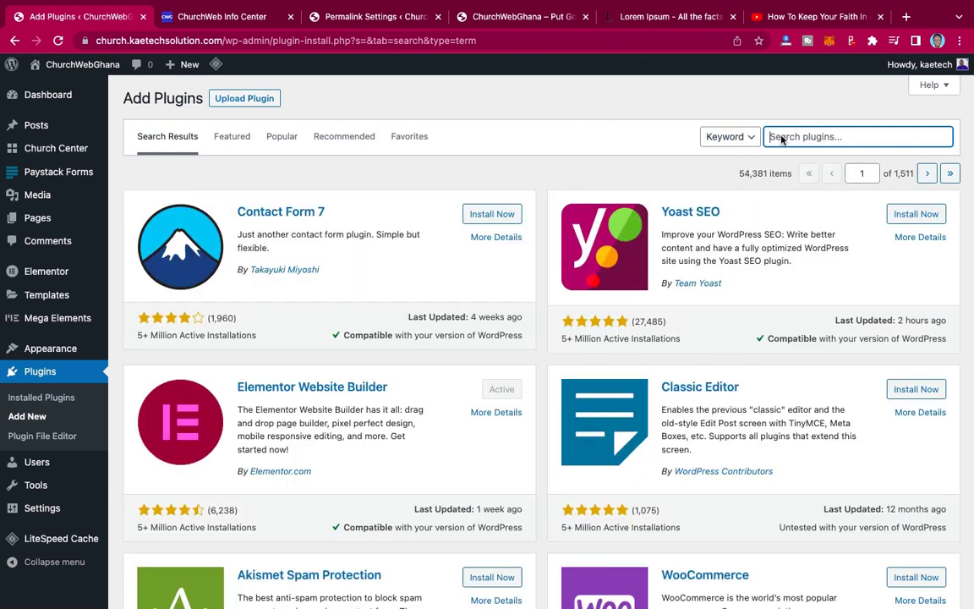
type("login/s")
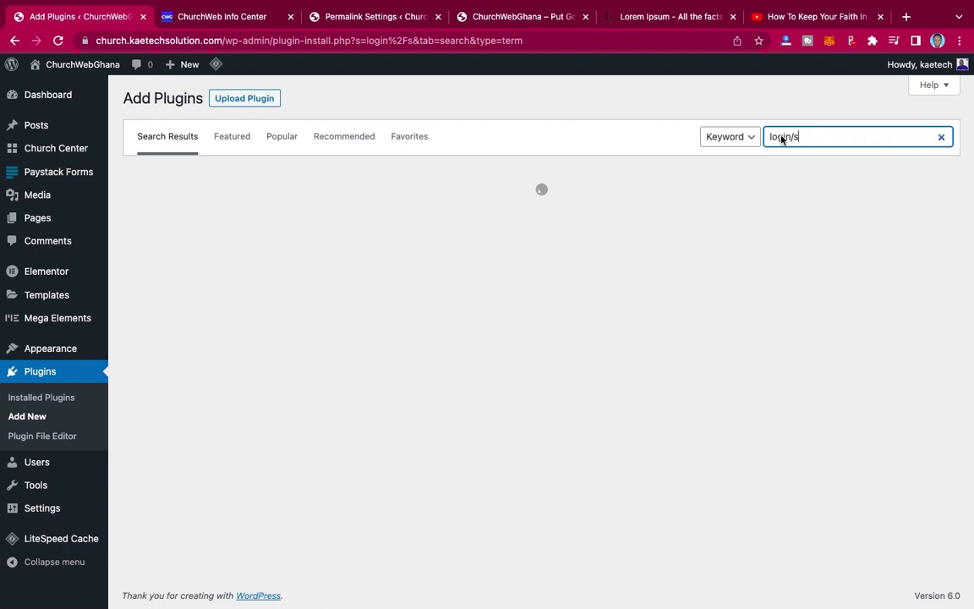
type("ignup")
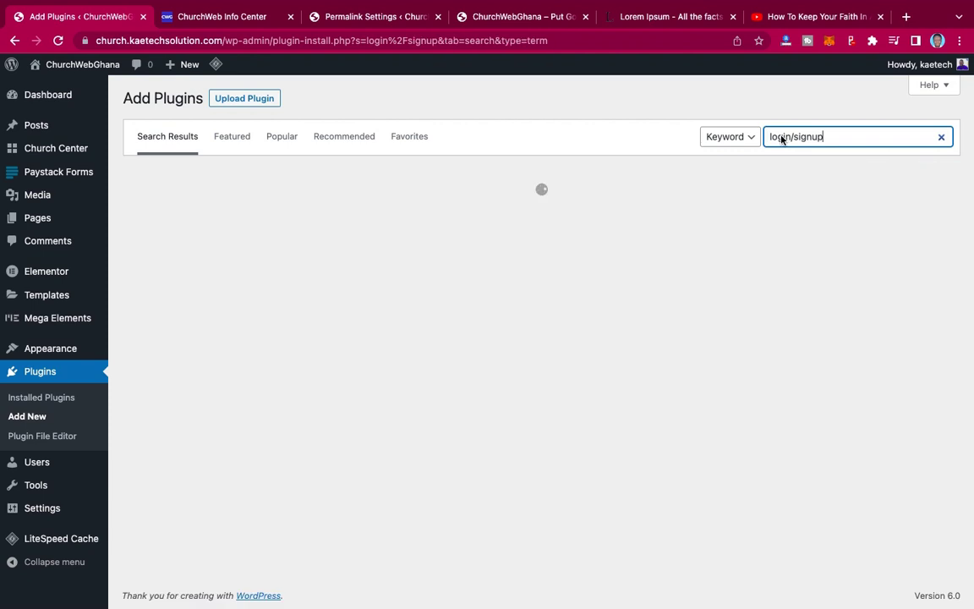
type(" popou")
key("BackSpace")
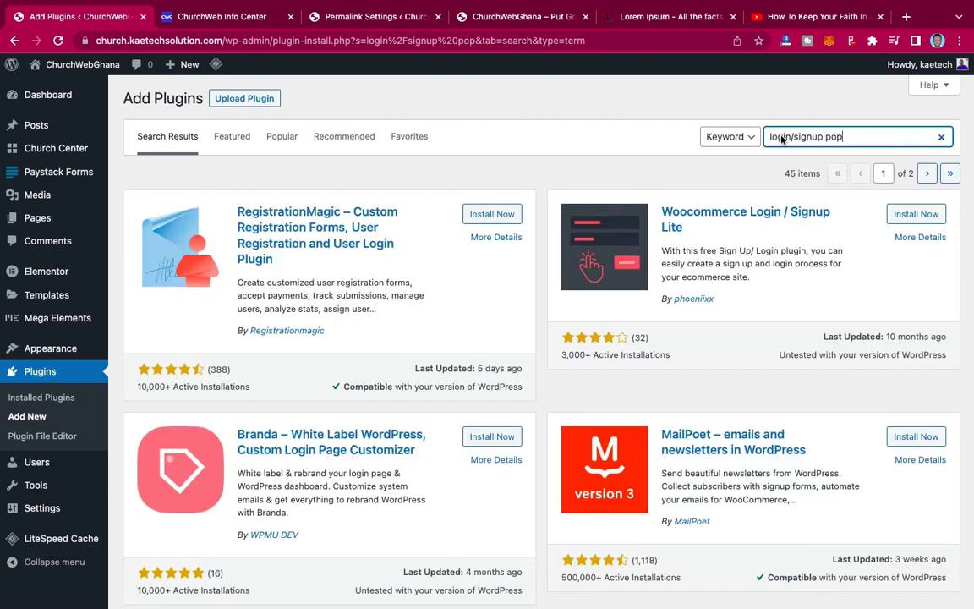
type("up")
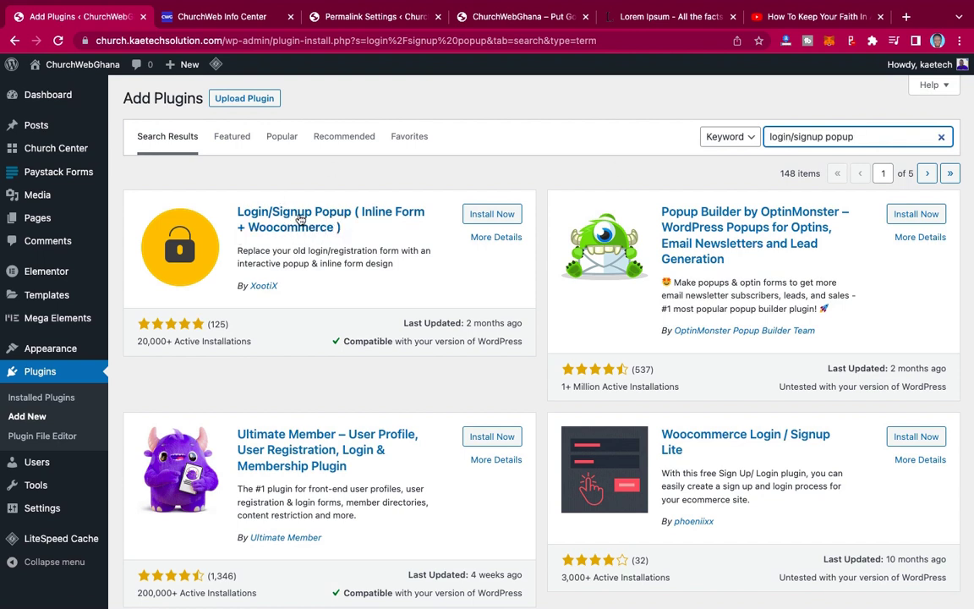
- Check the Login/Signup Popup plugin details, then install and activate it
left_click(311, 218)
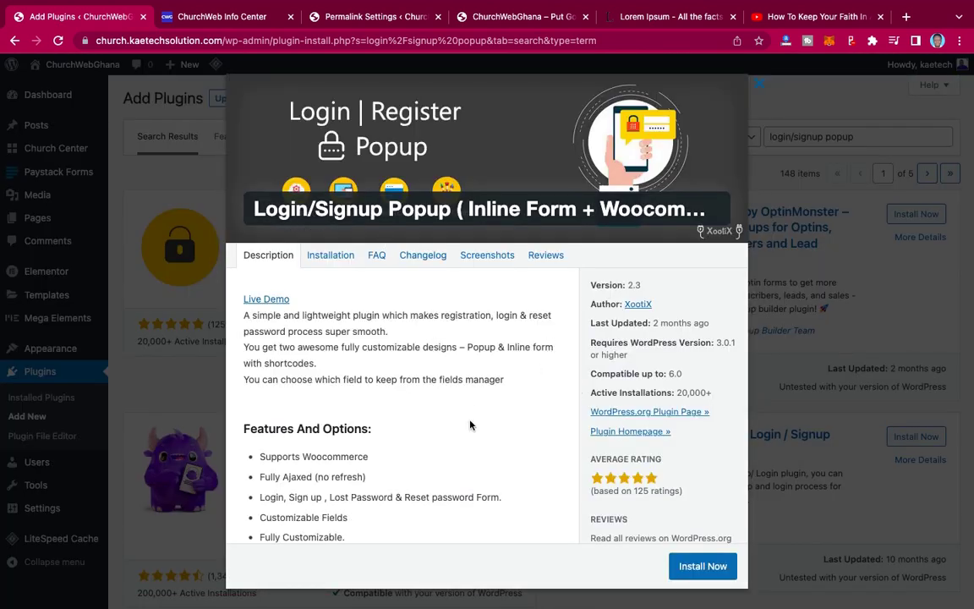
scroll(470, 423, "down", 4)
scroll(470, 424, "up", 5)
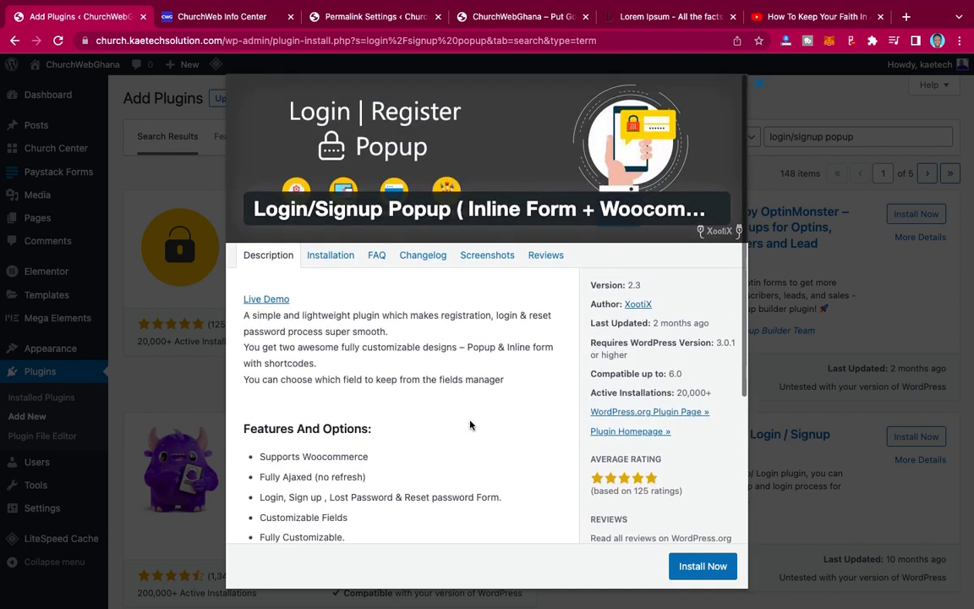
left_click(759, 86)
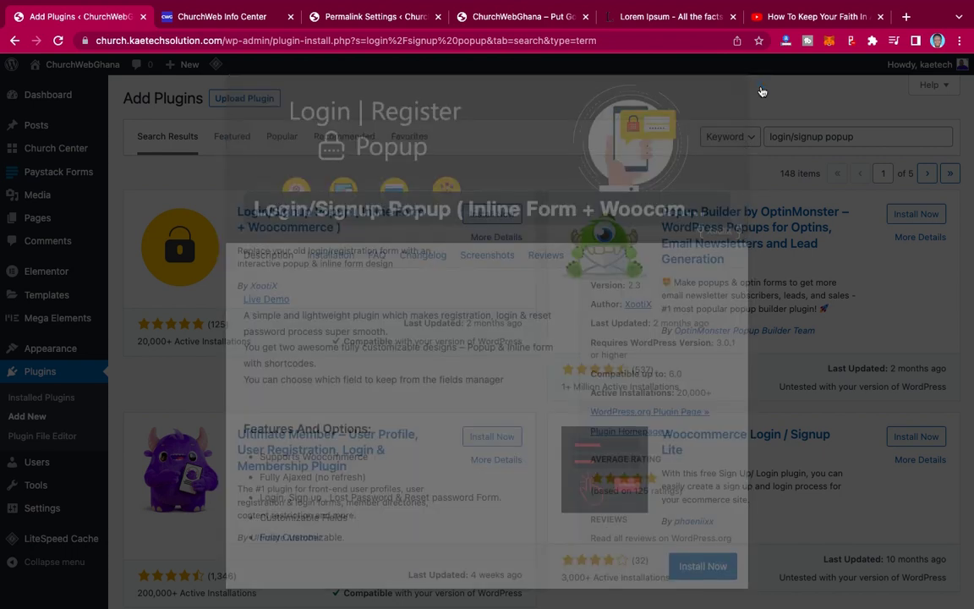
left_click(501, 214)
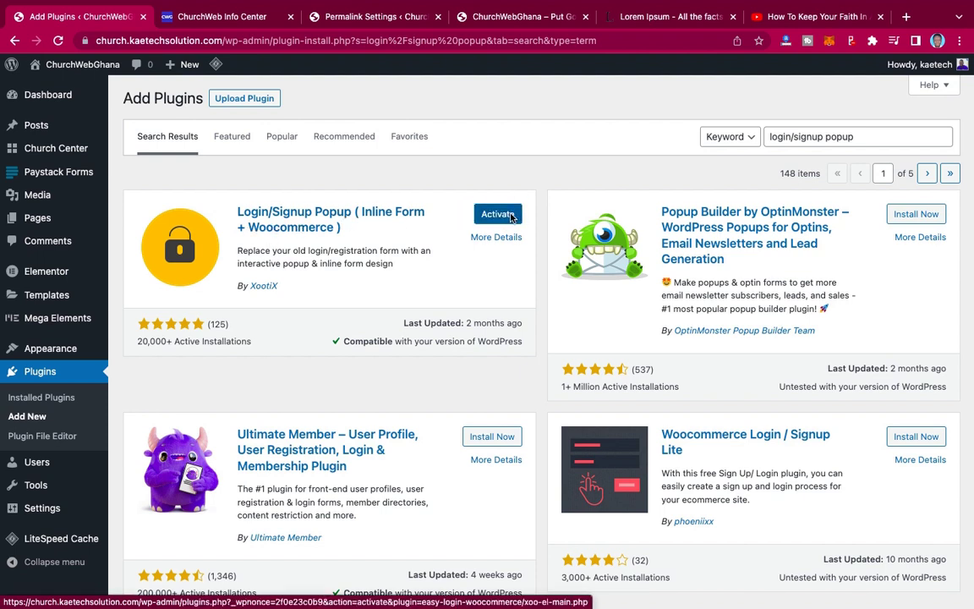
left_click(507, 216)
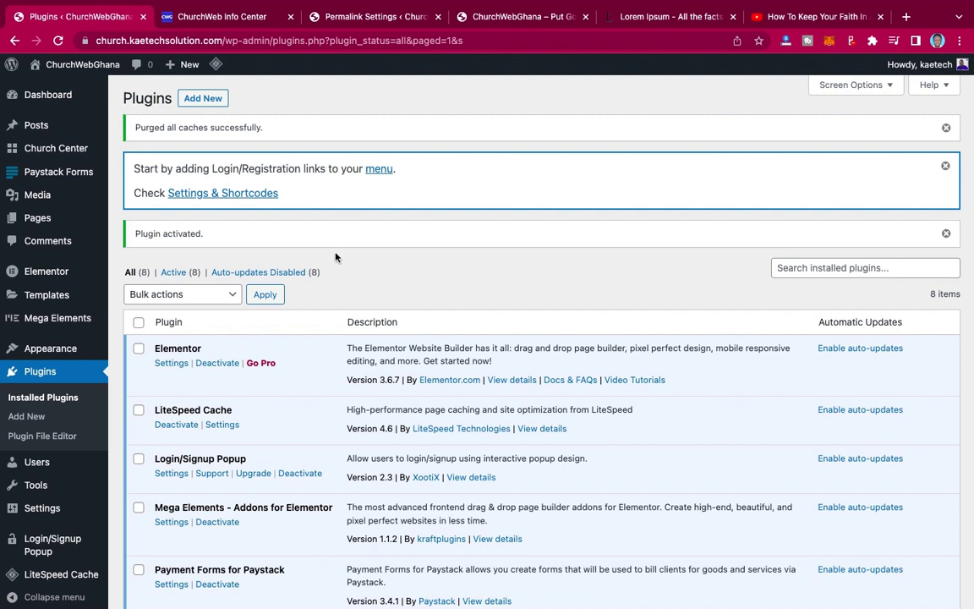
- In the popup settings, set Login and Register Redirect to the Info Center page address
left_click(224, 194)
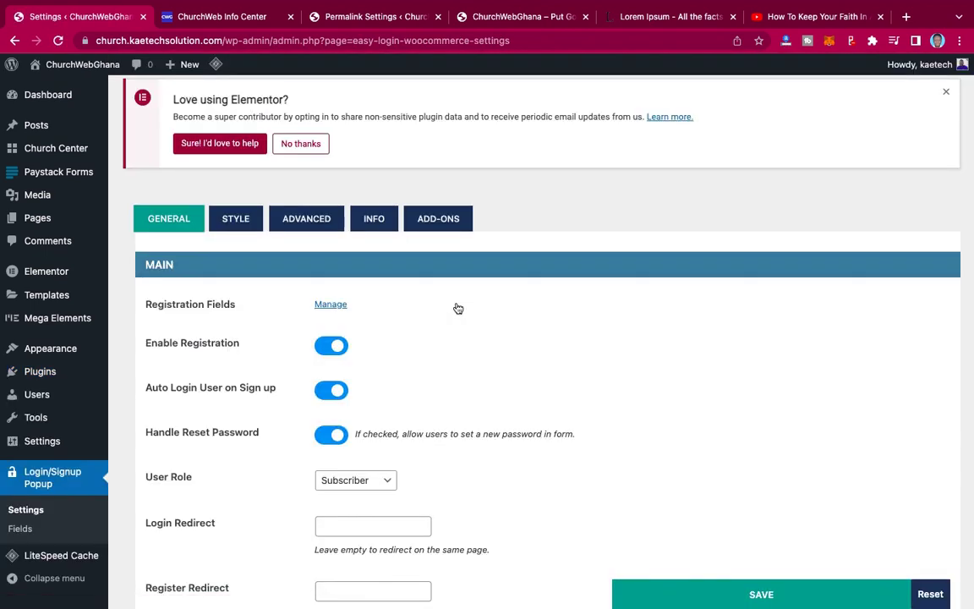
scroll(457, 306, "down", 5)
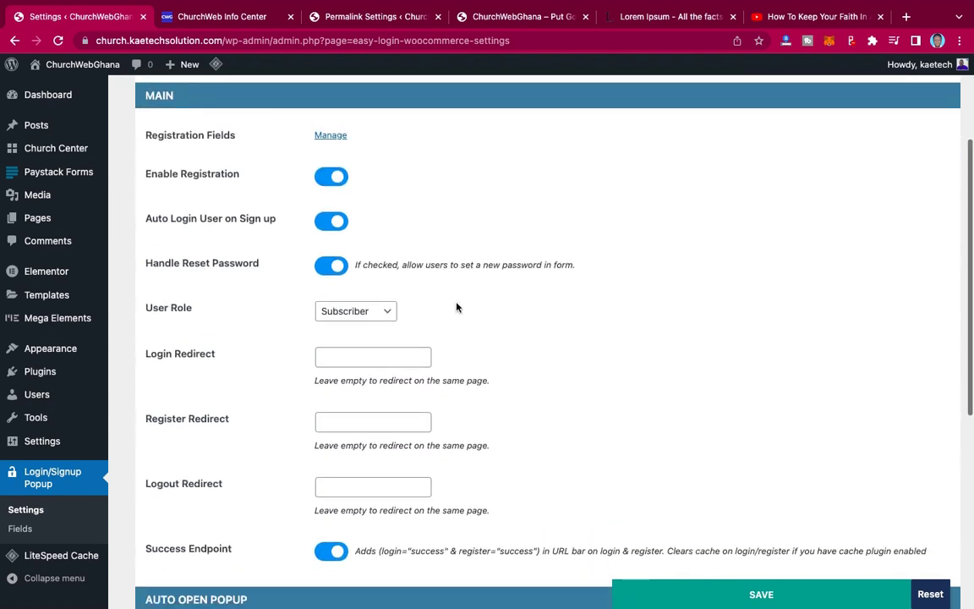
scroll(456, 307, "up", 2)
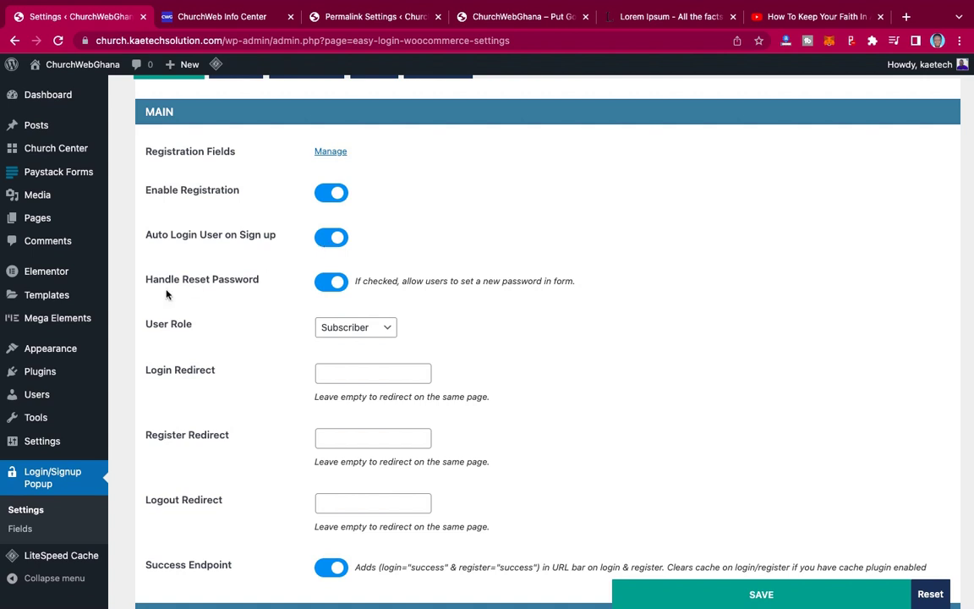
scroll(471, 320, "down", 3)
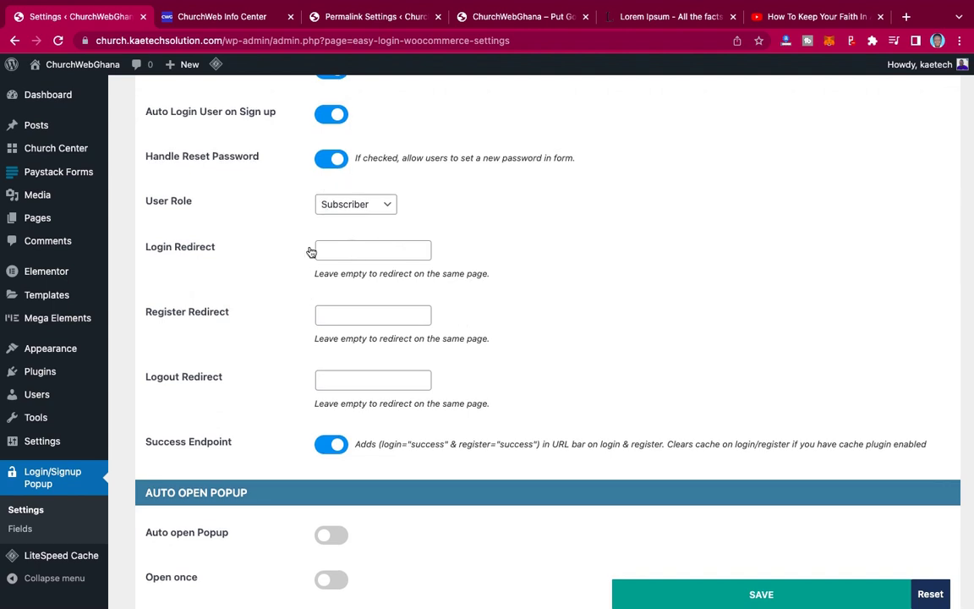
left_click(213, 17)
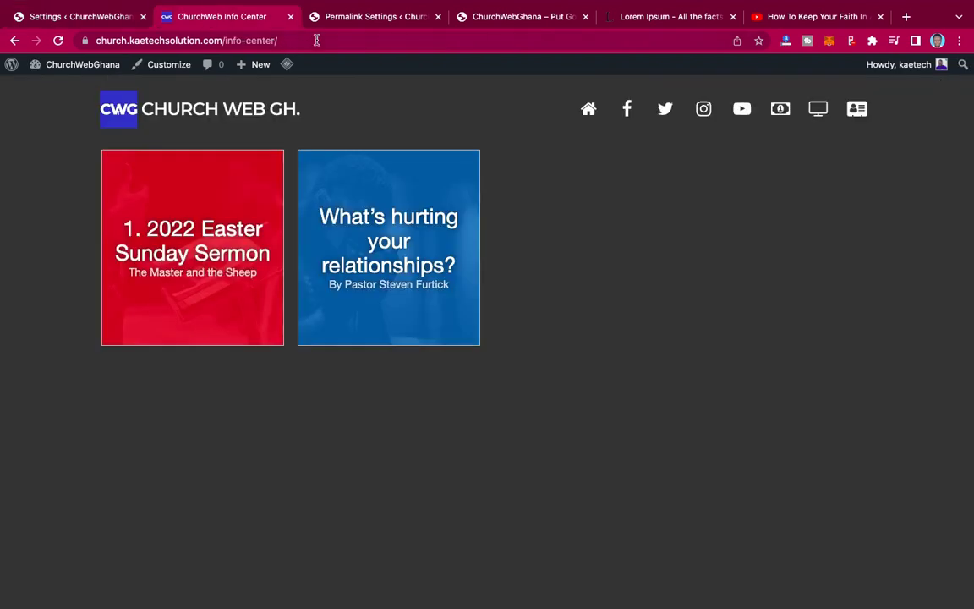
left_click(320, 41)
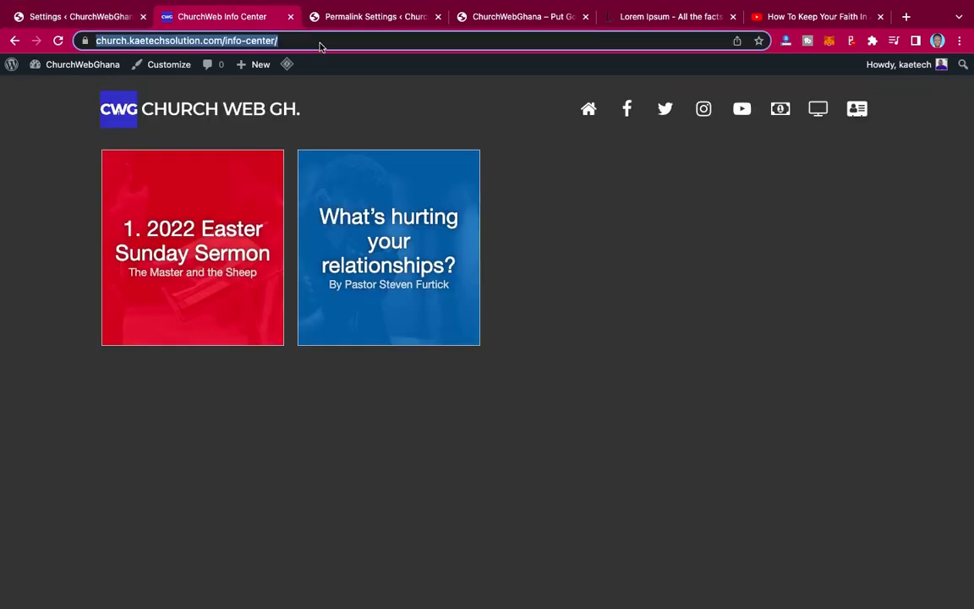
left_click(81, 19)
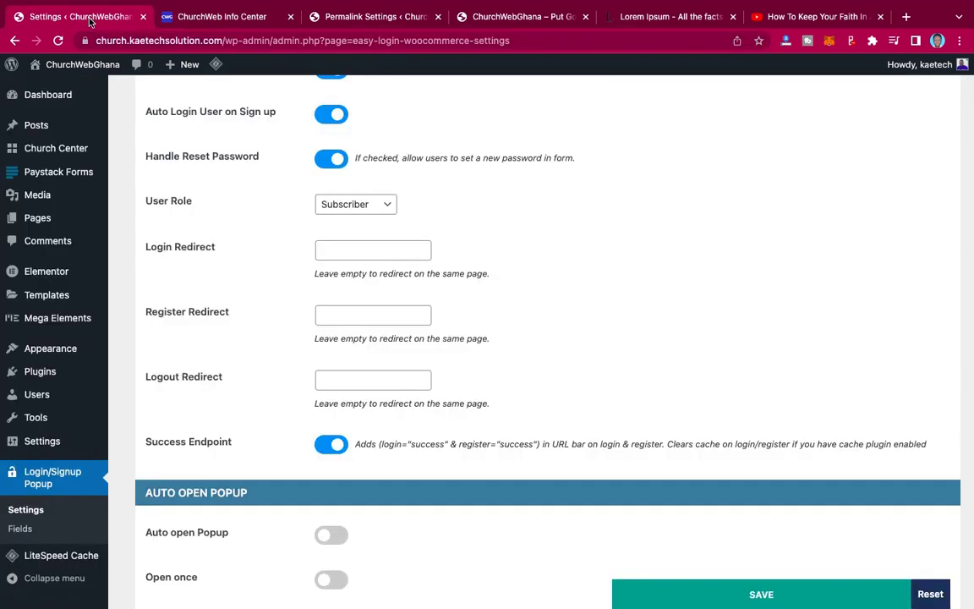
left_click(339, 250)
key("super+v")
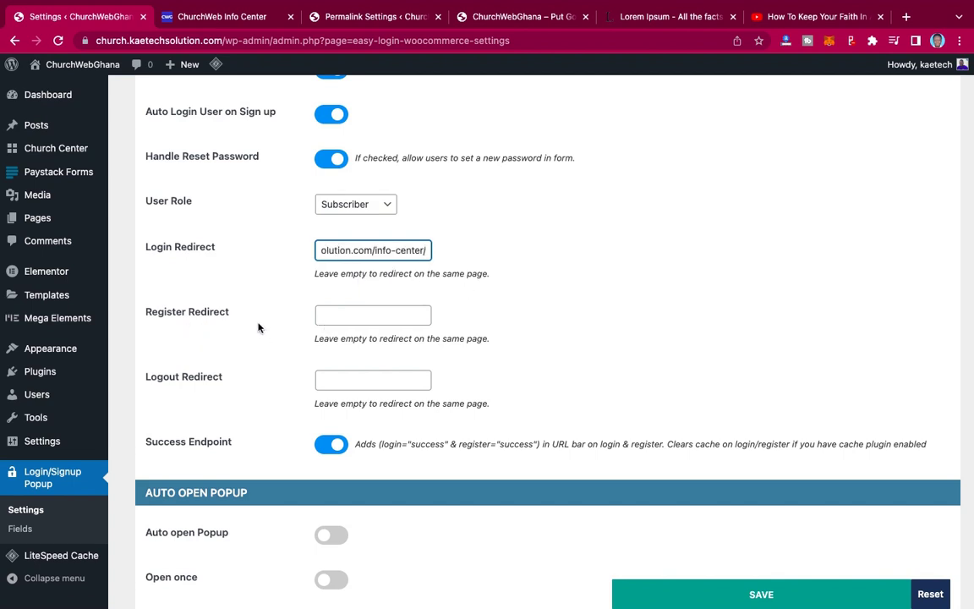
left_click(339, 316)
key("super+v")
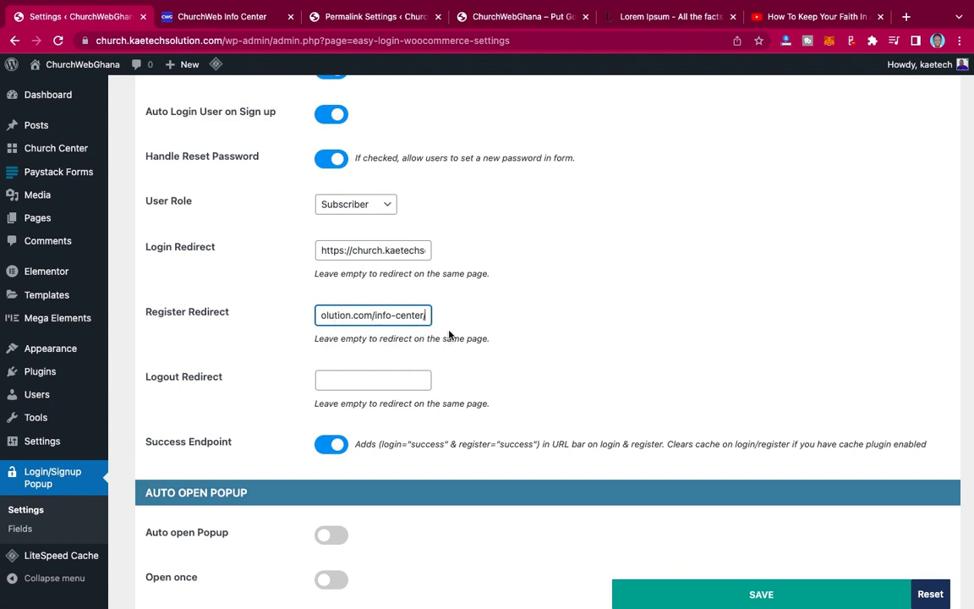
- Set Logout Redirect to the site's home address and save the popup settings
scroll(449, 336, "down", 2)
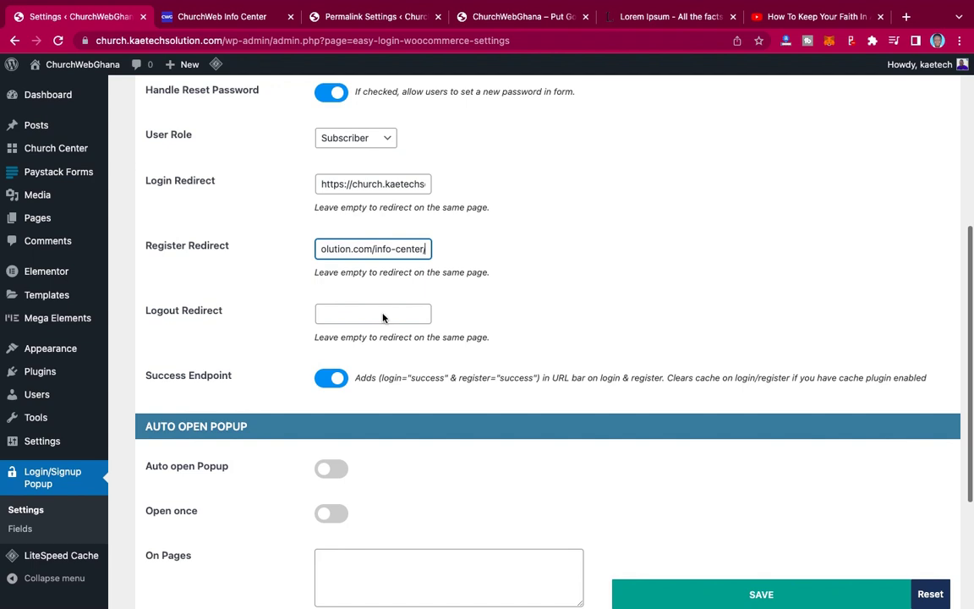
left_click(520, 21)
left_click(433, 42)
key("super+c")
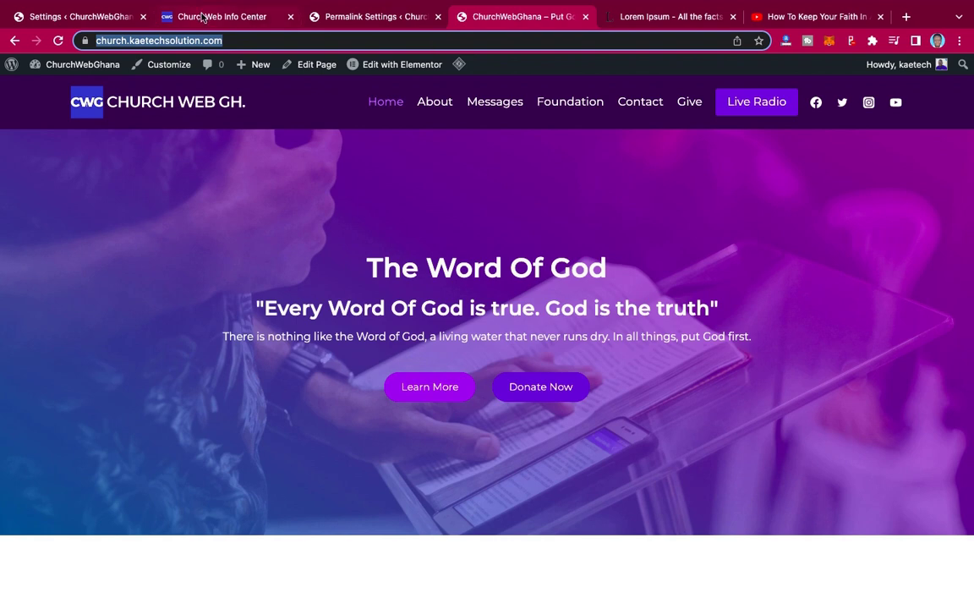
left_click(93, 16)
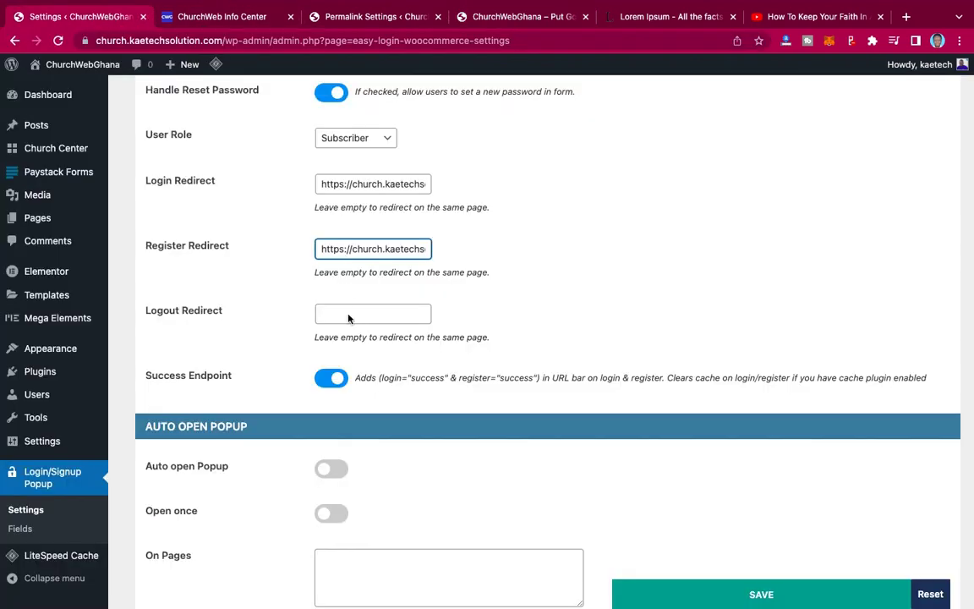
left_click(348, 315)
key("super+v")
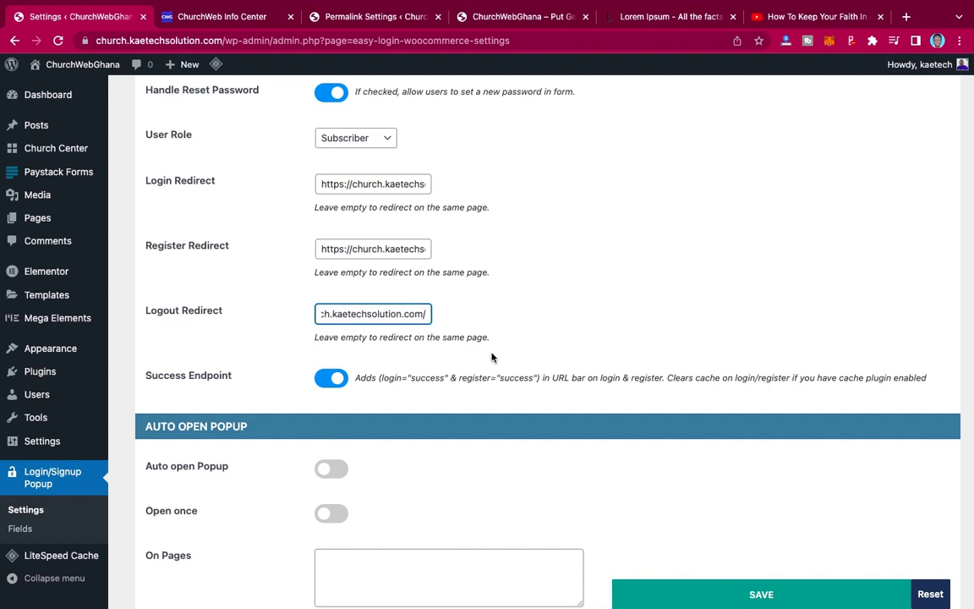
scroll(491, 355, "down", 2)
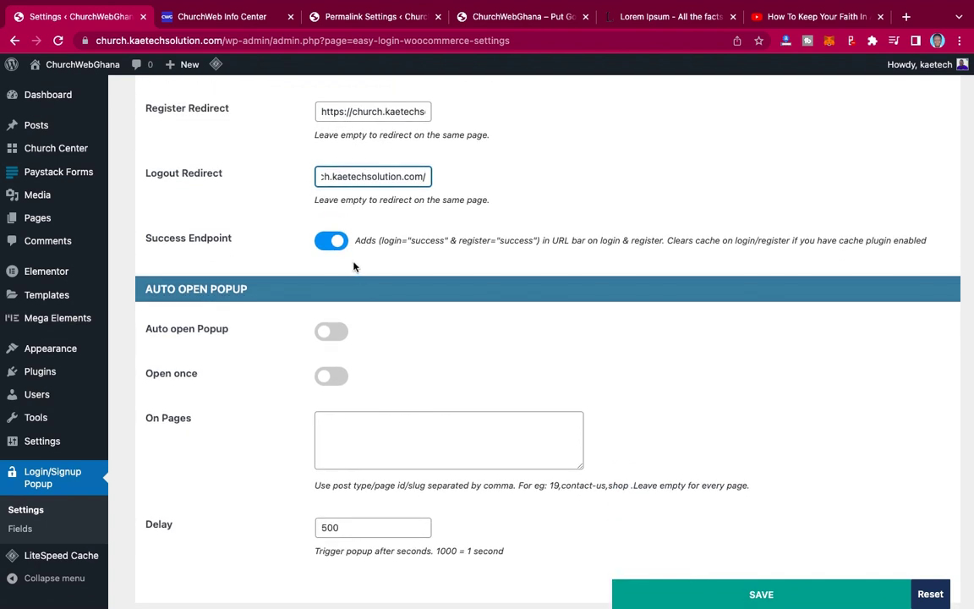
scroll(505, 321, "down", 1)
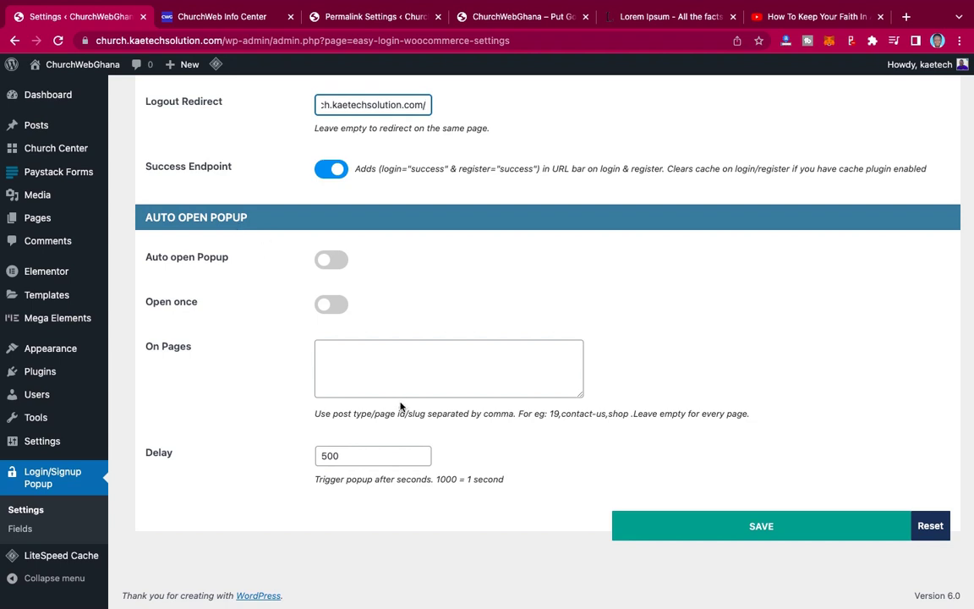
scroll(609, 354, "up", 2)
scroll(609, 355, "down", 2)
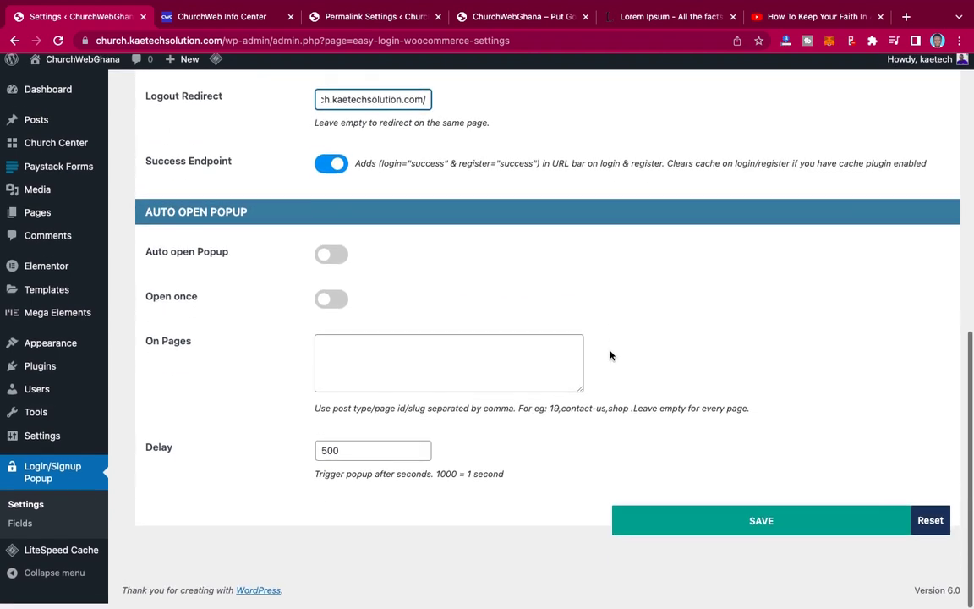
left_click(748, 526)
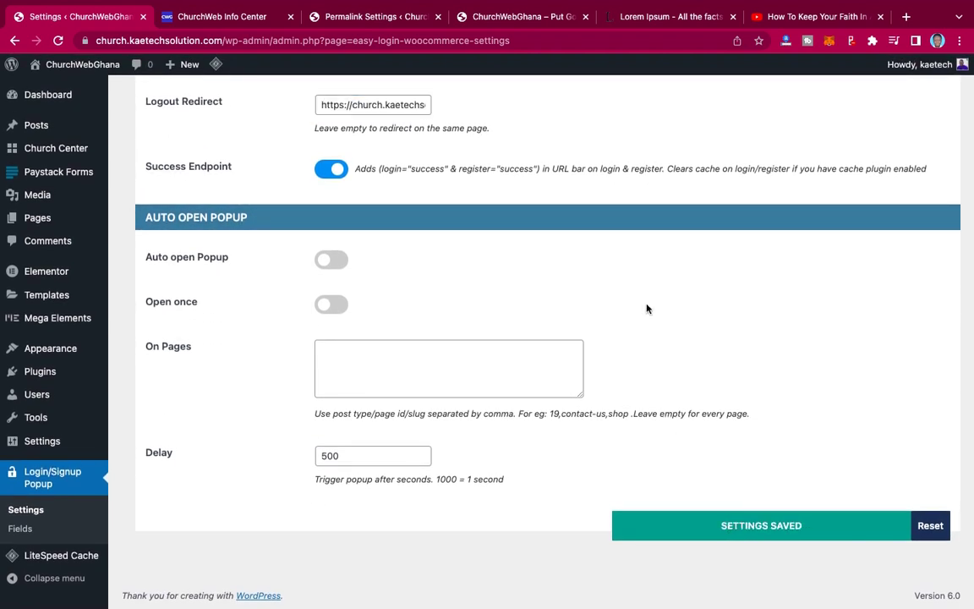
scroll(646, 307, "up", 10)
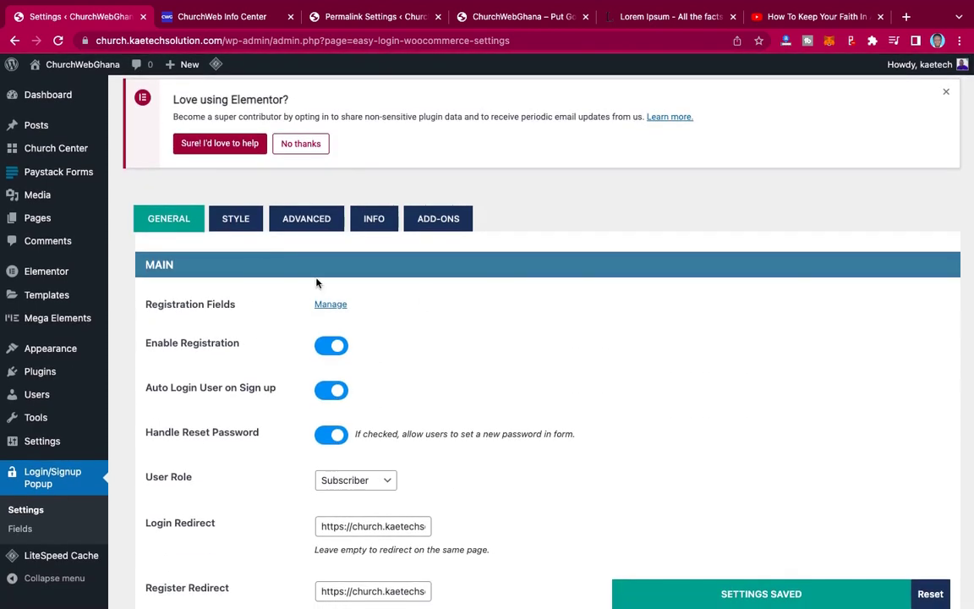
- Replace sidebar image popup-sidebar.jpg with jack-sharp-OptEsFuZwoQ-unsplash-1.jpg in STYLE settings and save
left_click(245, 218)
scroll(507, 346, "down", 4)
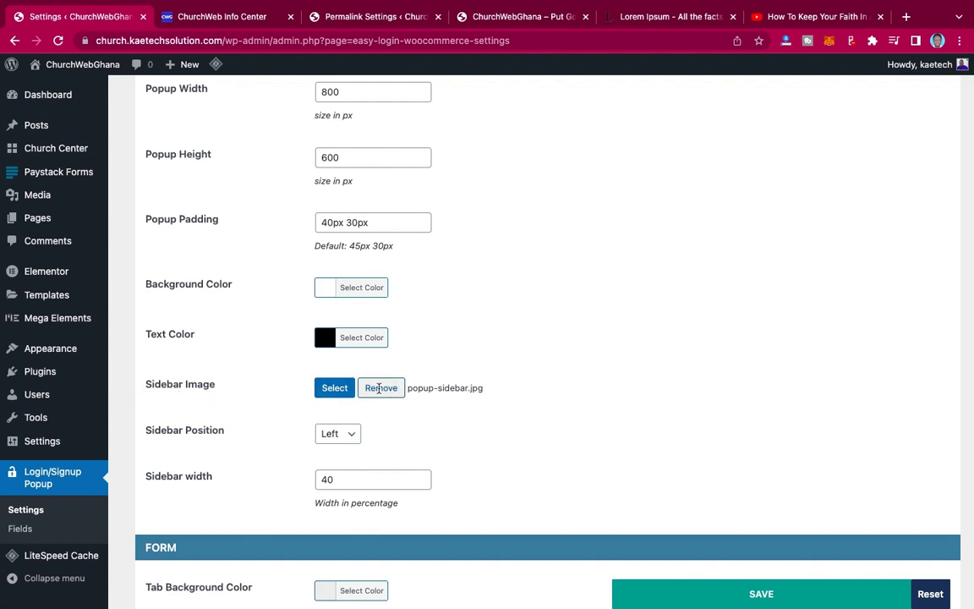
left_click(381, 391)
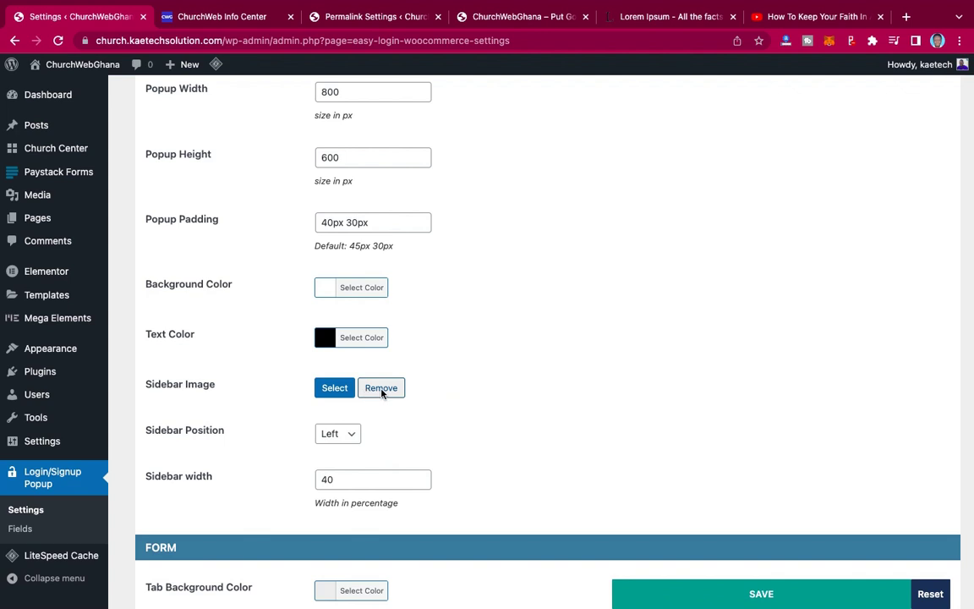
left_click(337, 389)
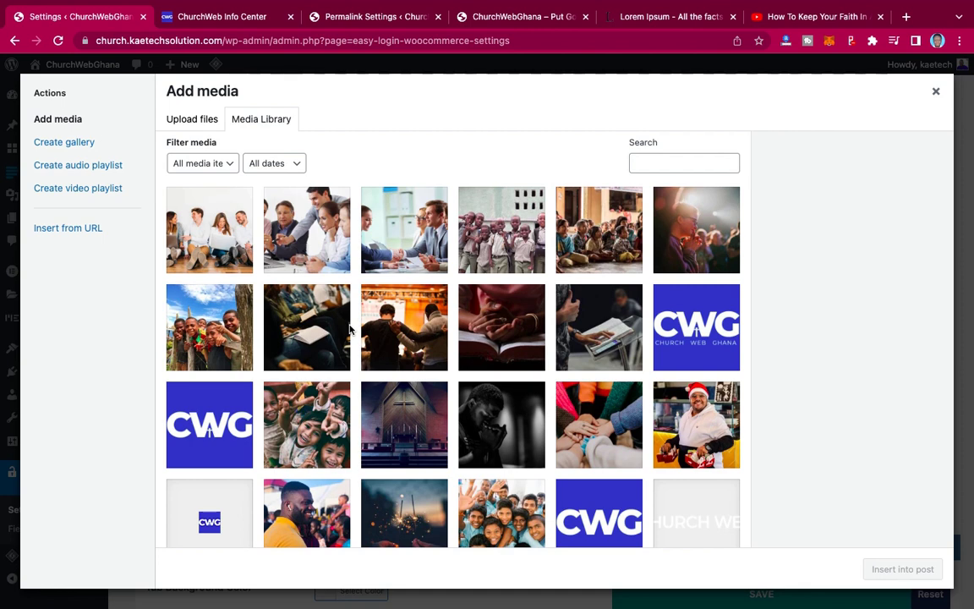
scroll(431, 409, "down", 2)
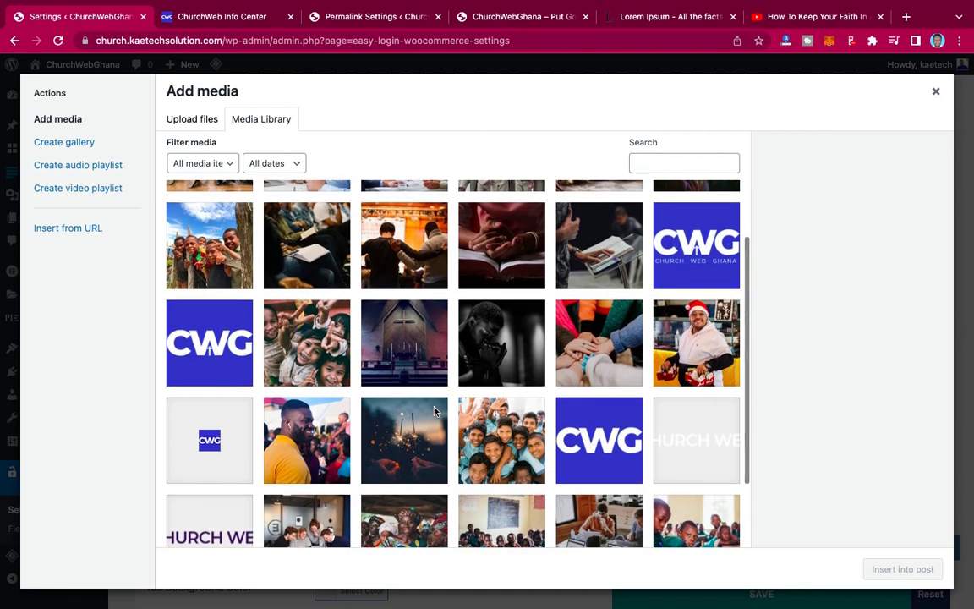
scroll(434, 411, "down", 1)
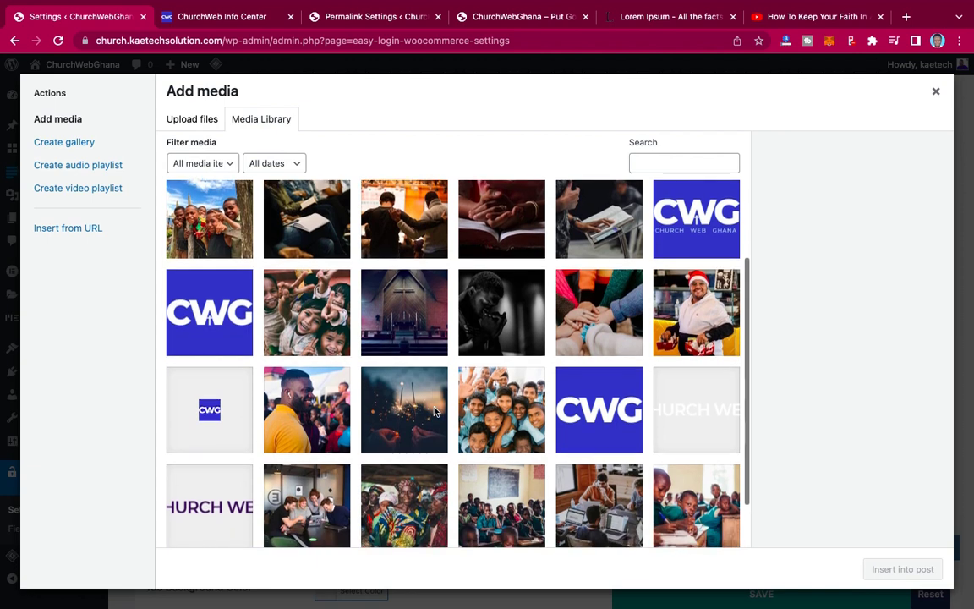
scroll(434, 411, "up", 2)
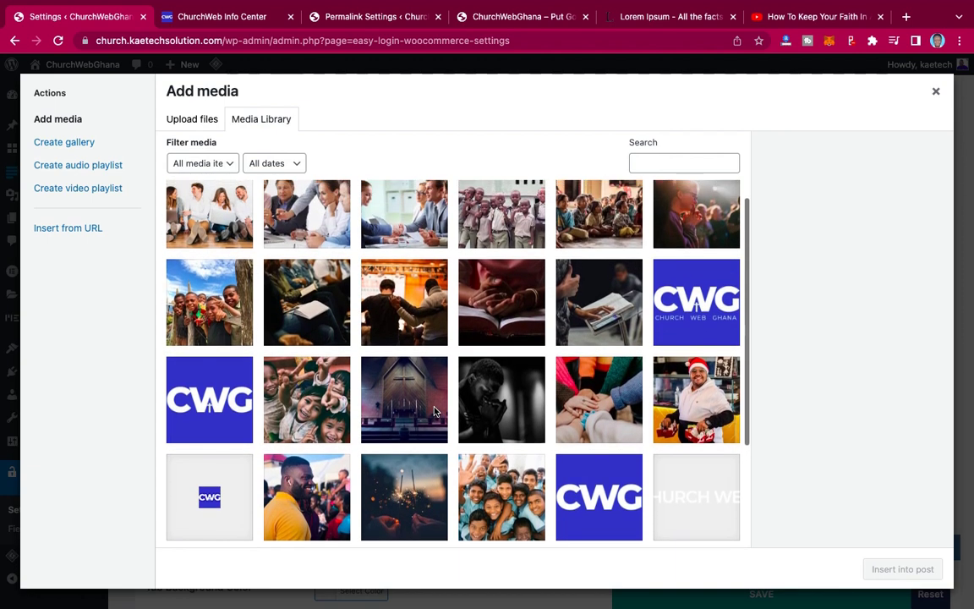
left_click(497, 395)
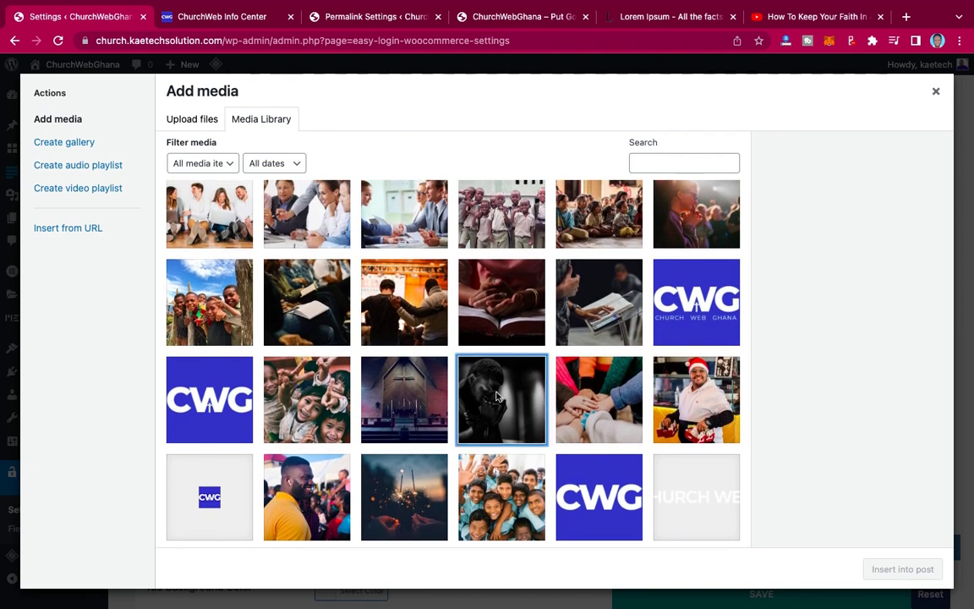
left_click(921, 569)
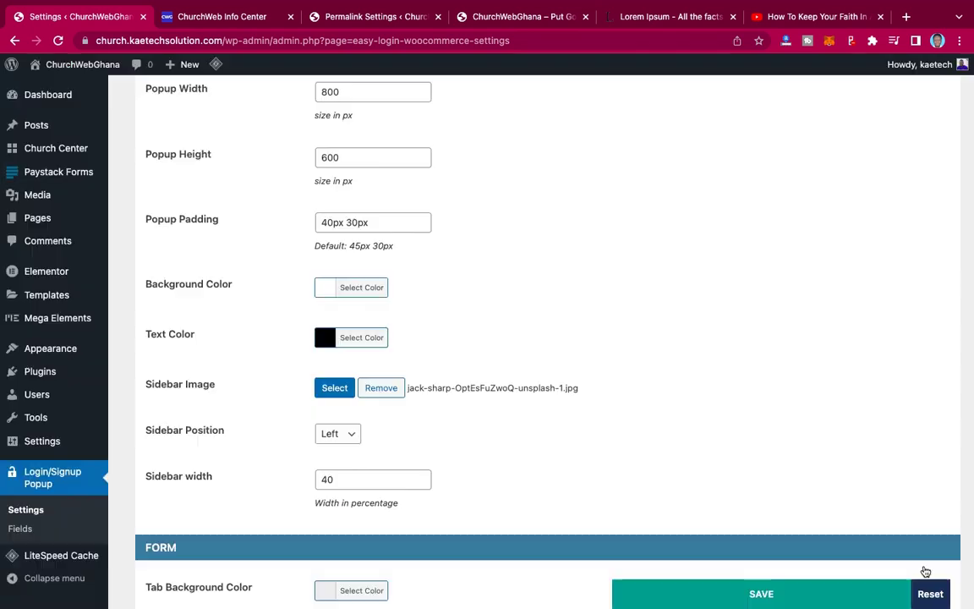
scroll(535, 428, "down", 5)
scroll(535, 429, "down", 3)
left_click(842, 526)
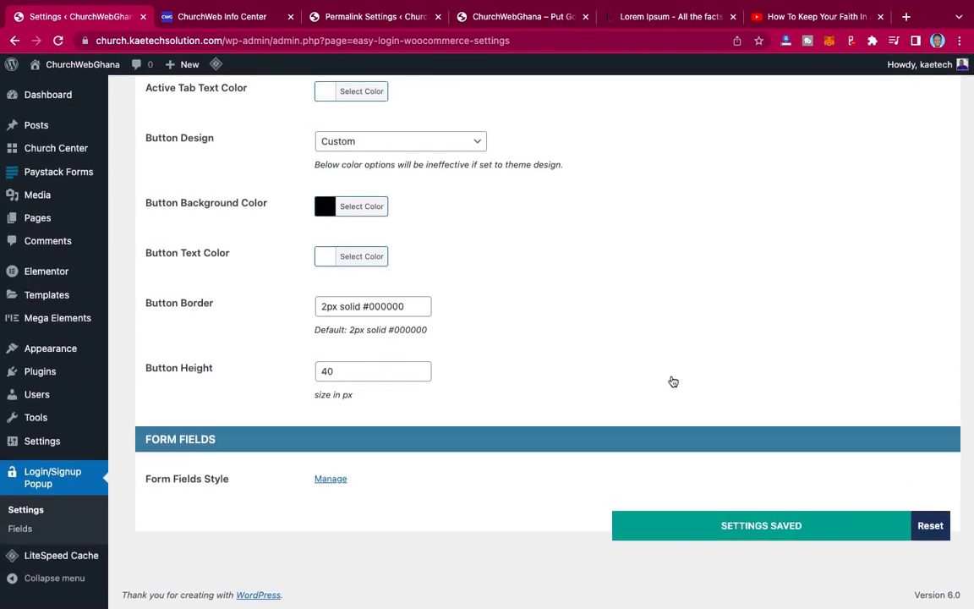
scroll(671, 381, "up", 10)
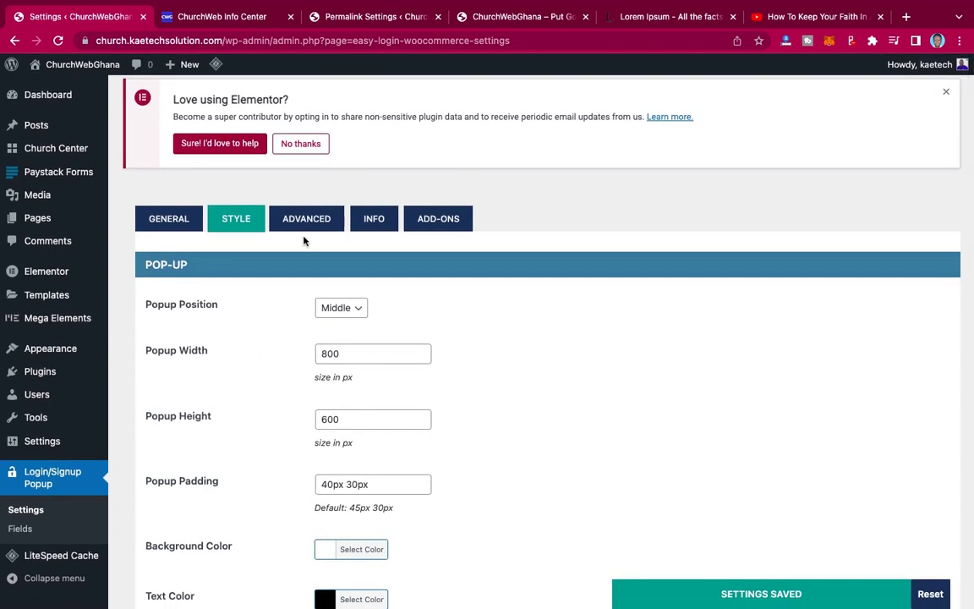
- Read the Info tab's popup-opening methods and the [xoo_el_action] and [xoo_el_inline_form] shortcodes
left_click(319, 220)
left_click(387, 222)
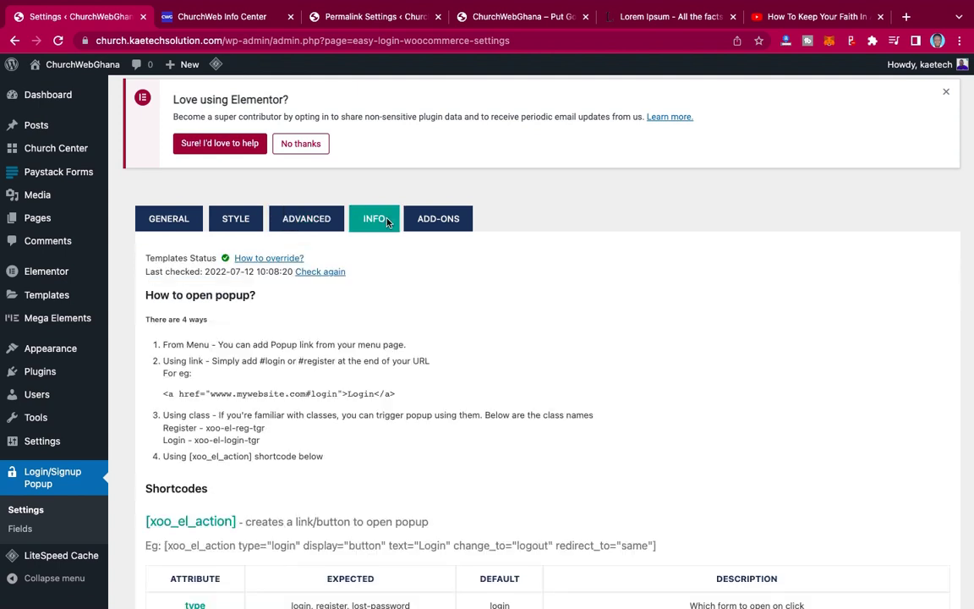
scroll(411, 345, "down", 5)
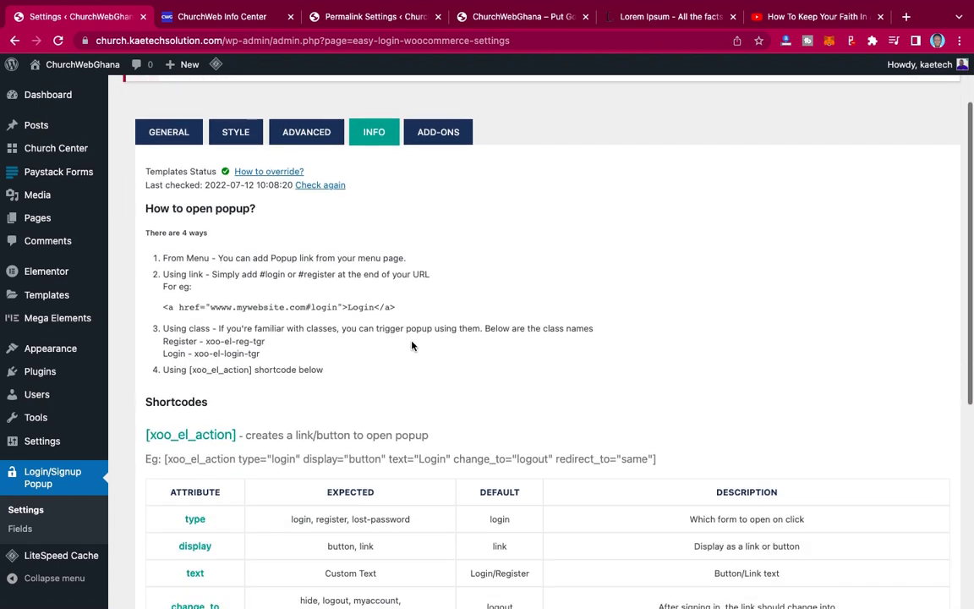
scroll(412, 345, "down", 5)
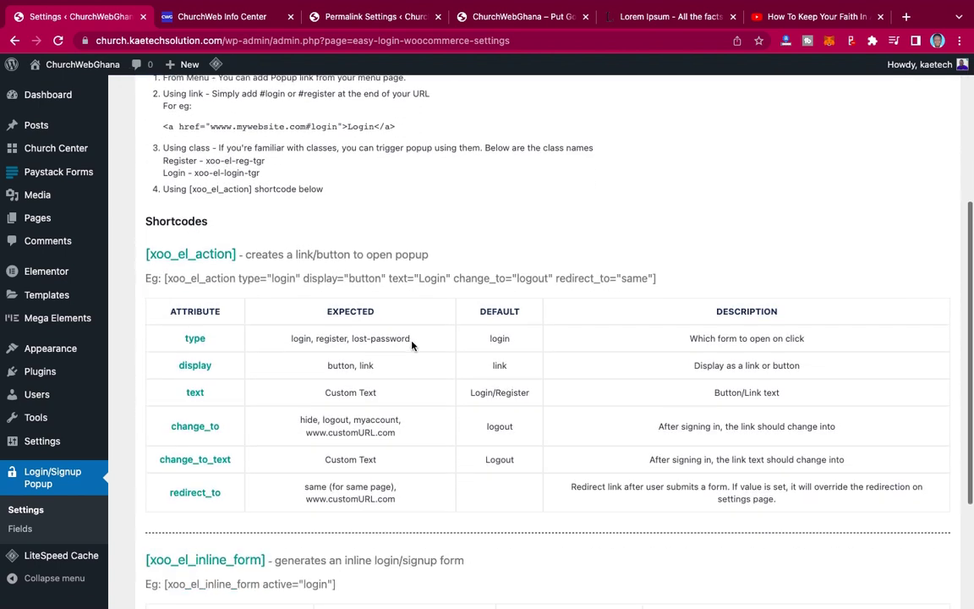
scroll(412, 345, "up", 2)
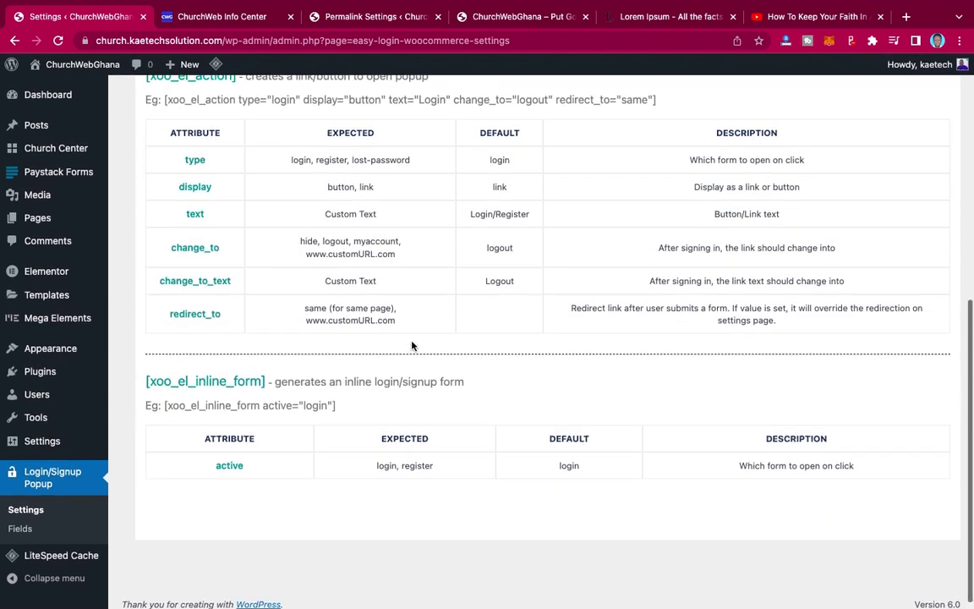
scroll(412, 345, "down", 1)
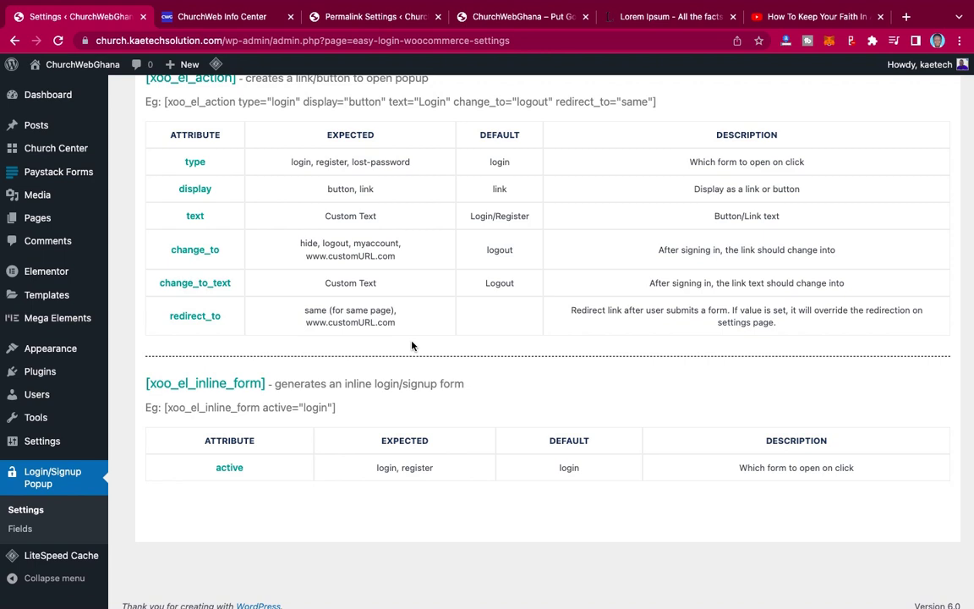
scroll(412, 345, "up", 2)
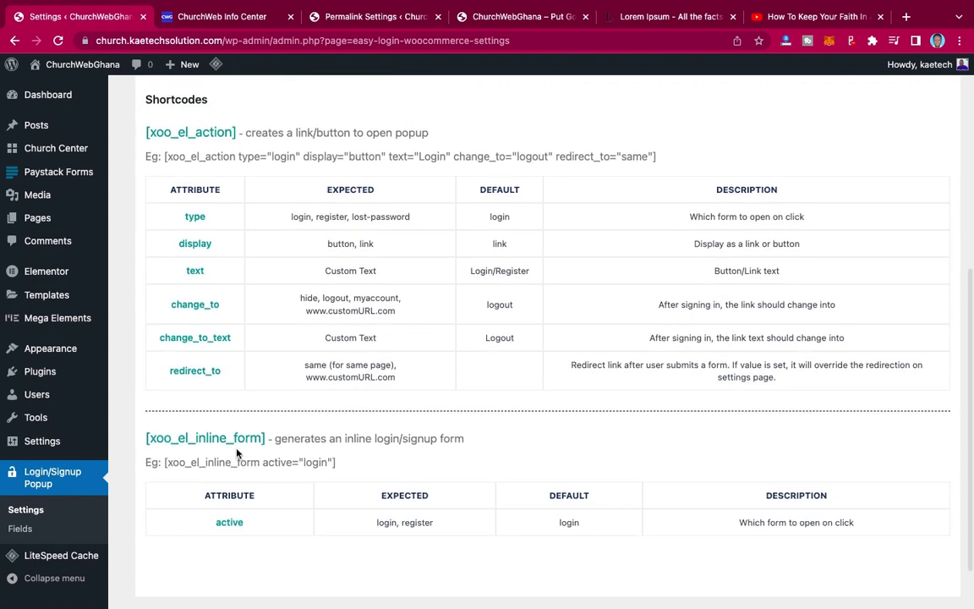
scroll(388, 438, "up", 10)
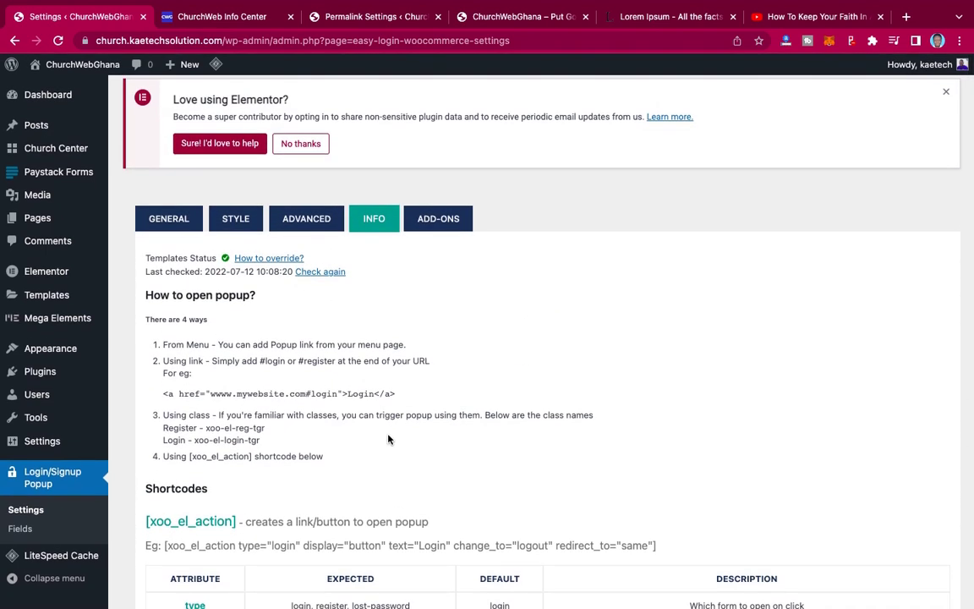
- Go to Appearance > Menus to open the navigation menu editor
mouse_move(51, 348)
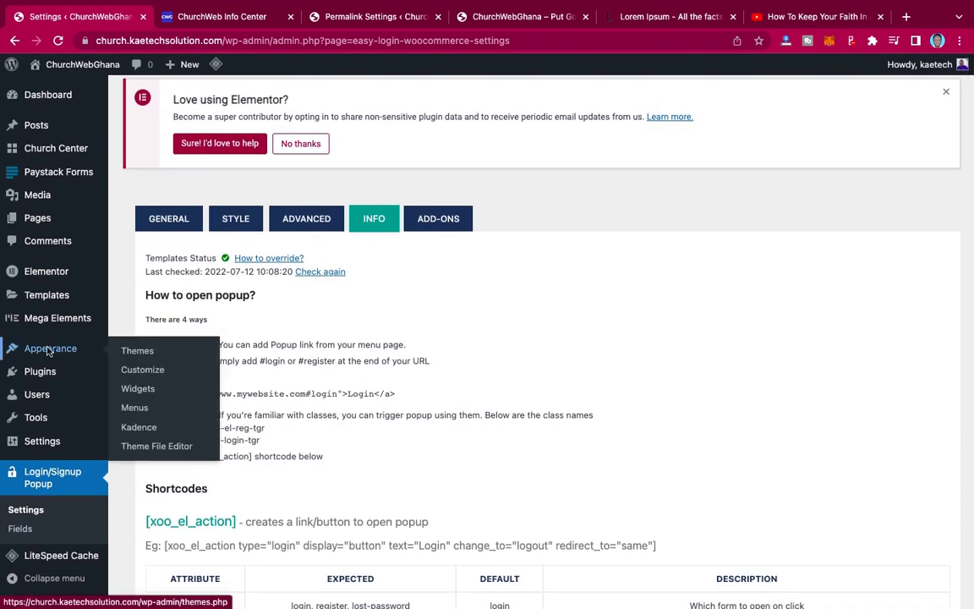
left_click(136, 407)
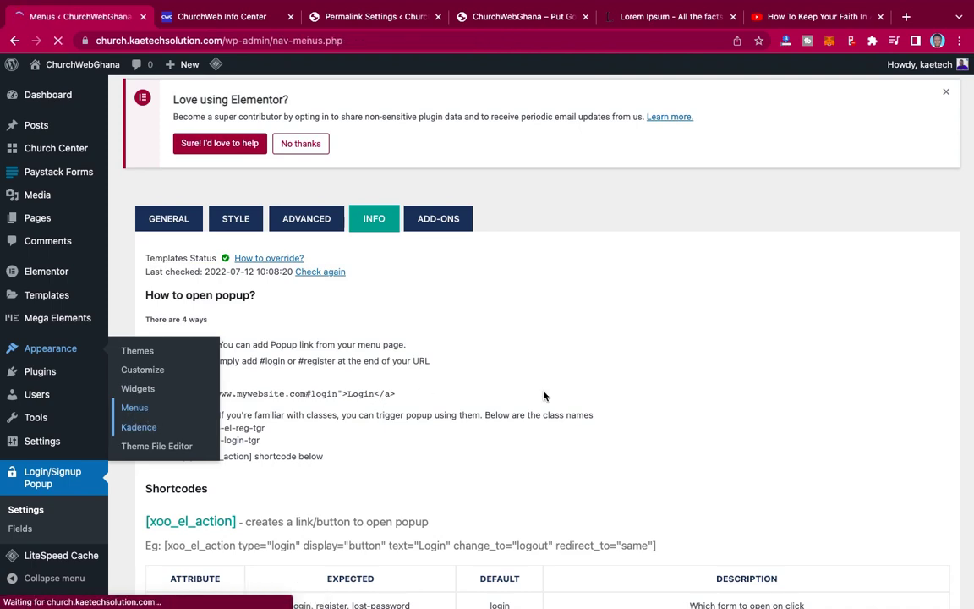
- Add the Login item from the Login/Signup Popup box to the Main Menu
scroll(543, 391, "down", 4)
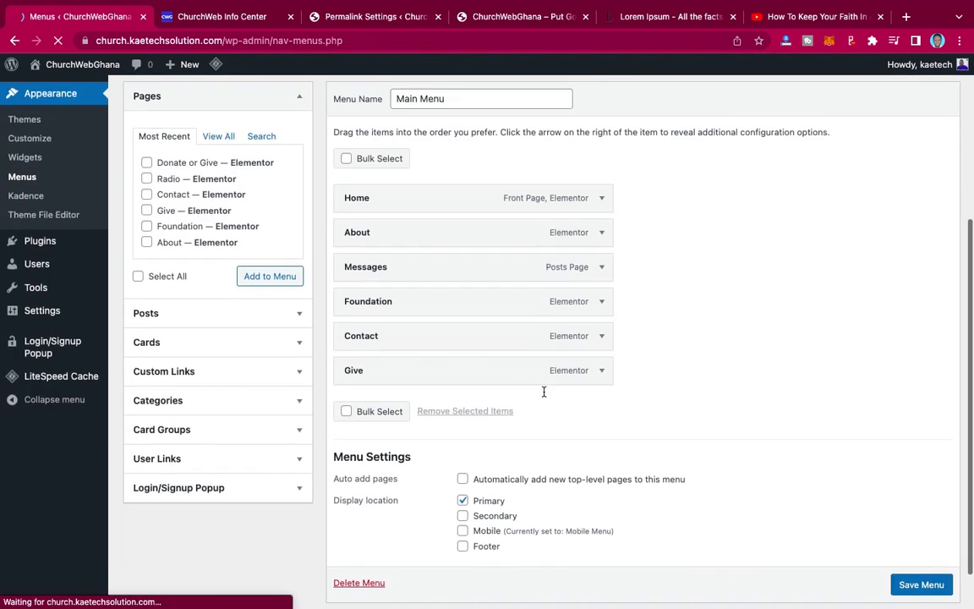
scroll(543, 391, "up", 1)
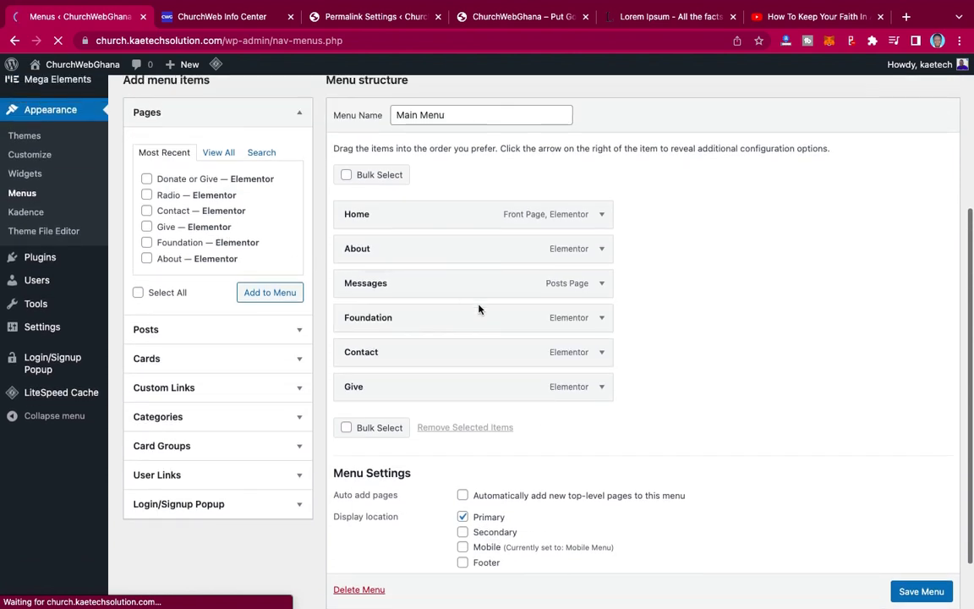
scroll(434, 228, "up", 1)
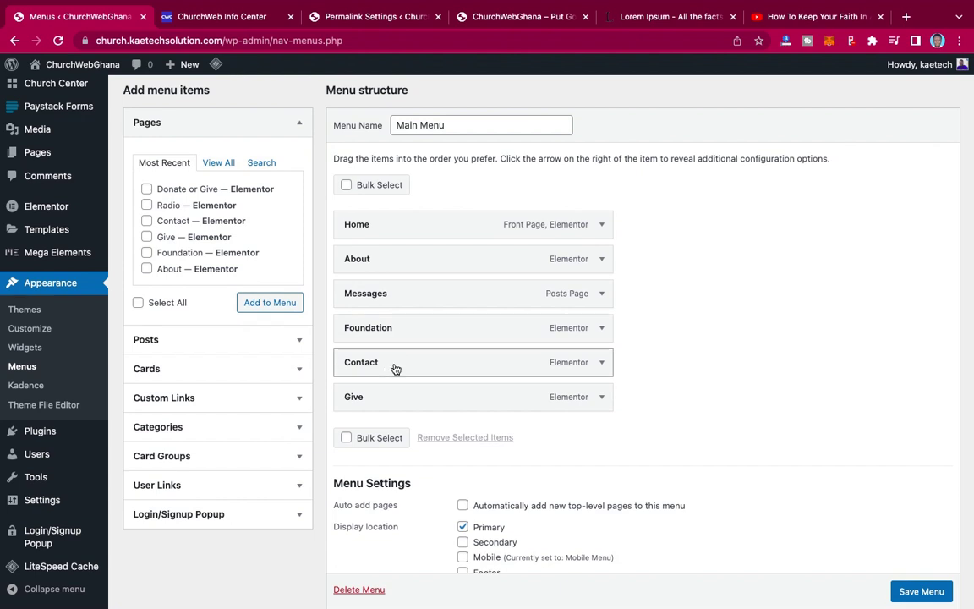
scroll(454, 327, "up", 1)
scroll(461, 321, "down", 3)
scroll(217, 380, "down", 1)
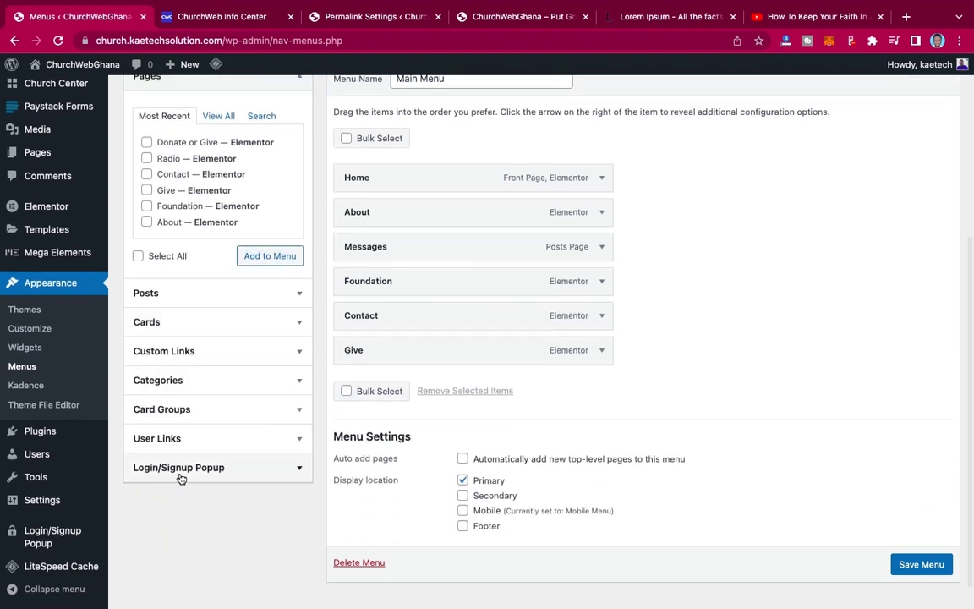
left_click(245, 469)
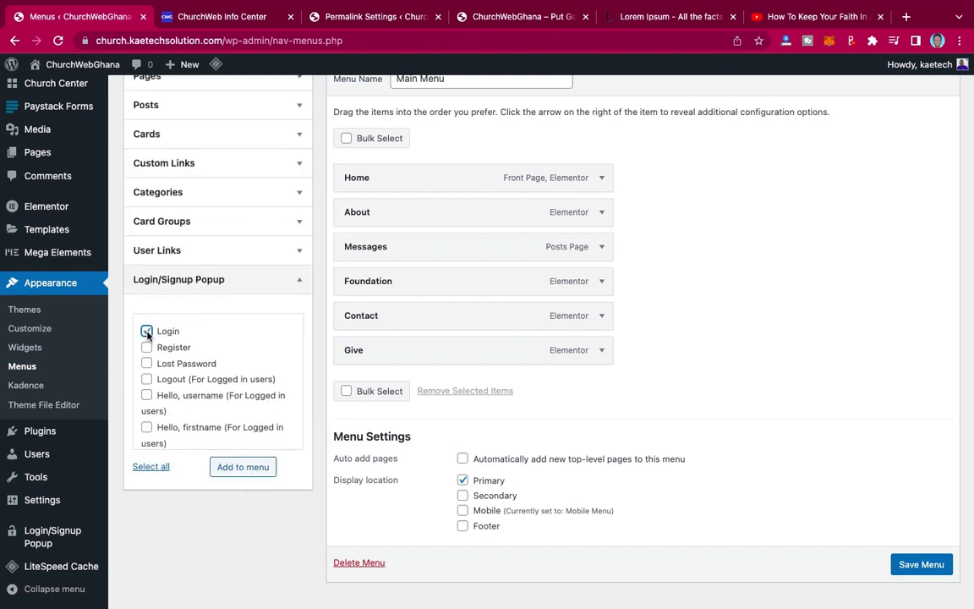
left_click(235, 469)
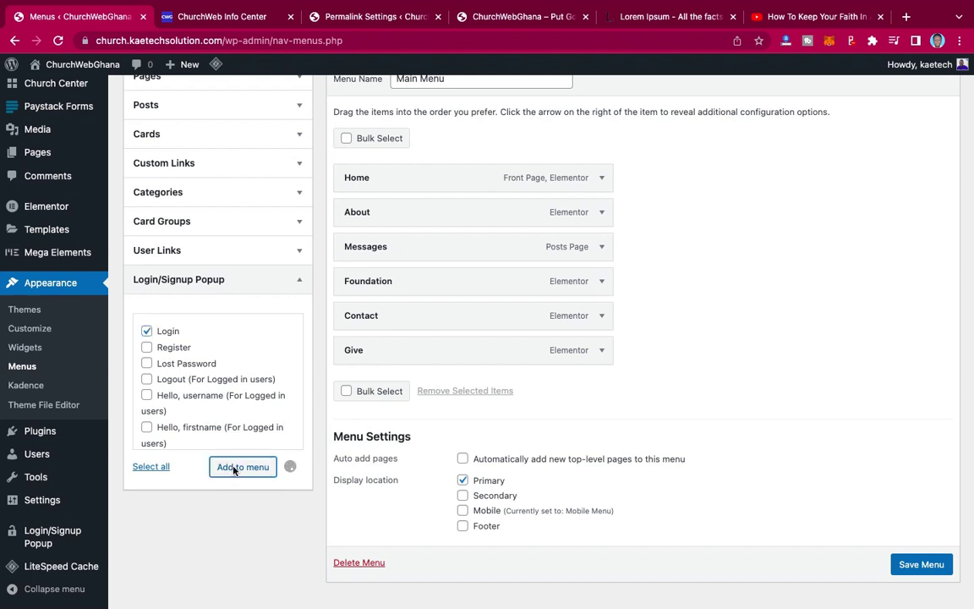
- Rename the new item's navigation label to Login/Signup and save the Main Menu
left_click(602, 385)
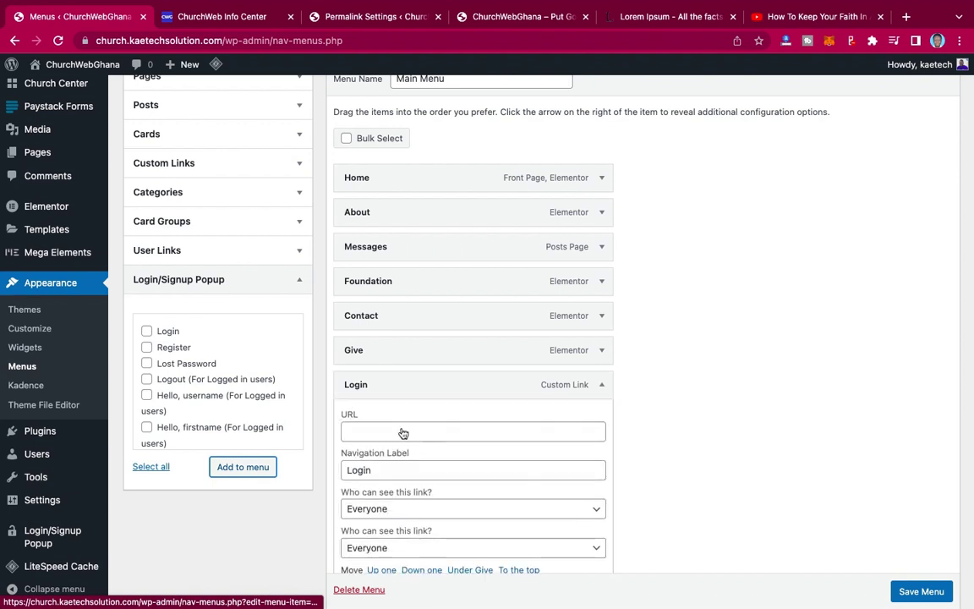
left_click(393, 471)
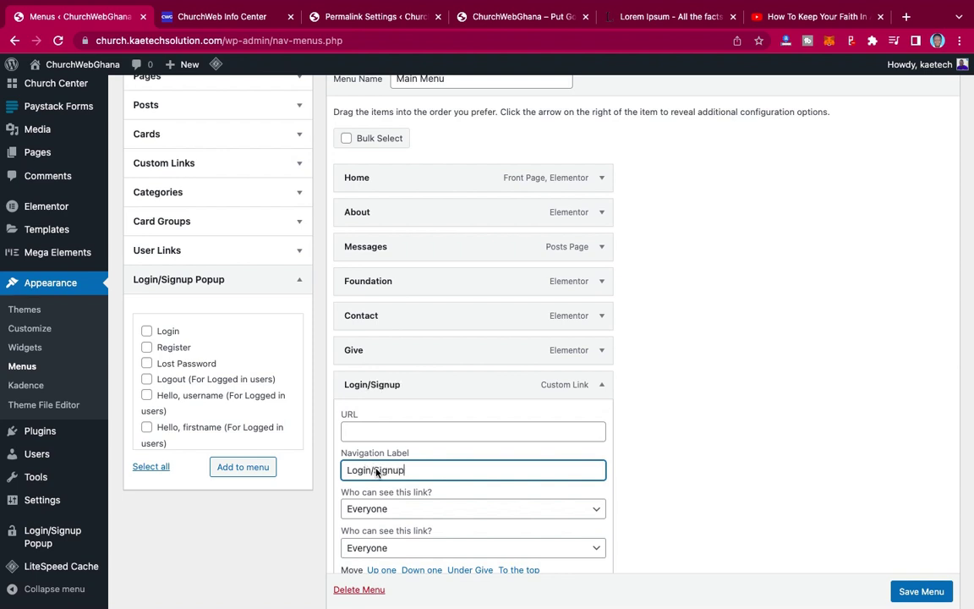
scroll(619, 436, "down", 4)
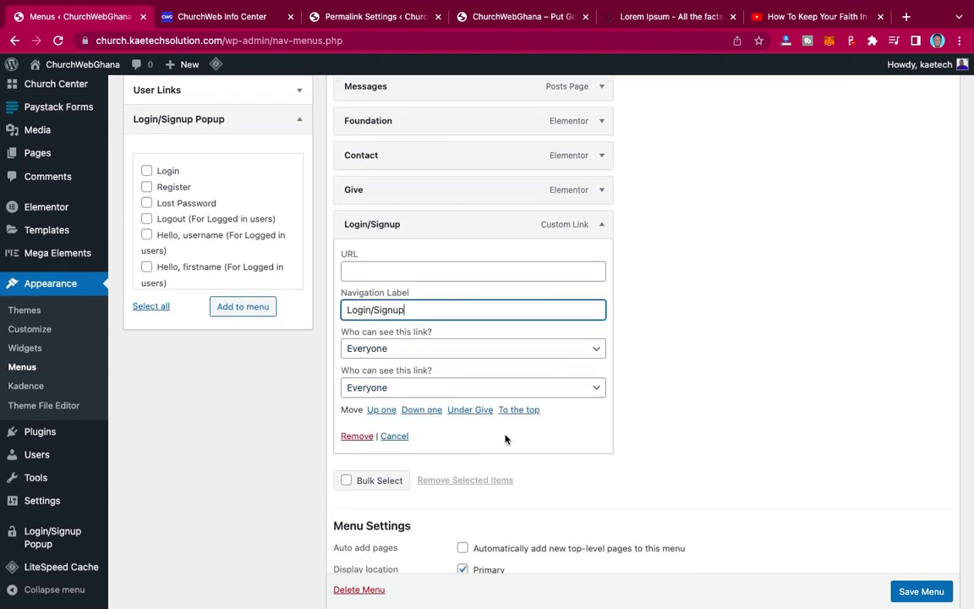
left_click(600, 227)
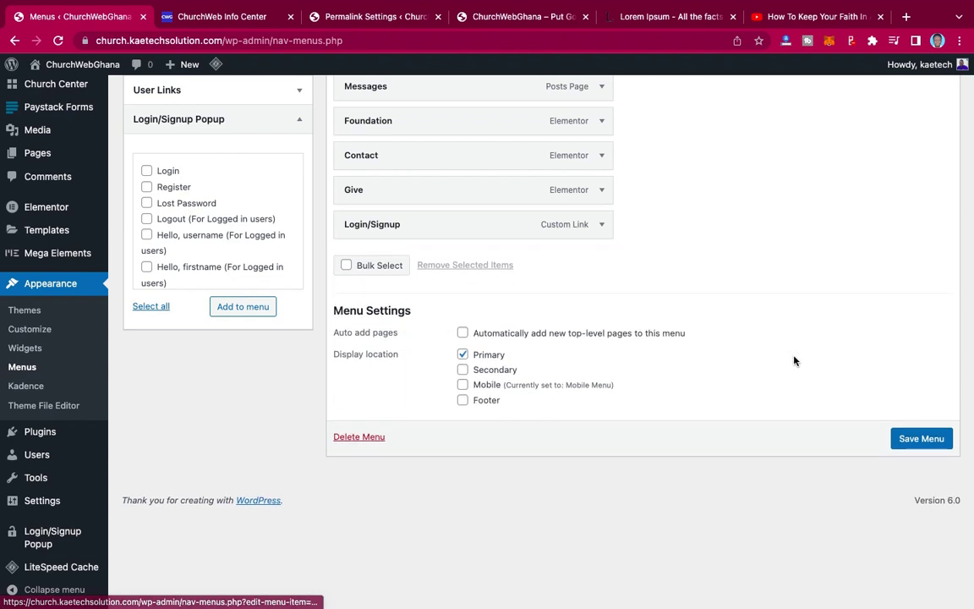
left_click(920, 438)
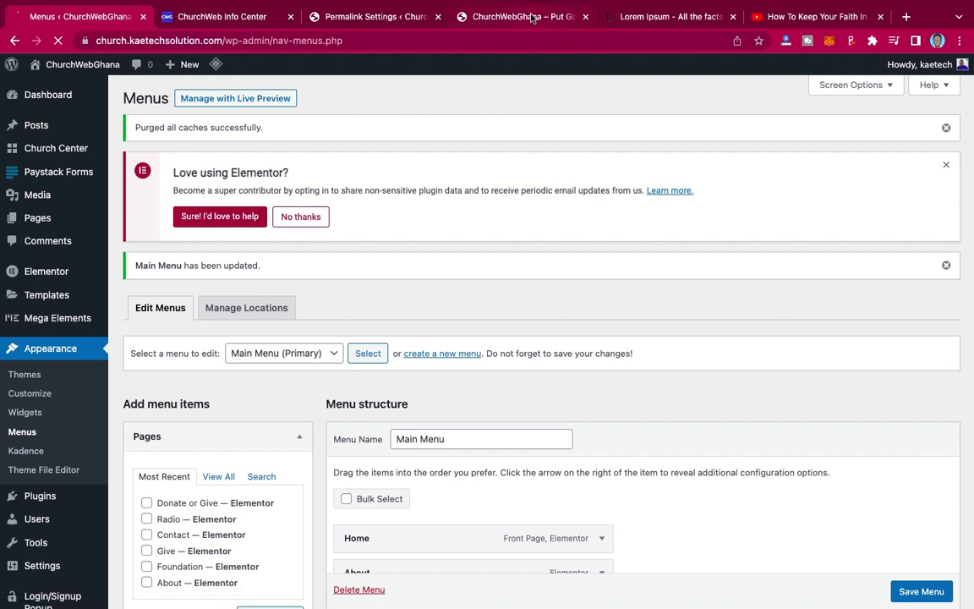
left_click(531, 17)
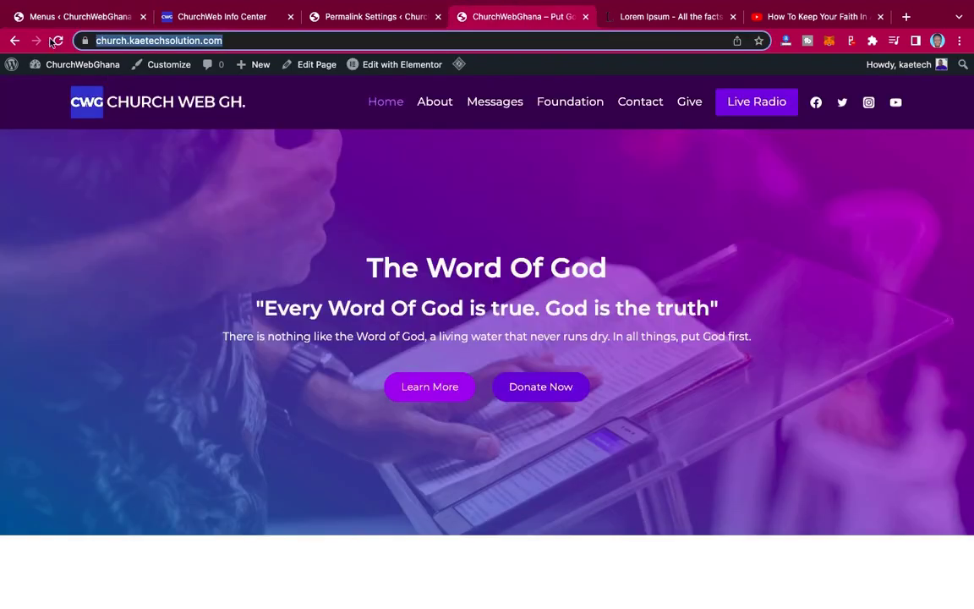
left_click(58, 39)
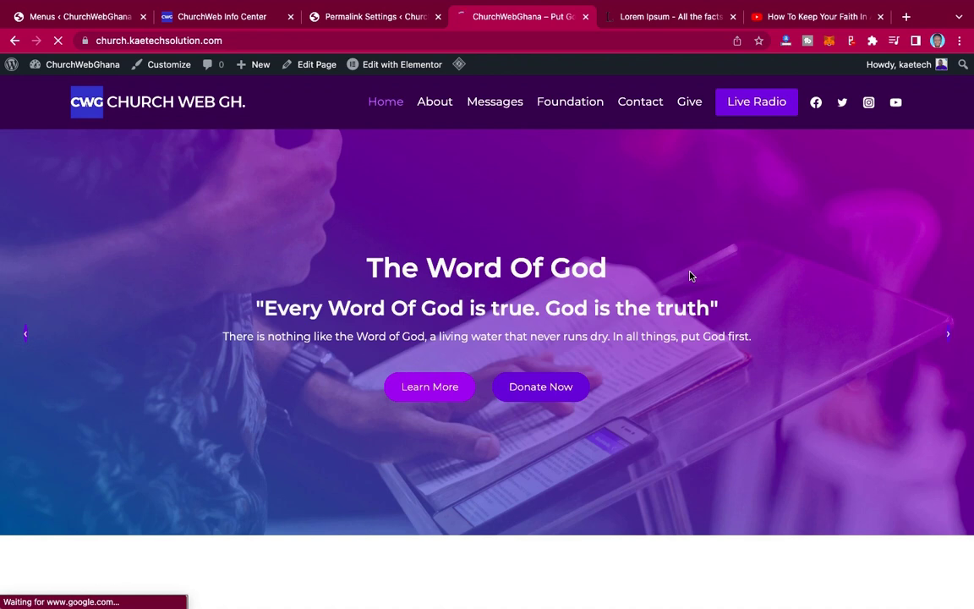
scroll(689, 275, "down", 5)
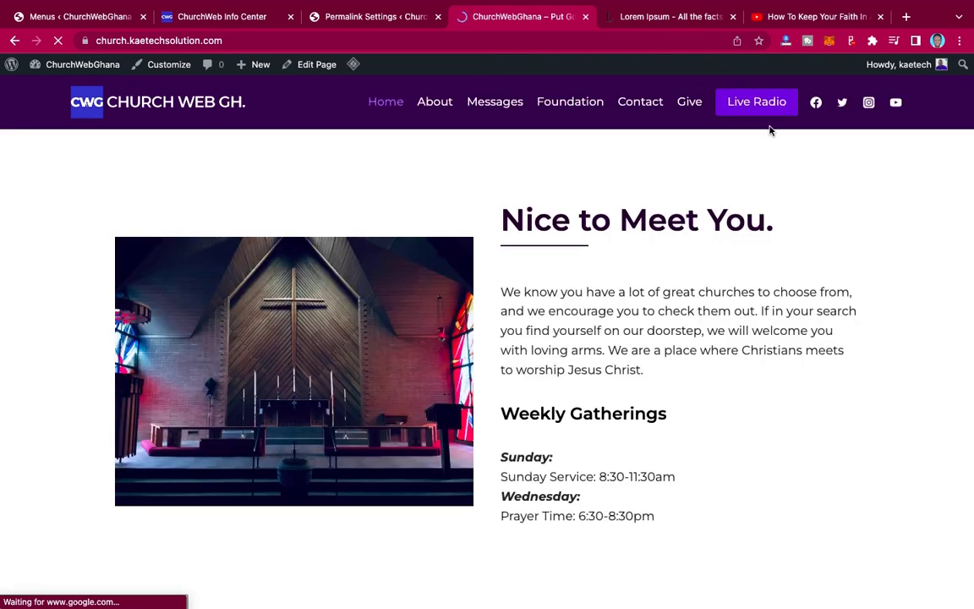
scroll(769, 129, "up", 5)
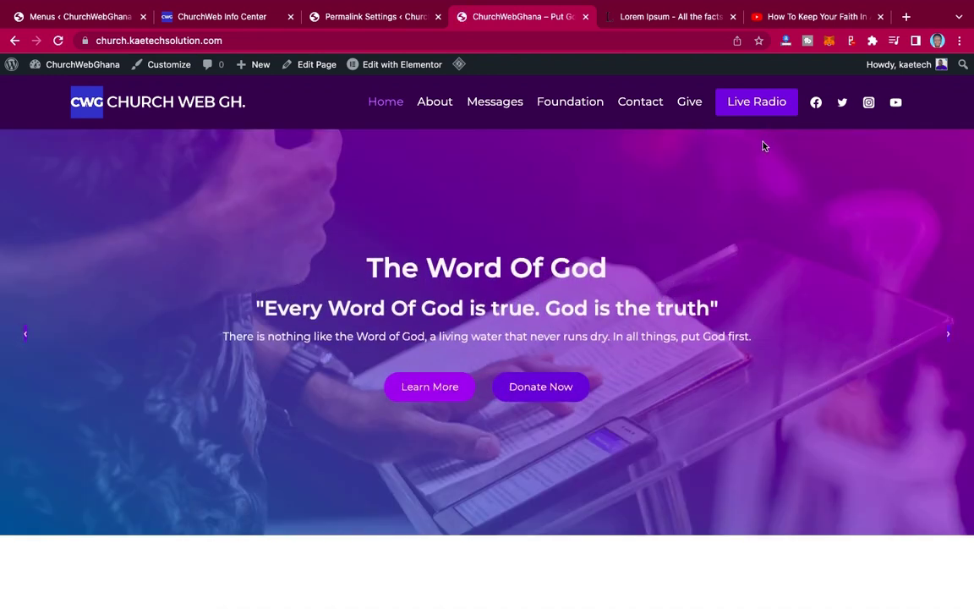
- Add the Logout (For Logged in users) popup link after Login/Signup and save the Main Menu
left_click(81, 16)
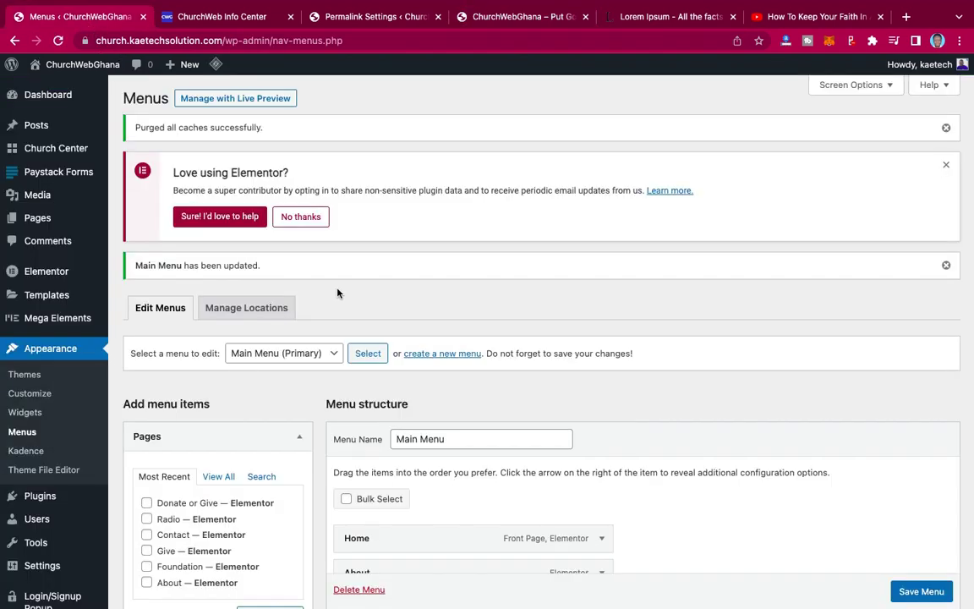
scroll(448, 359, "down", 5)
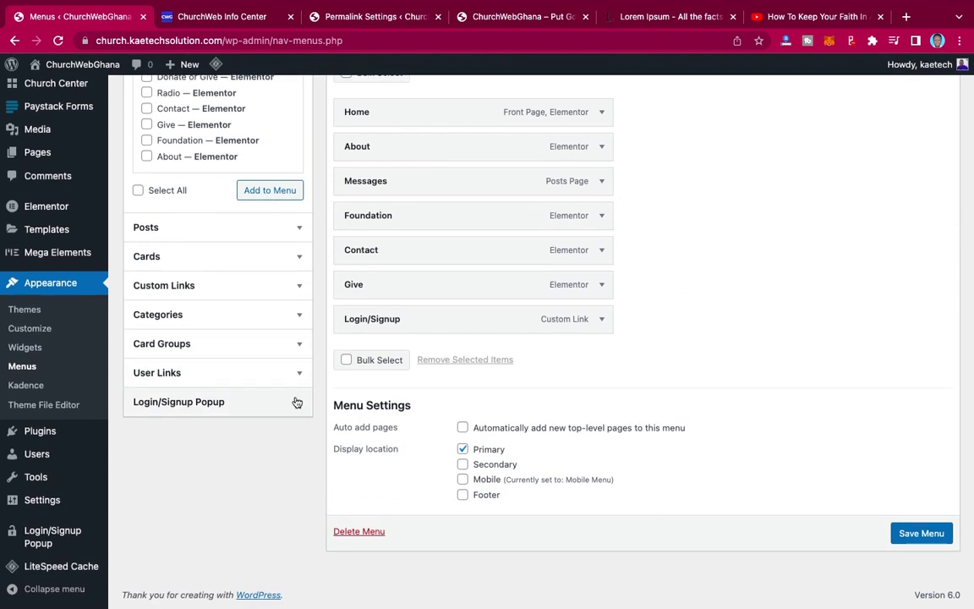
left_click(295, 403)
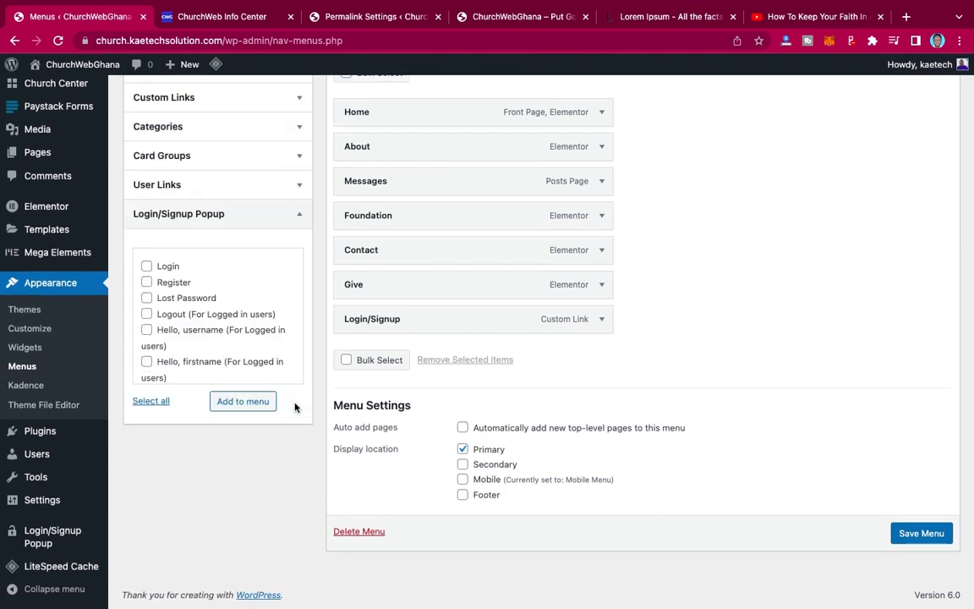
left_click(146, 315)
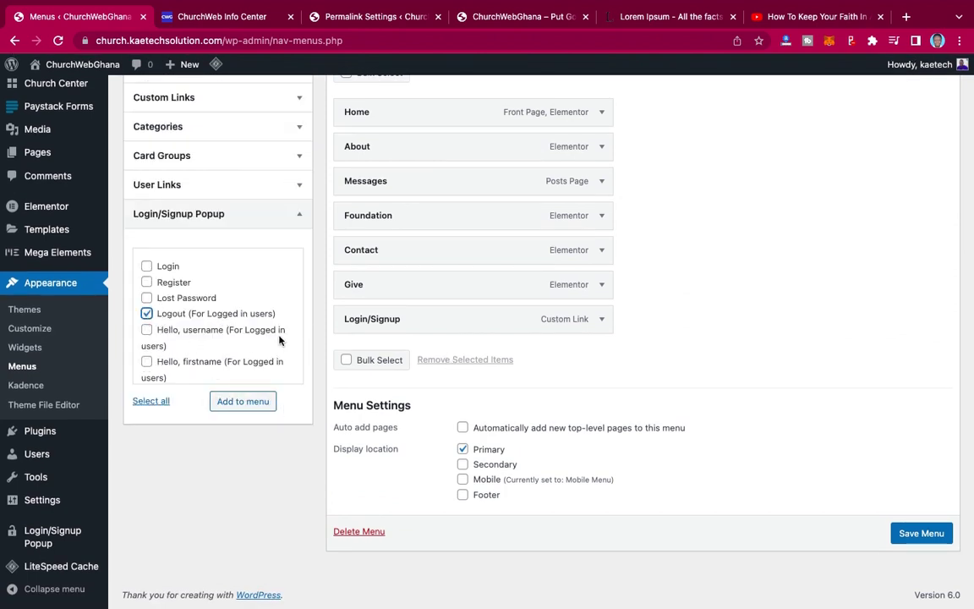
left_click(243, 403)
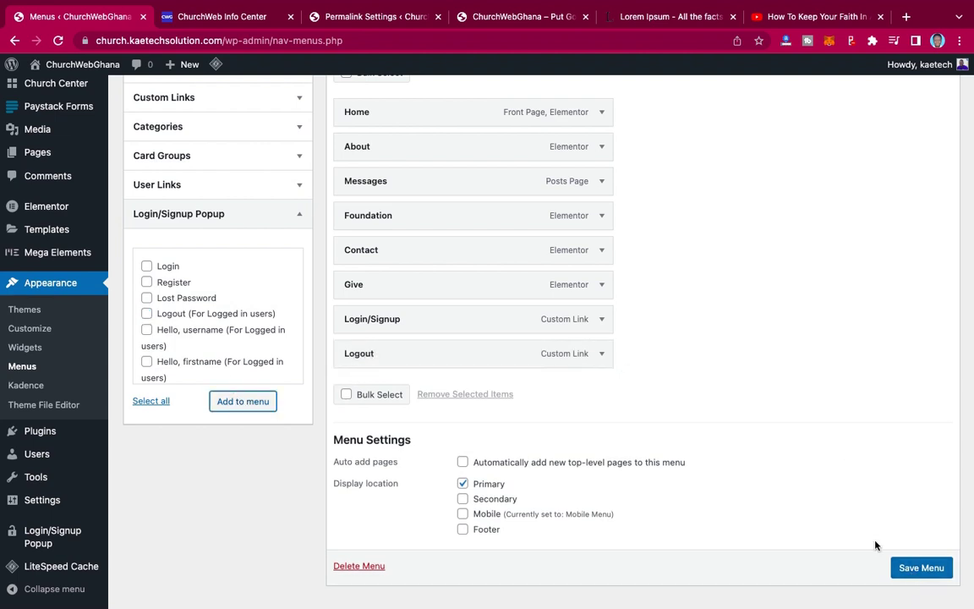
scroll(913, 562, "down", 1)
left_click(916, 554)
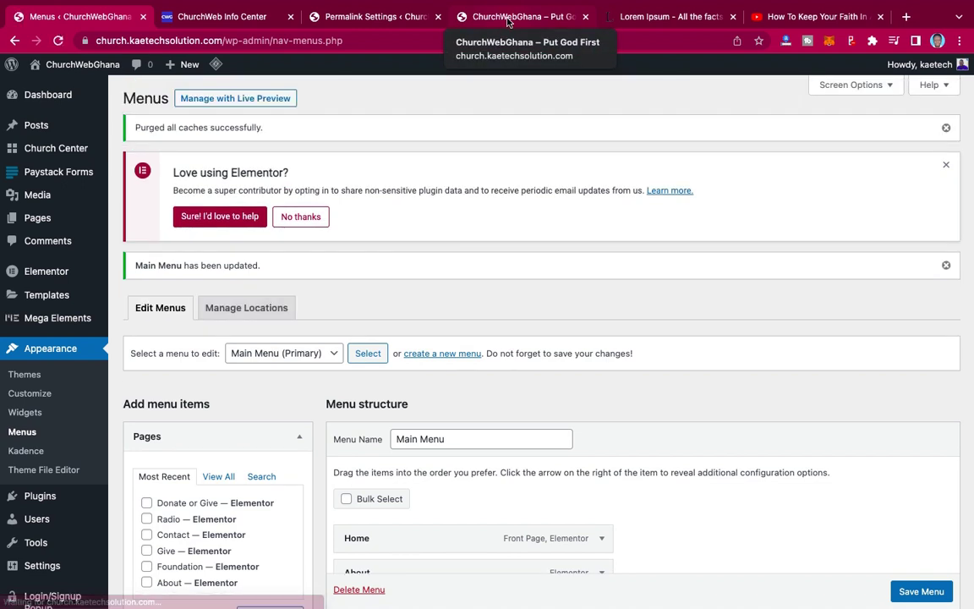
left_click(507, 19)
left_click(56, 42)
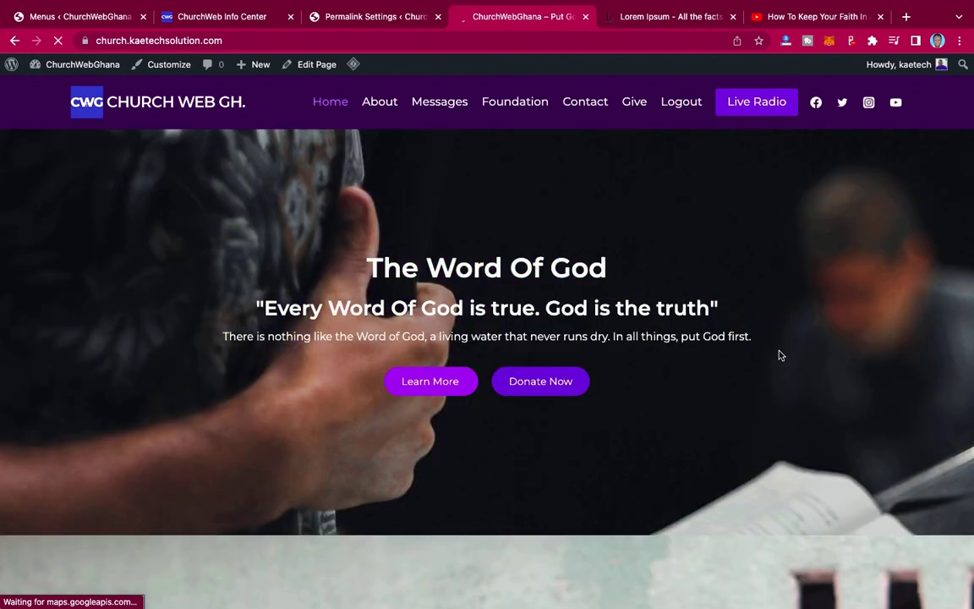
scroll(779, 356, "down", 5)
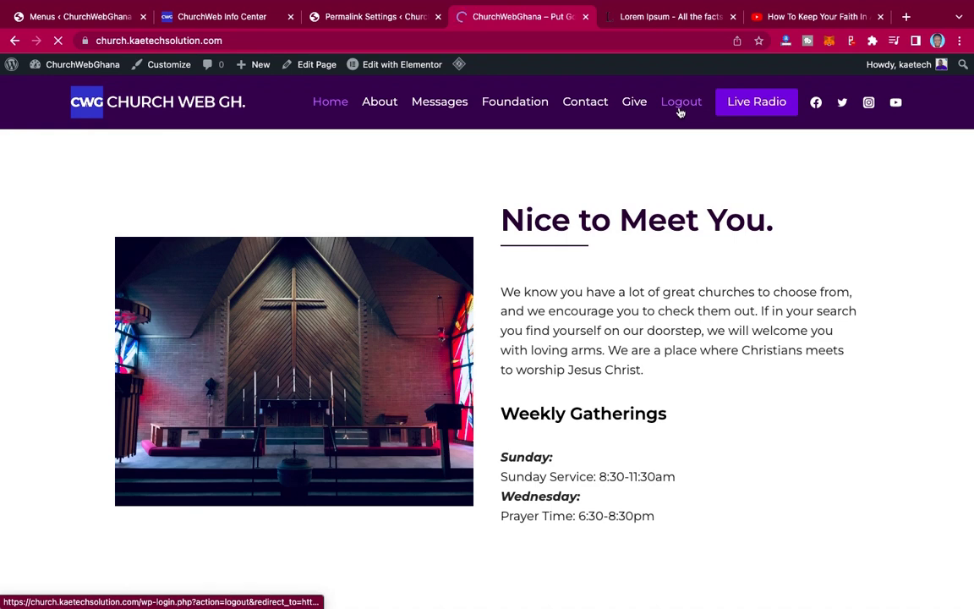
scroll(683, 108, "up", 5)
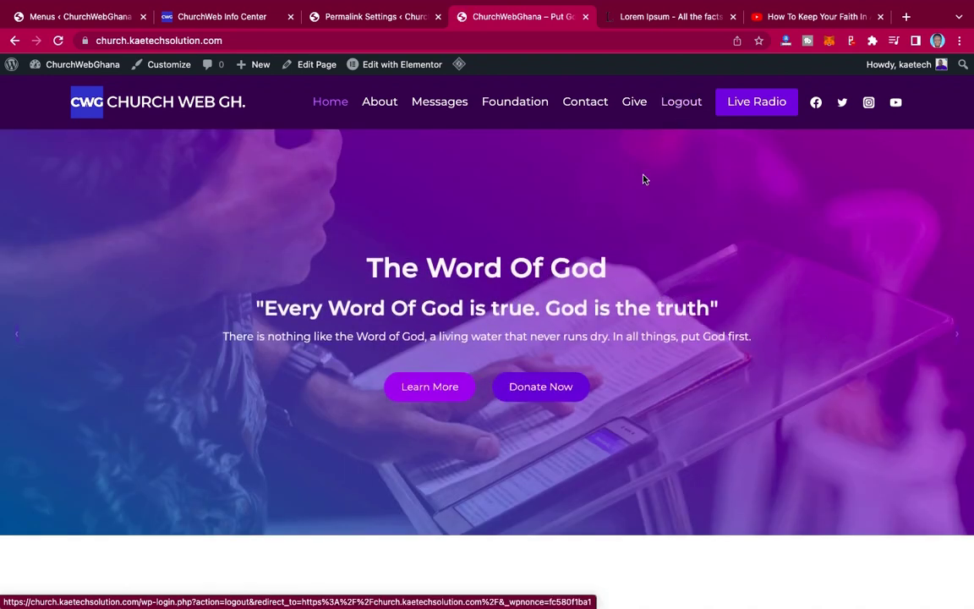
- Remove the Logout item from the Main Menu and save
left_click(100, 21)
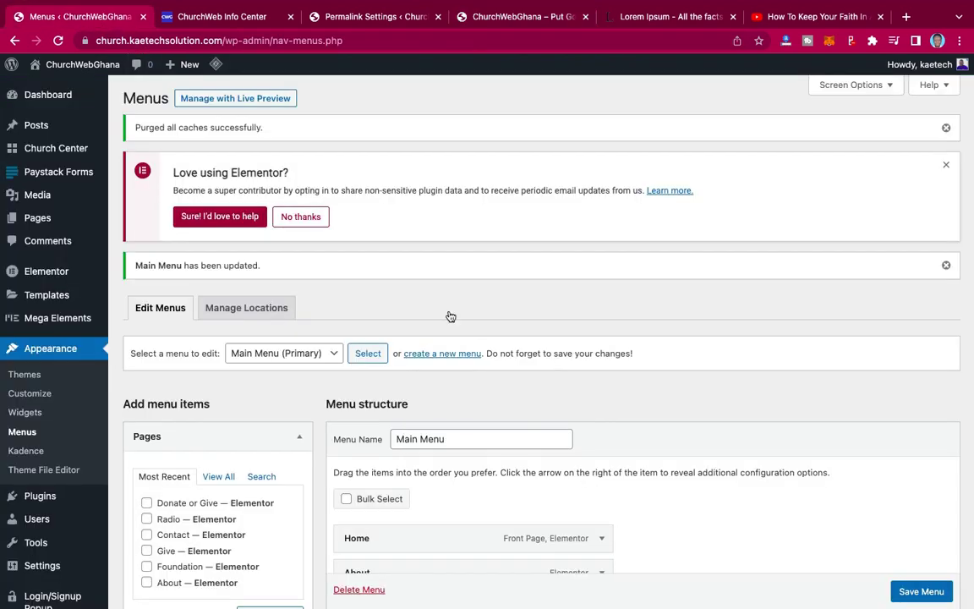
scroll(674, 460, "down", 5)
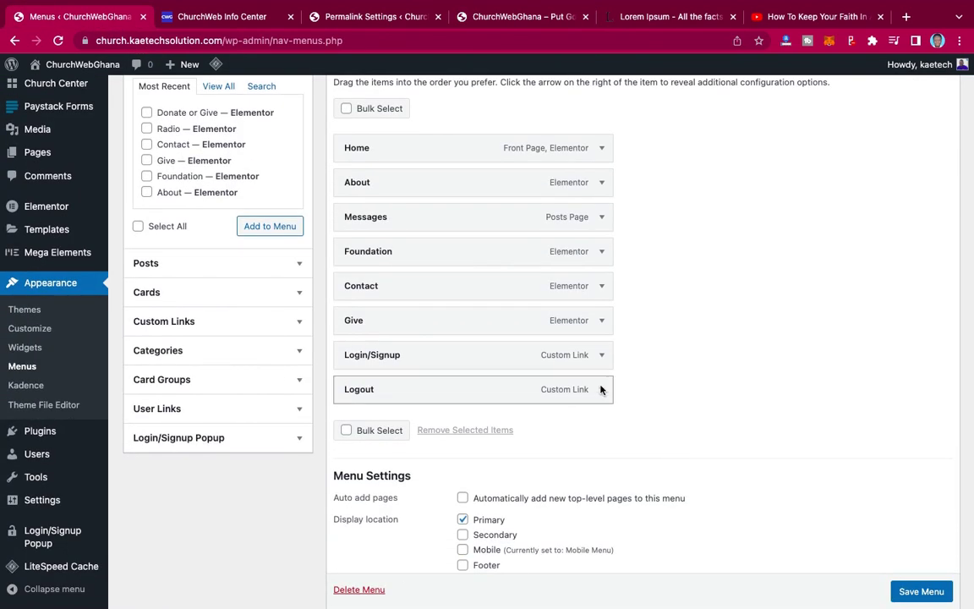
left_click(601, 389)
scroll(592, 405, "down", 3)
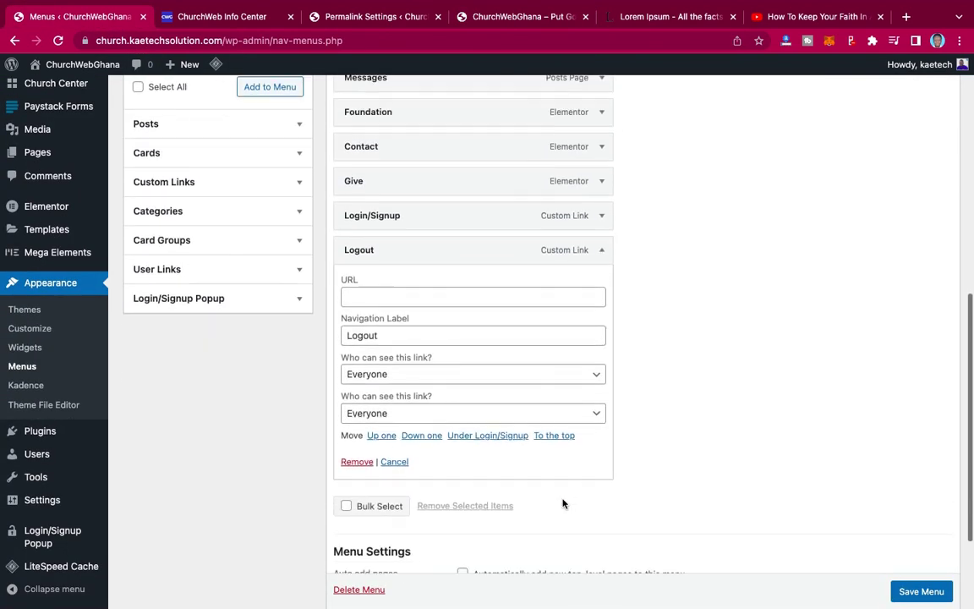
left_click(361, 463)
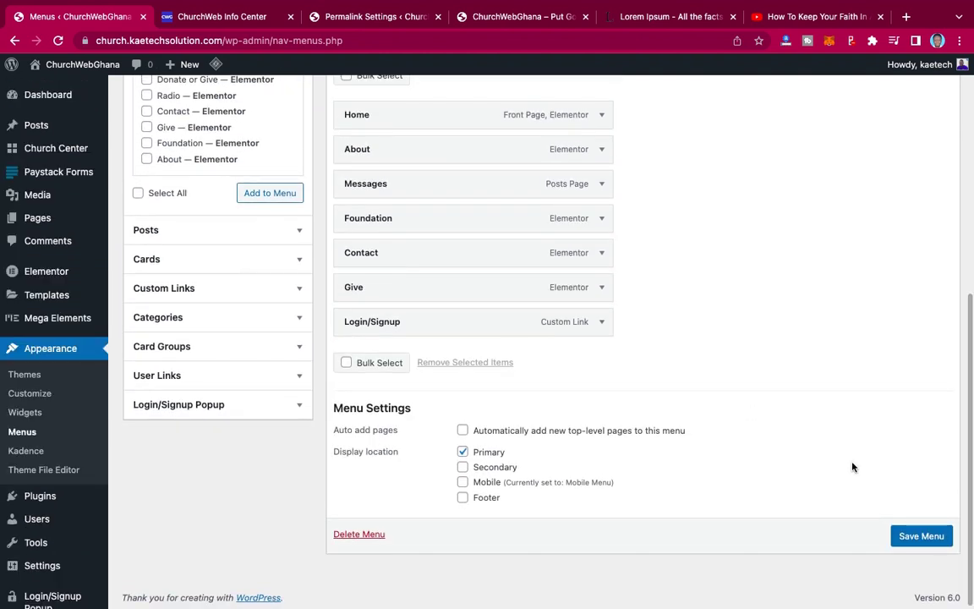
left_click(917, 537)
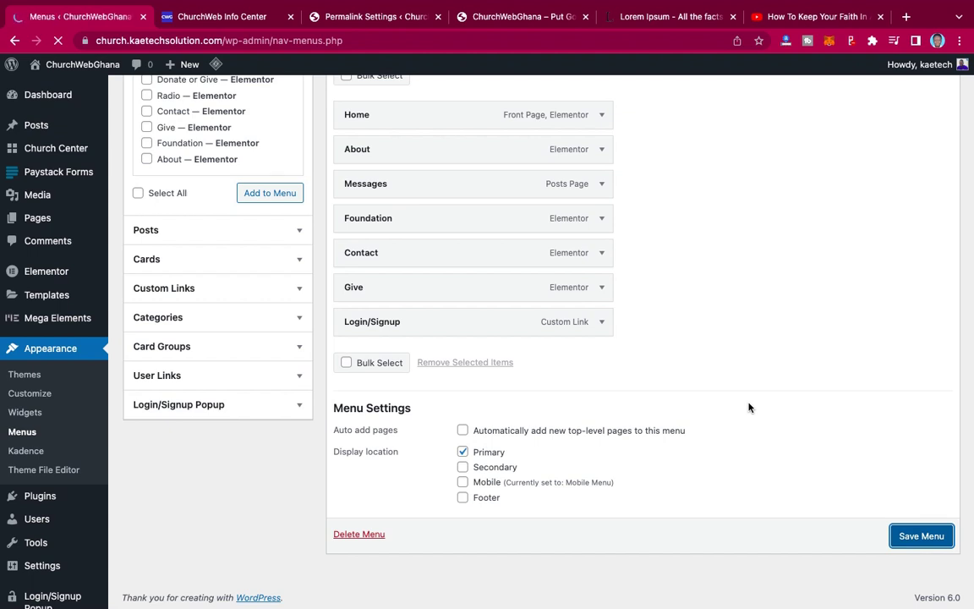
- Remove the Login/Signup item and save, leaving the menu ending at Give
scroll(748, 408, "down", 5)
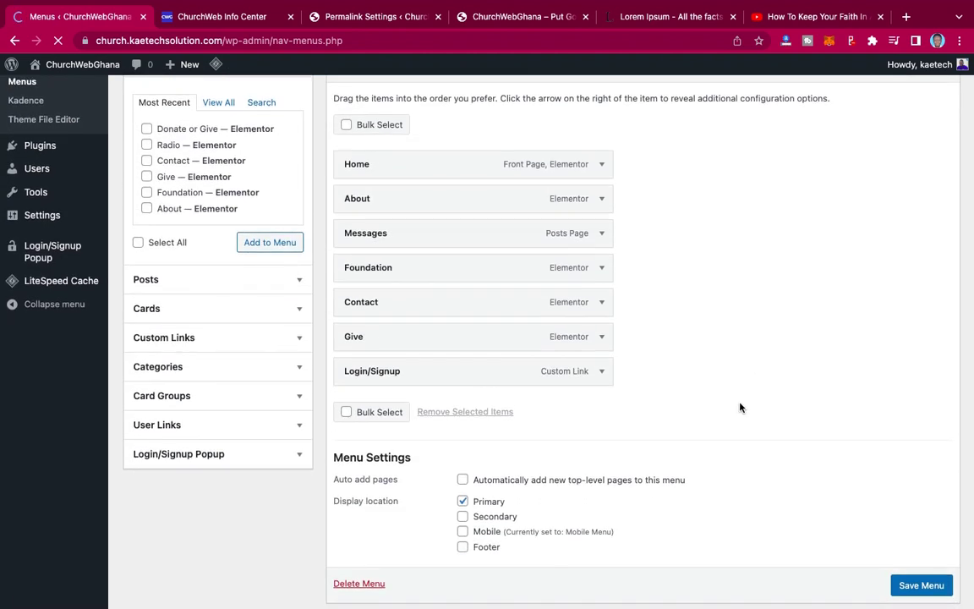
left_click(604, 373)
scroll(604, 372, "down", 3)
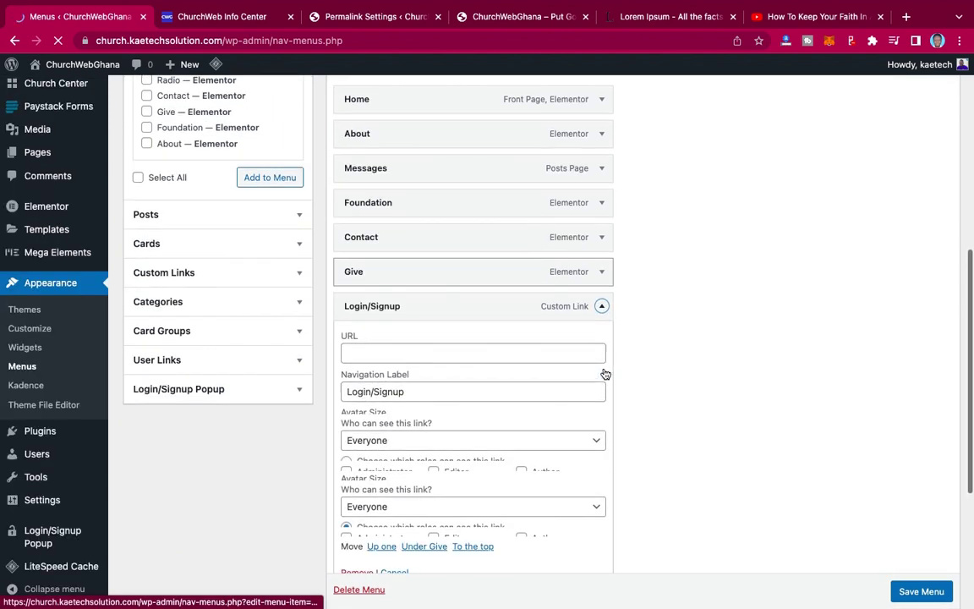
left_click(425, 247)
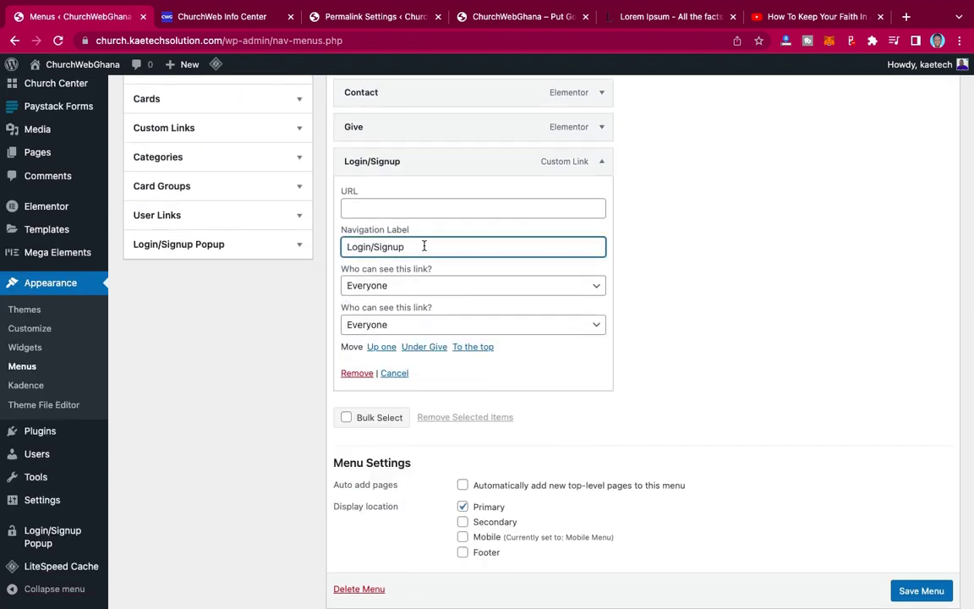
left_click_drag(345, 247, 423, 250)
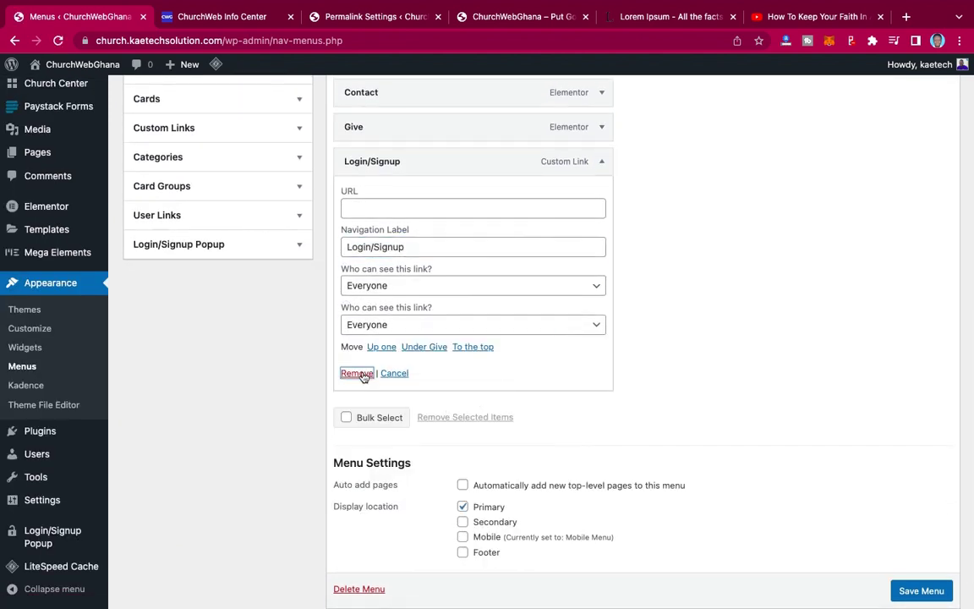
left_click(365, 373)
left_click(924, 536)
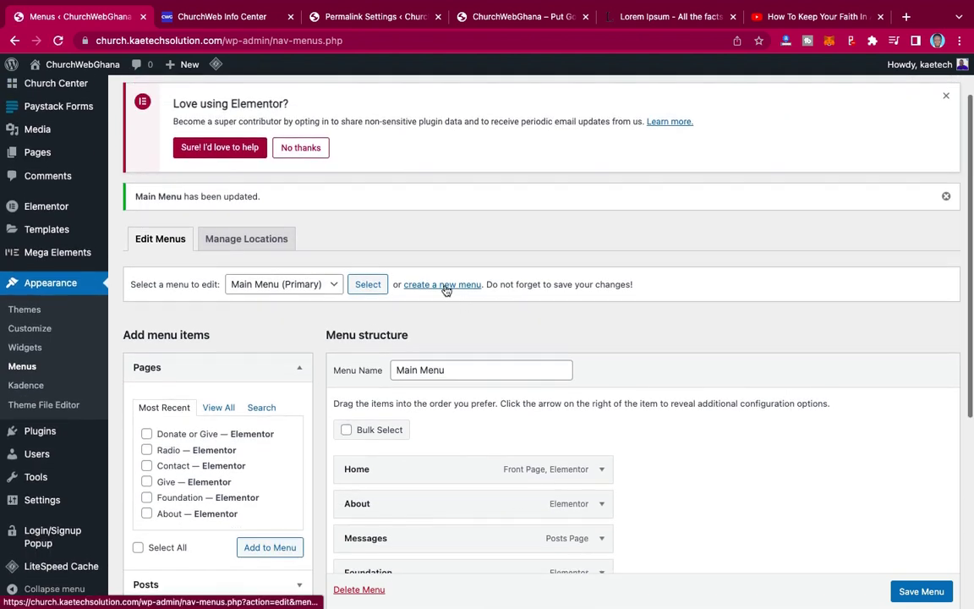
- Create a menu named 'Secondary menu' assigned to the Secondary display location
left_click(442, 284)
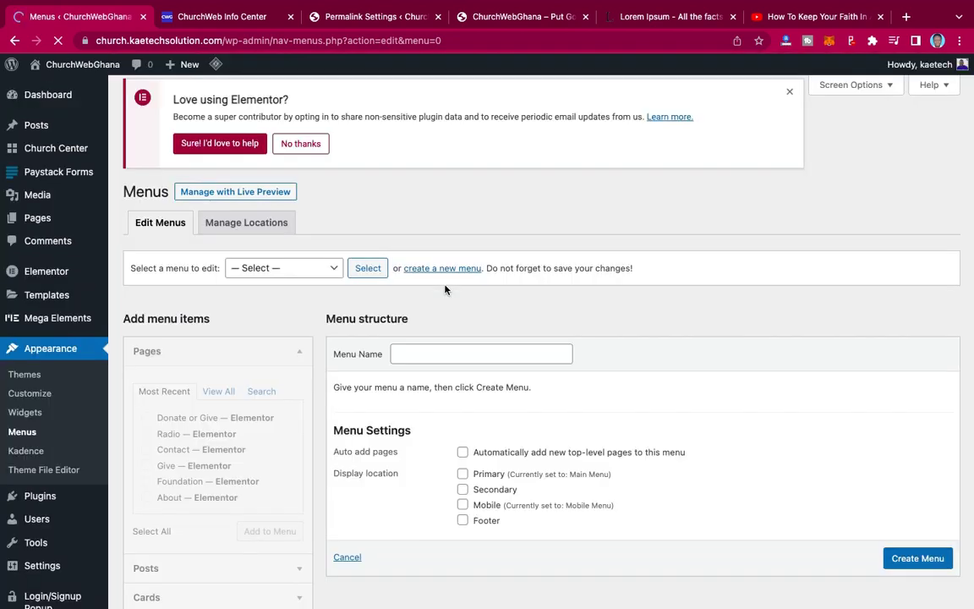
scroll(446, 289, "down", 2)
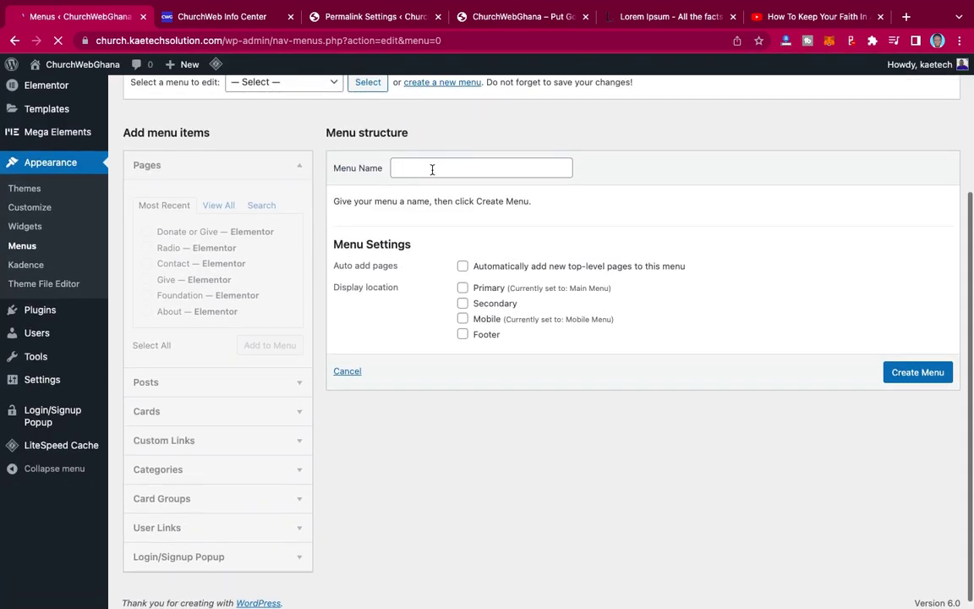
left_click(431, 170)
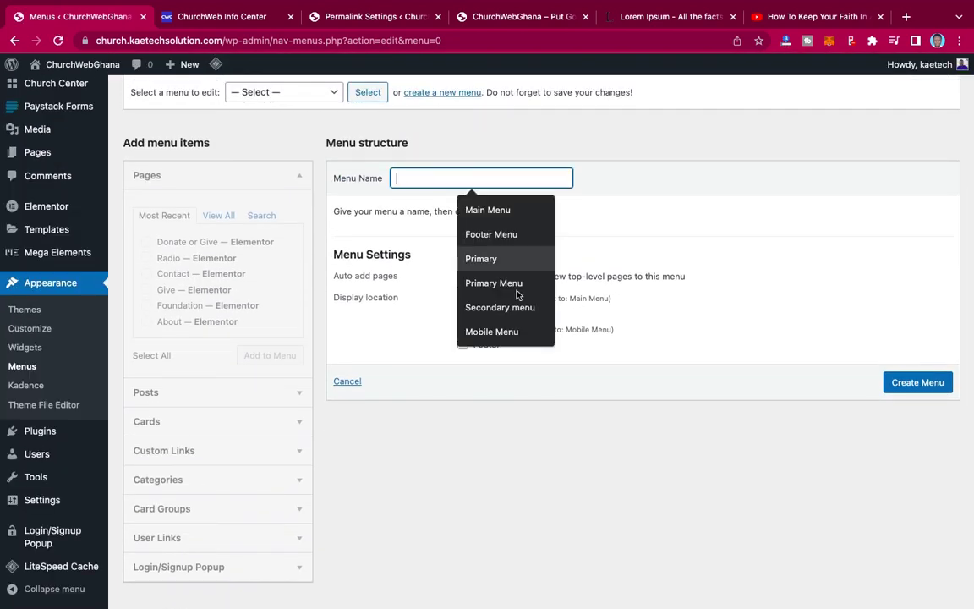
left_click(508, 308)
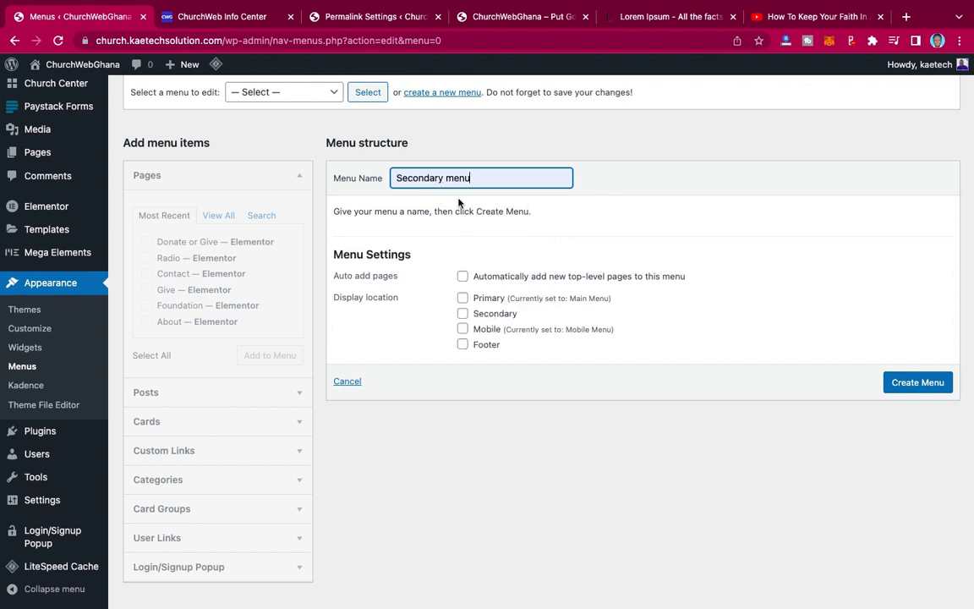
left_click(463, 314)
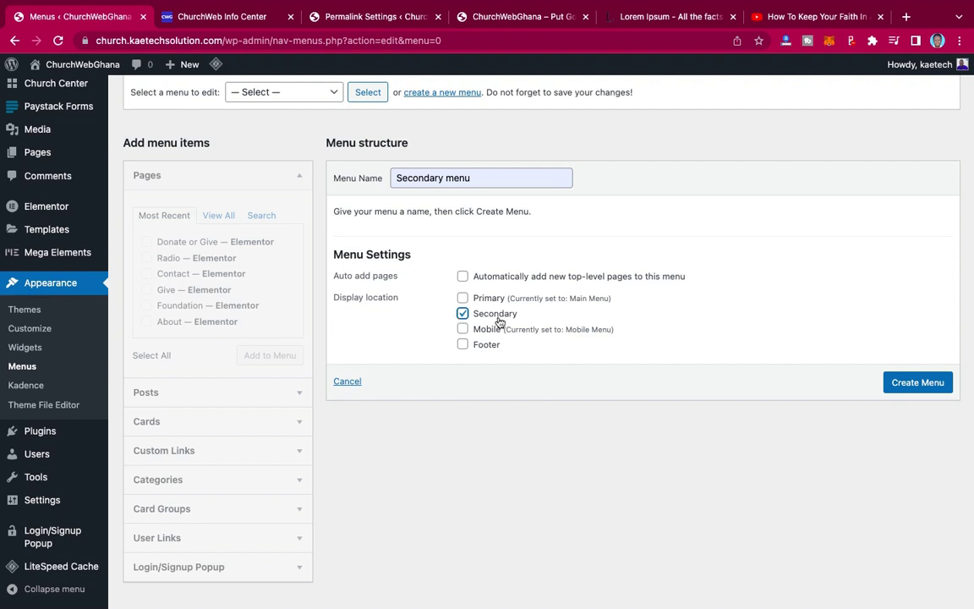
left_click(906, 388)
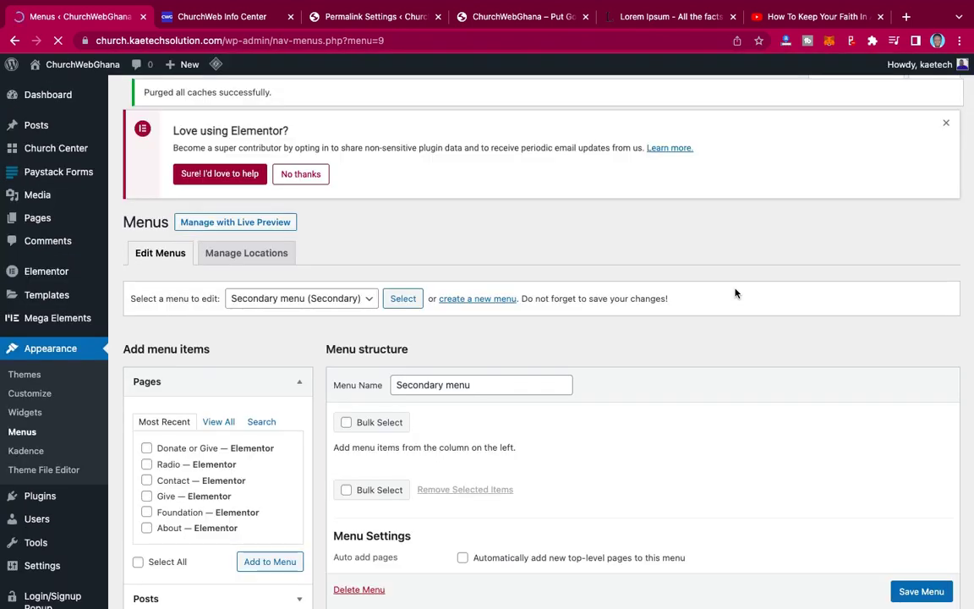
scroll(734, 294, "down", 5)
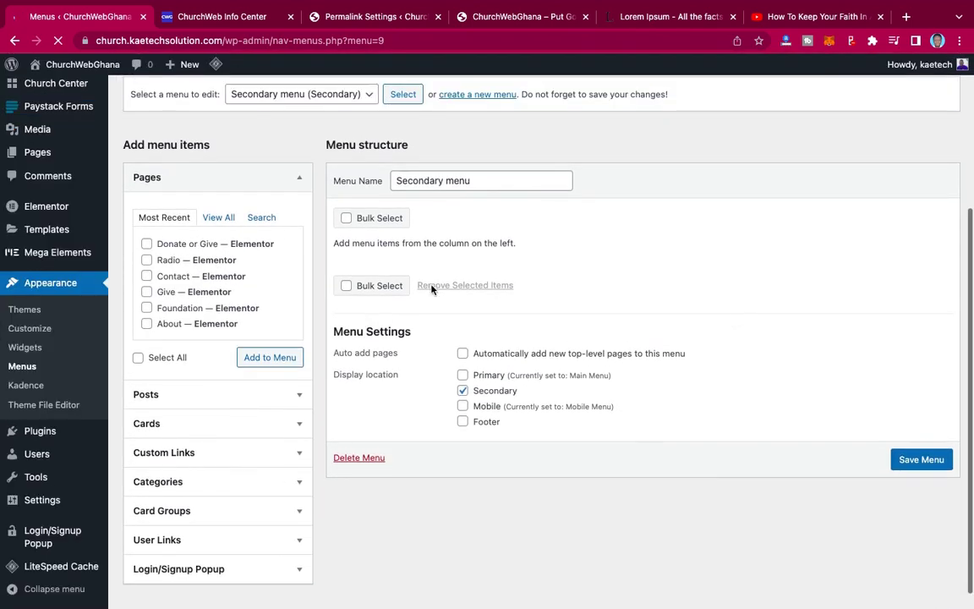
scroll(255, 305, "down", 1)
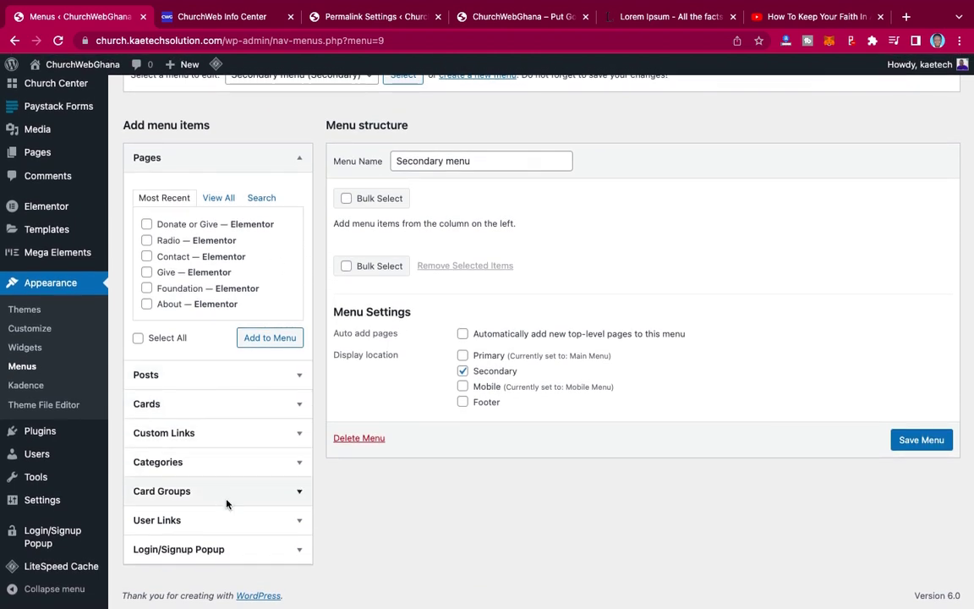
- Copy the Info Center page's address from its browser tab for a new custom link
left_click(283, 434)
left_click(217, 367)
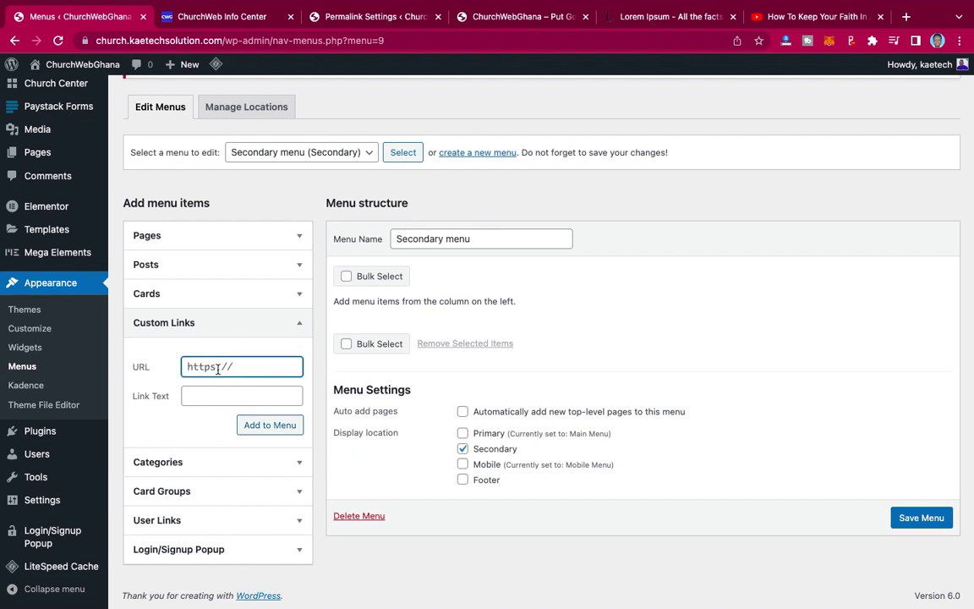
left_click(222, 40)
left_click(227, 40)
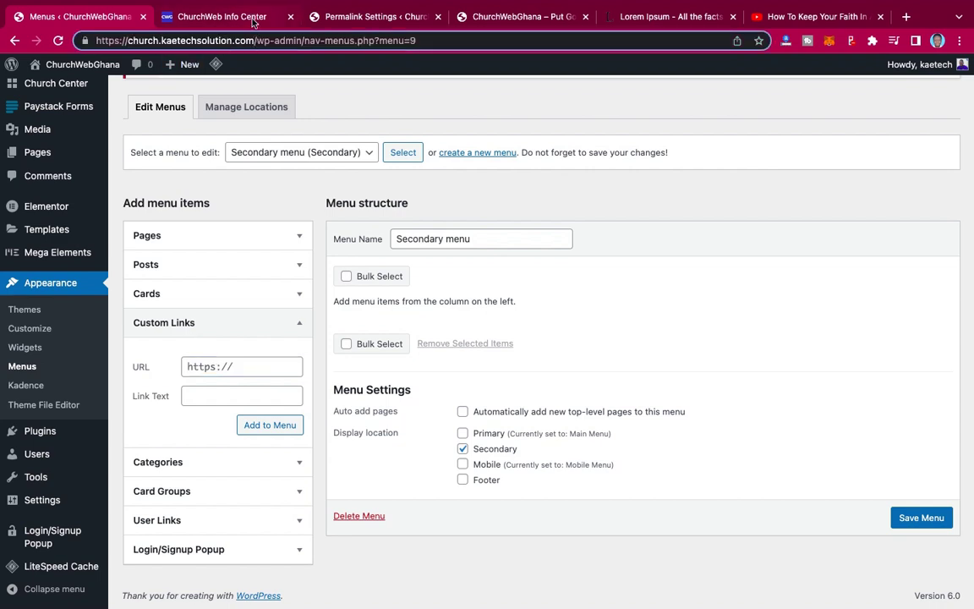
left_click(228, 16)
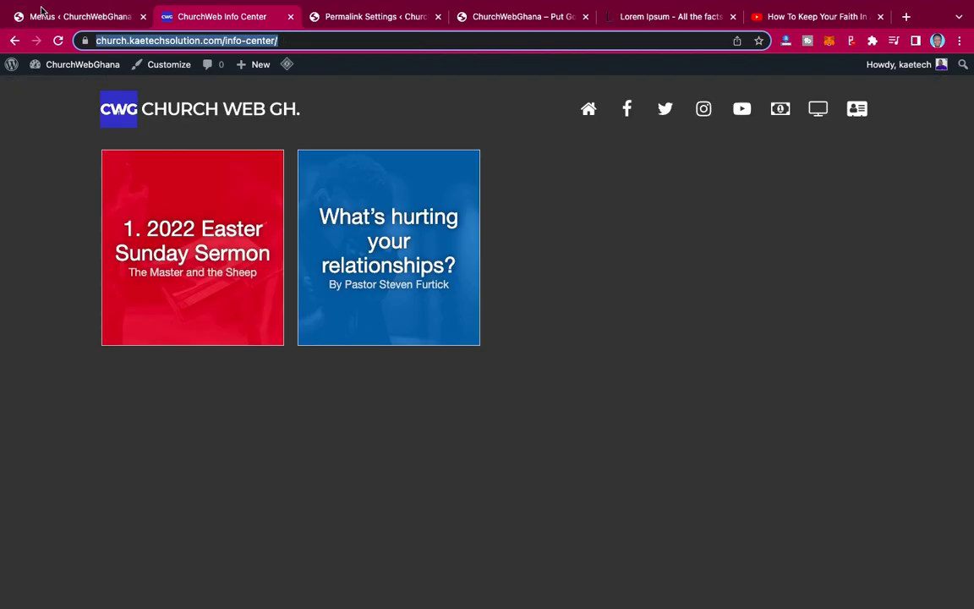
left_click(47, 17)
- Add an 'Info Center' custom link with the pasted URL to the Secondary menu
left_click(257, 366)
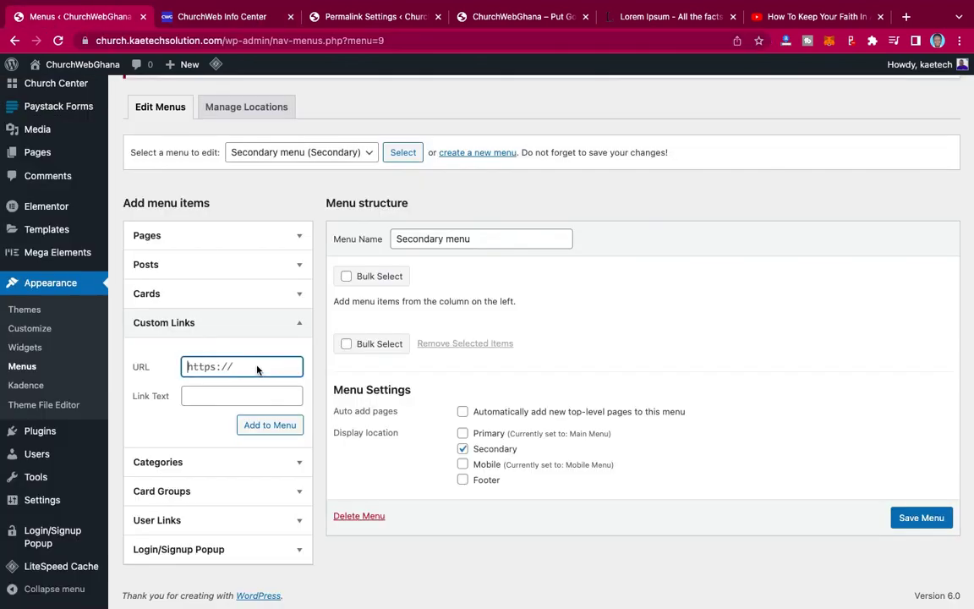
key("ctrl+v")
left_click(232, 397)
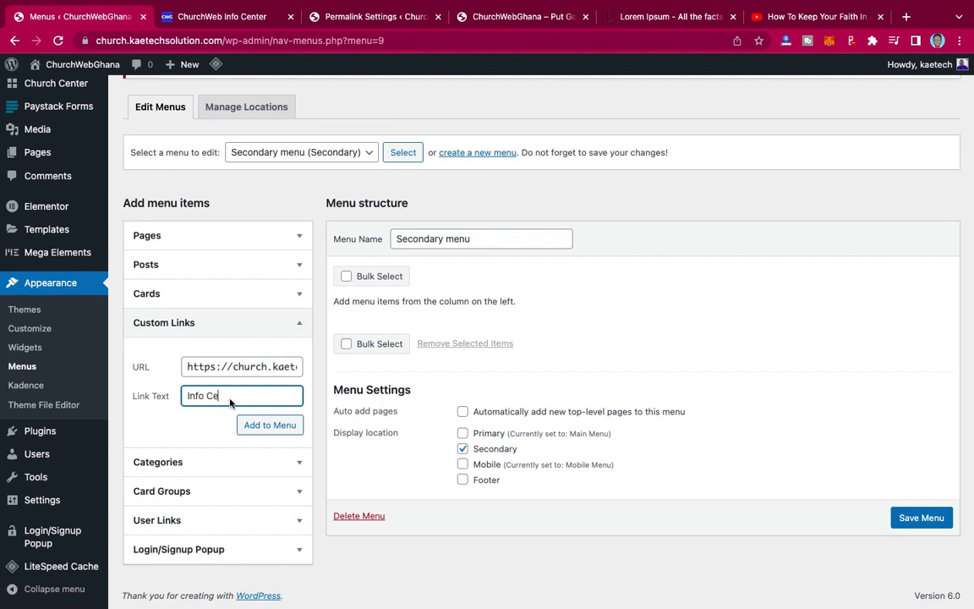
left_click(275, 428)
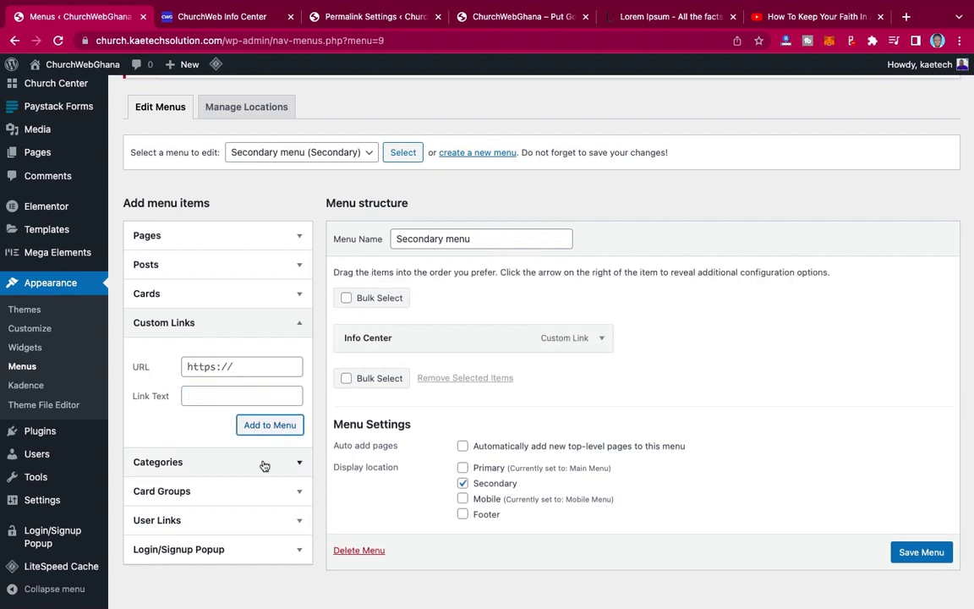
scroll(262, 464, "down", 1)
scroll(262, 464, "up", 1)
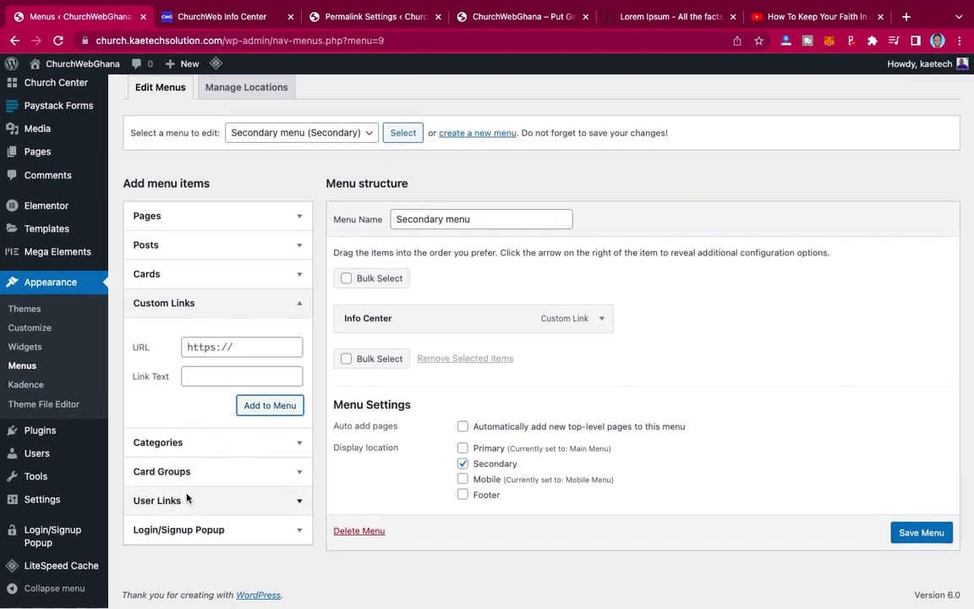
- Add Login, Register, Logout and Hello, firstname popup links, moving Hello, firstname to the top
left_click(237, 503)
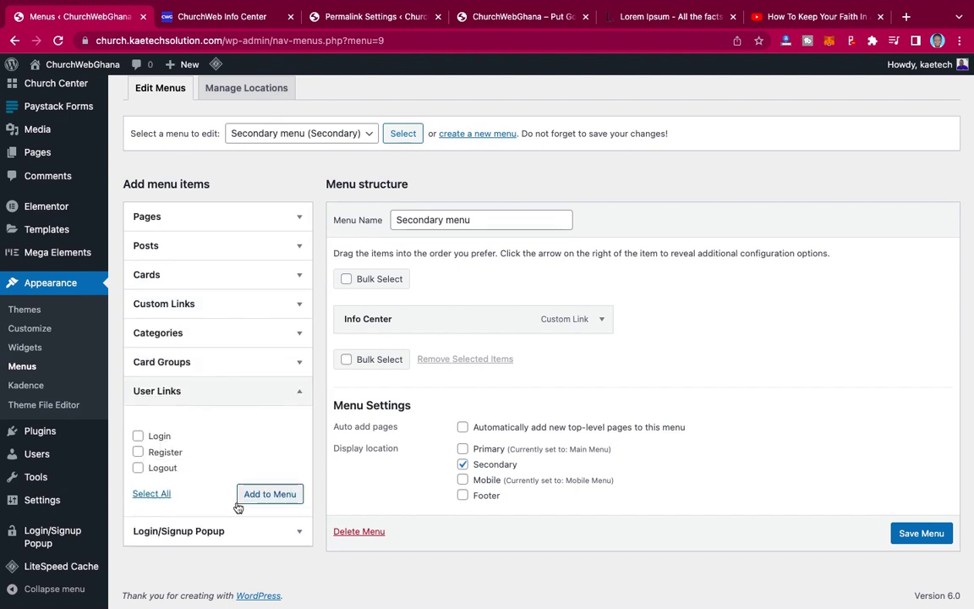
left_click(226, 389)
left_click(228, 419)
scroll(208, 419, "down", 2)
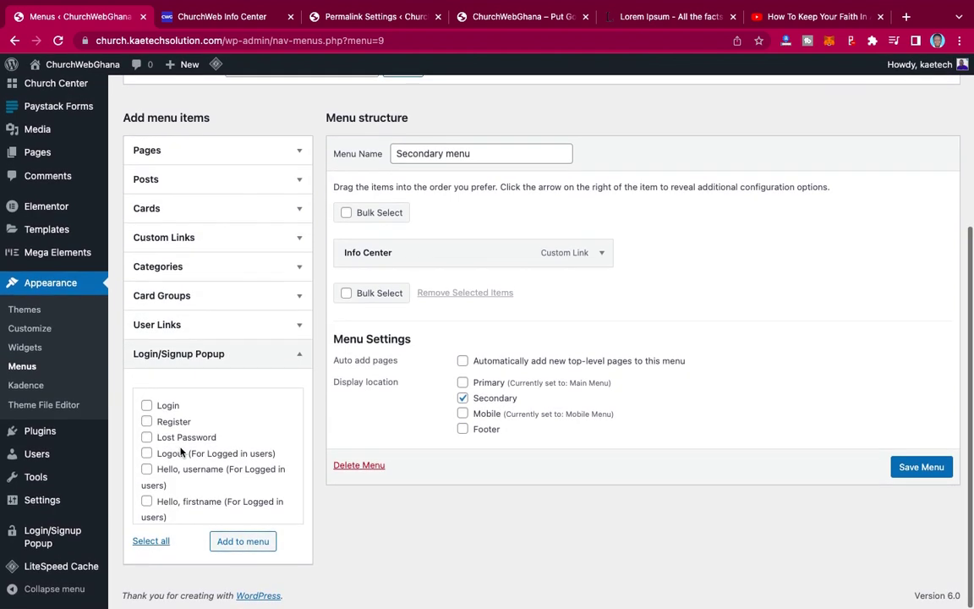
left_click(146, 407)
left_click(146, 422)
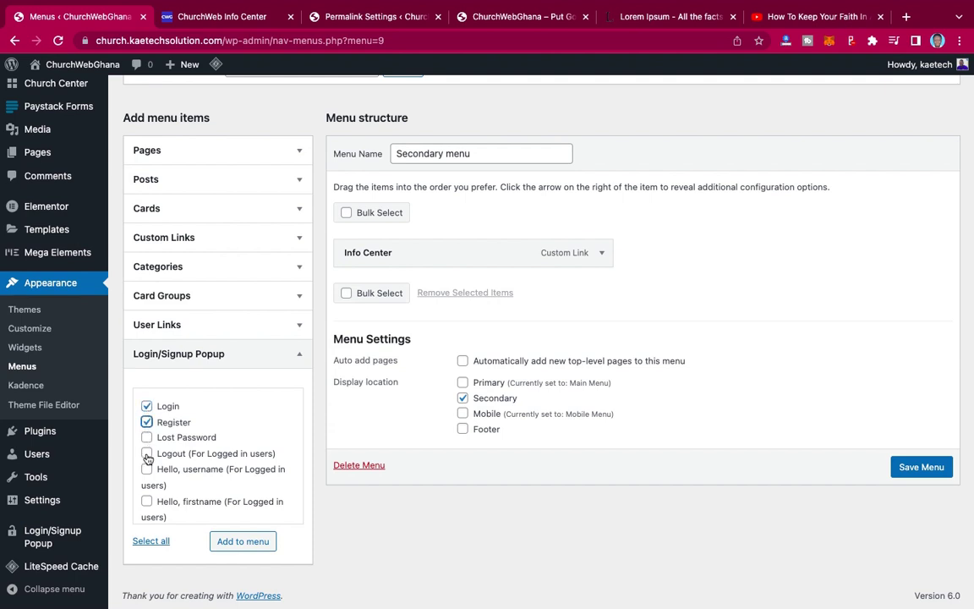
left_click(146, 454)
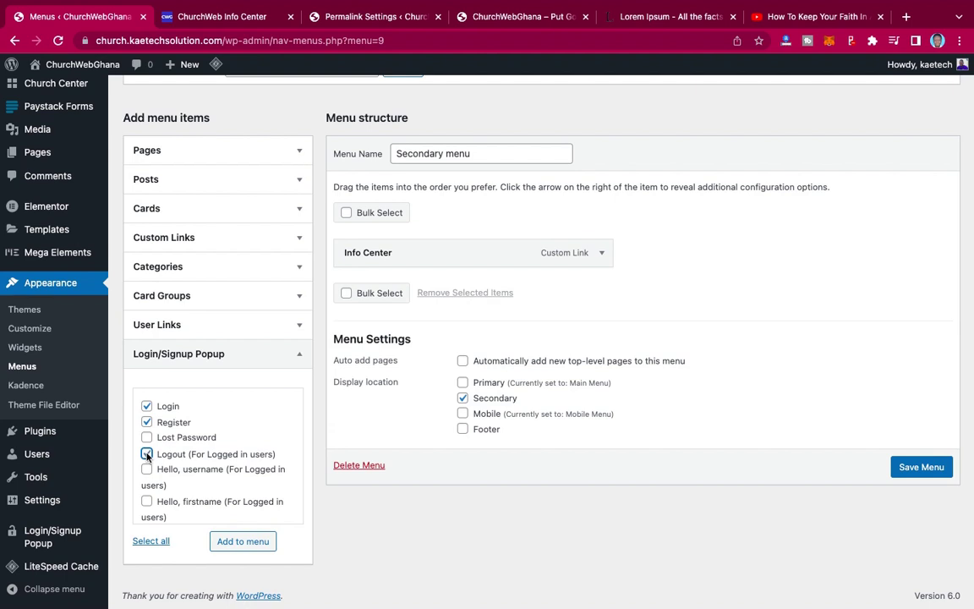
left_click(147, 503)
left_click(249, 542)
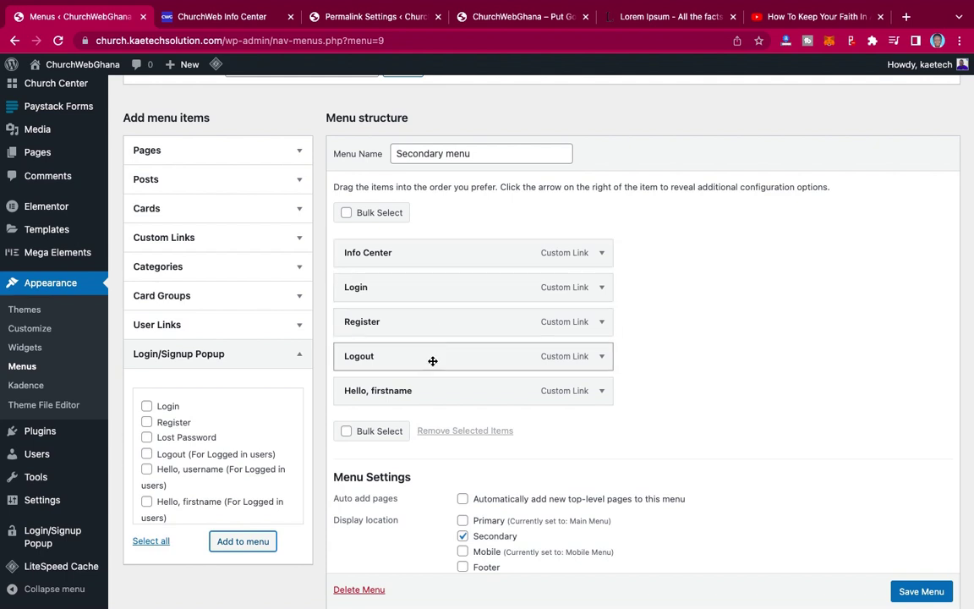
left_click_drag(433, 395, 432, 250)
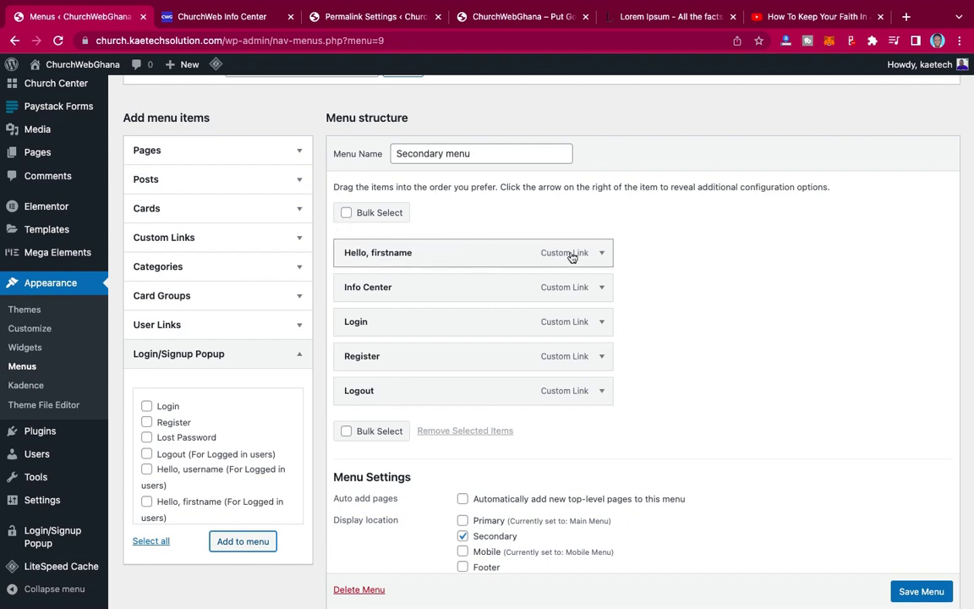
- Set both of Hello, firstname's 'Who can see this link?' dropdowns to Logged In Users
left_click(602, 253)
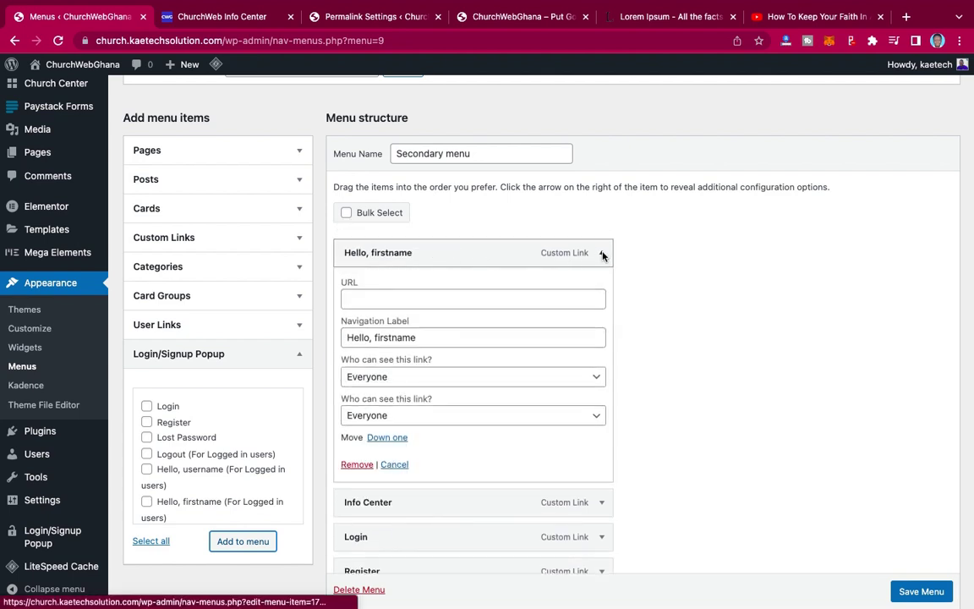
left_click(597, 380)
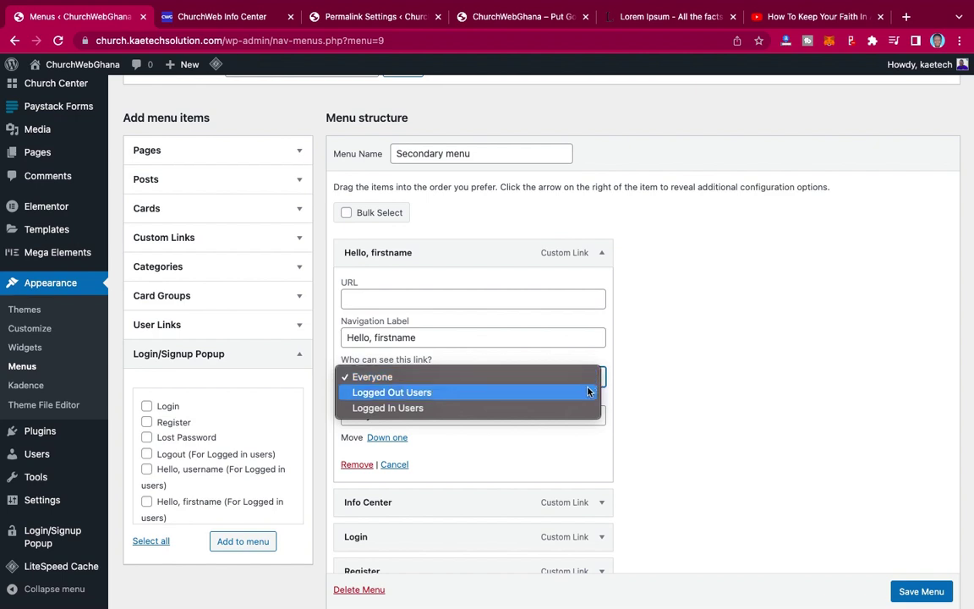
left_click(583, 406)
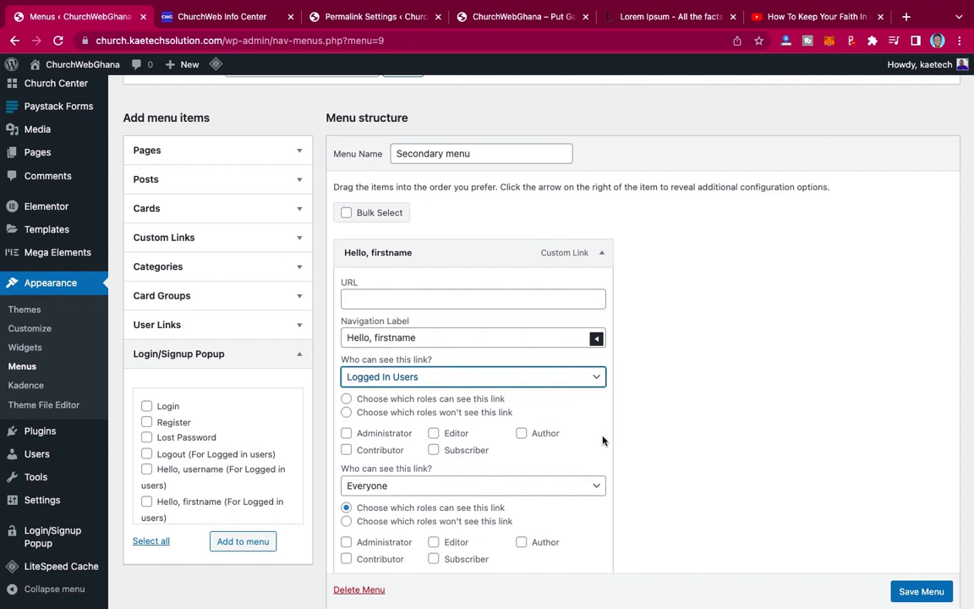
left_click(598, 377)
left_click(616, 393)
scroll(615, 393, "down", 3)
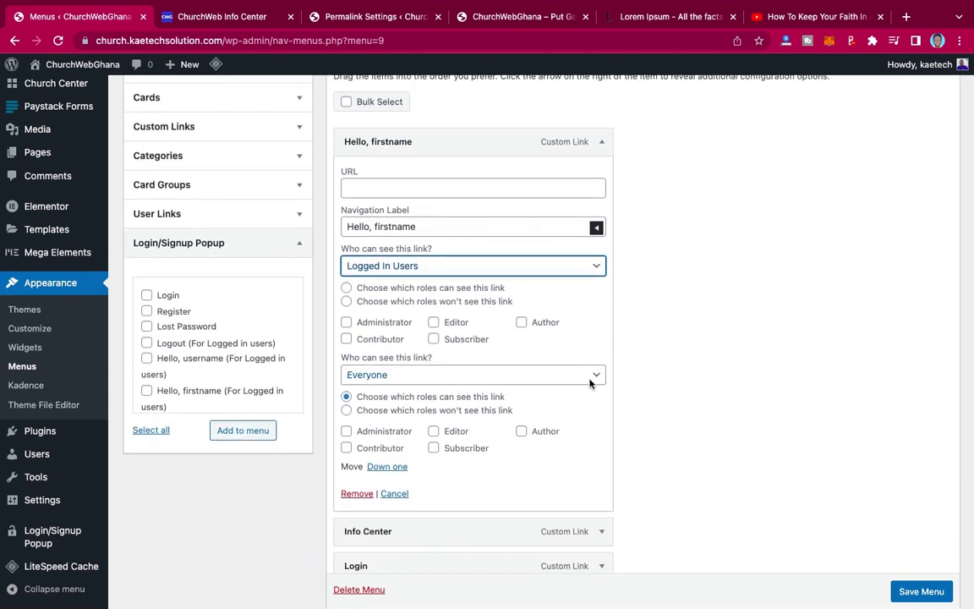
left_click(597, 380)
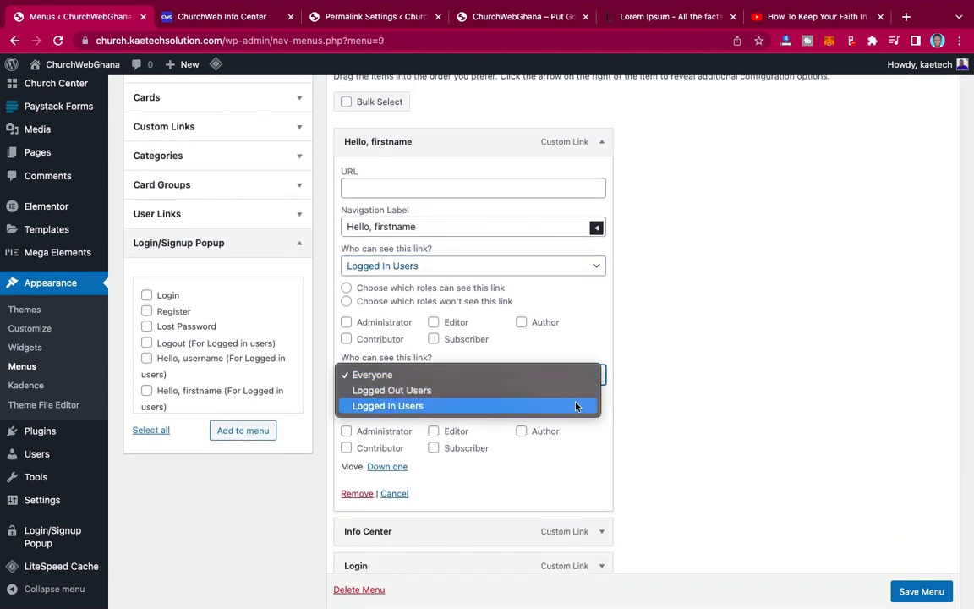
left_click(576, 405)
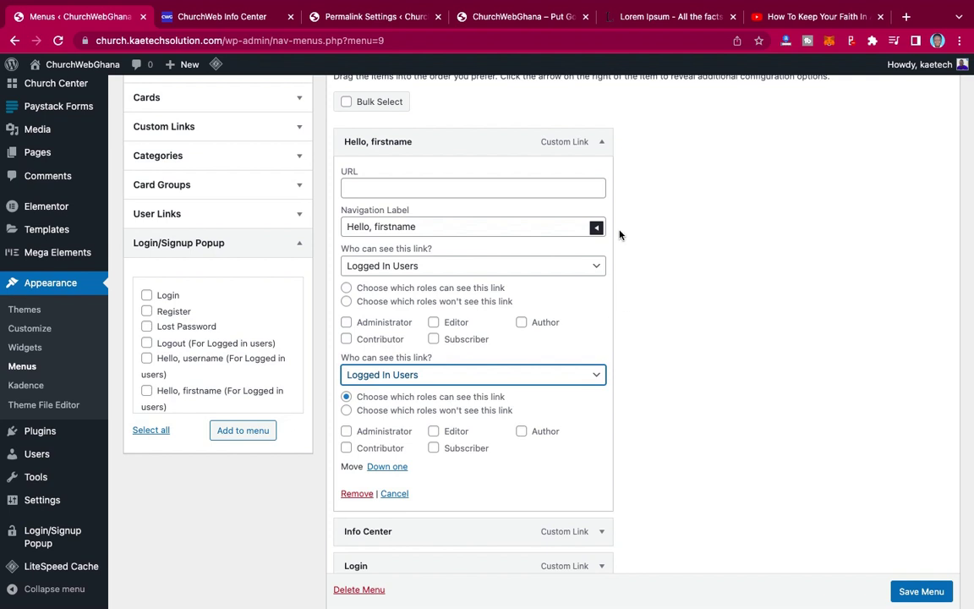
left_click(601, 143)
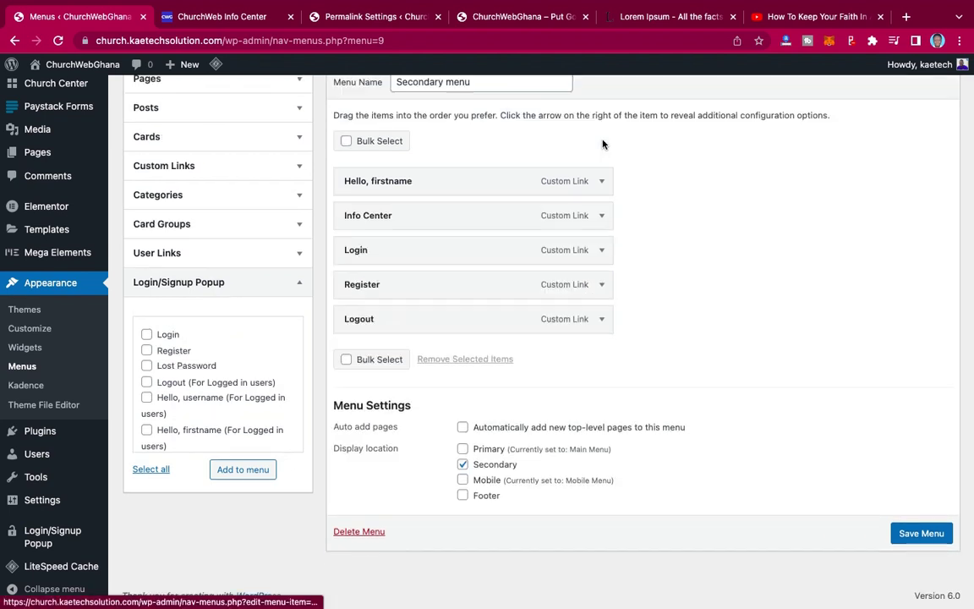
- Set both of Info Center's 'Who can see this link?' dropdowns to Logged In Users
left_click(602, 216)
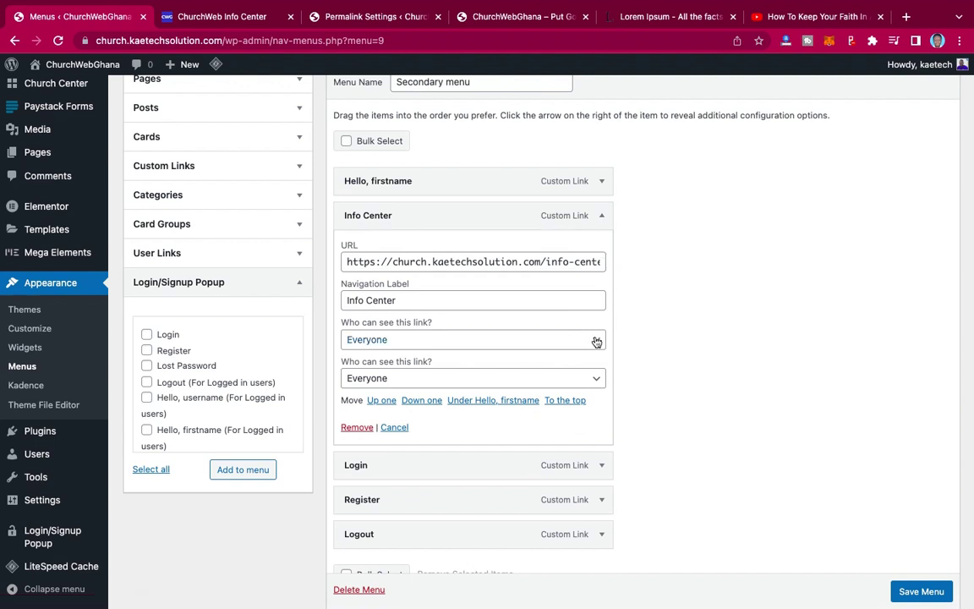
left_click(596, 341)
left_click(571, 373)
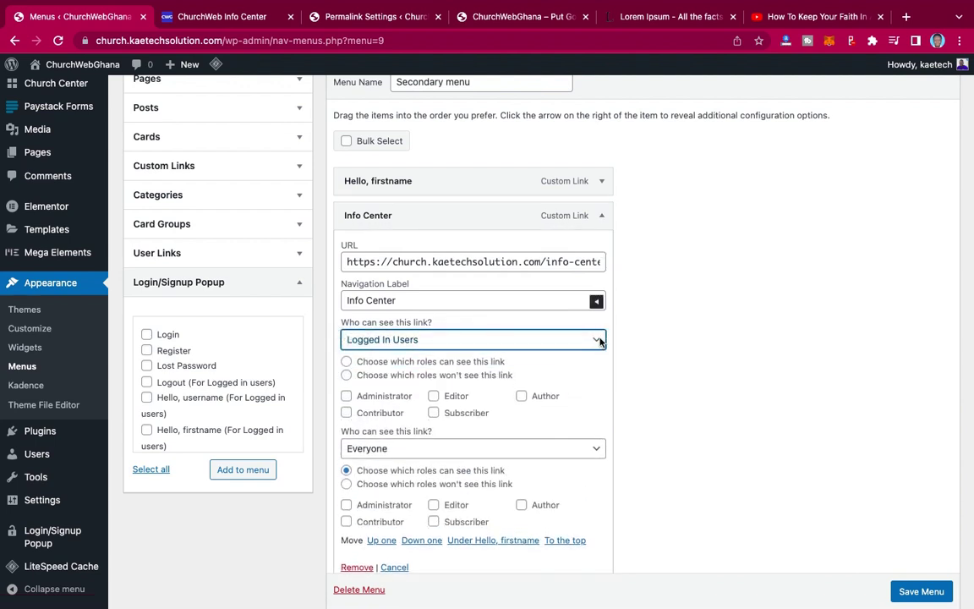
scroll(600, 342, "down", 5)
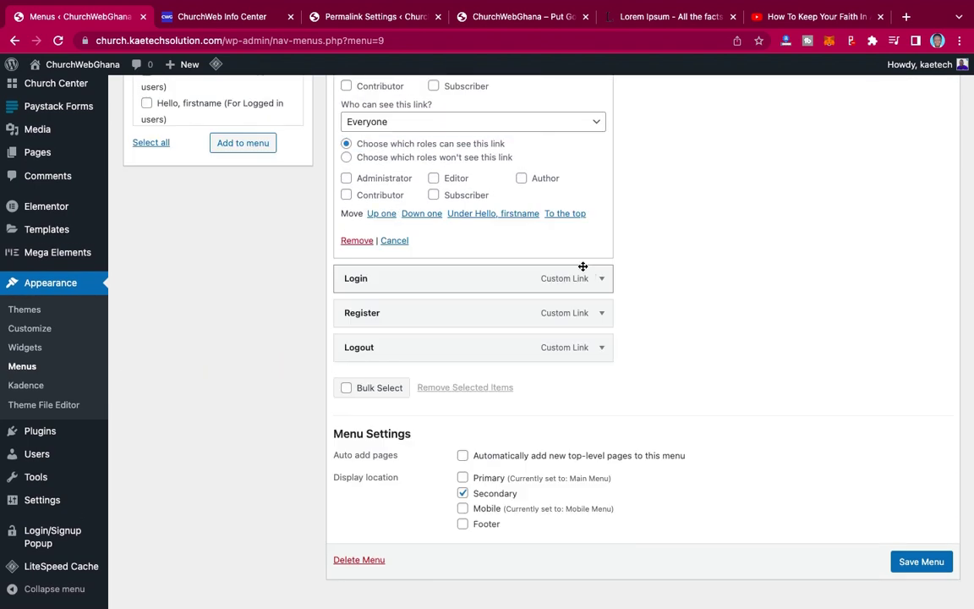
left_click(594, 123)
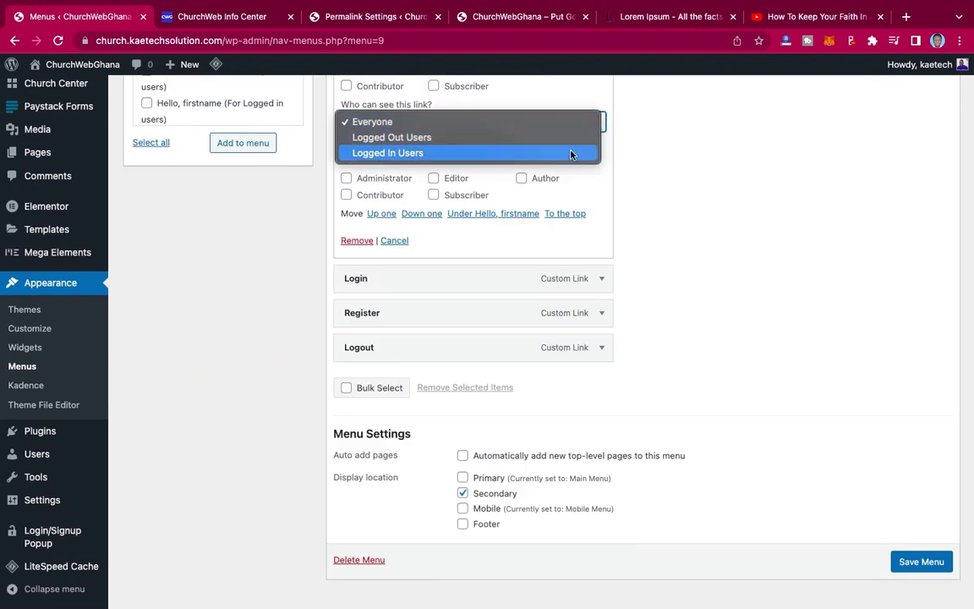
left_click(571, 153)
- Confirm Info Center's Logged In Users visibility and collapse its settings
scroll(571, 155, "up", 3)
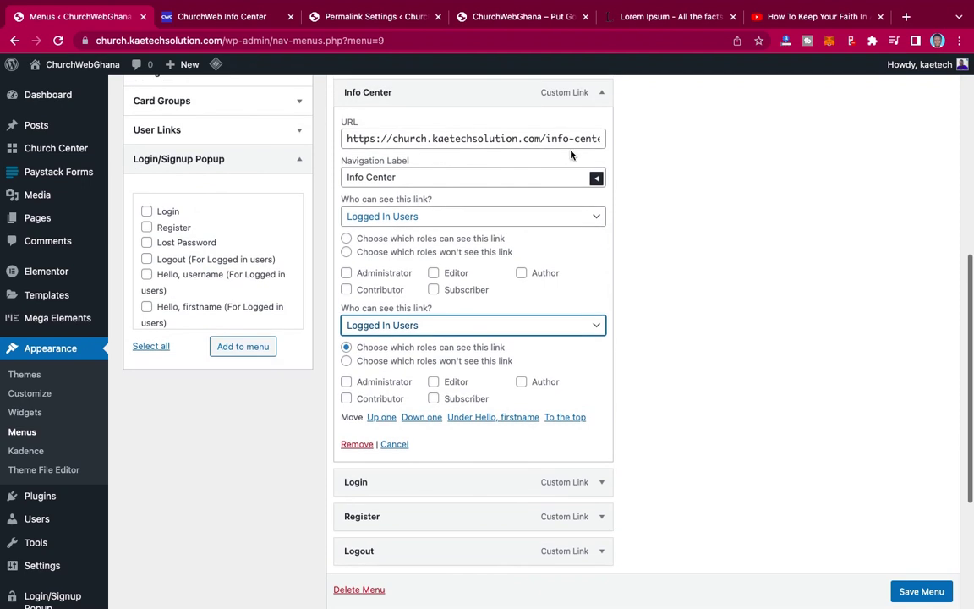
scroll(571, 153, "down", 1)
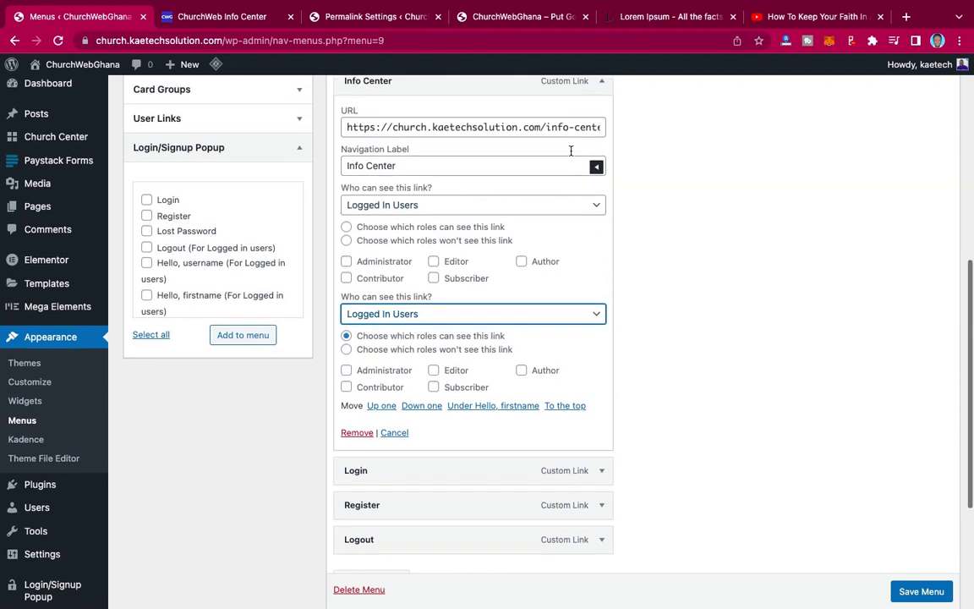
left_click(596, 208)
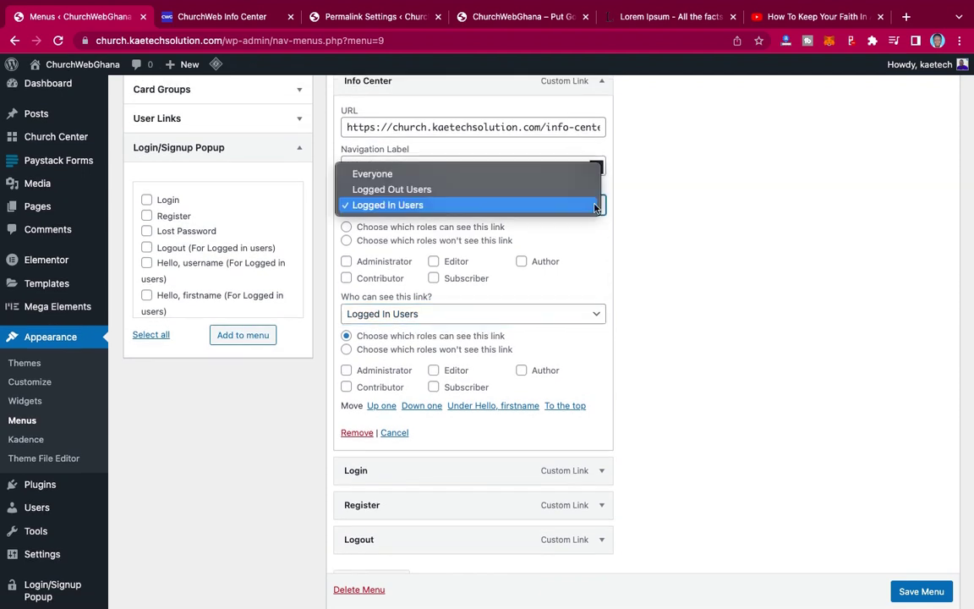
left_click(591, 205)
scroll(559, 337, "down", 2)
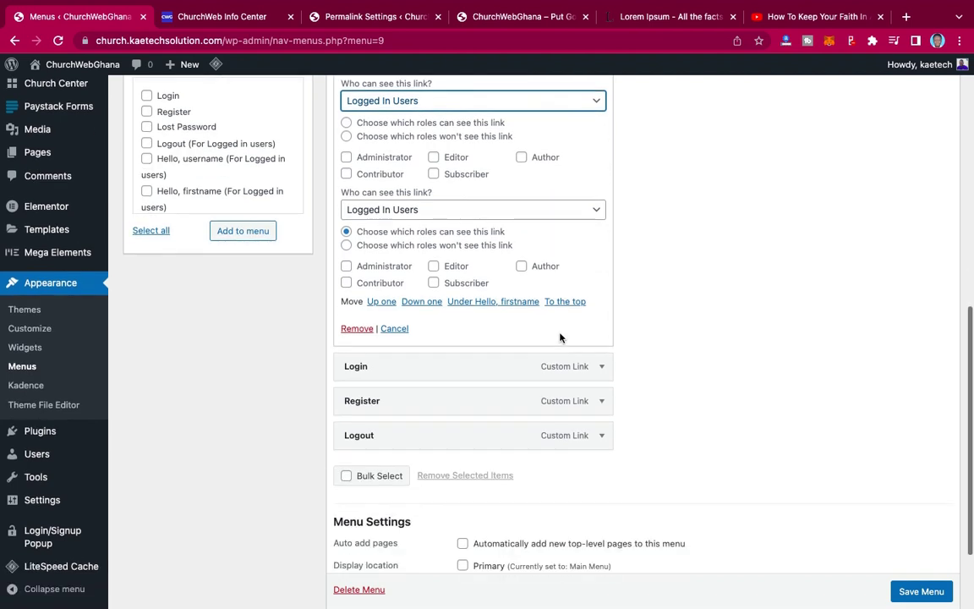
scroll(559, 336, "down", 3)
scroll(558, 336, "up", 2)
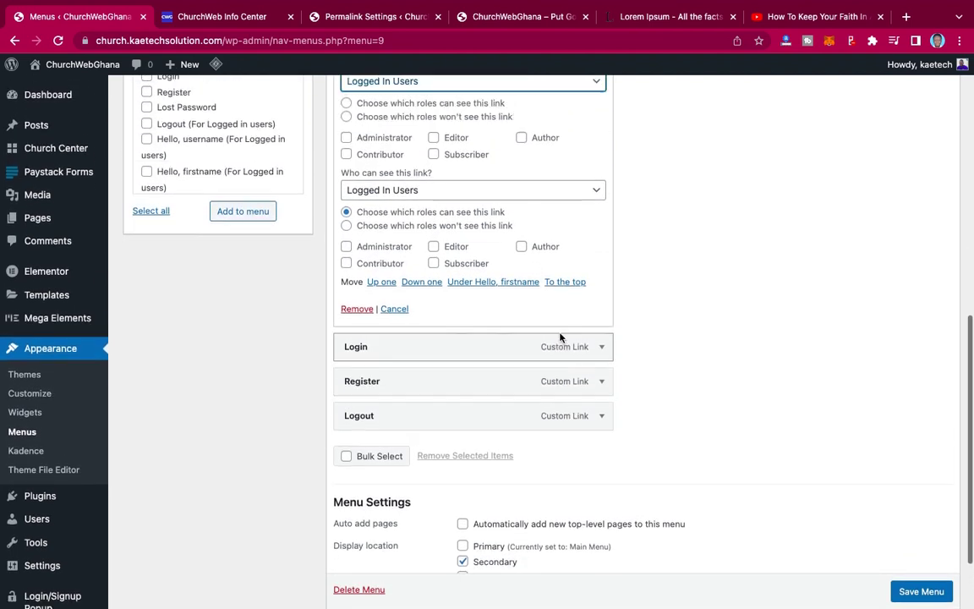
scroll(559, 337, "up", 3)
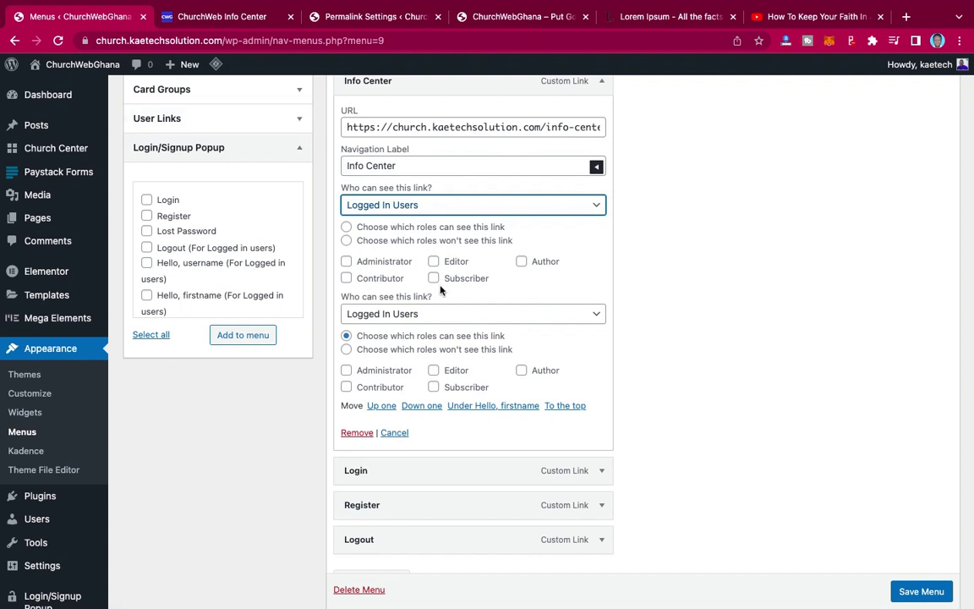
scroll(559, 286, "down", 1)
scroll(559, 285, "up", 2)
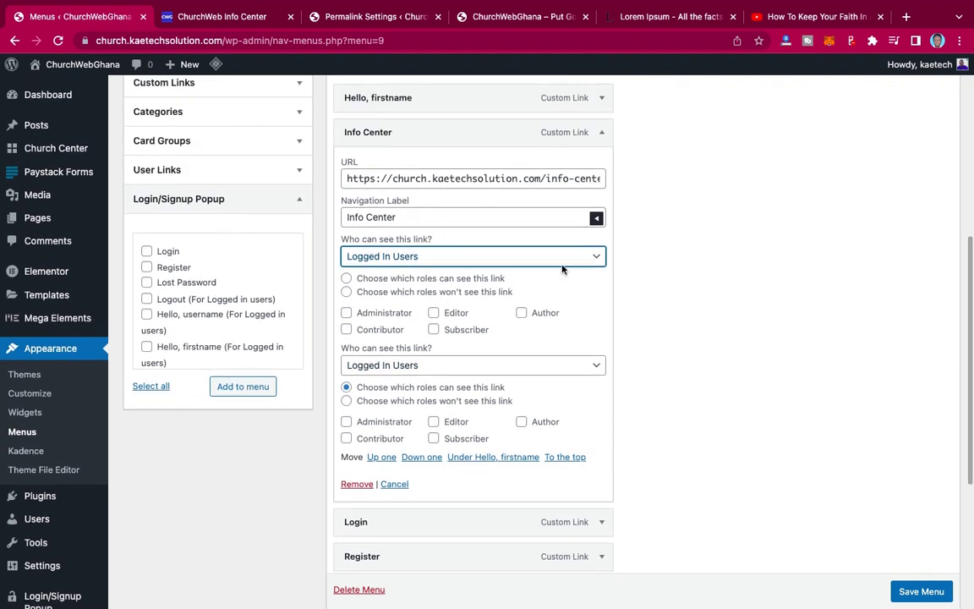
left_click(603, 133)
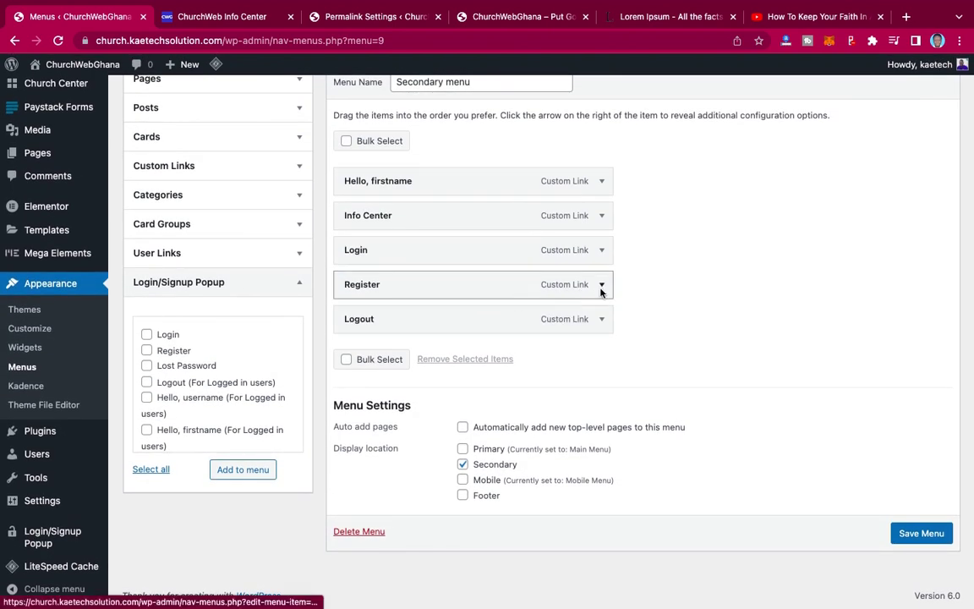
- Set both of Register's visibility dropdowns to Logged Out Users
left_click(601, 288)
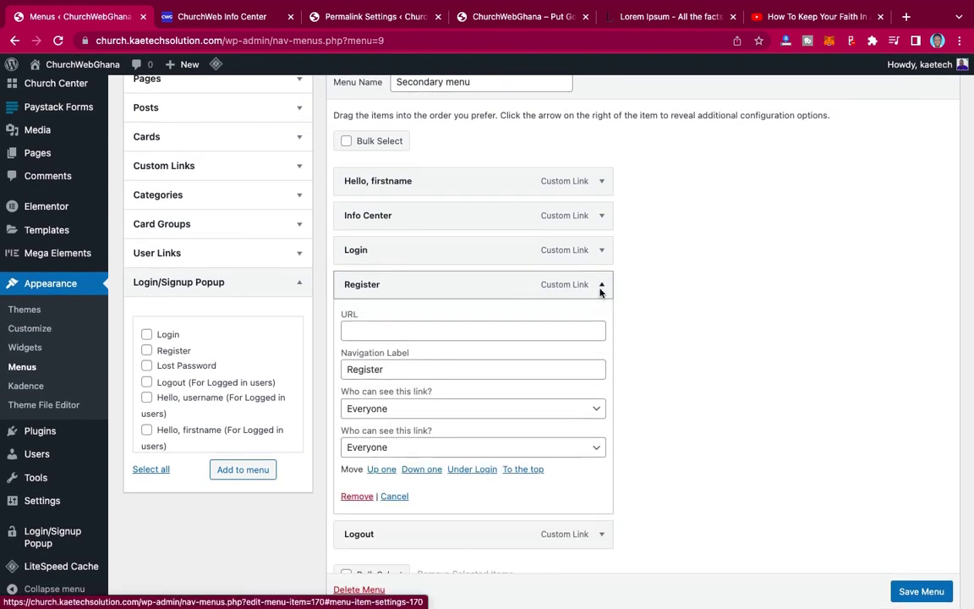
scroll(578, 331, "down", 3)
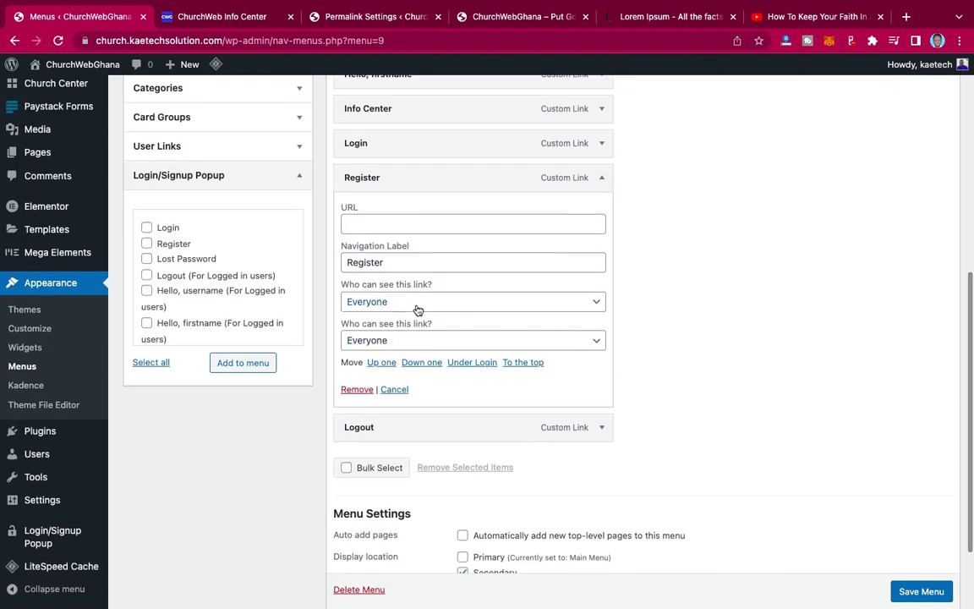
left_click(597, 302)
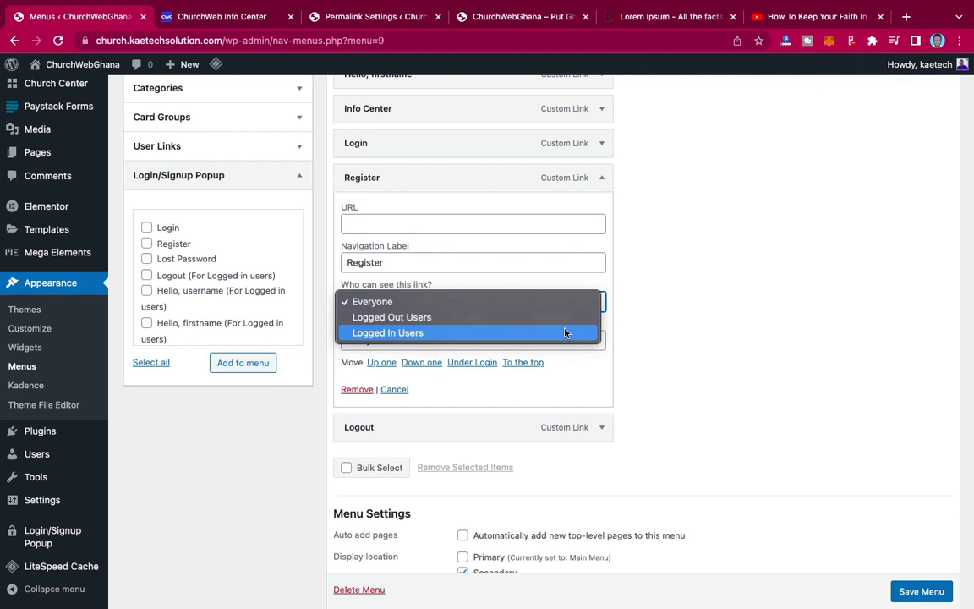
left_click(571, 318)
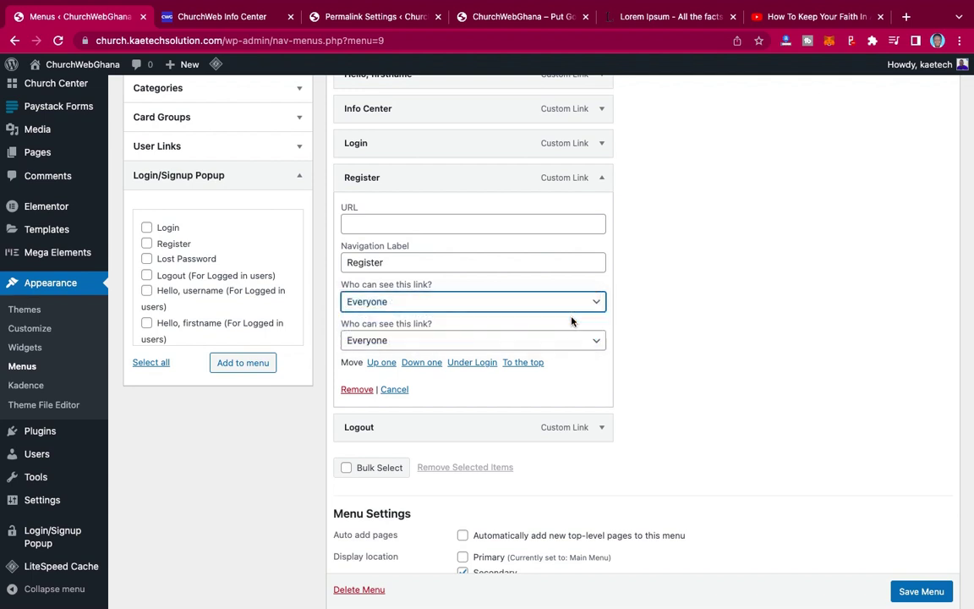
left_click(597, 342)
left_click(577, 365)
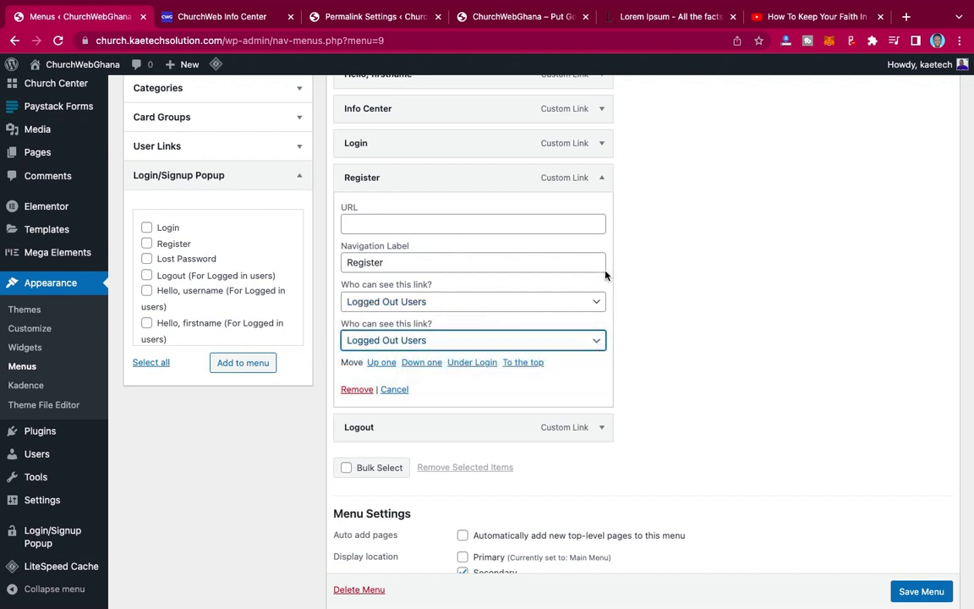
left_click(602, 180)
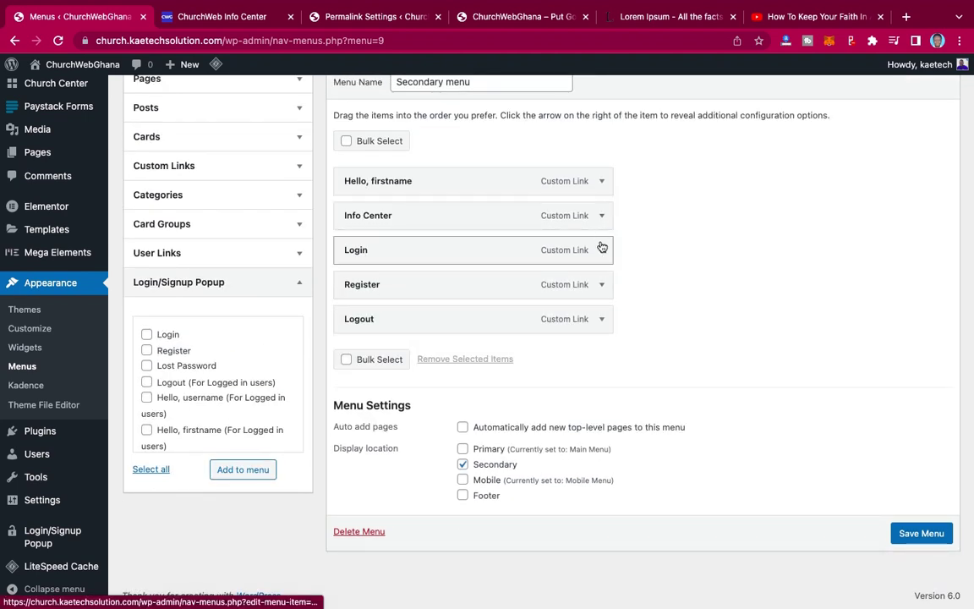
- Set both of Login's visibility dropdowns to Logged Out Users
left_click(601, 250)
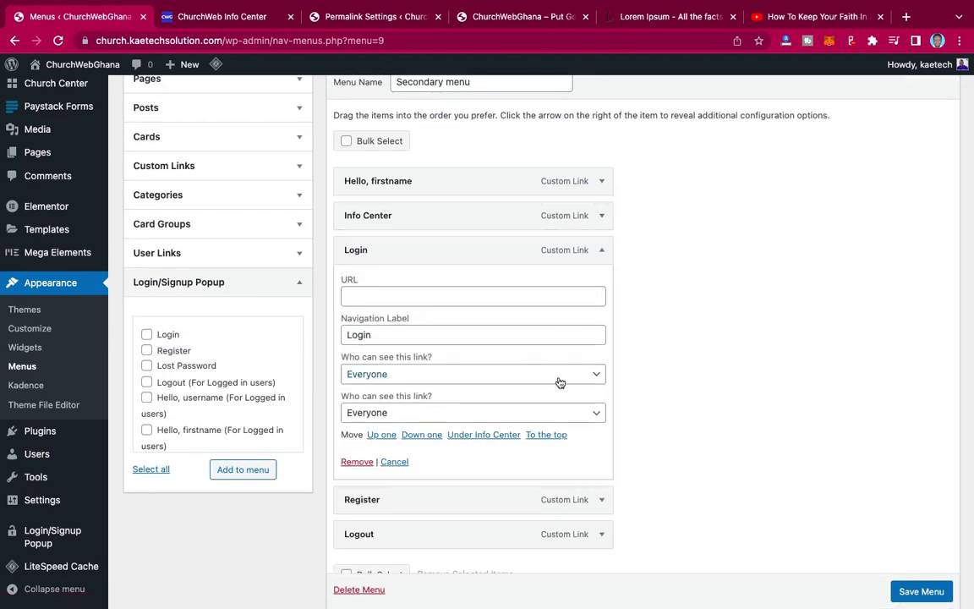
left_click(568, 377)
left_click(562, 390)
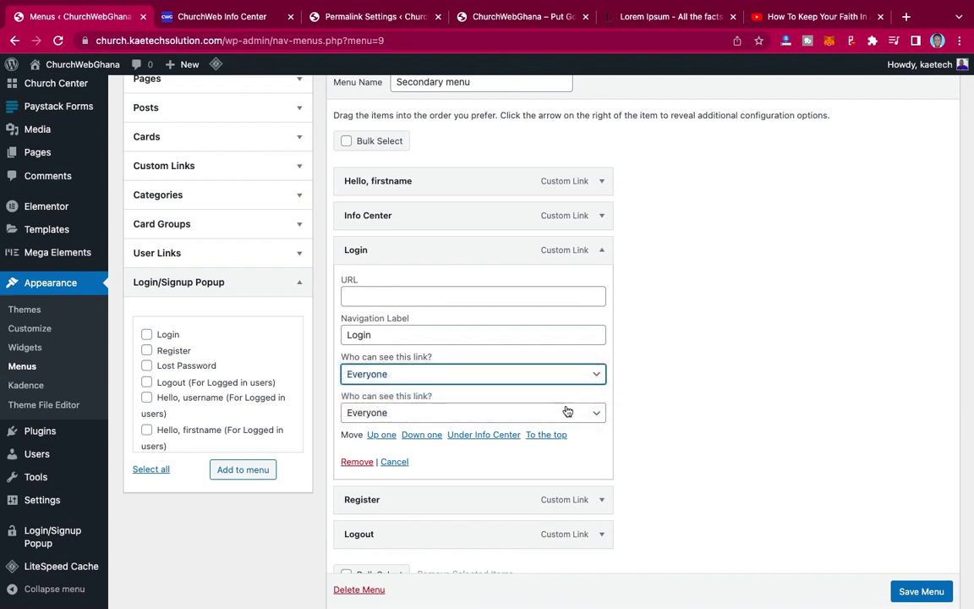
left_click(569, 412)
left_click(564, 429)
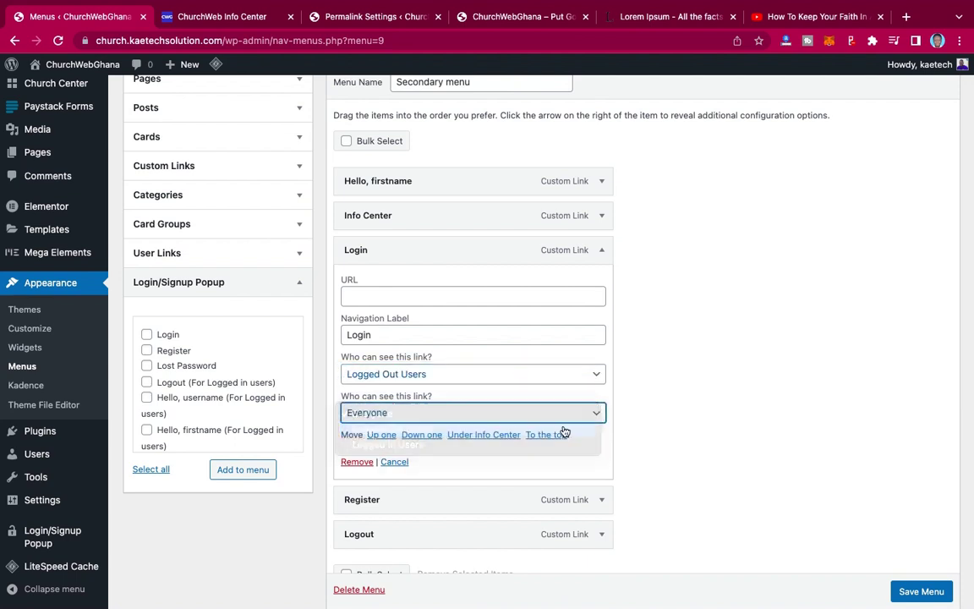
left_click(602, 251)
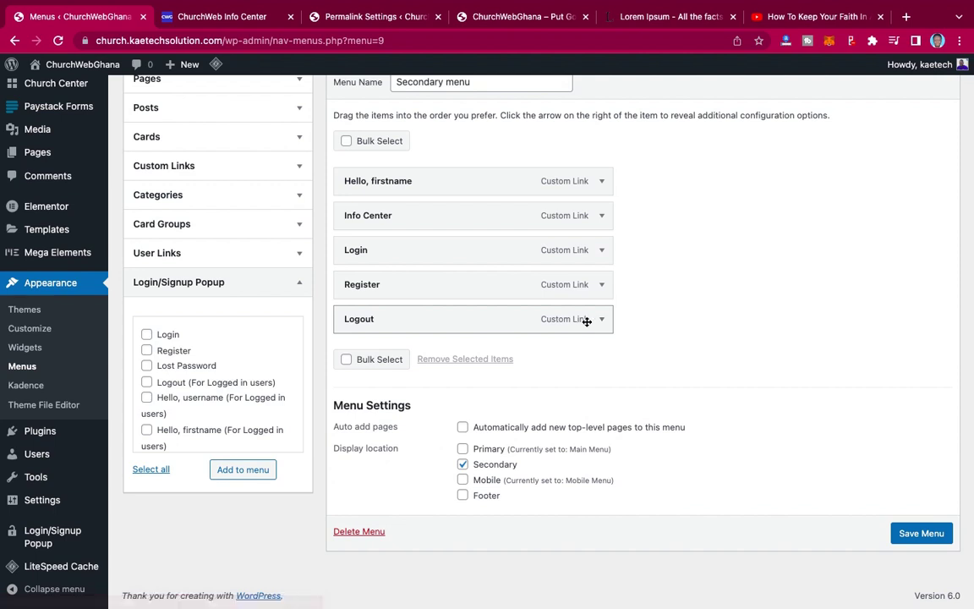
- Set both of Logout's visibility dropdowns to Logged In Users
left_click(603, 321)
scroll(602, 323, "down", 3)
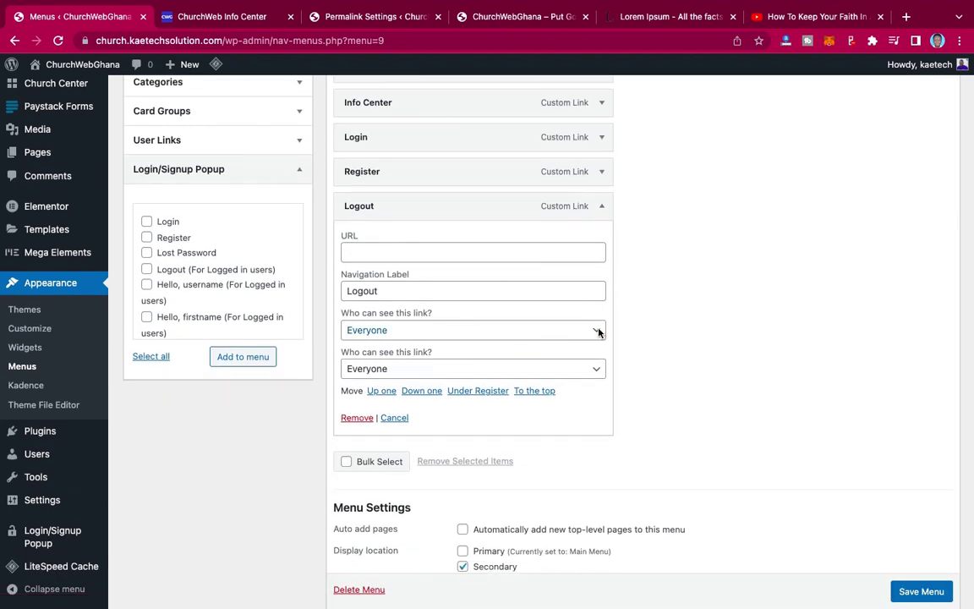
left_click(598, 332)
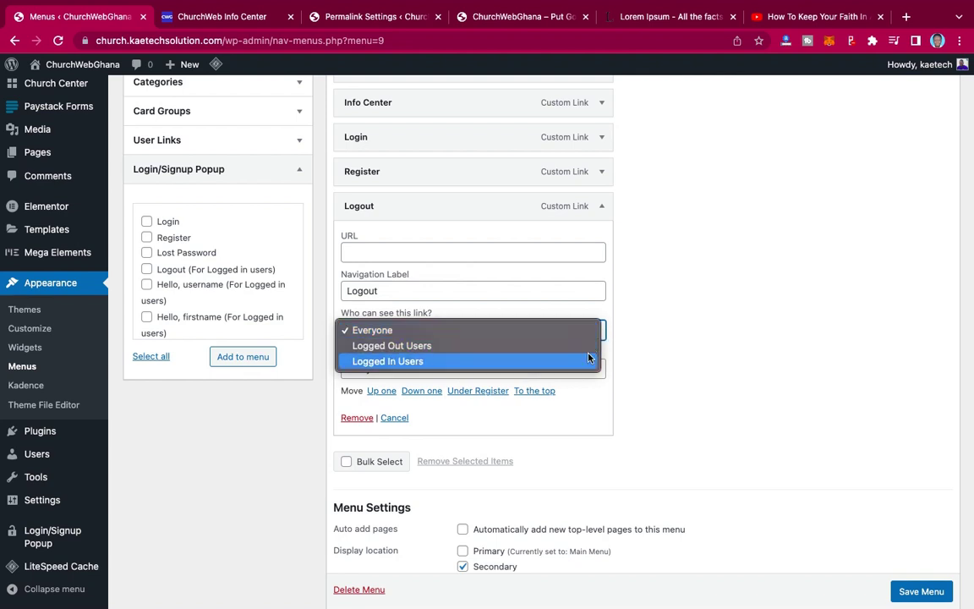
left_click(590, 360)
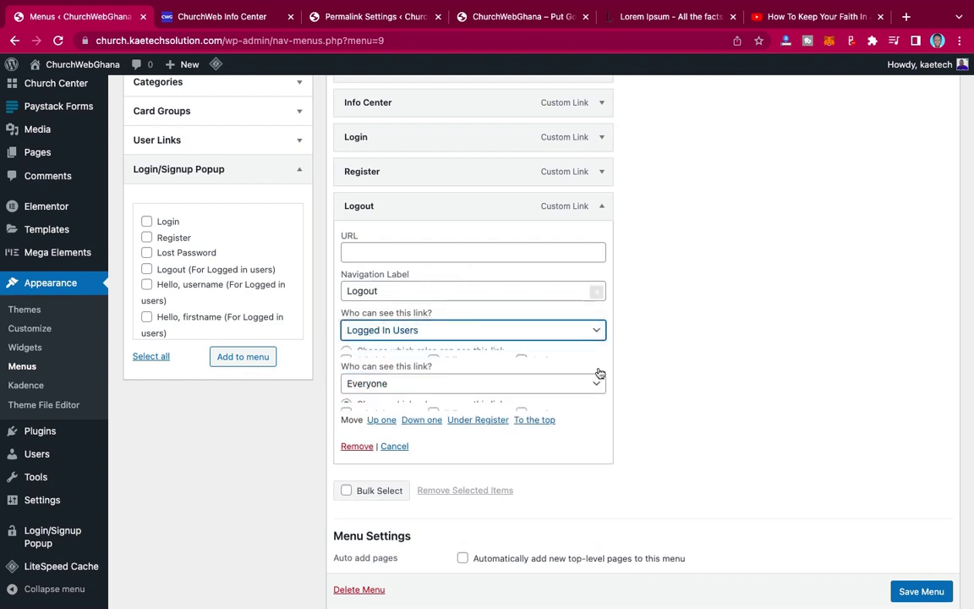
left_click(602, 438)
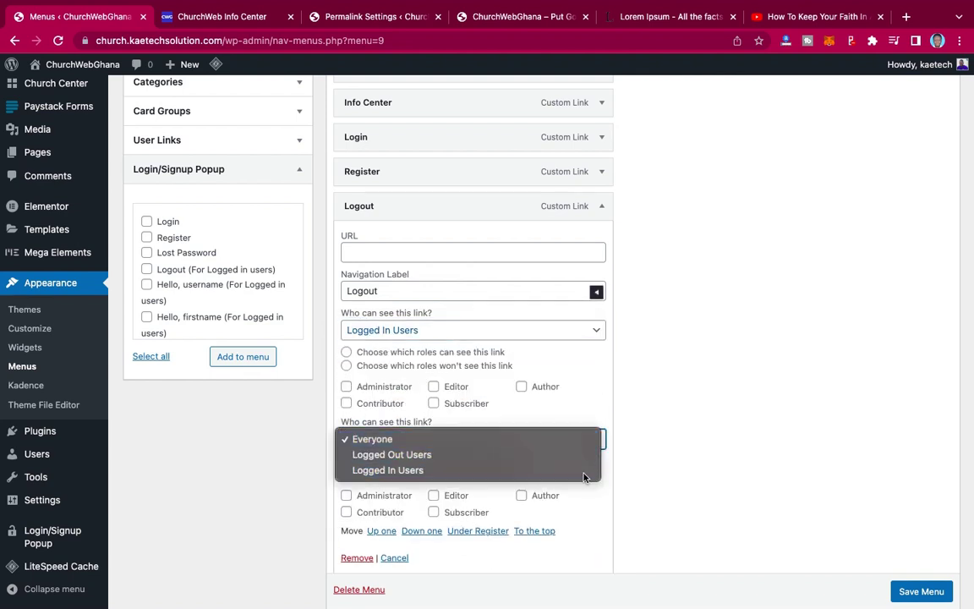
left_click(583, 471)
left_click(602, 206)
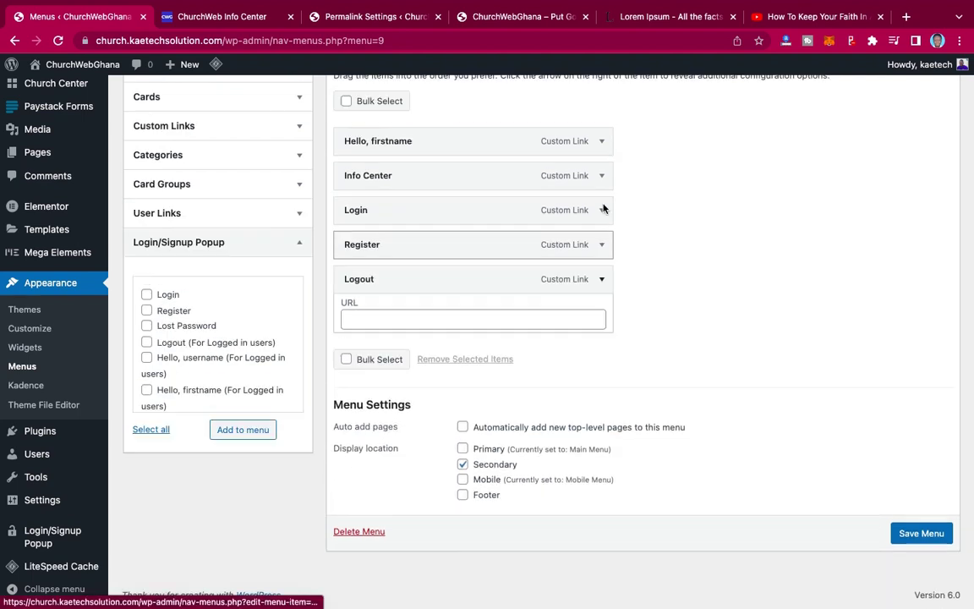
- Save the Secondary menu and check the update confirmation
left_click(926, 533)
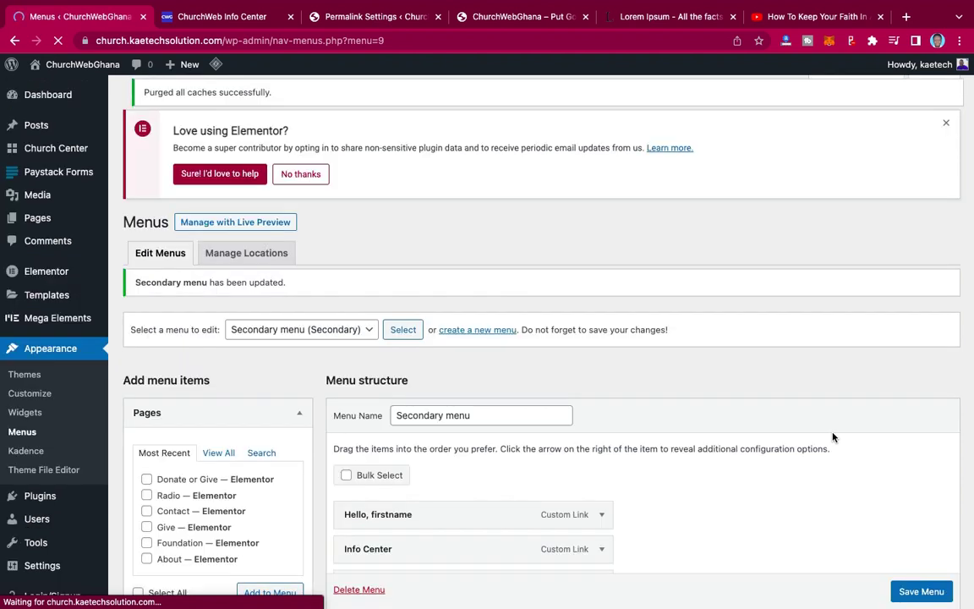
scroll(833, 437, "down", 5)
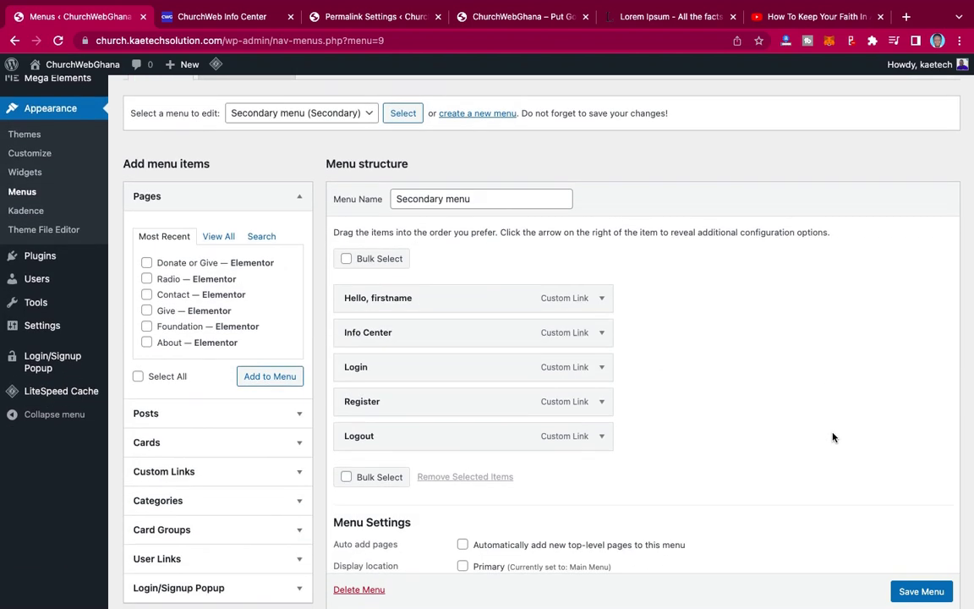
scroll(833, 437, "down", 2)
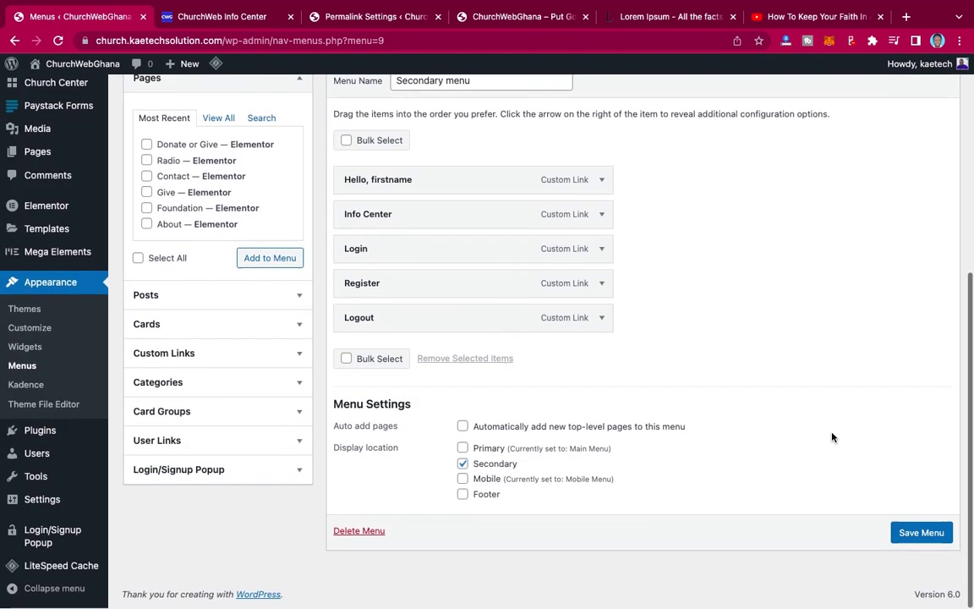
scroll(833, 437, "up", 4)
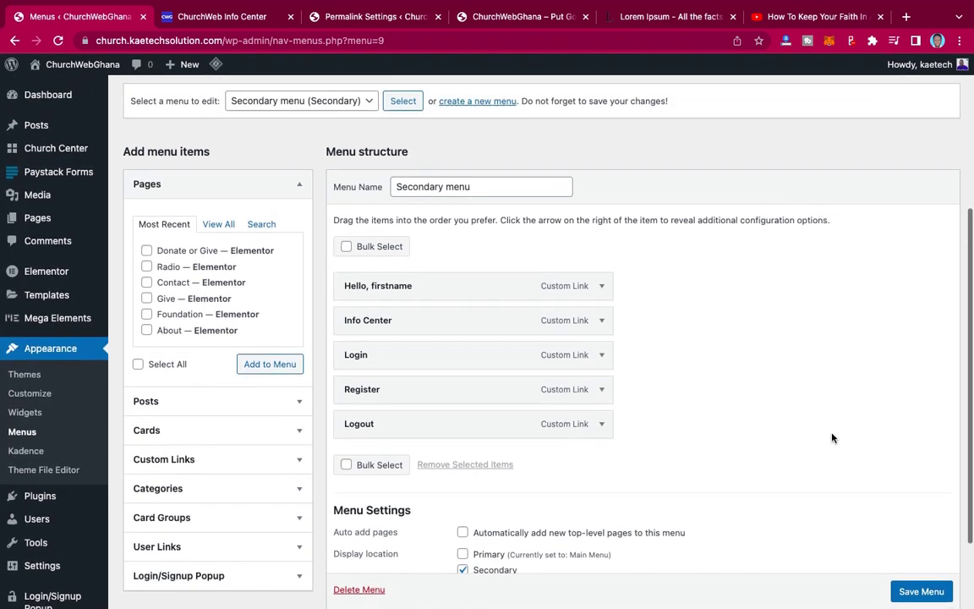
scroll(833, 437, "up", 2)
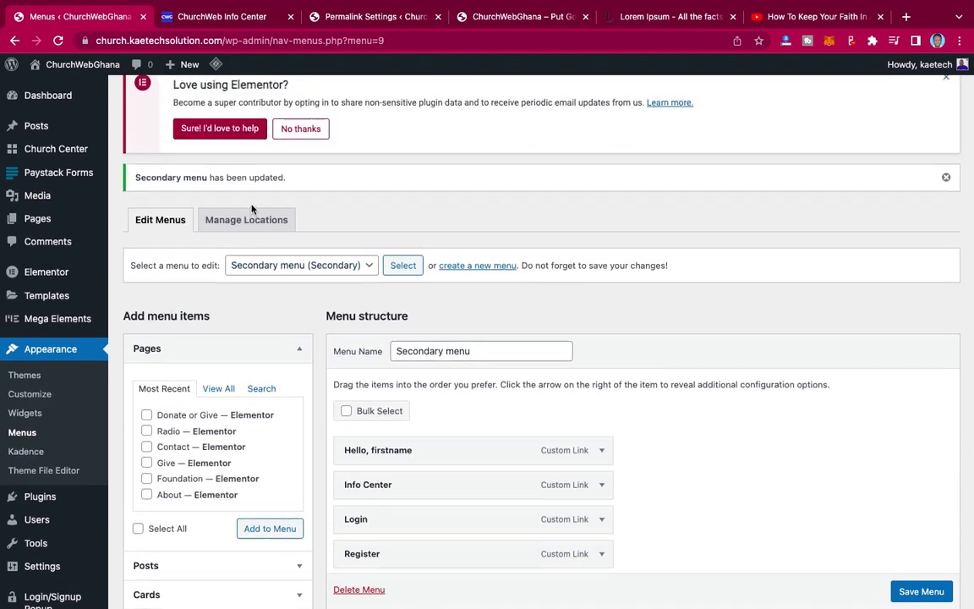
scroll(251, 208, "up", 2)
mouse_move(78, 68)
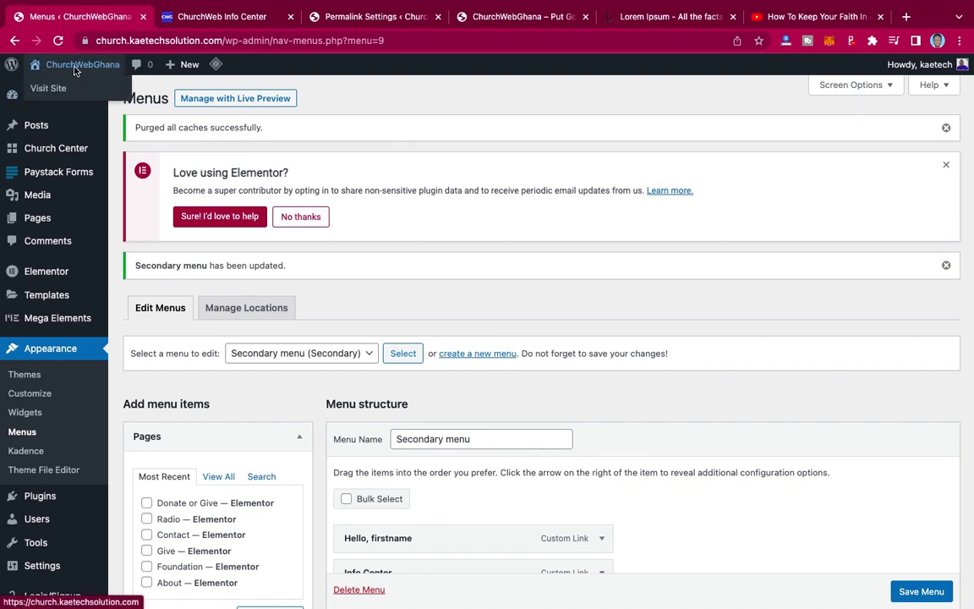
scroll(64, 235, "down", 3)
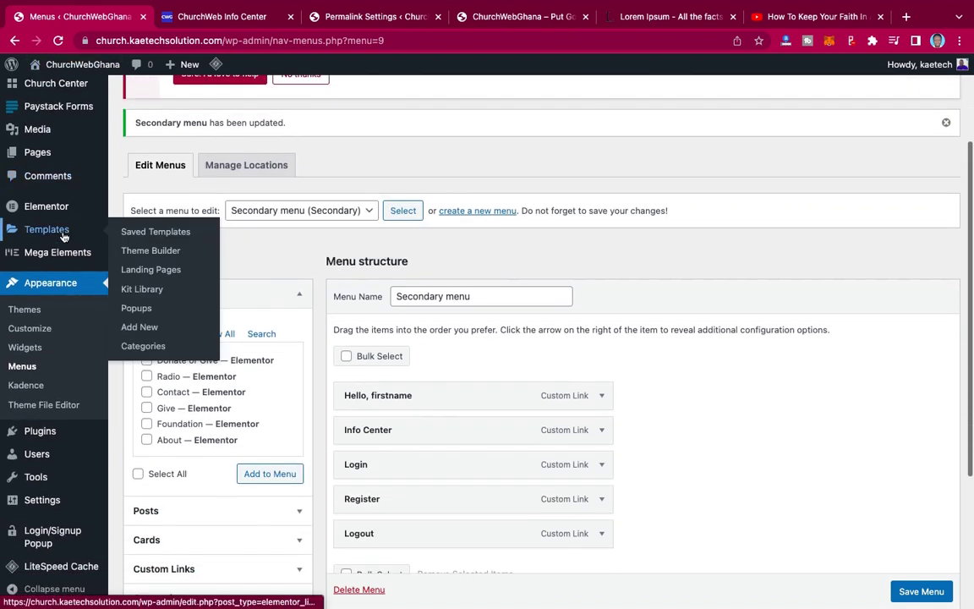
- Add Secondary Navigation to the Kadence header's top row in the Customizer and publish it
left_click(30, 331)
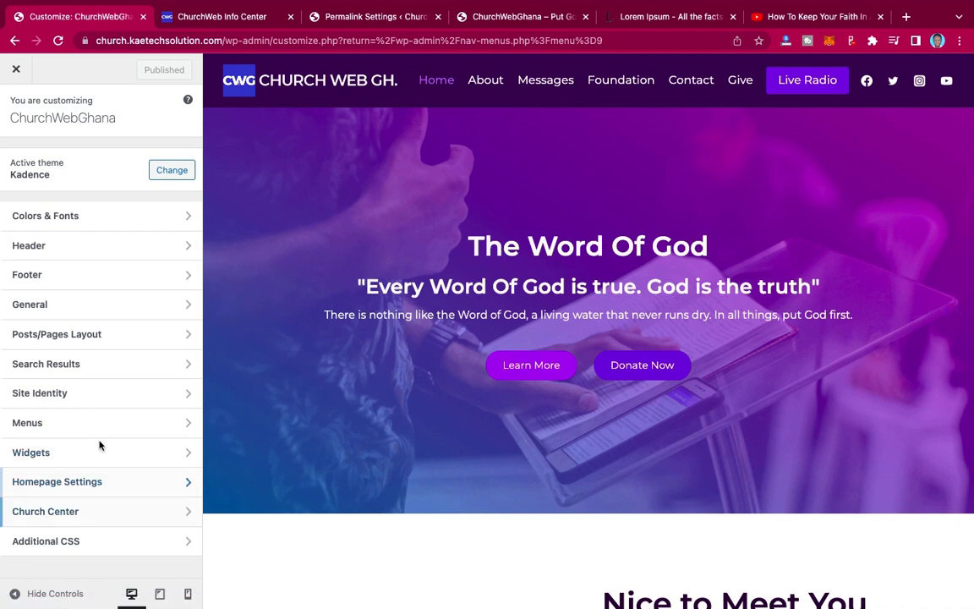
left_click(120, 245)
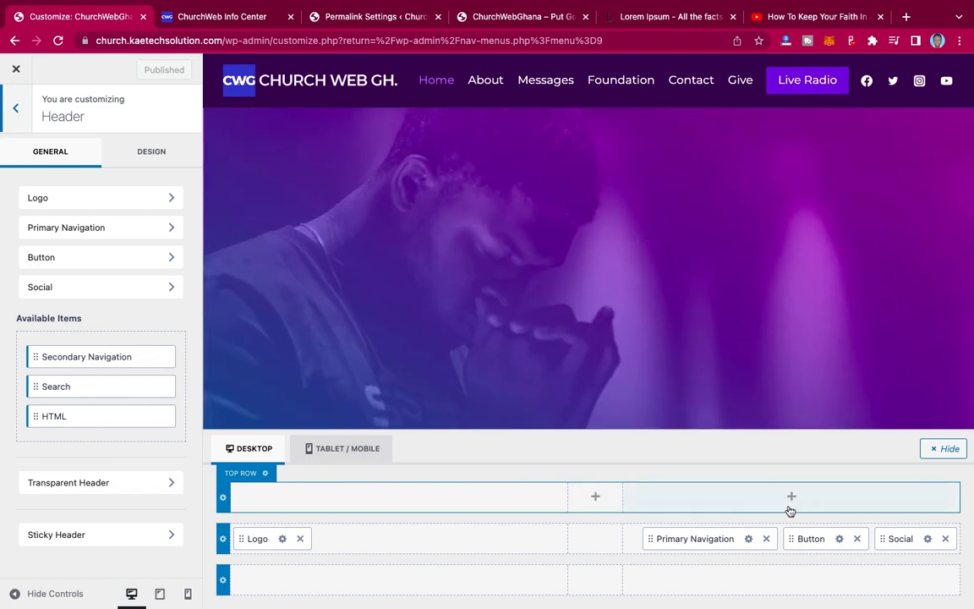
left_click(792, 498)
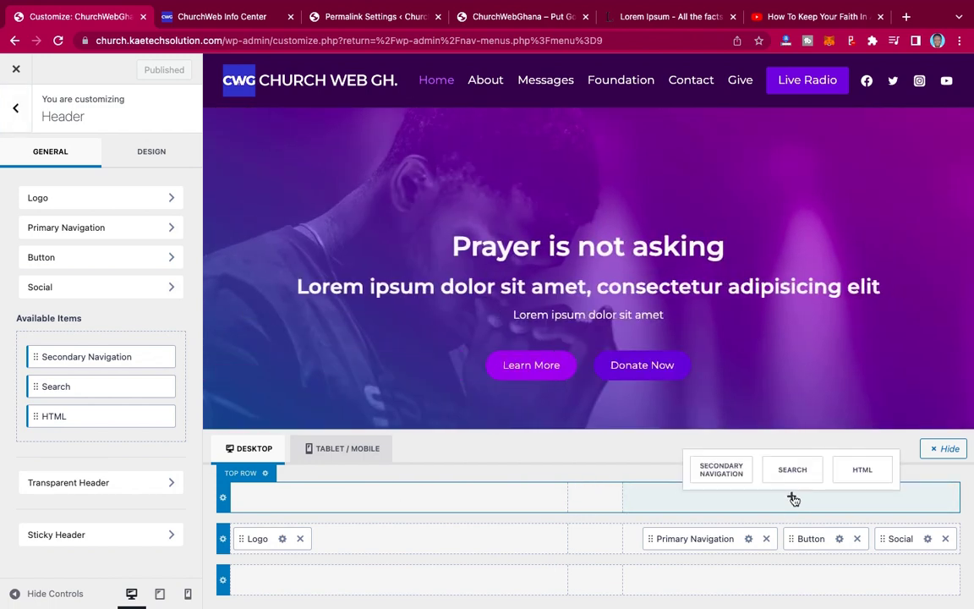
left_click(721, 472)
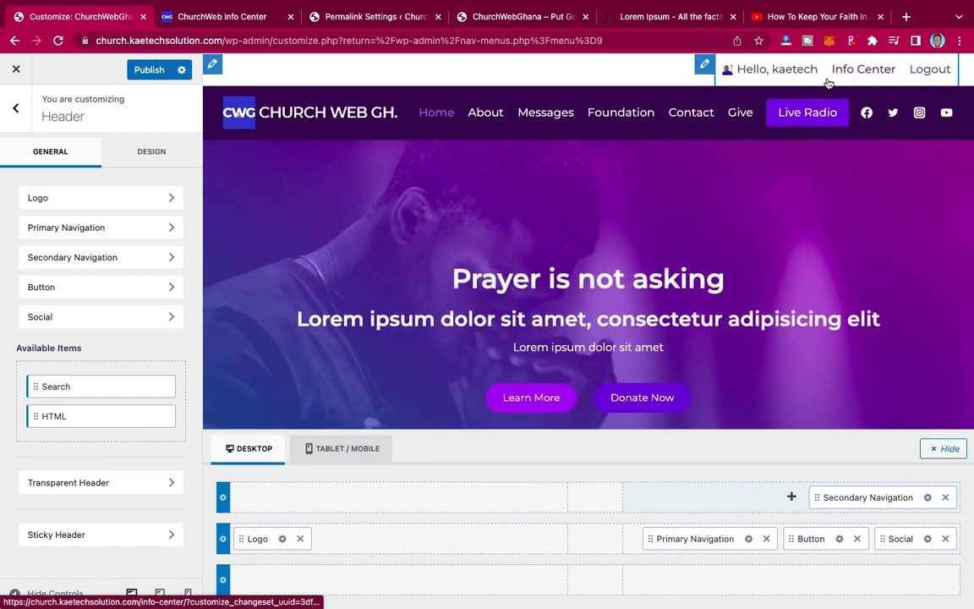
left_click(148, 69)
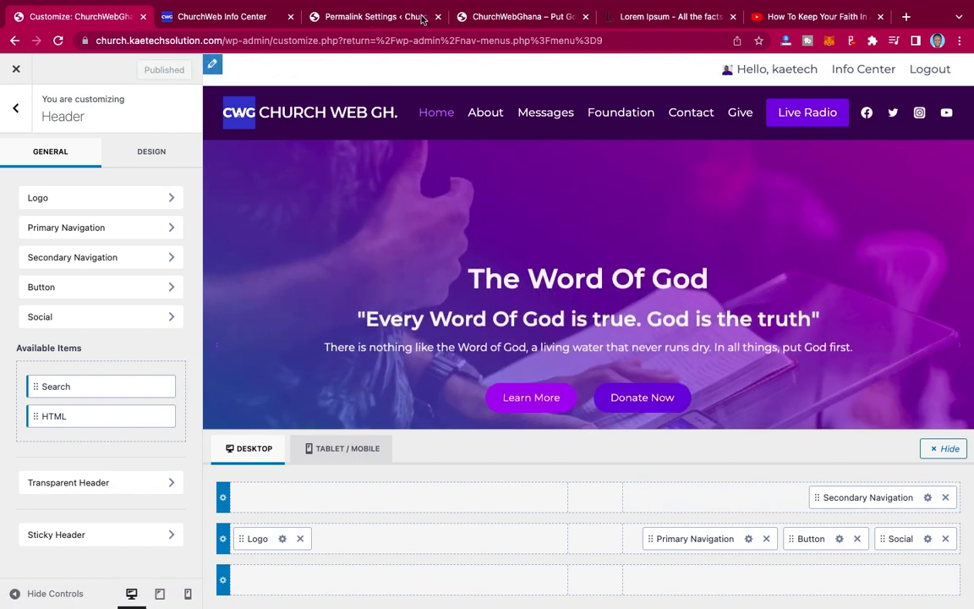
- Reload the live homepage to check the new top-row links, then open a window in another Chrome profile
left_click(510, 19)
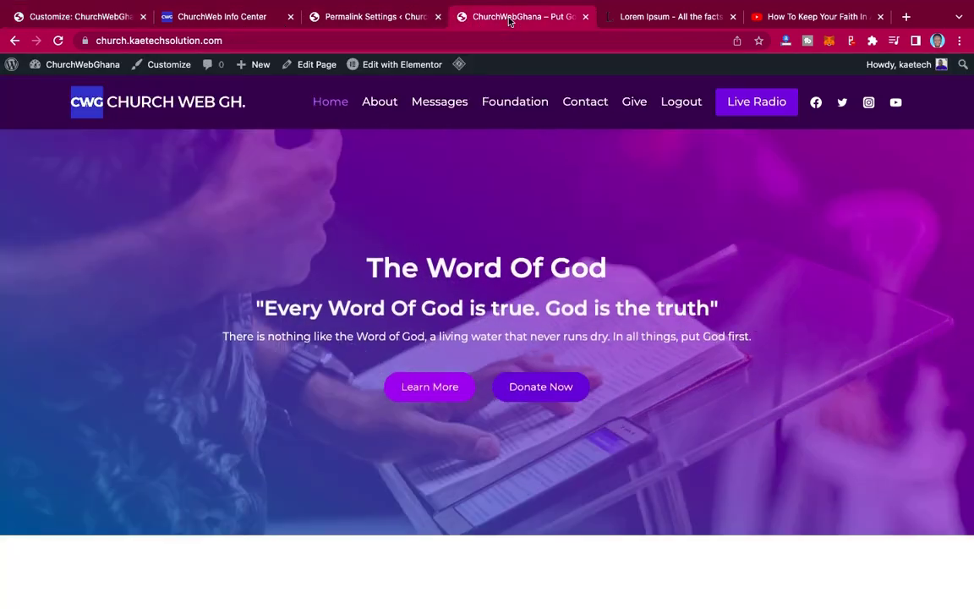
left_click(57, 40)
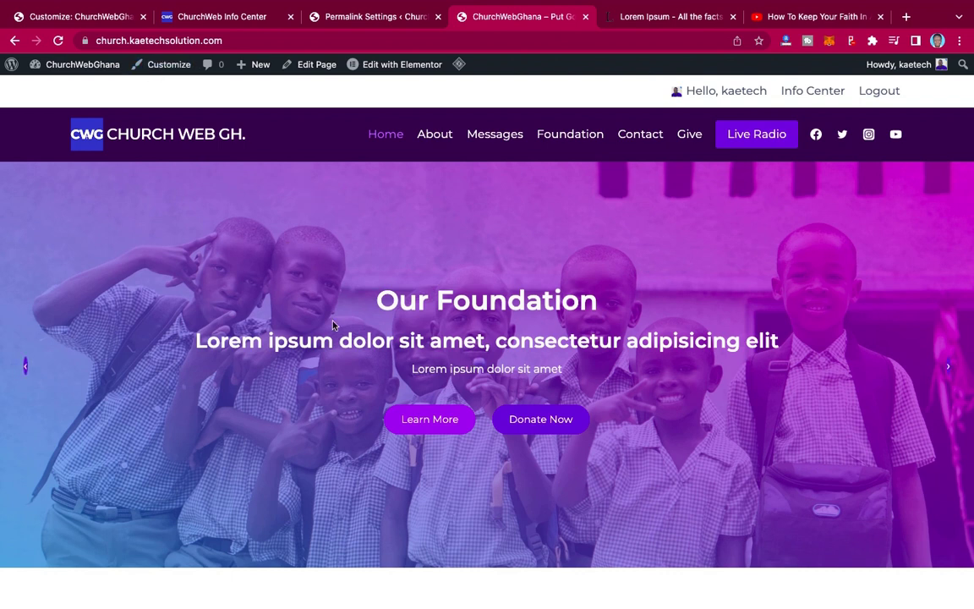
mouse_move(717, 589)
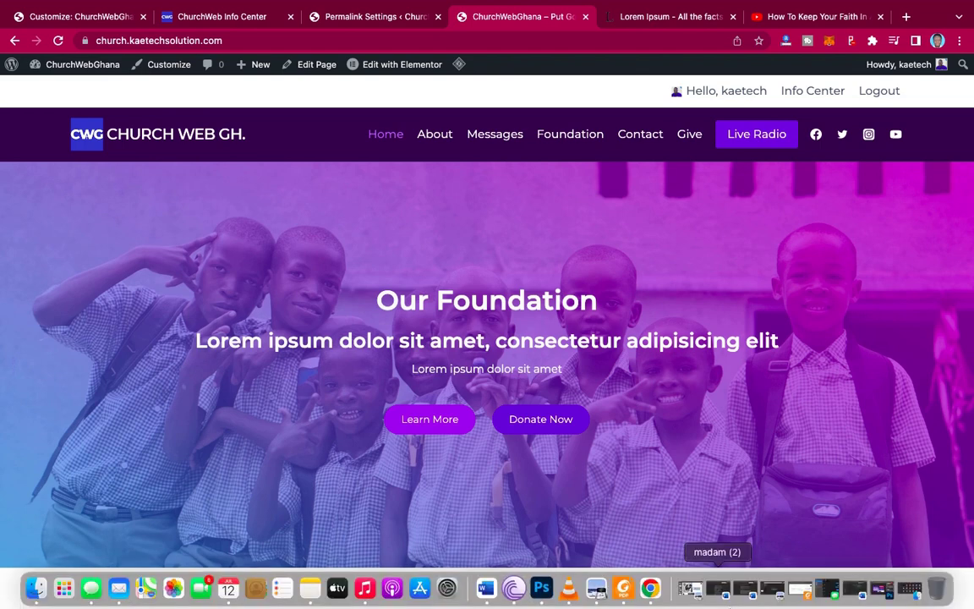
right_click(651, 589)
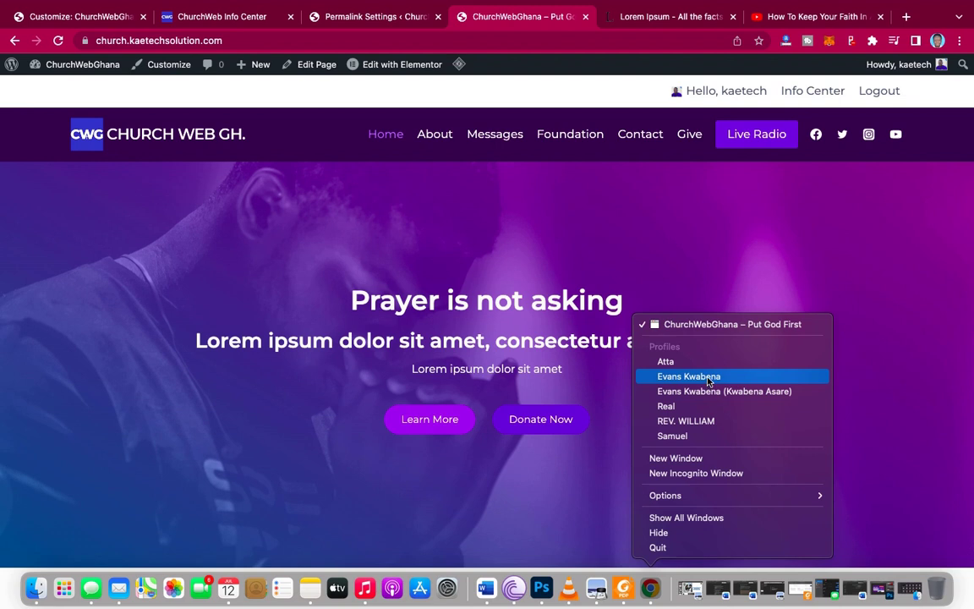
left_click(688, 377)
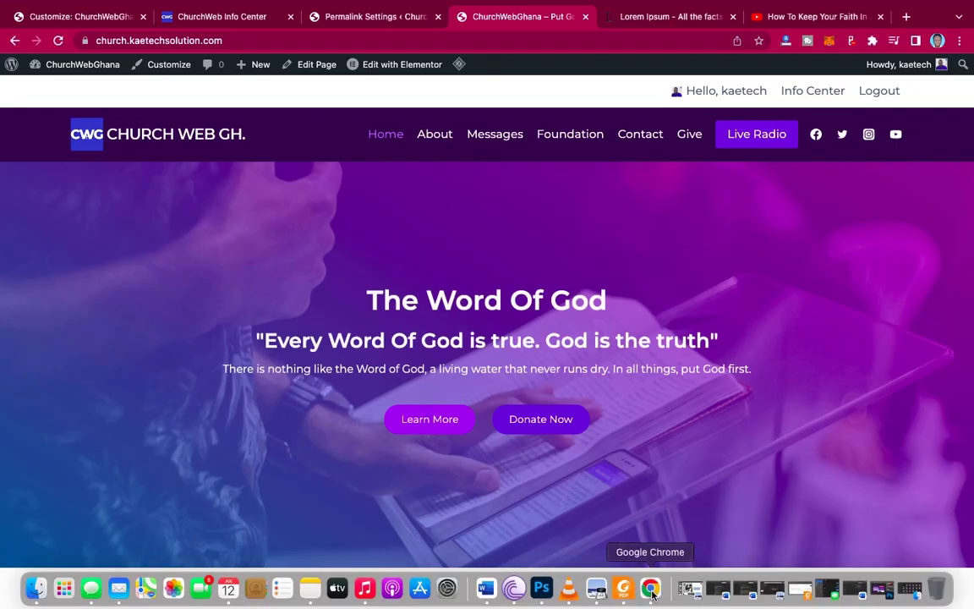
right_click(651, 589)
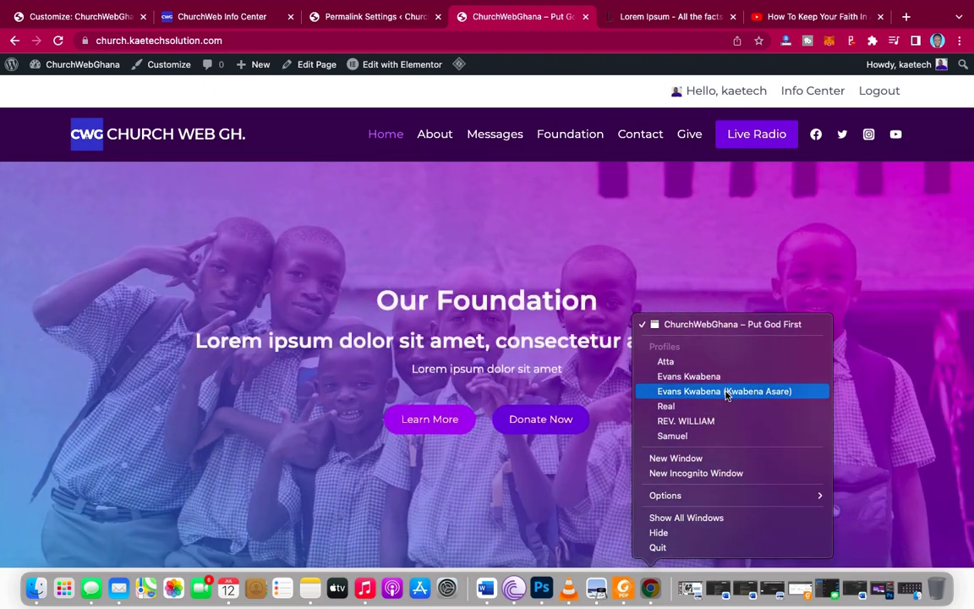
left_click(726, 391)
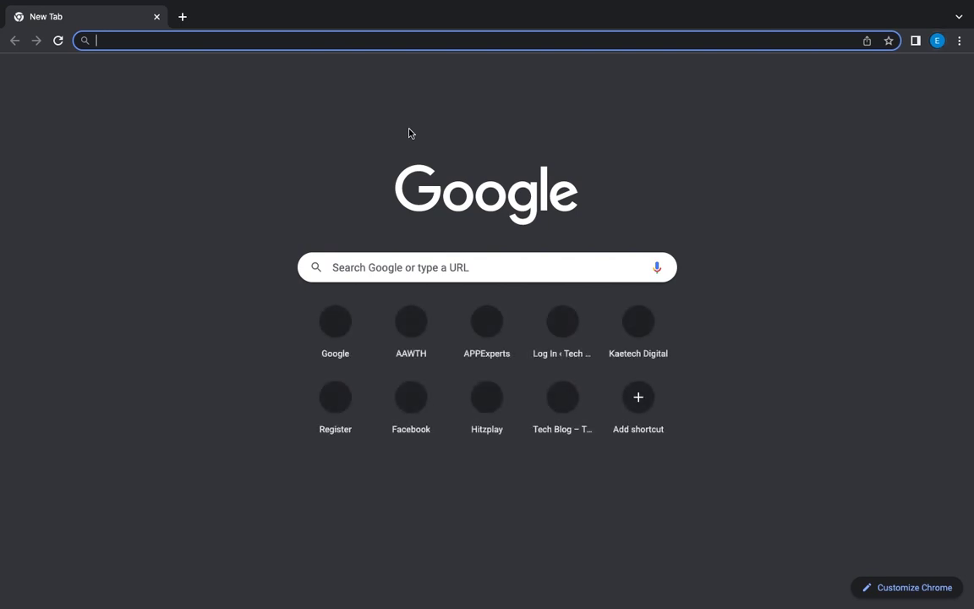
- Load the church site's root address as a logged-out visitor and open its Register form
type("https://church.kaetechsolution.com/info-center/")
key("BackSpace")
key("BackSpace")
key("BackSpace")
key("BackSpace")
key("BackSpace")
key("BackSpace")
key("BackSpace")
key("BackSpace")
key("BackSpace")
key("BackSpace")
key("BackSpace")
key("BackSpace")
key("BackSpace")
key("Return")
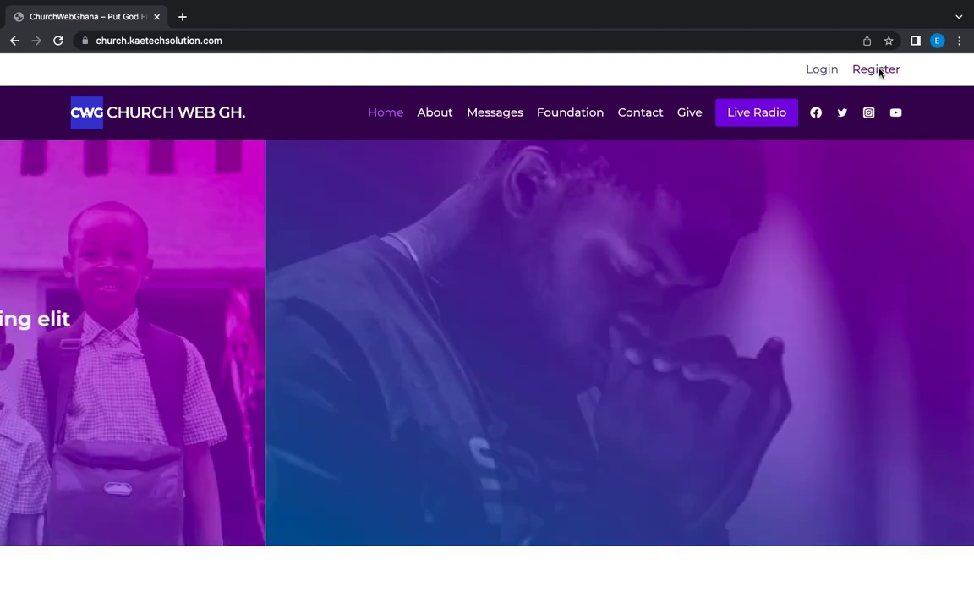
left_click(879, 71)
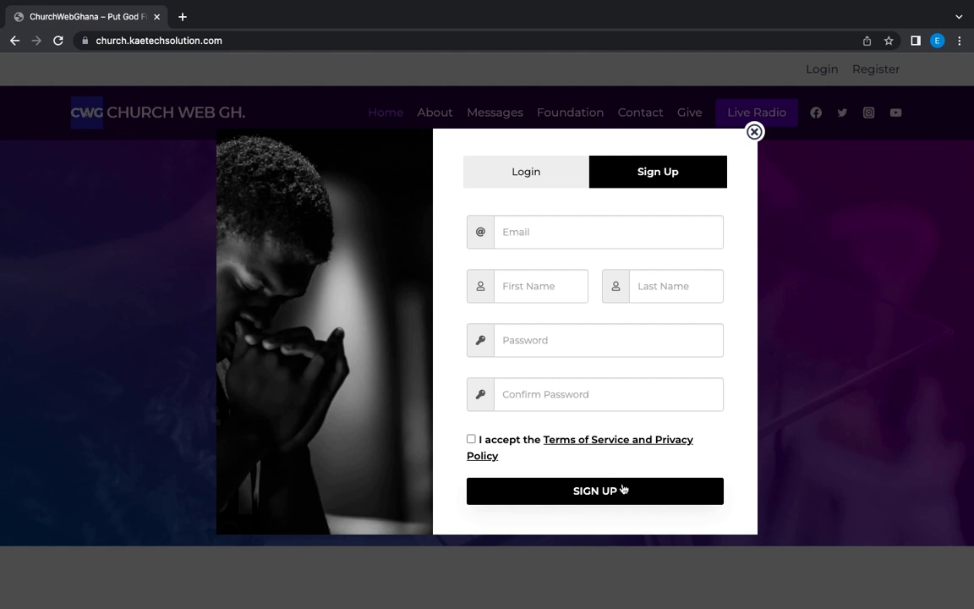
- Fill the Sign Up form with the member's email, first name, last name and password, and submit
left_click(545, 230)
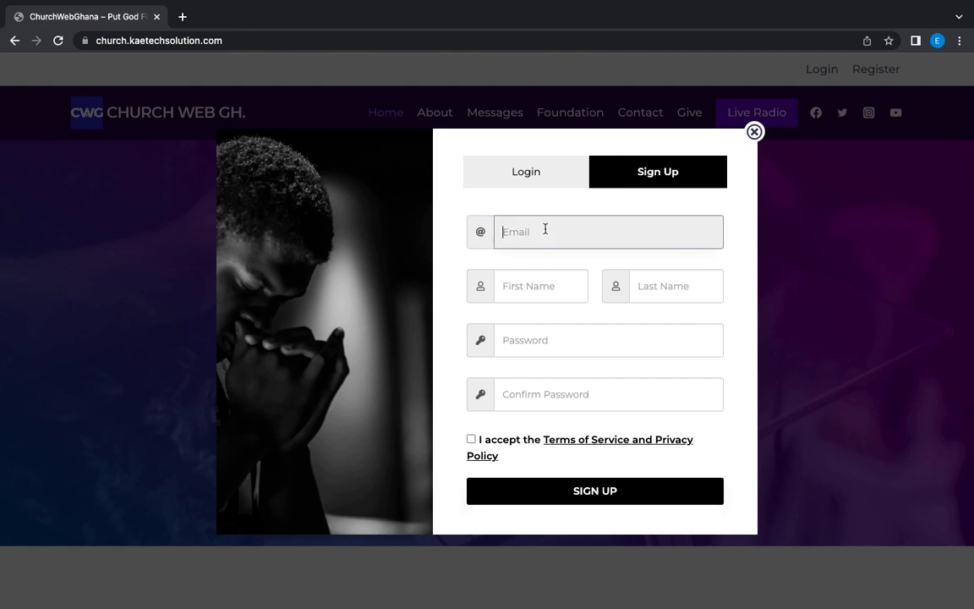
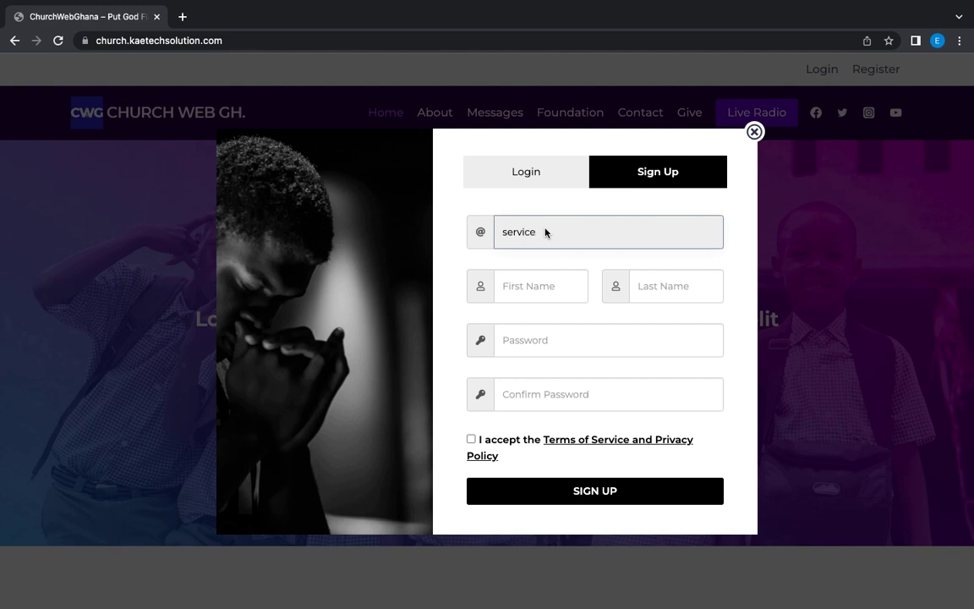
left_click(514, 290)
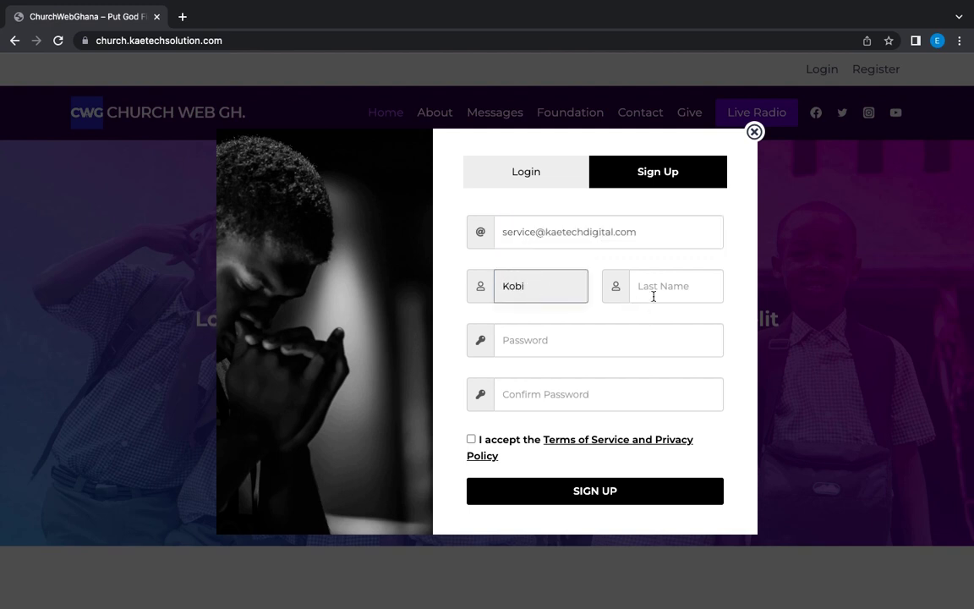
left_click(654, 295)
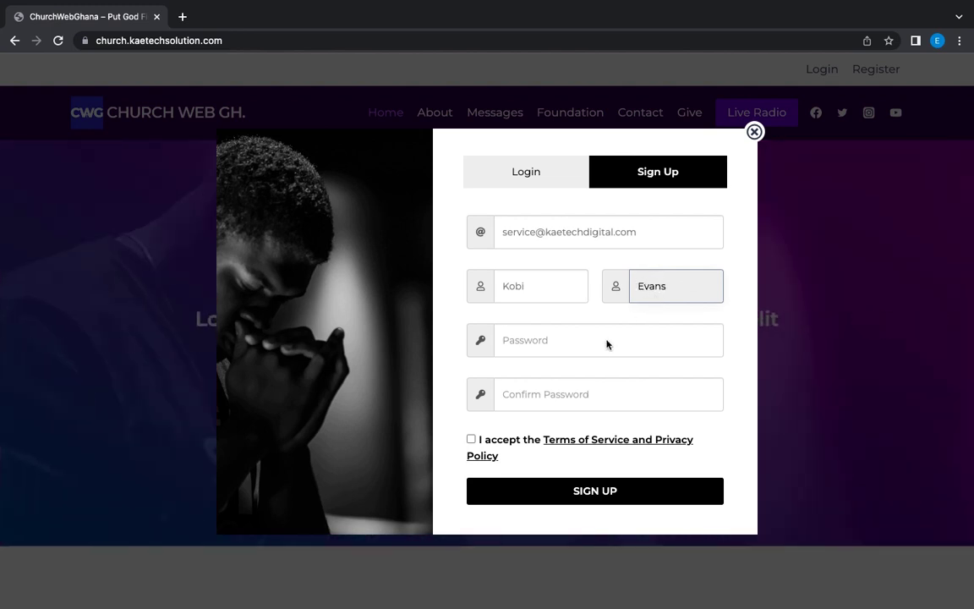
left_click(588, 345)
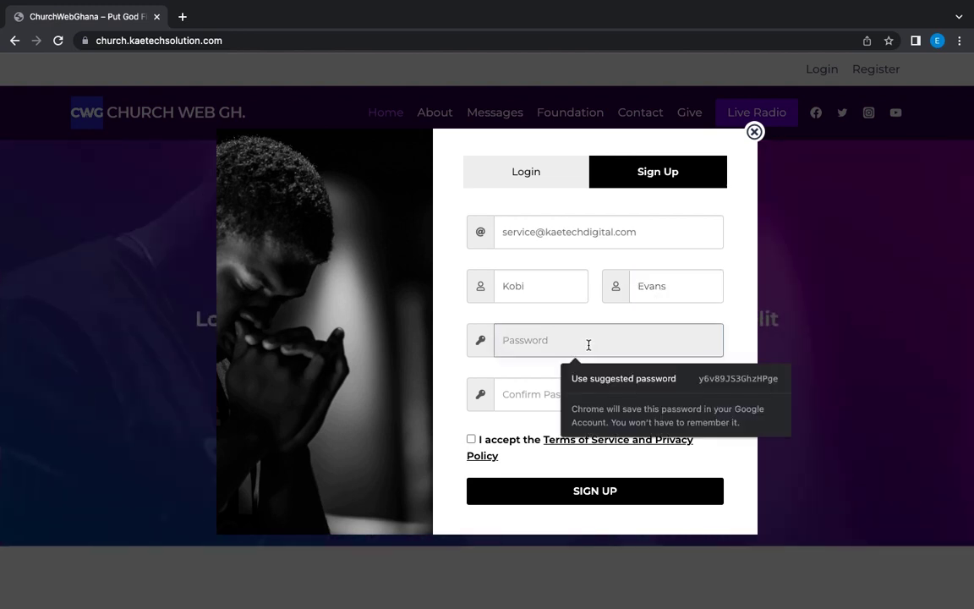
type("a")
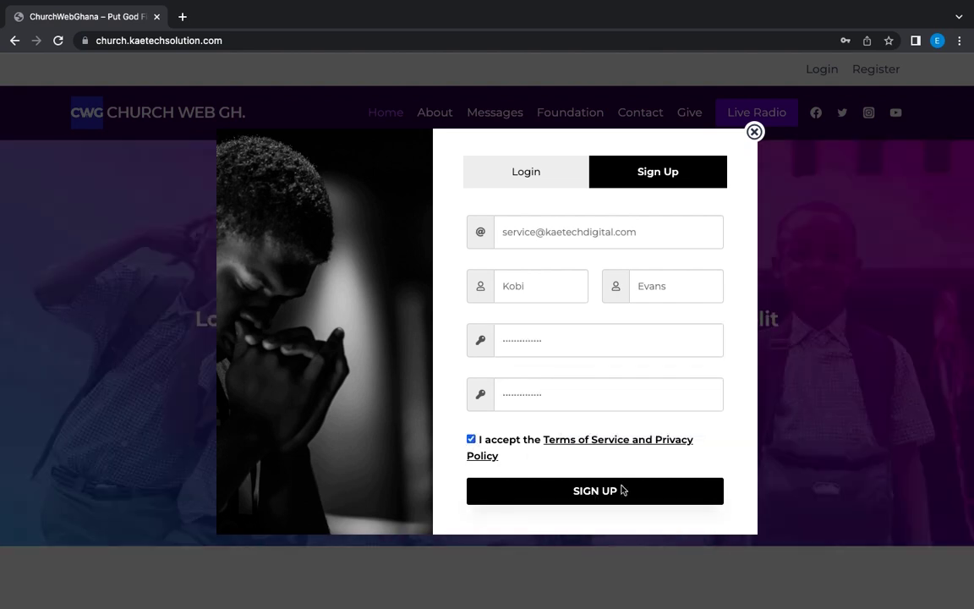
left_click(593, 493)
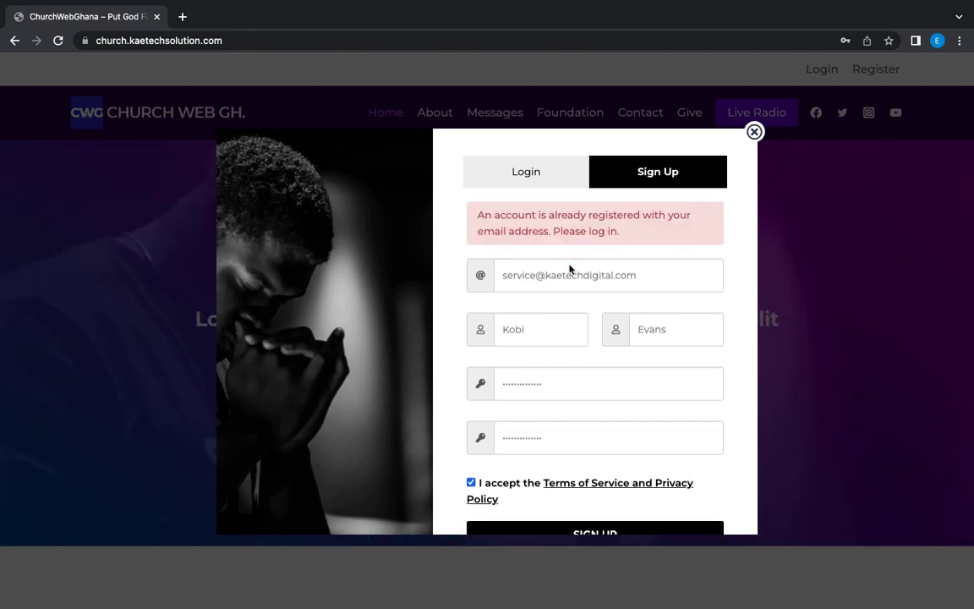
- After the error, replace the email with a different address and resubmit the registration
left_click(533, 274)
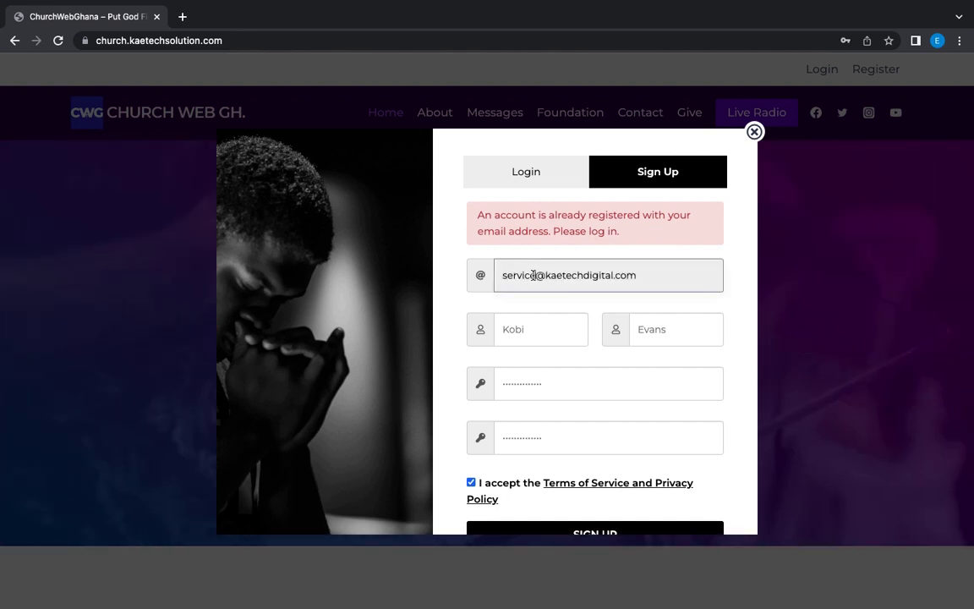
left_click_drag(636, 276, 497, 275)
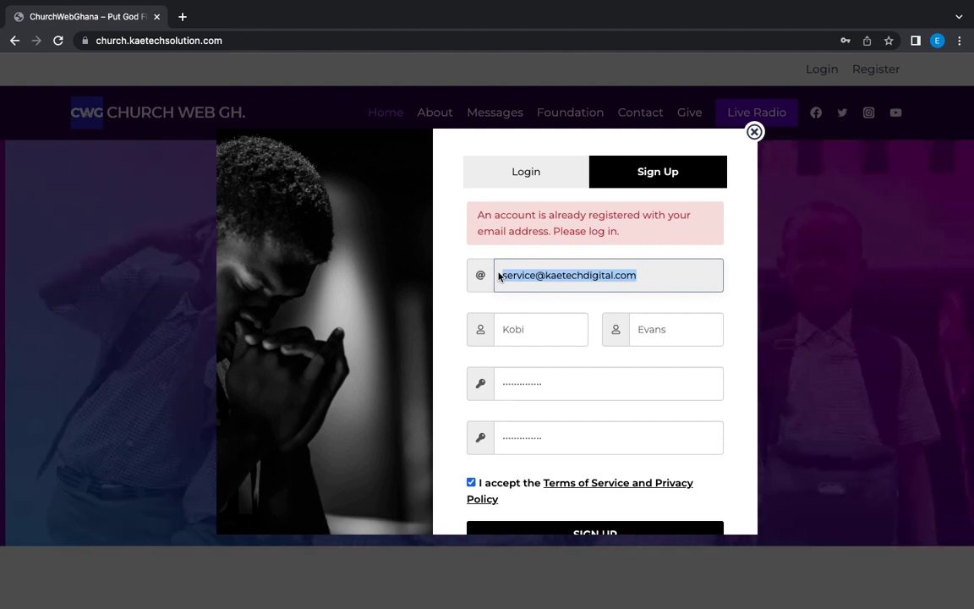
type("gm")
key("BackSpace")
key("BackSpace")
key("ctrl+v")
scroll(520, 412, "down", 1)
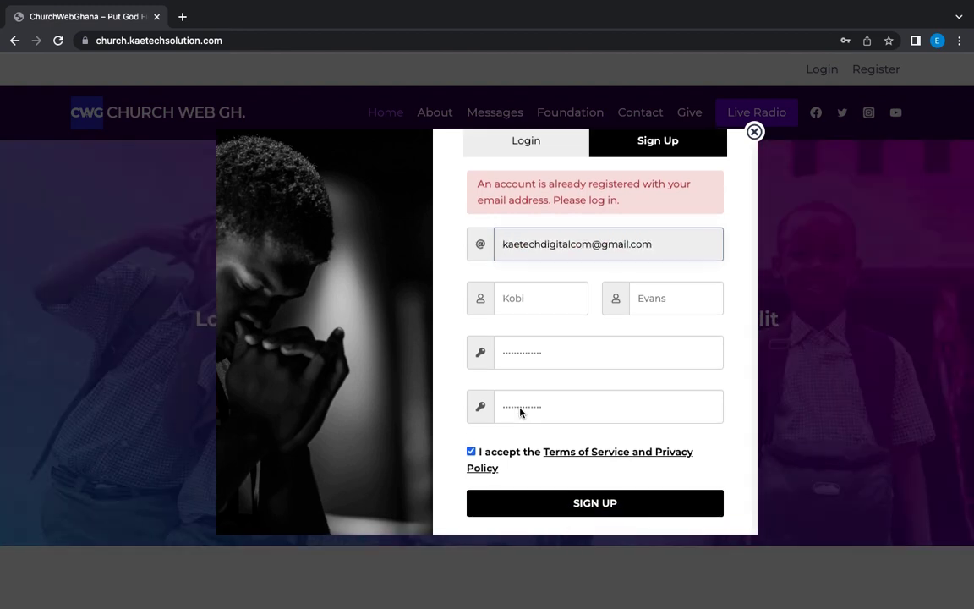
scroll(520, 412, "down", 1)
left_click(561, 479)
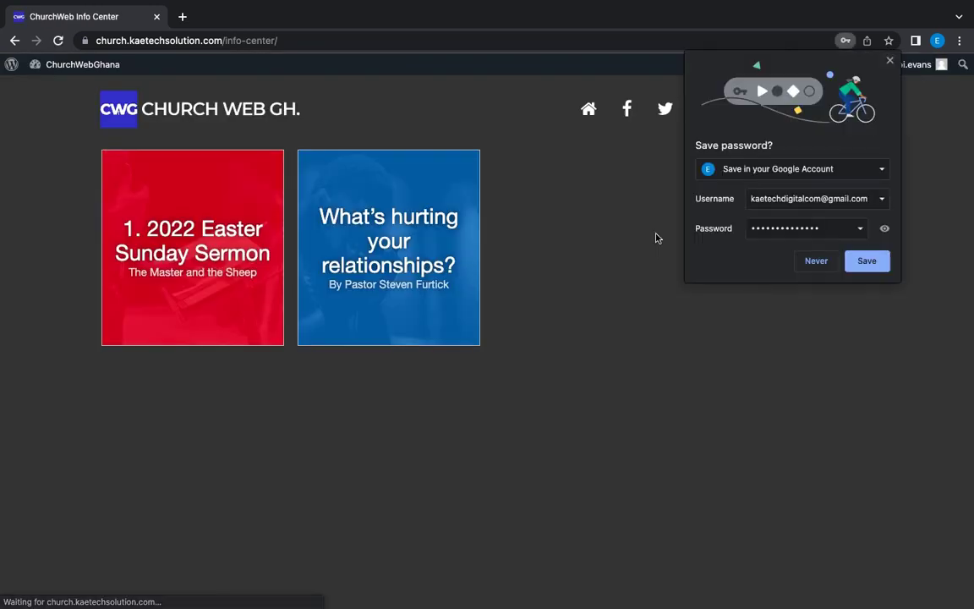
- Dismiss Chrome's save-password prompt and the macOS Mail notification
left_click(889, 60)
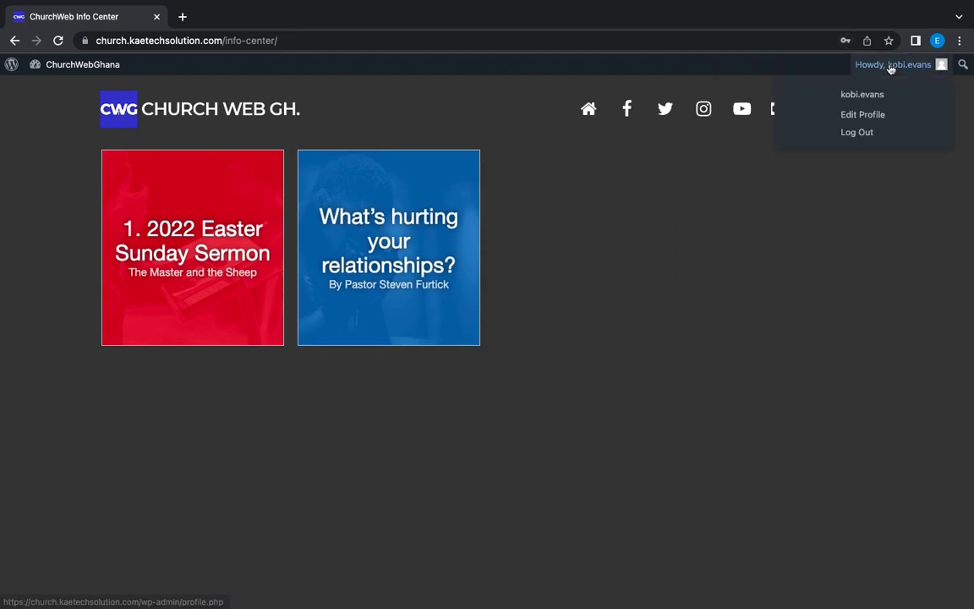
scroll(744, 385, "down", 3)
scroll(743, 385, "up", 3)
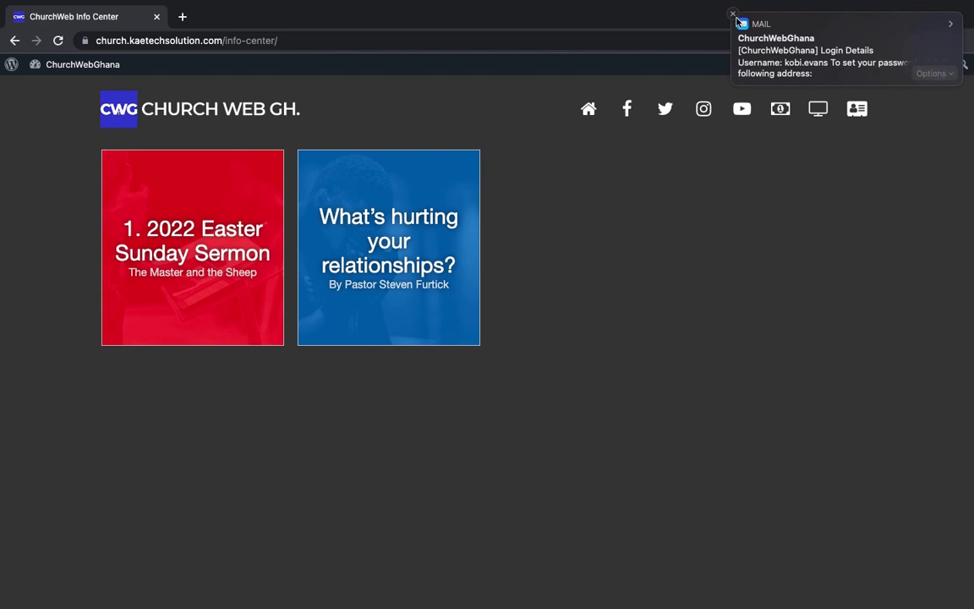
left_click(734, 16)
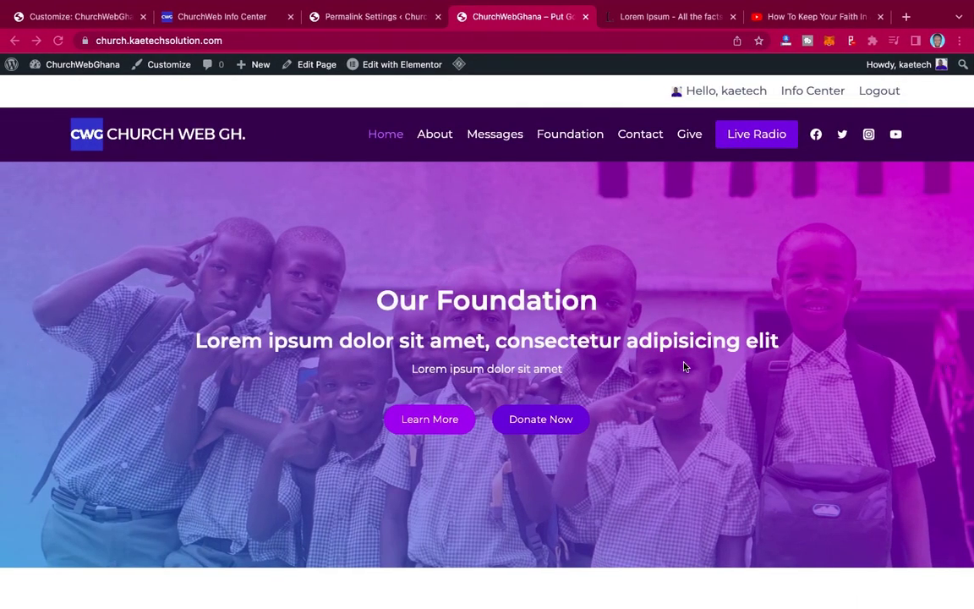
- Scroll the admin's homepage down and back up to review the logged-in greeting, Info Center and Logout links
scroll(685, 365, "down", 8)
scroll(685, 366, "up", 6)
scroll(685, 365, "up", 3)
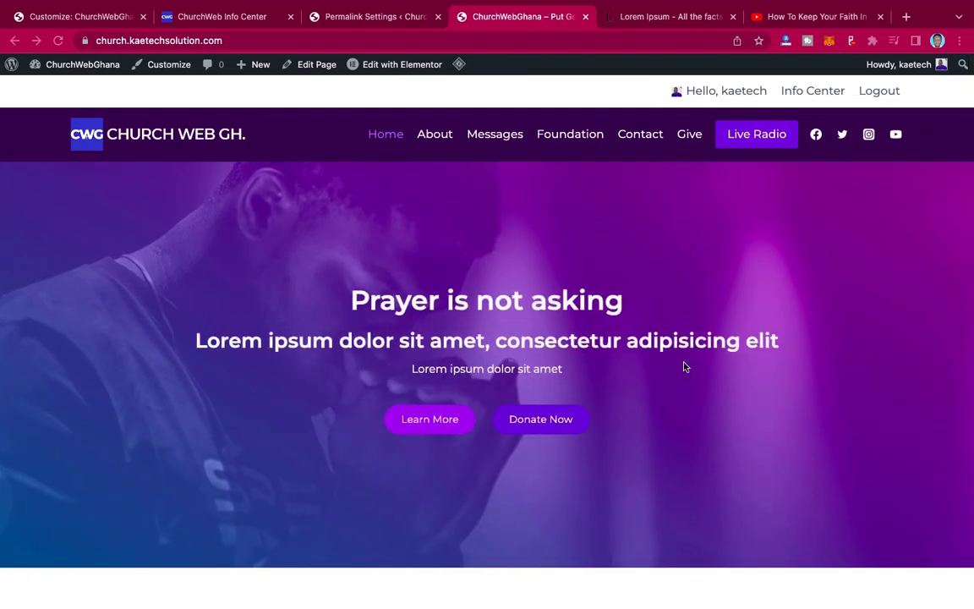
scroll(685, 366, "down", 10)
scroll(684, 366, "up", 9)
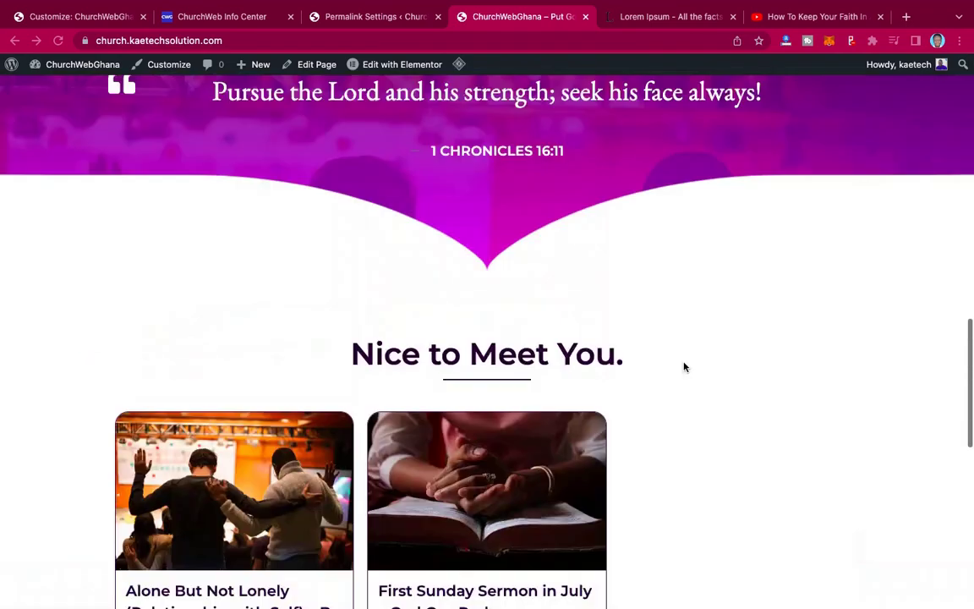
scroll(685, 366, "up", 1)
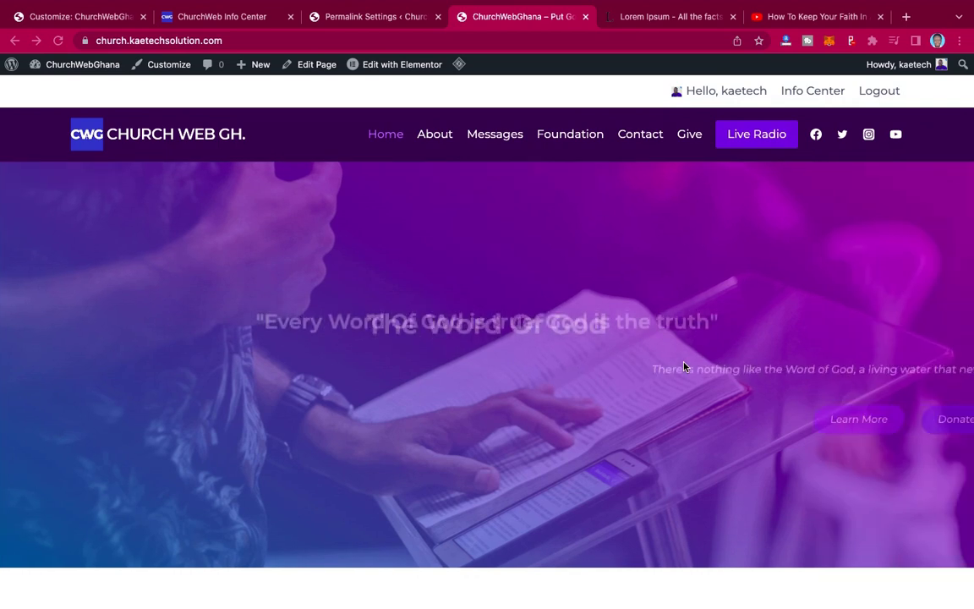